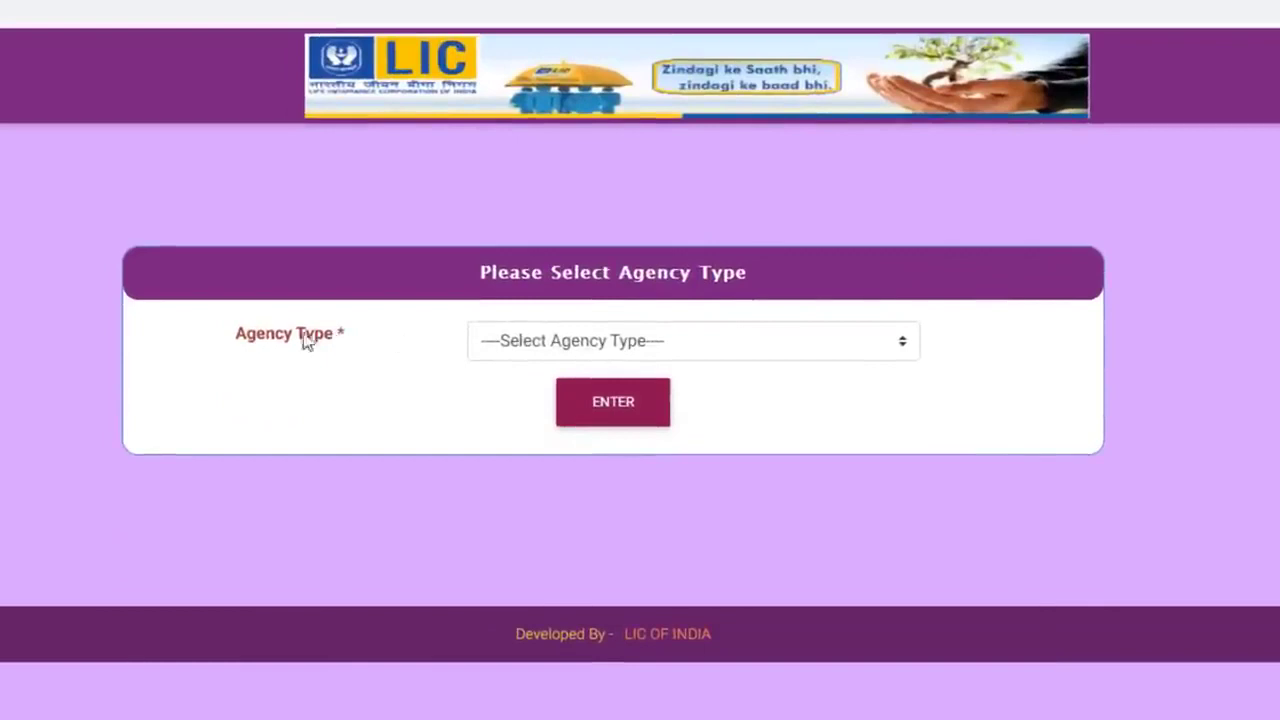
Choose Regular Agent / CLIA as the agency type and sign in to the platform, continuing past the proposal requirements.
click(548, 345)
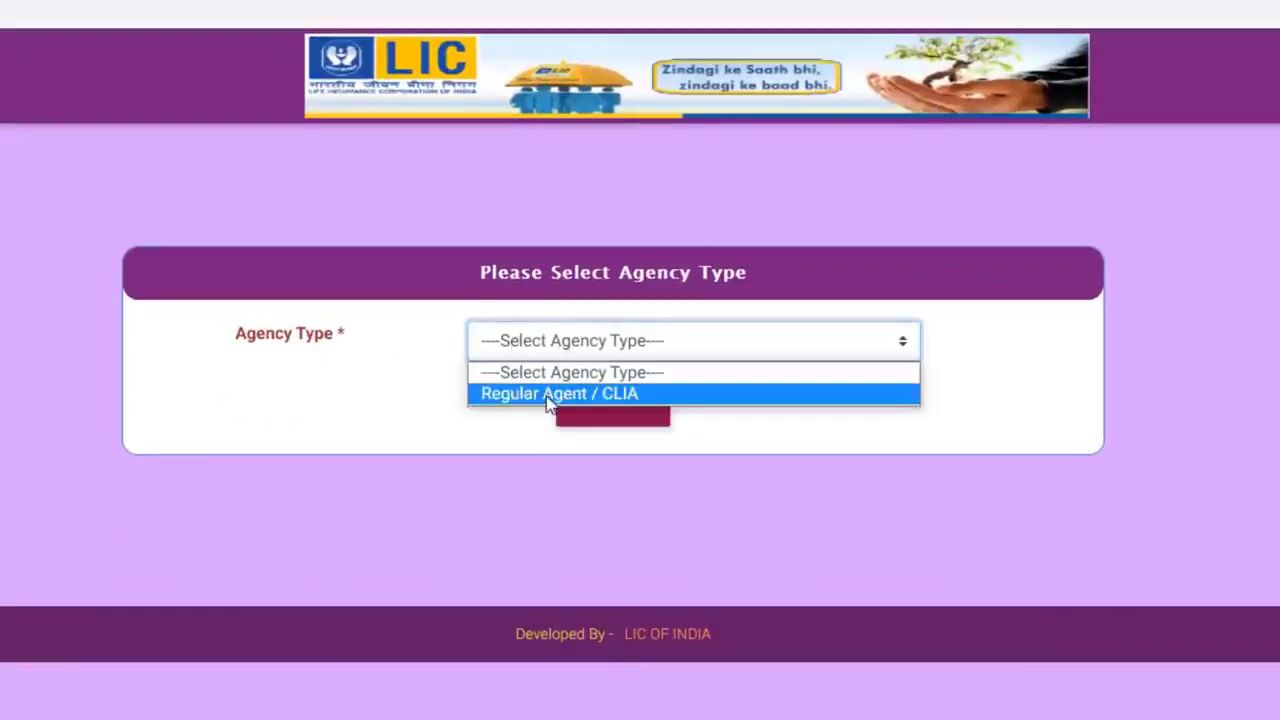
click(555, 399)
click(602, 412)
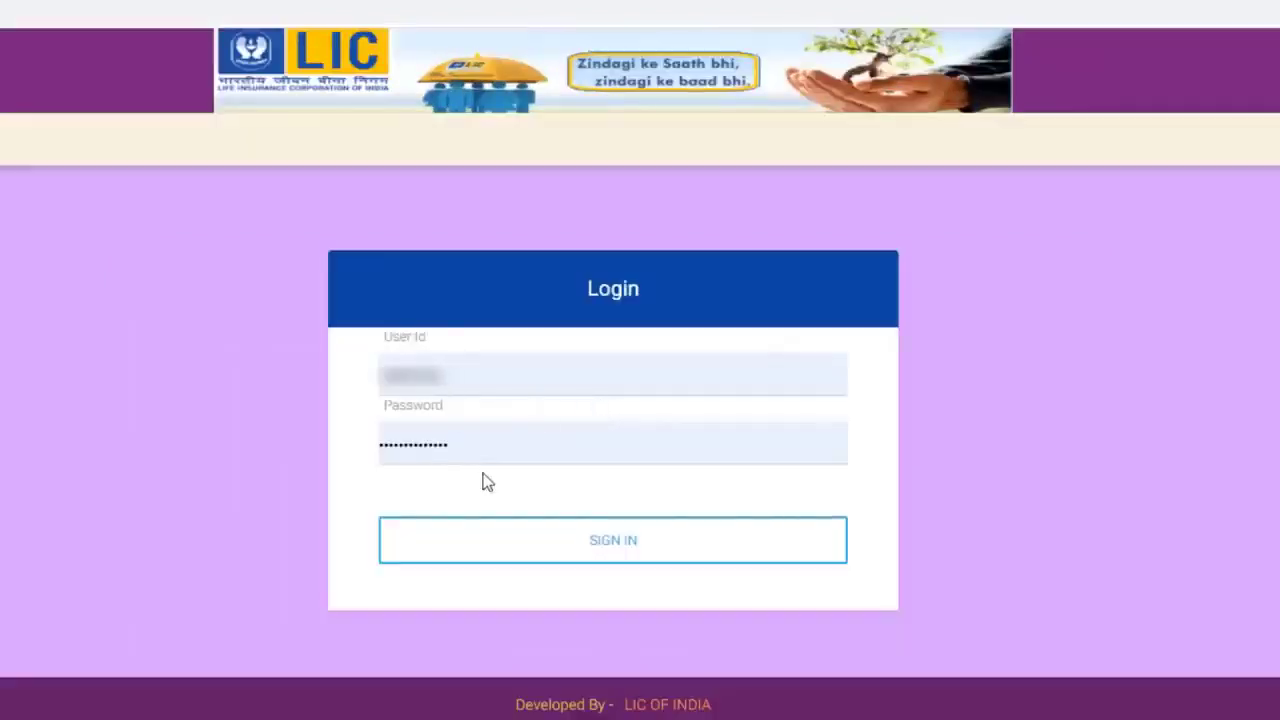
click(612, 556)
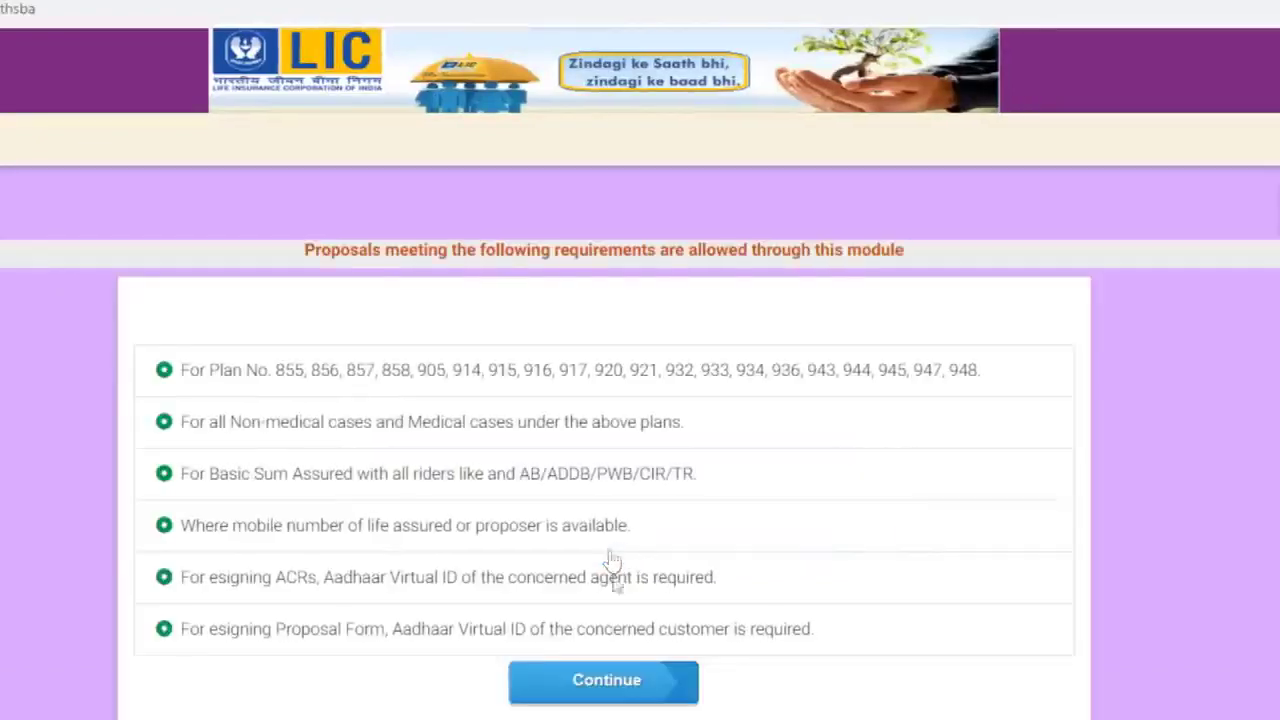
click(599, 694)
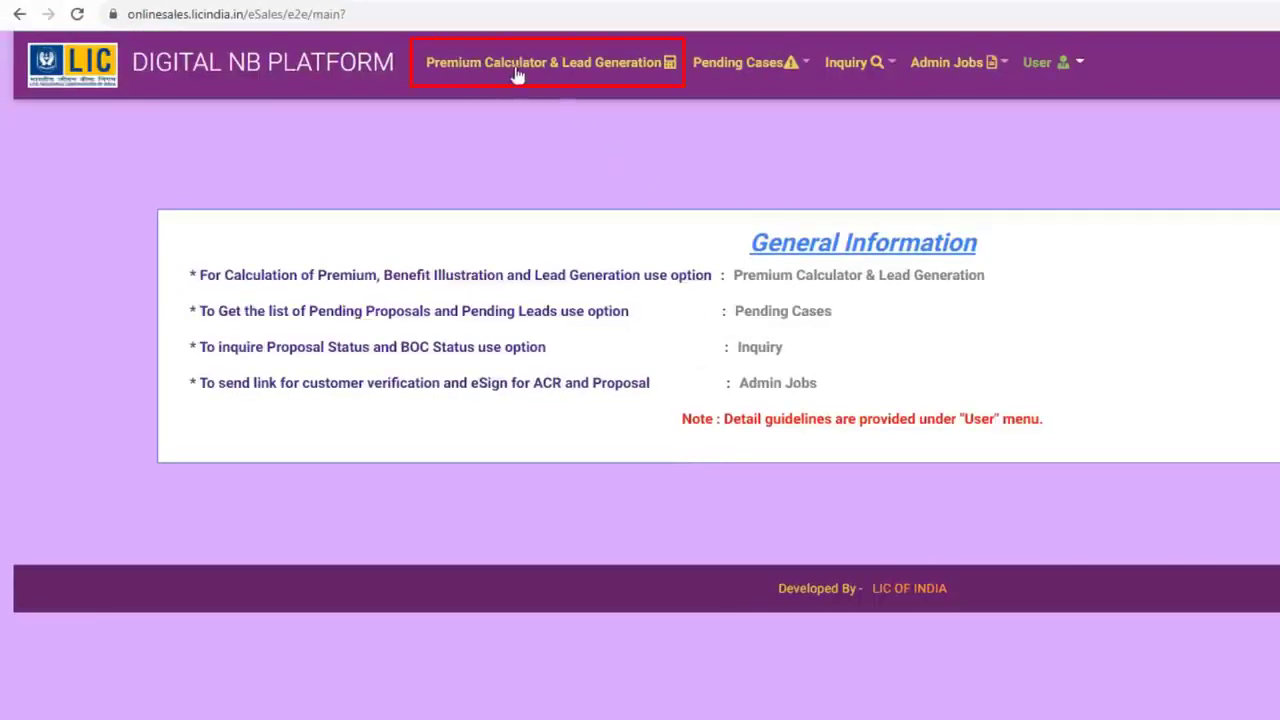
Open Premium Calculator & Lead Generation and start a premium calculation for plan 914, LIC's New Endowment Plan.
click(580, 68)
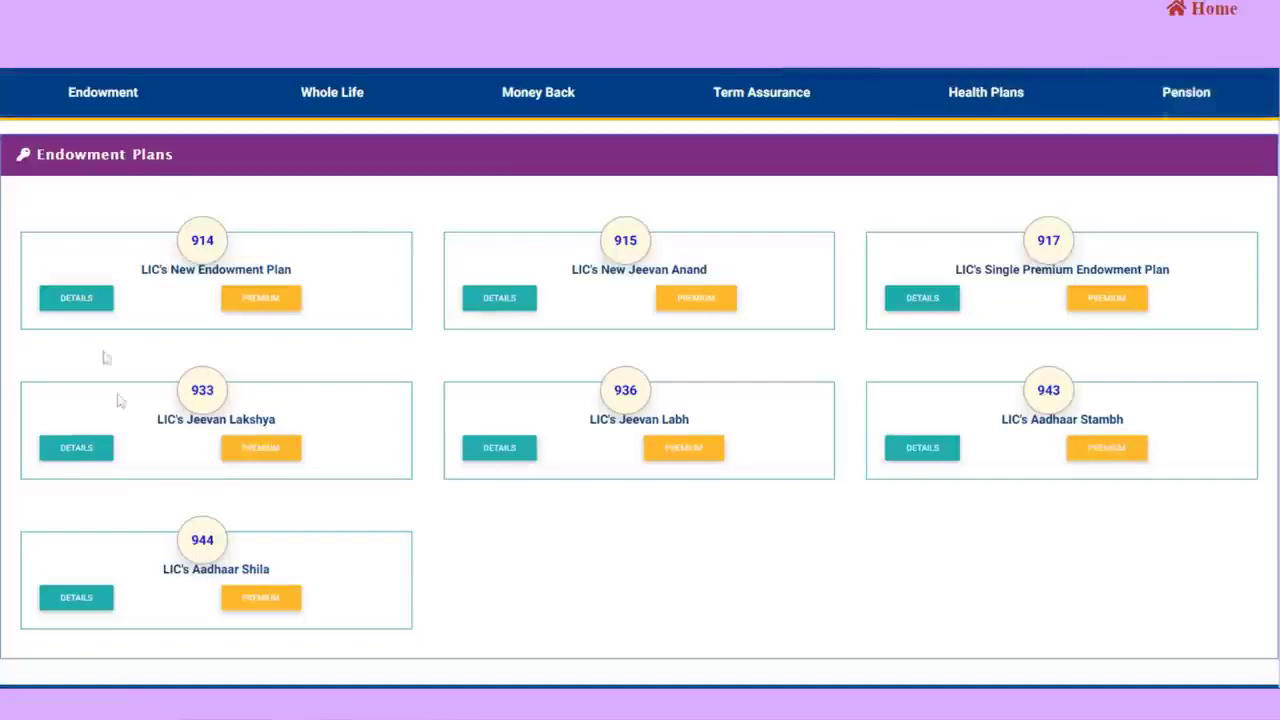
drag(184, 270, 277, 271)
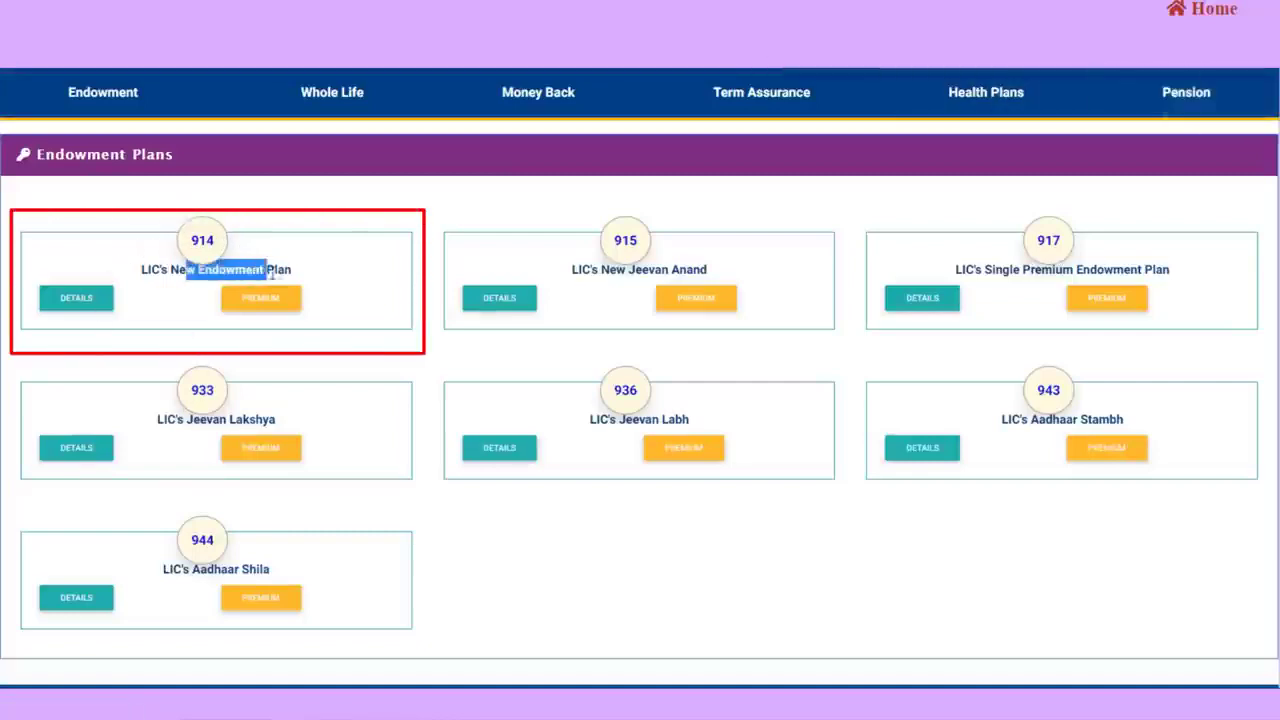
click(329, 280)
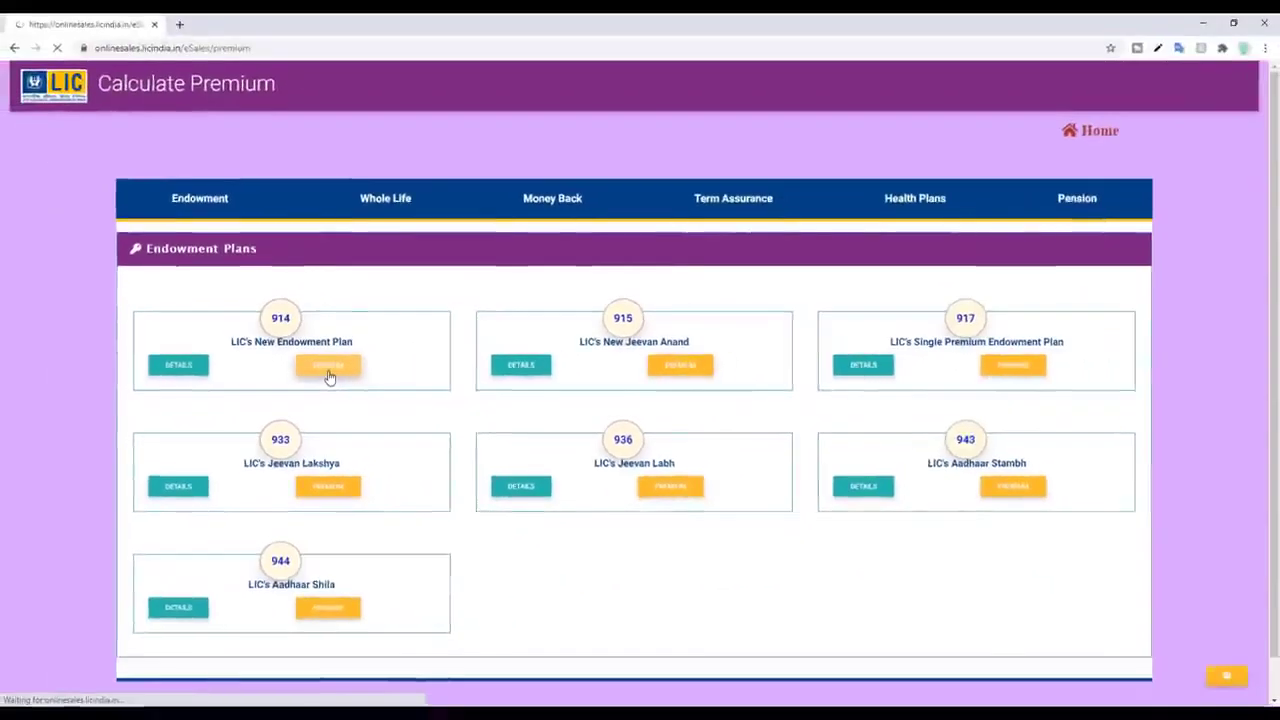
click(388, 380)
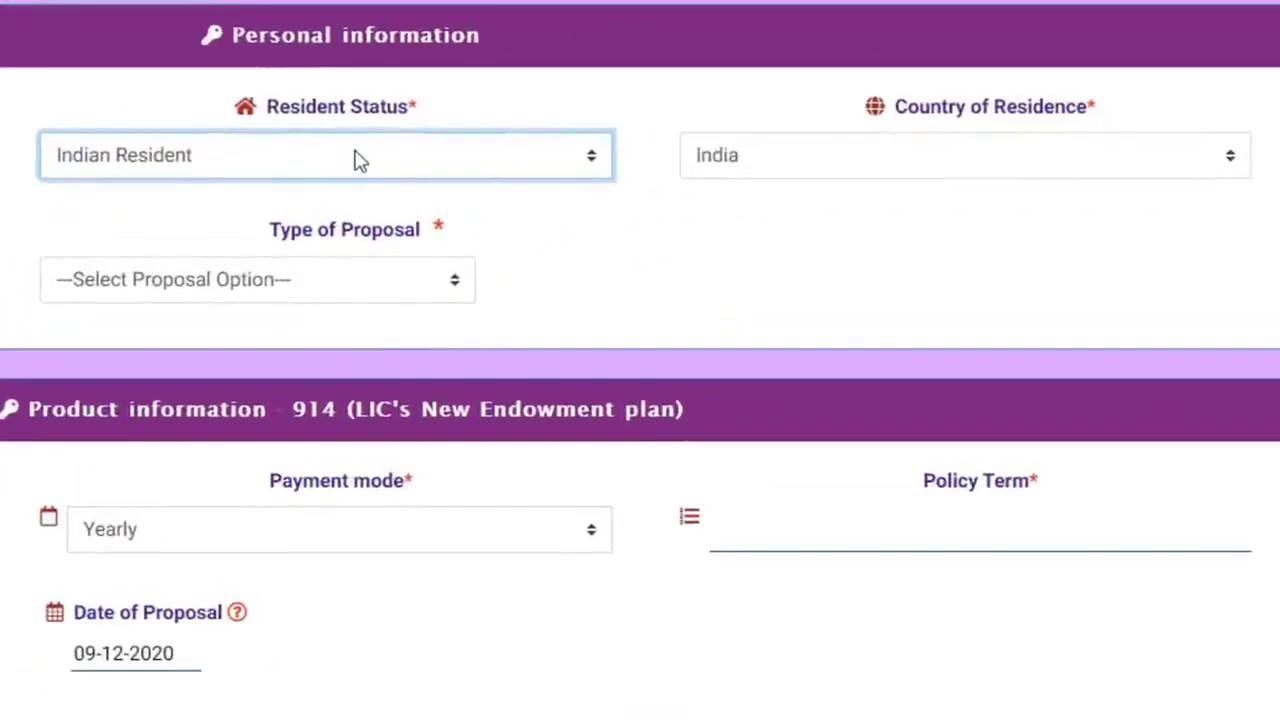
Fill in the personal information with Indian Resident, country India, gender Male and proposal type Individual life.
click(391, 163)
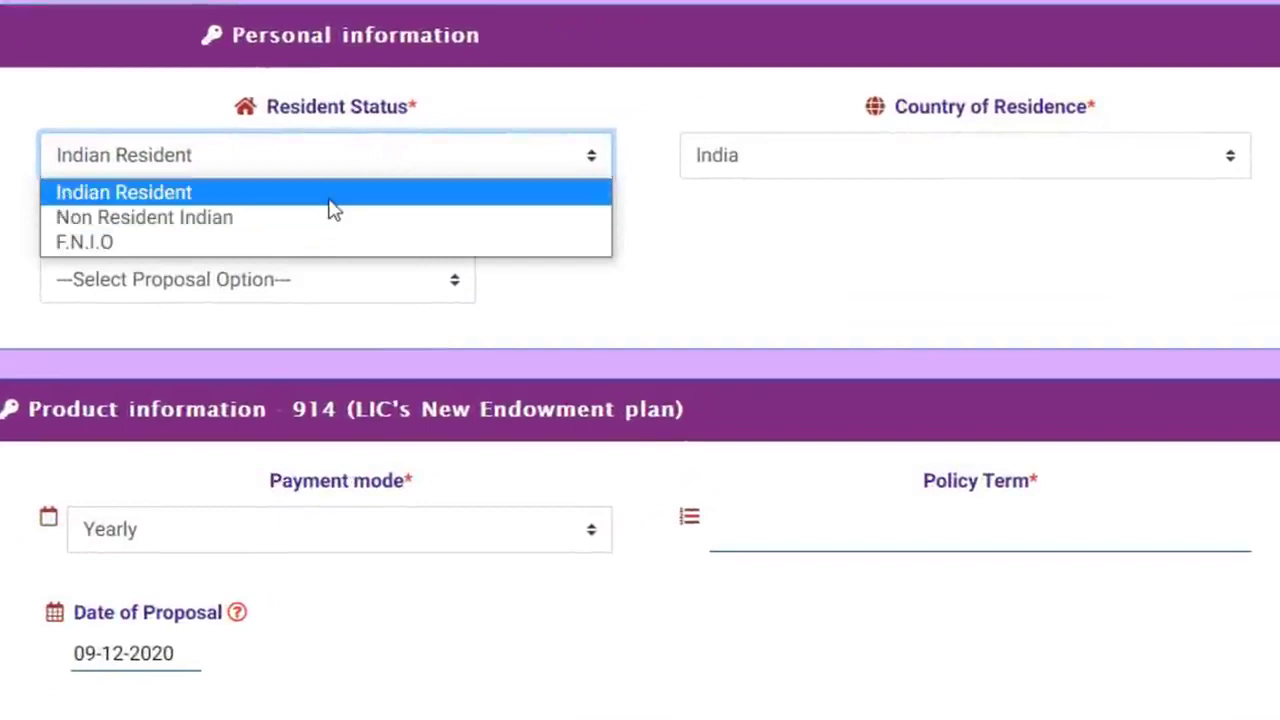
click(331, 209)
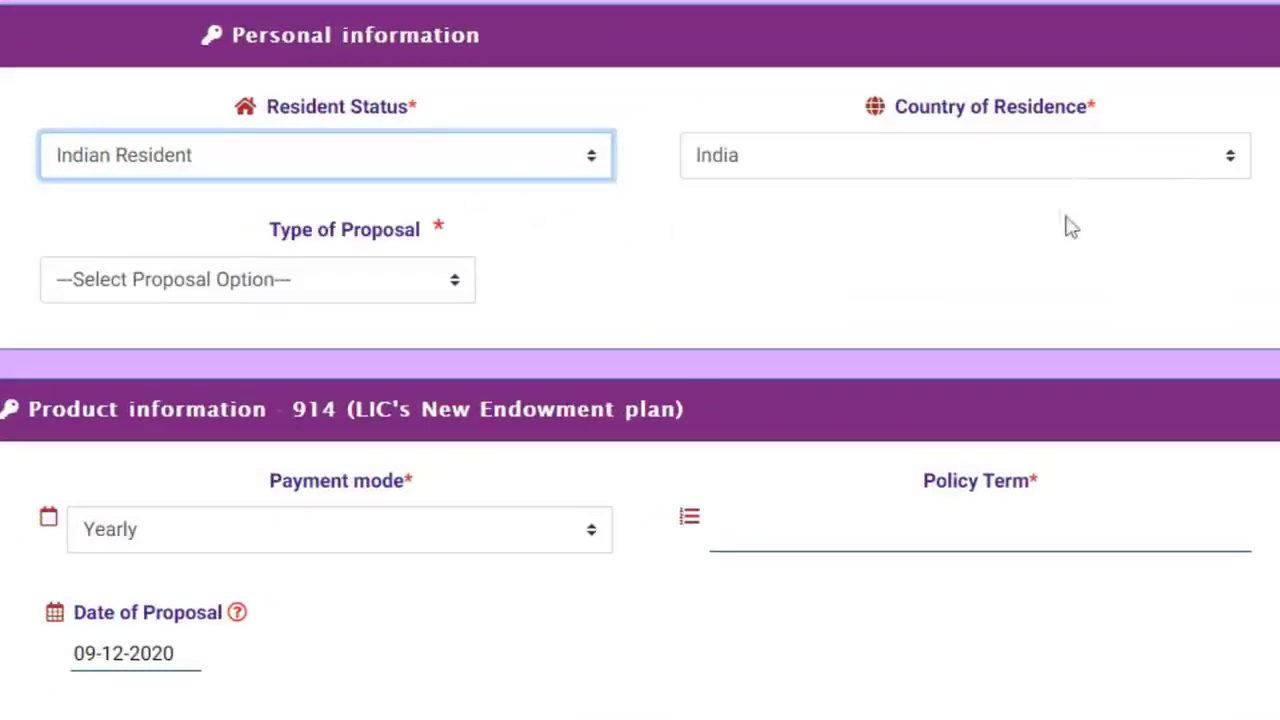
click(1039, 170)
click(1040, 180)
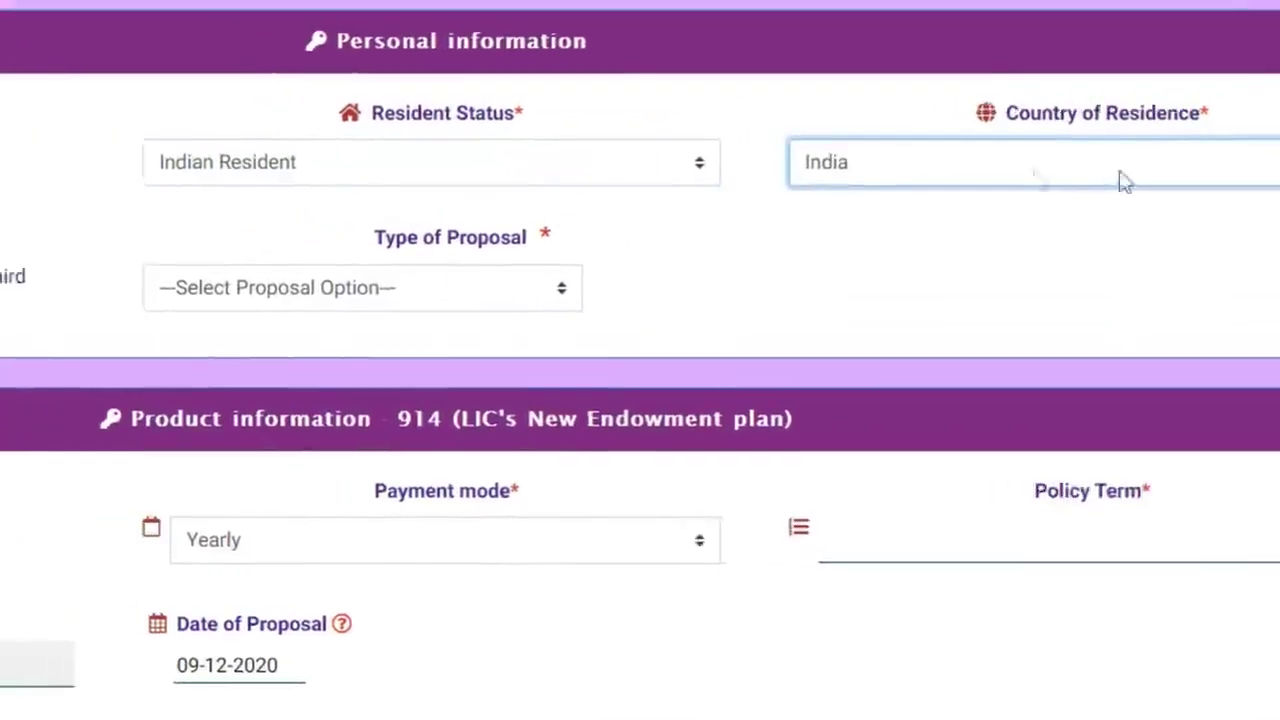
click(216, 316)
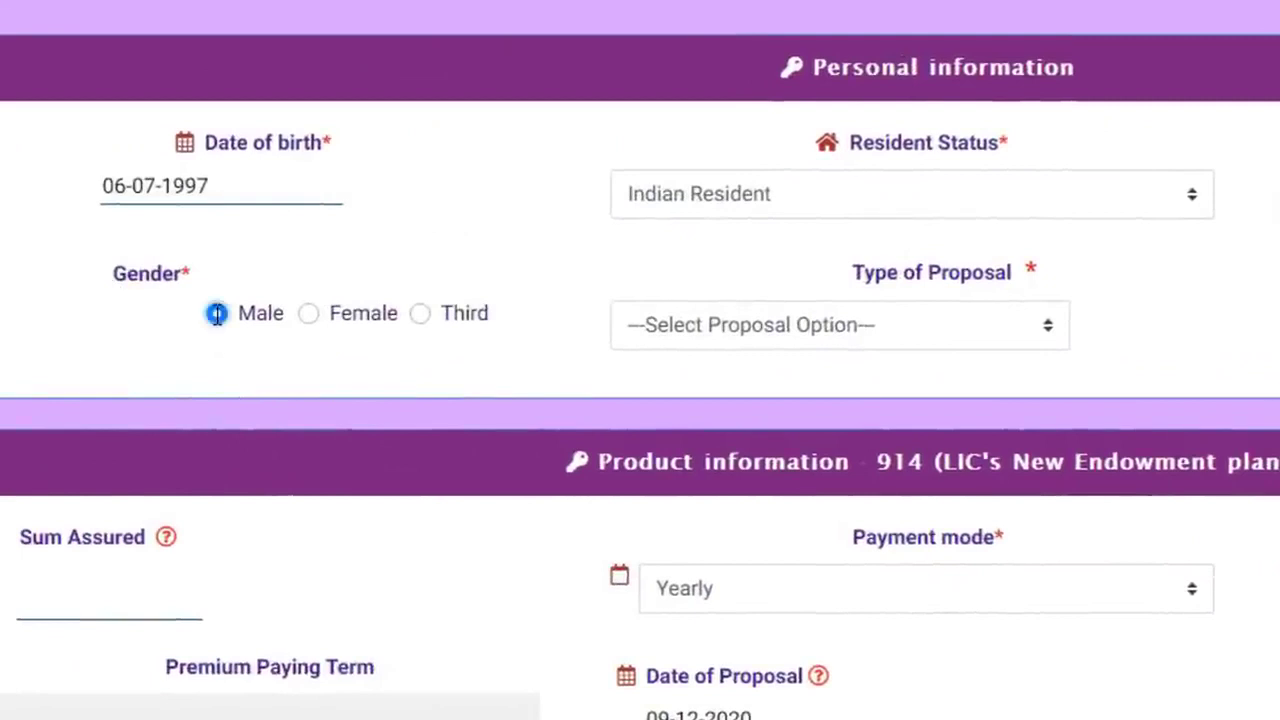
drag(866, 280, 1005, 278)
click(978, 335)
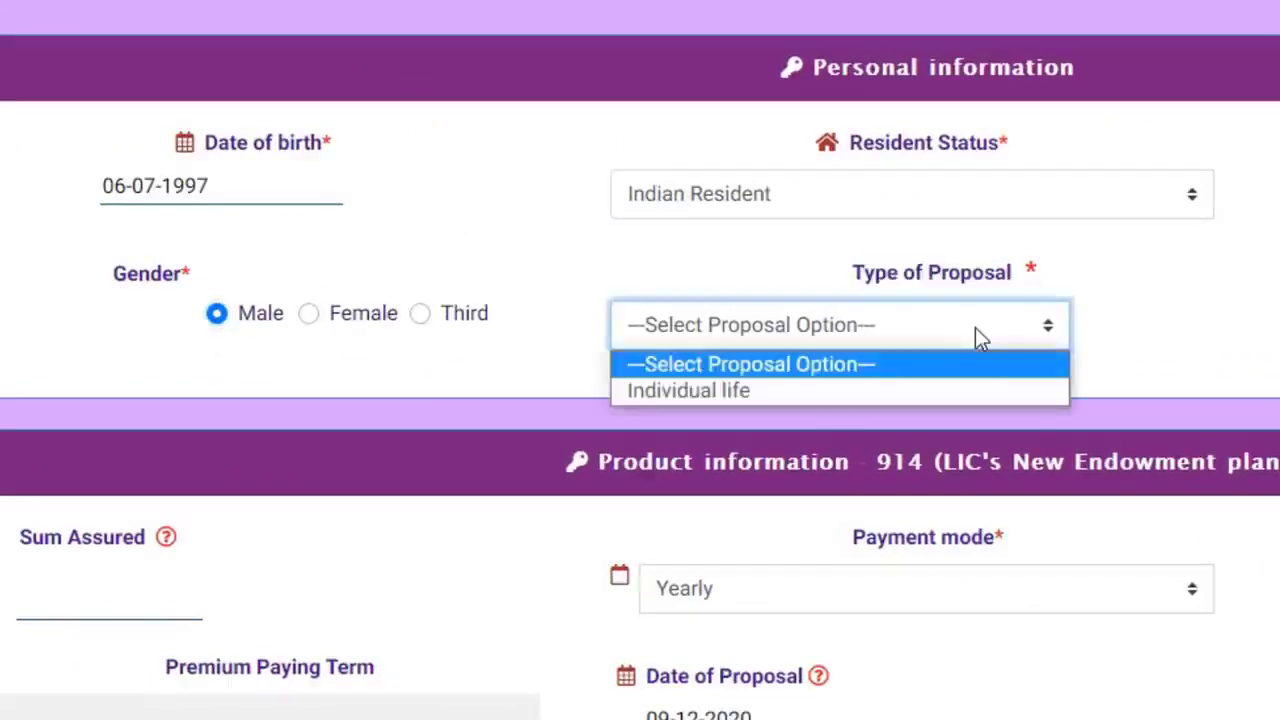
click(782, 391)
Set the product information to a sum assured of 200000, Yearly payment mode and a policy term of 21.
scroll(778, 385, down, 3)
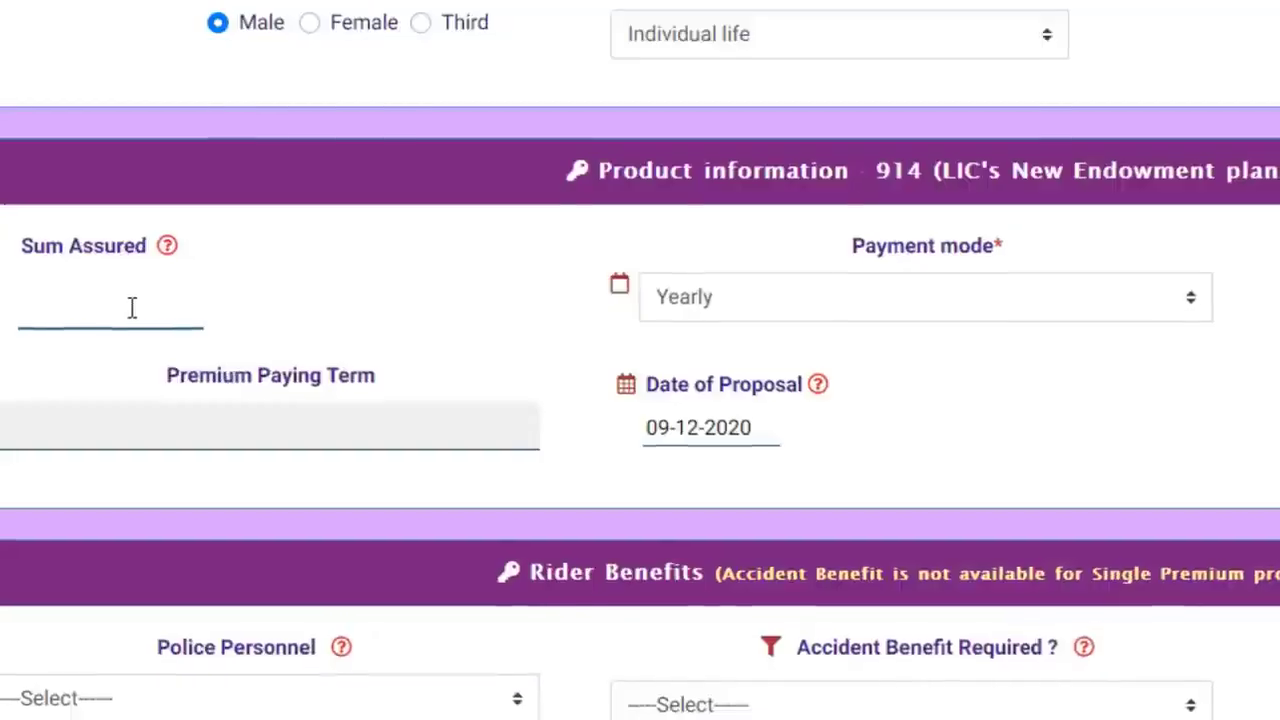
click(129, 306)
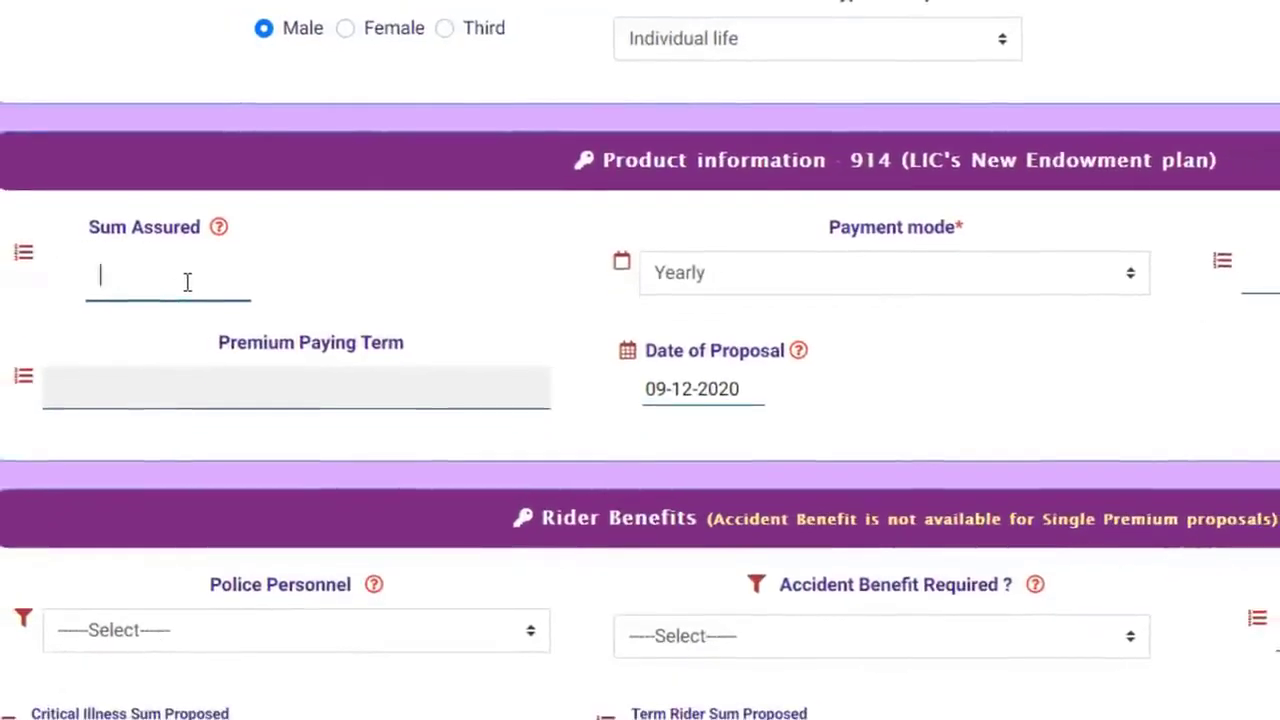
text(2)
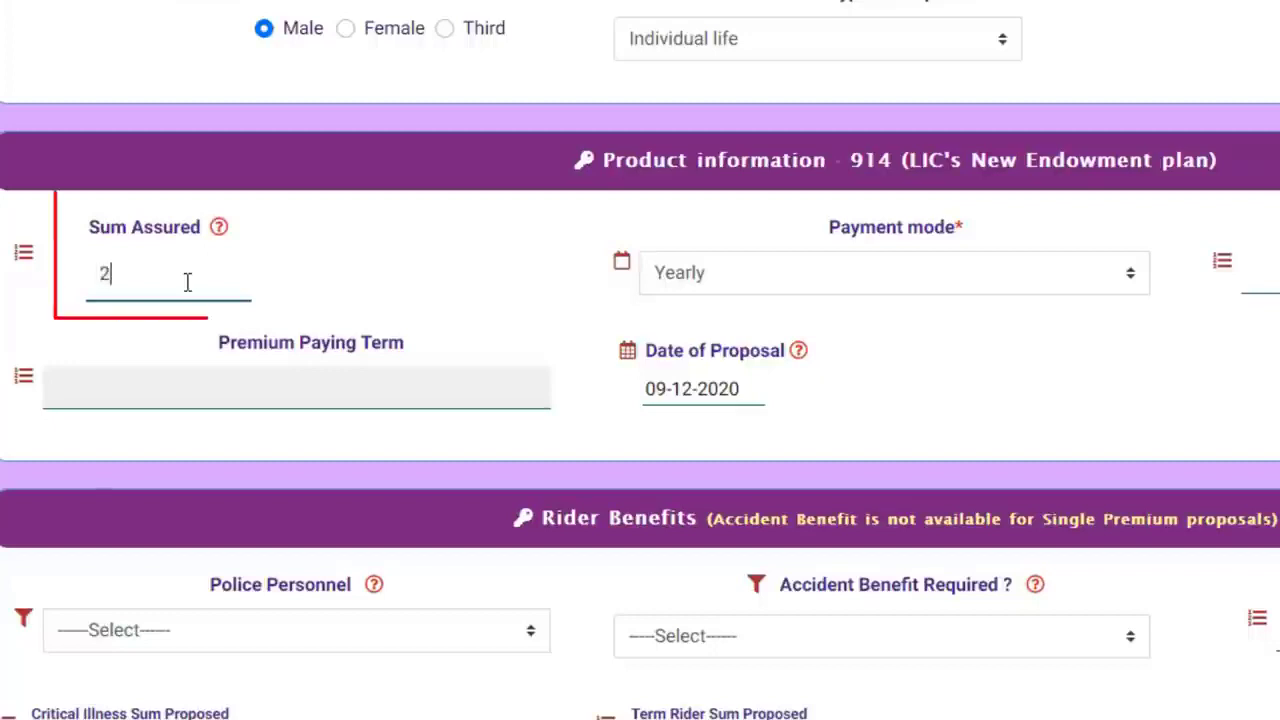
text(00000)
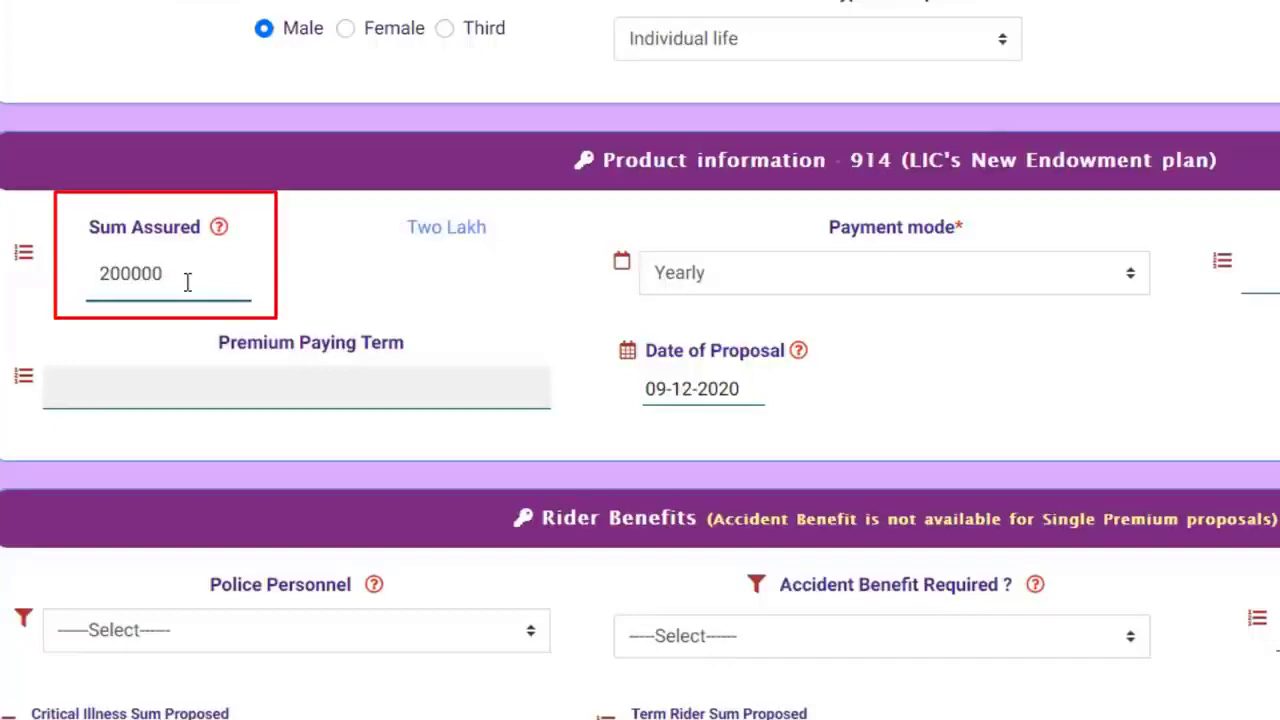
click(955, 285)
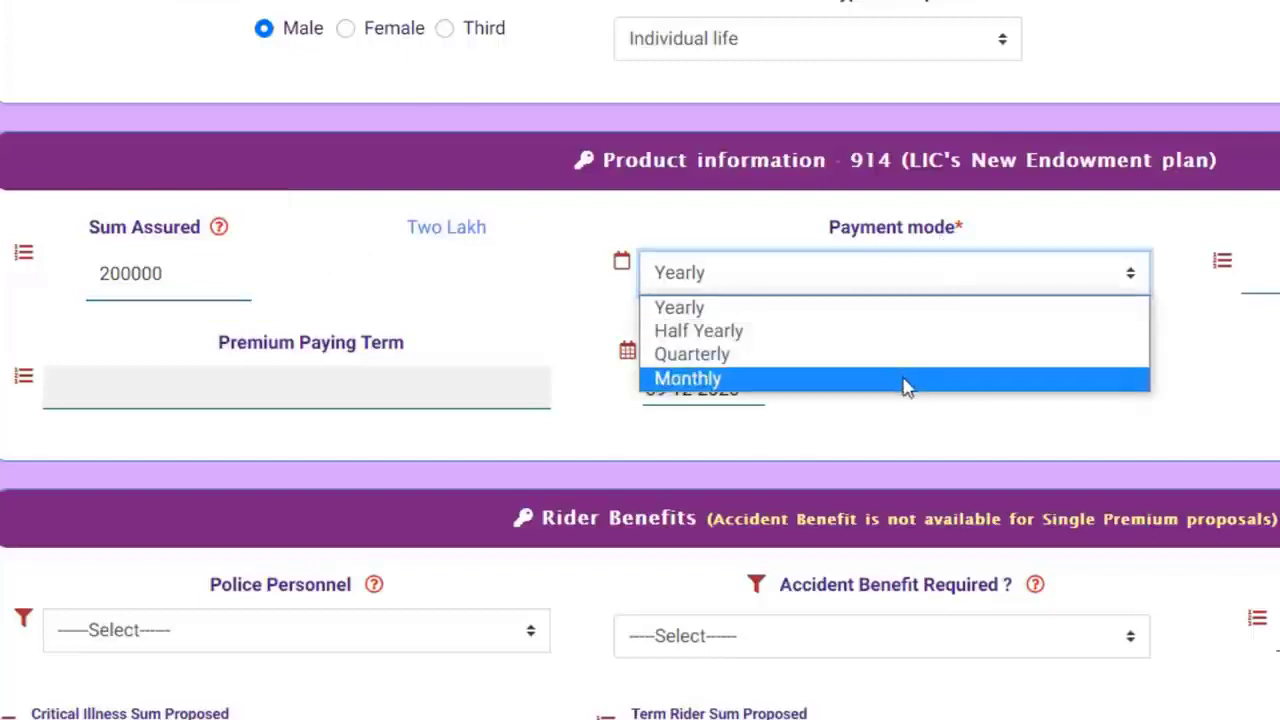
click(800, 310)
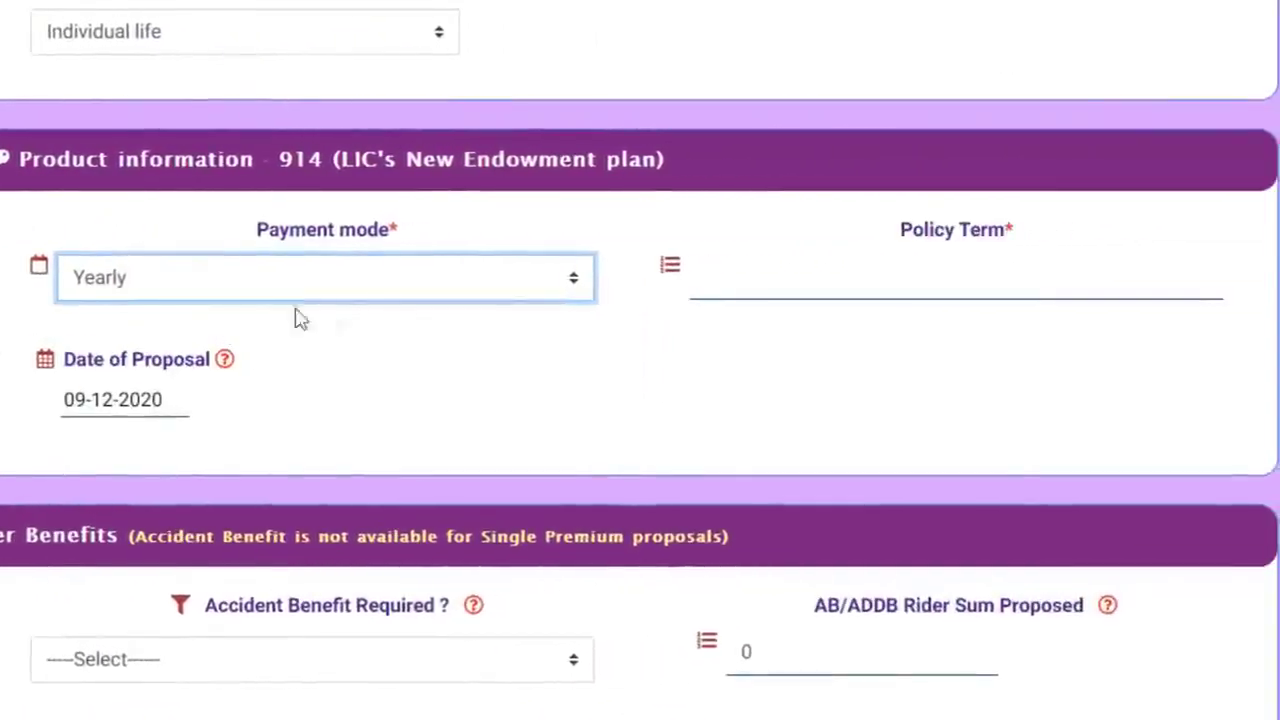
click(955, 287)
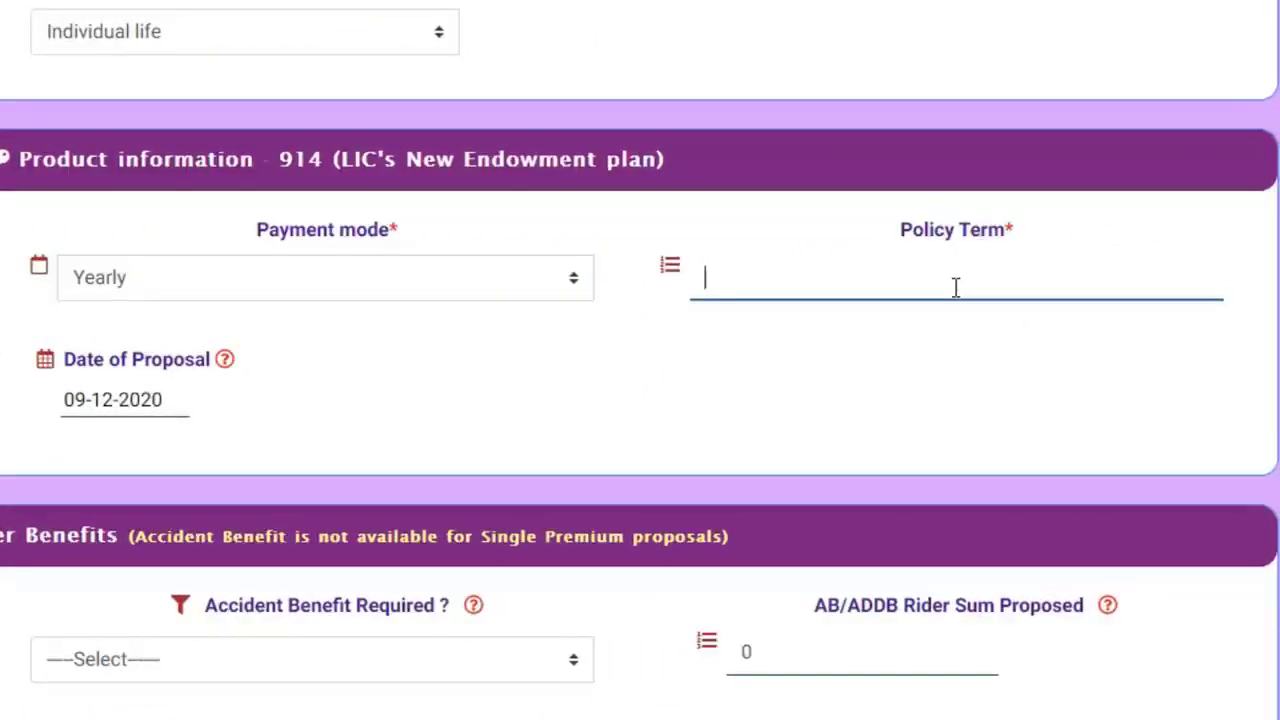
text(21)
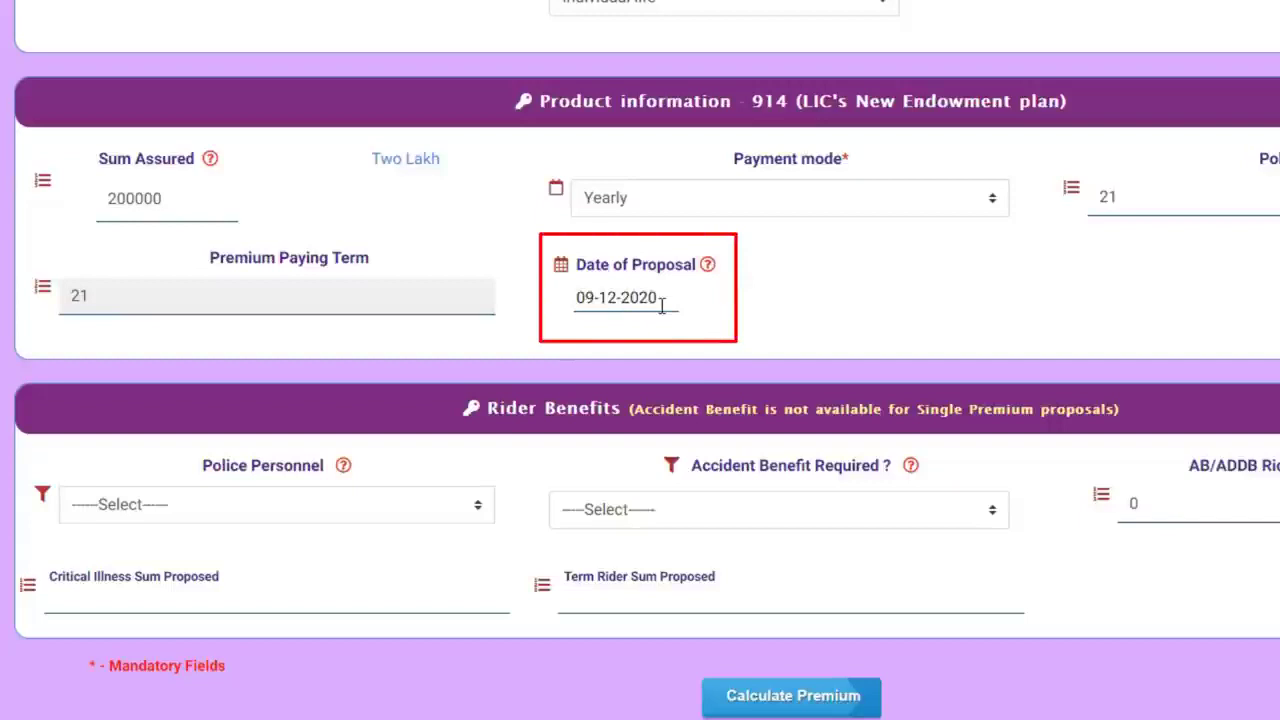
Set Police Personnel to No and accident benefit to ADDB REQUIRED with a 200000 rider sum, and calculate the premium.
click(292, 522)
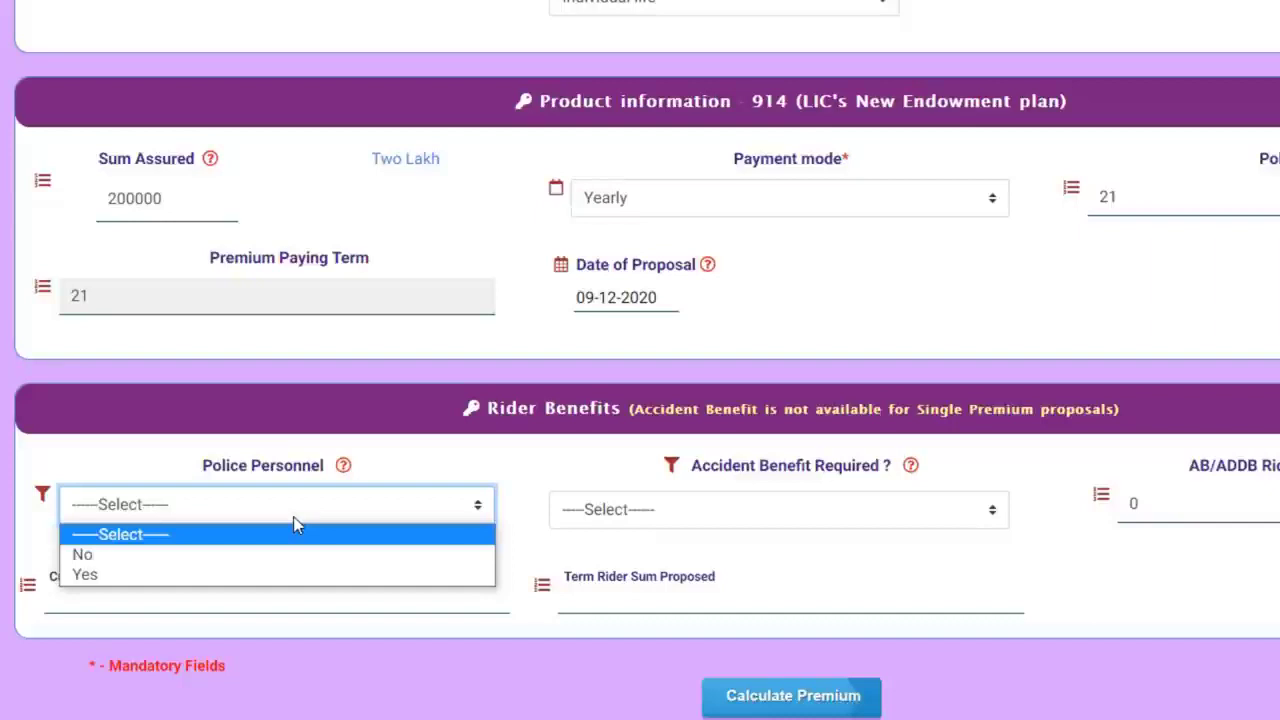
click(194, 555)
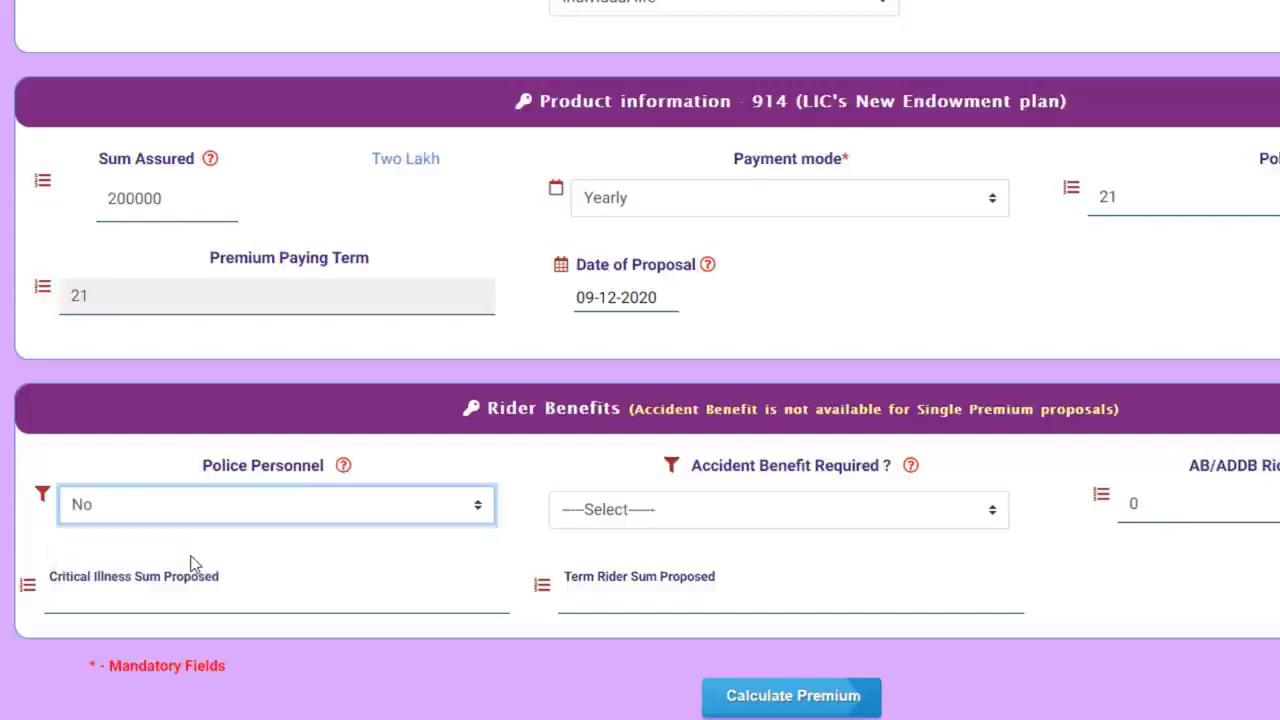
click(755, 507)
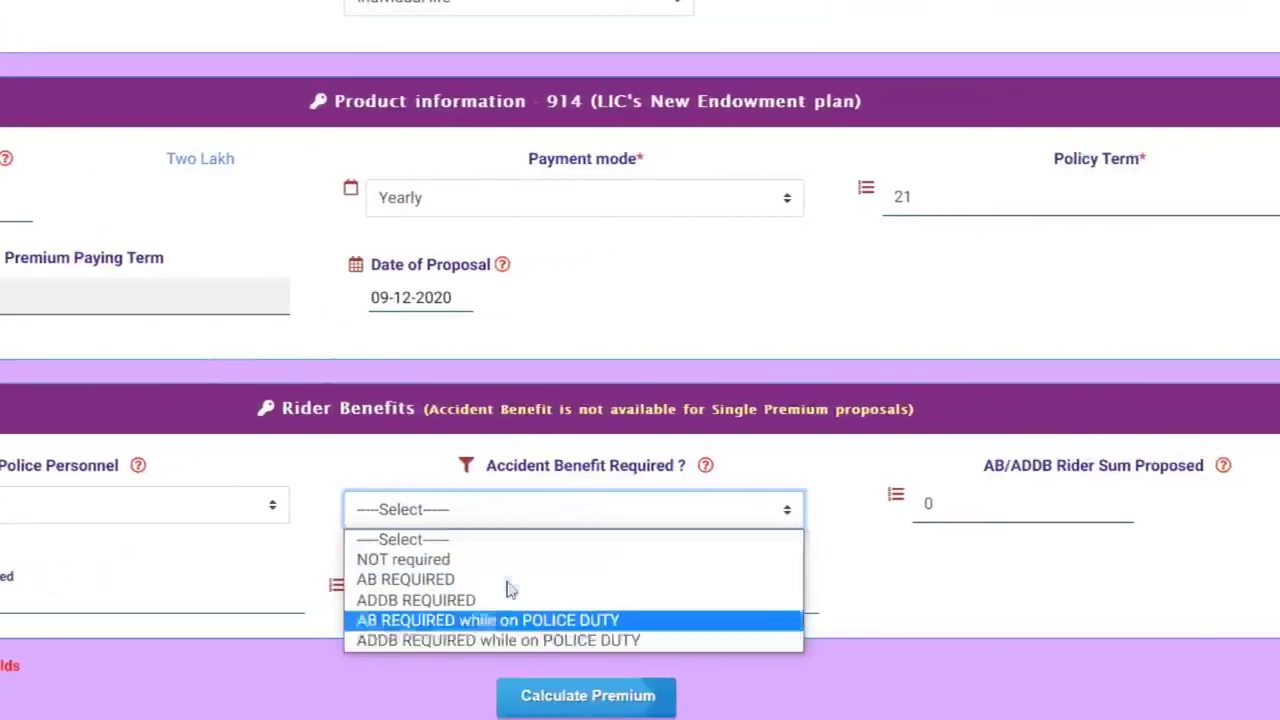
click(408, 600)
click(969, 511)
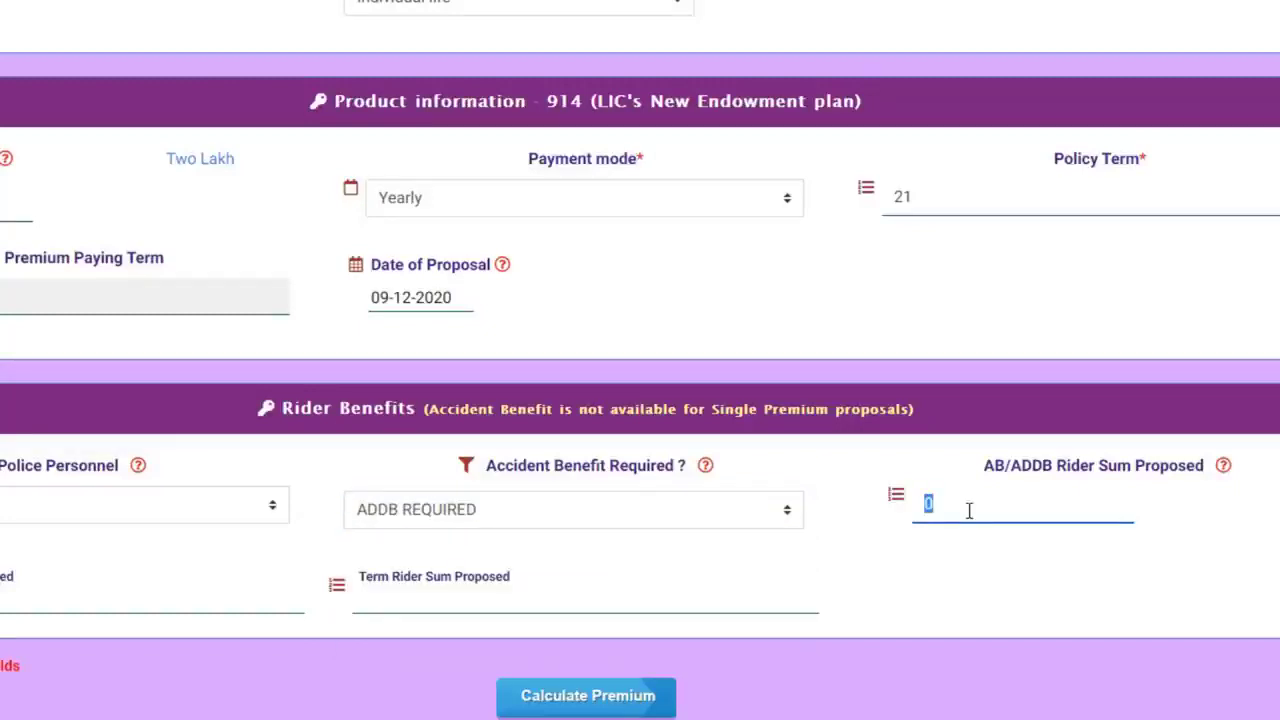
text(1)
key(BackSpace)
text(200000)
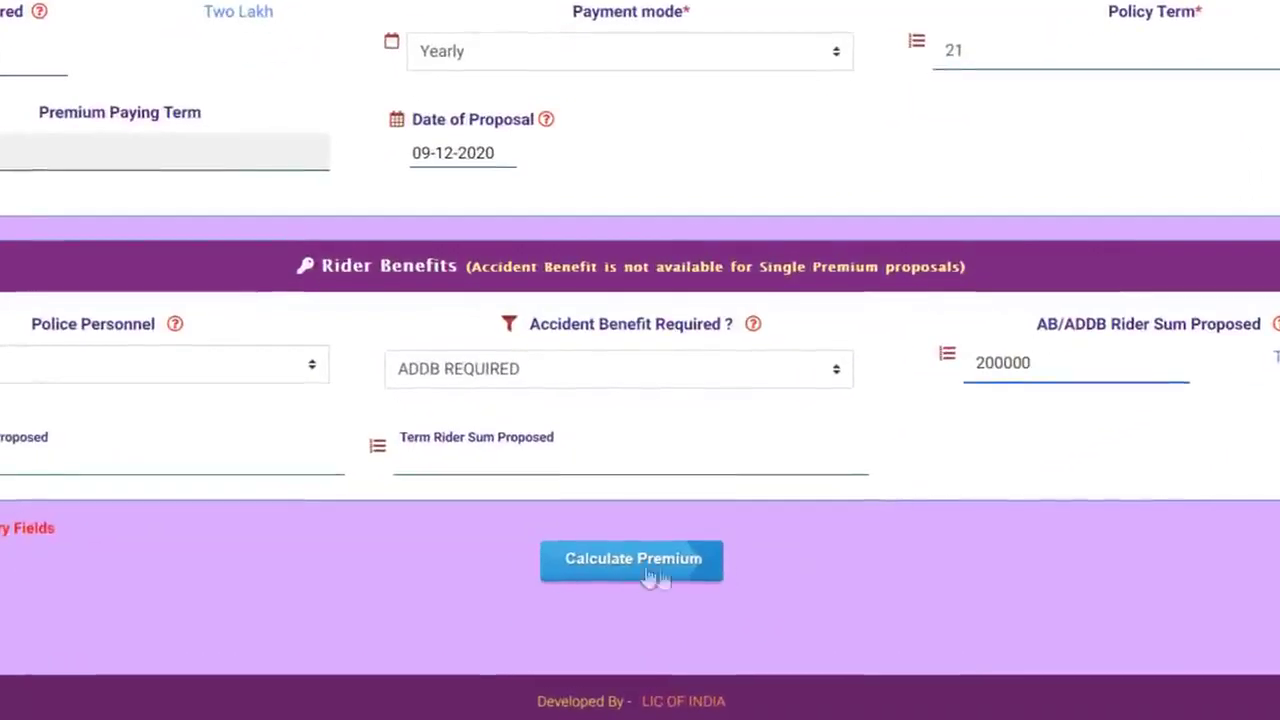
click(640, 573)
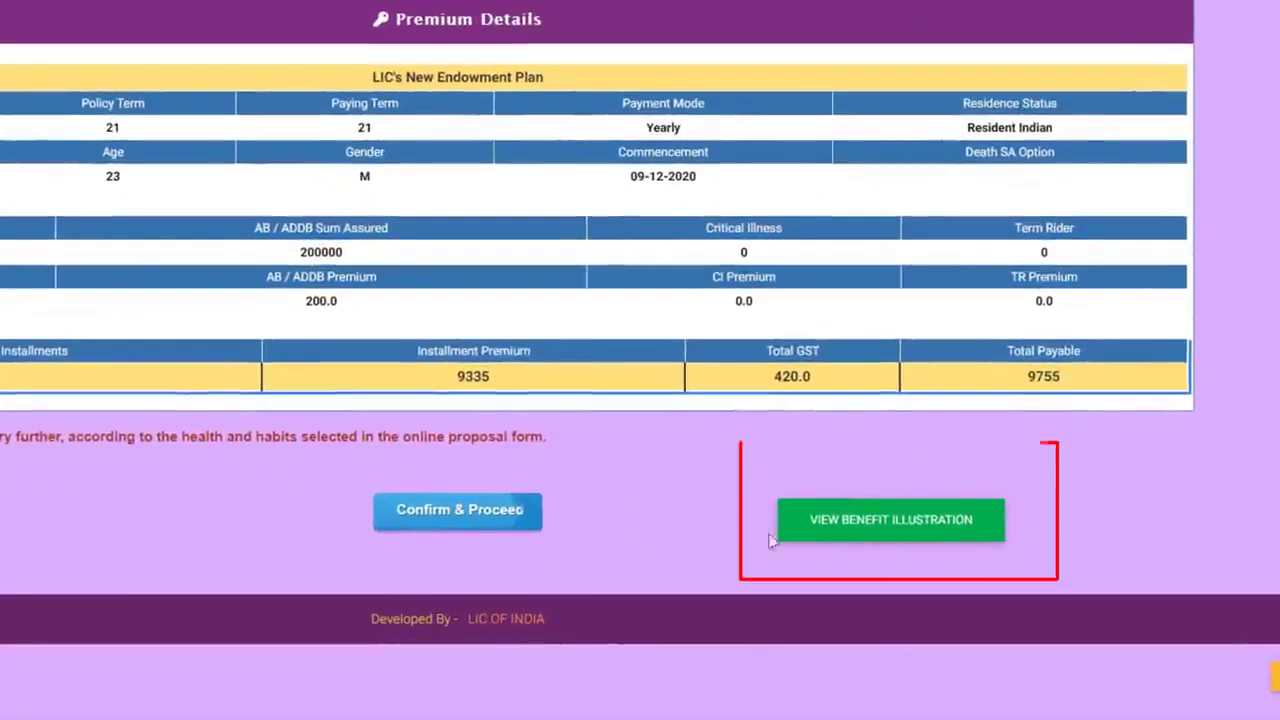
View the benefit illustration, examine its policy-year benefits table and return to the premium details.
click(886, 538)
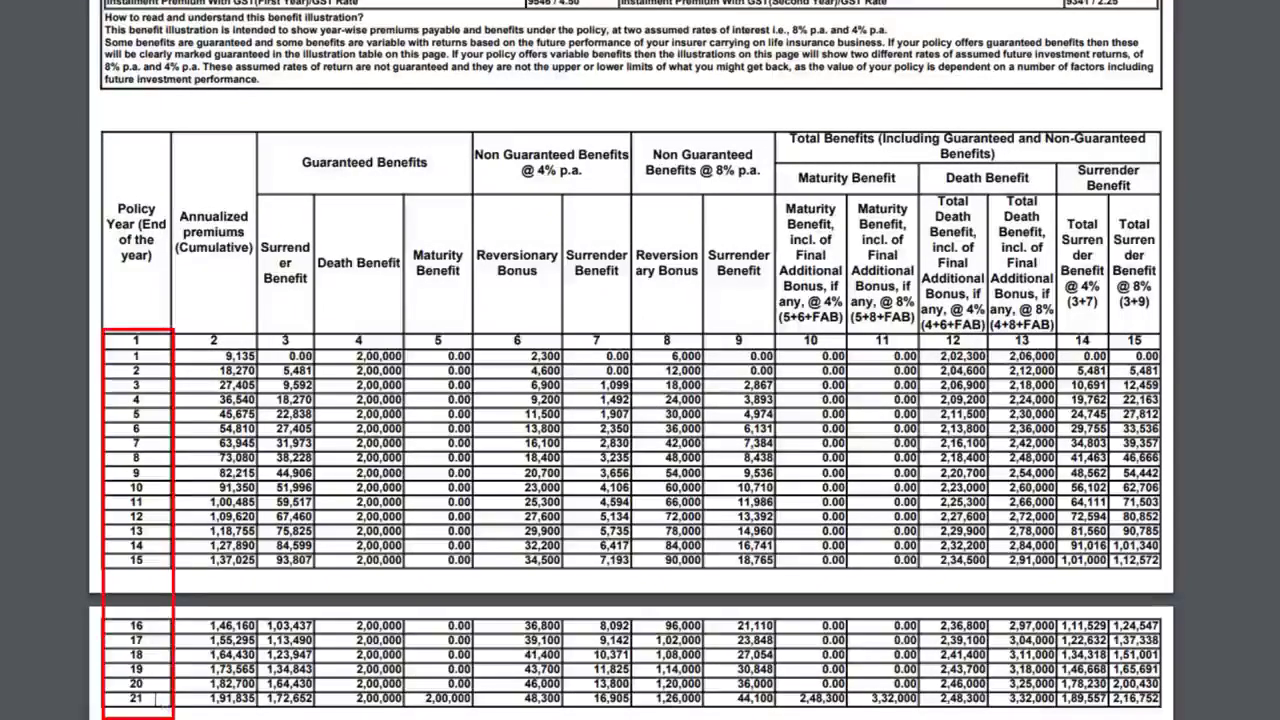
drag(288, 347, 302, 507)
click(310, 706)
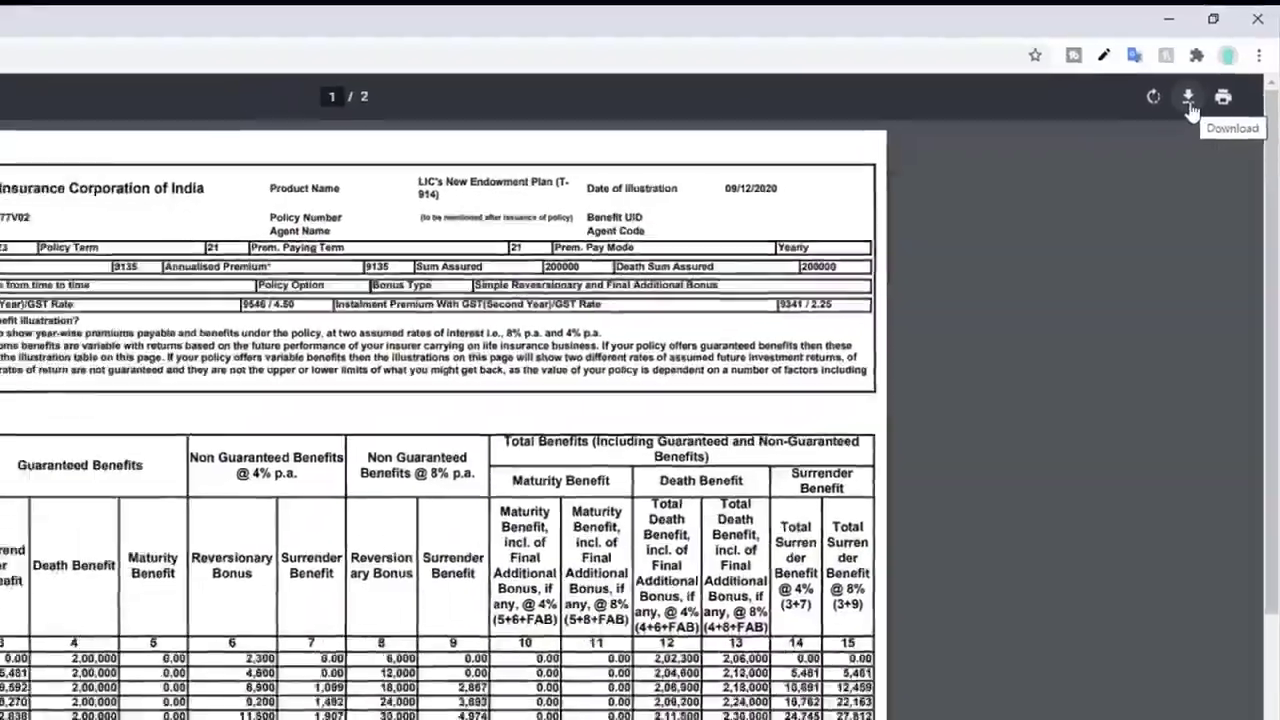
click(89, 18)
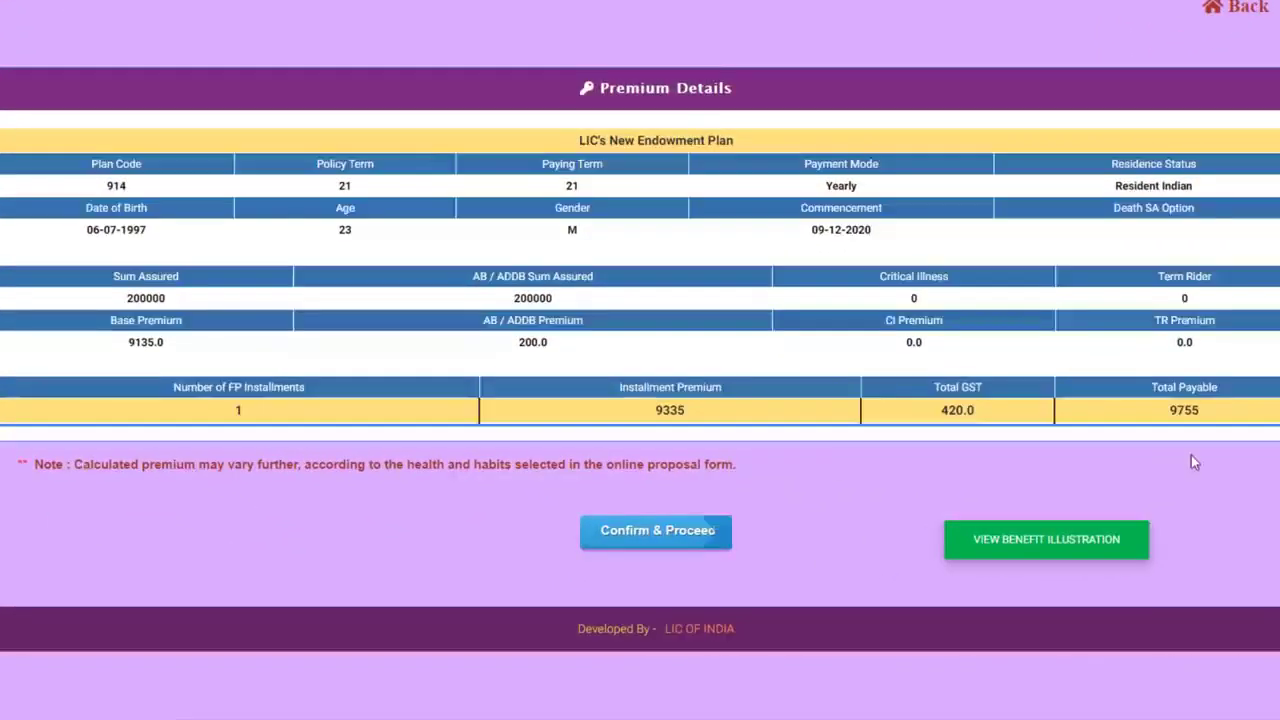
Check the total payable amount and confirm the premium details to proceed.
drag(1171, 410, 1199, 411)
click(1204, 416)
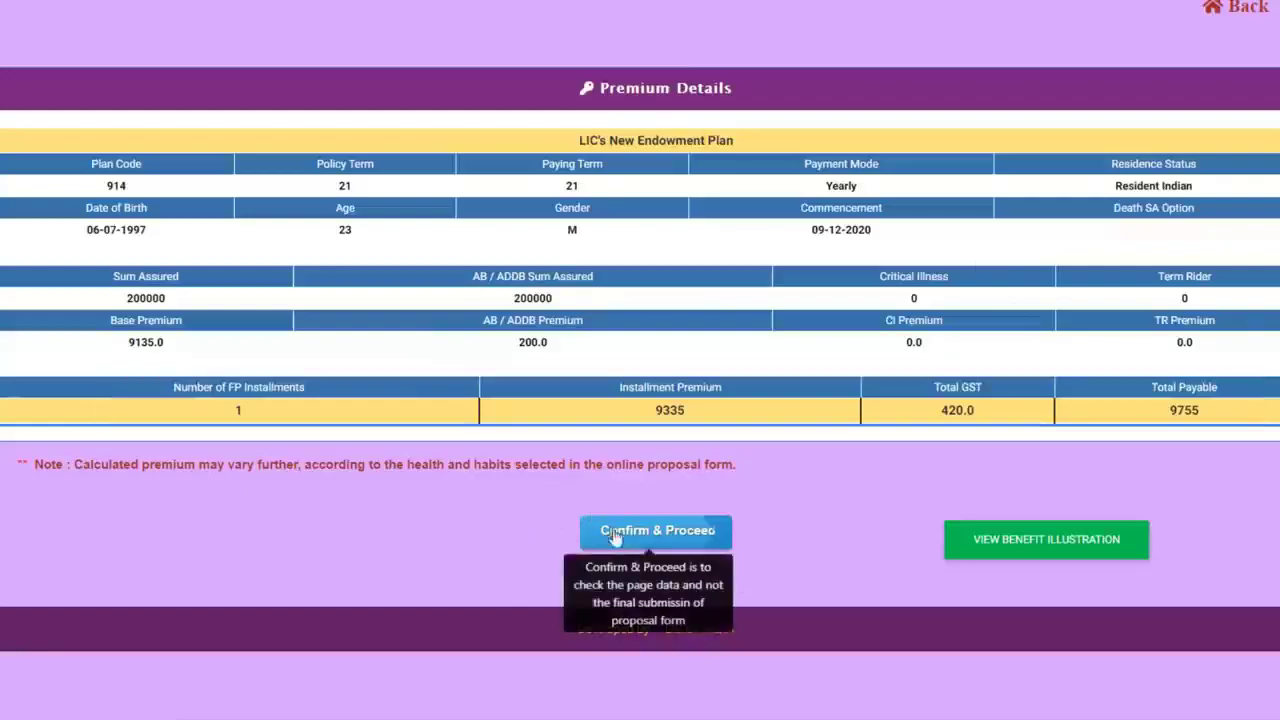
click(642, 539)
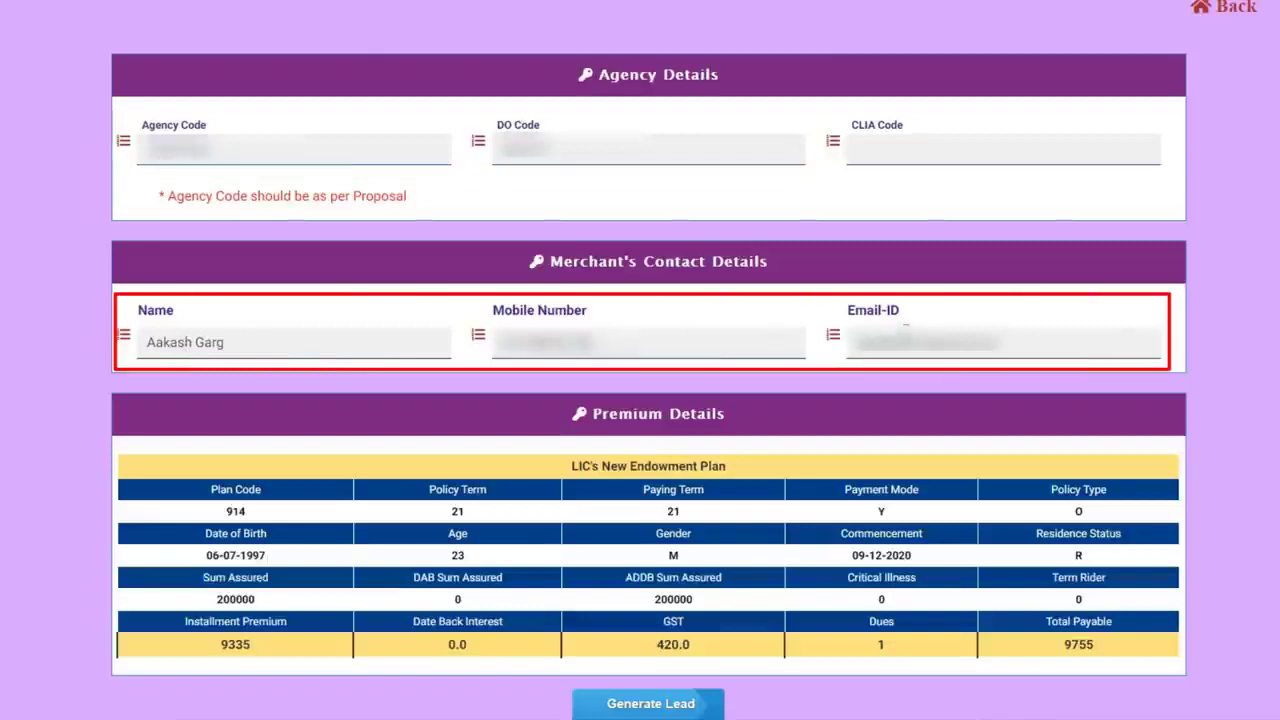
Generate the lead and proceed without pre-filling the proposal form from the previous policy.
scroll(1205, 325, down, 1)
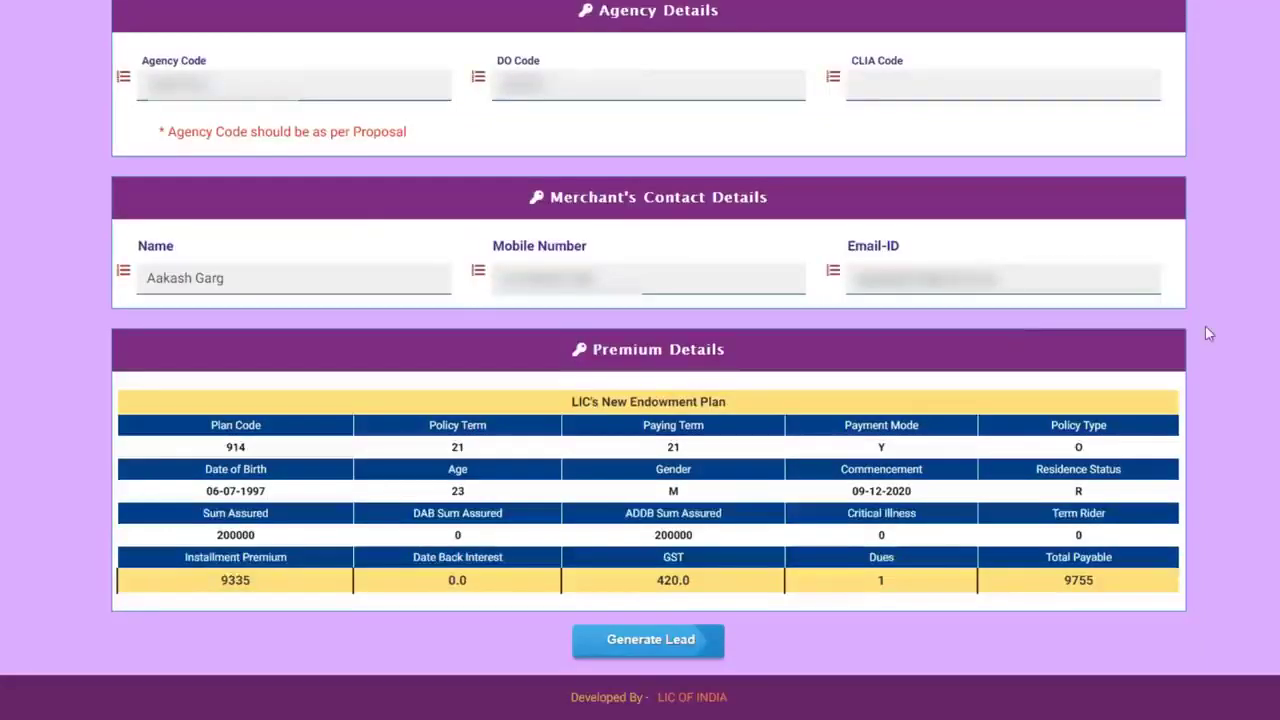
click(649, 645)
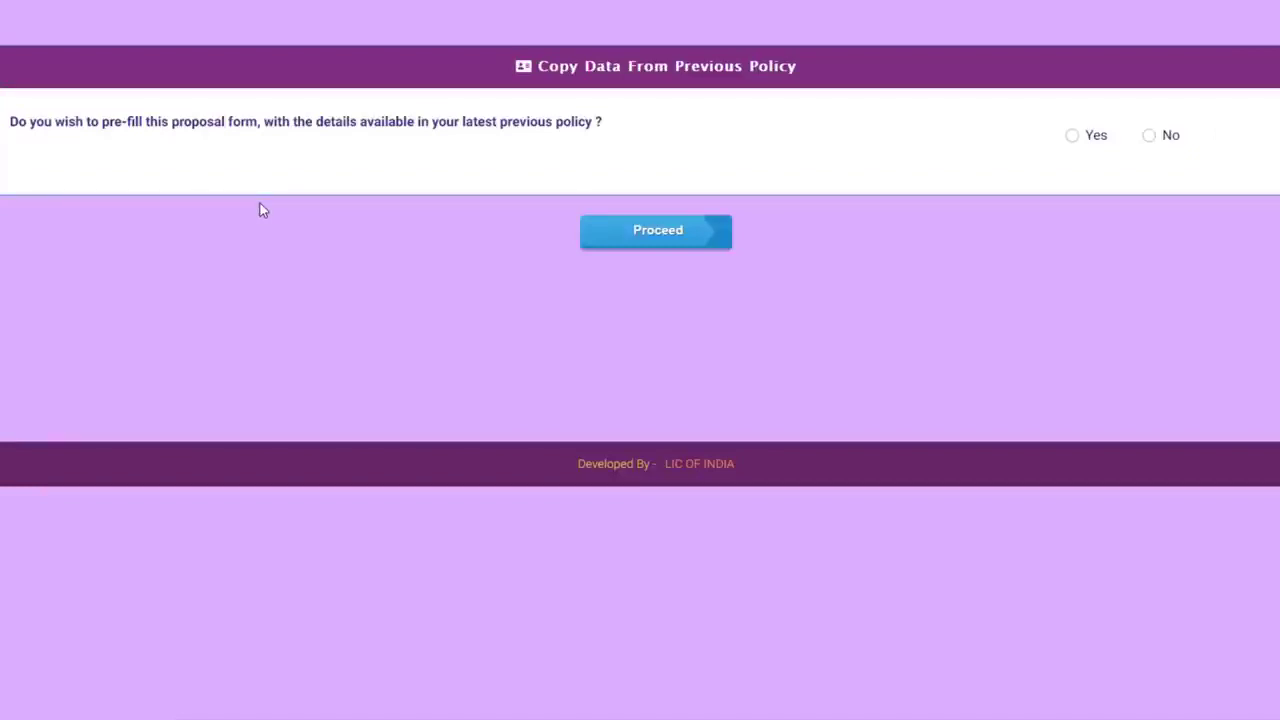
click(1149, 136)
click(680, 245)
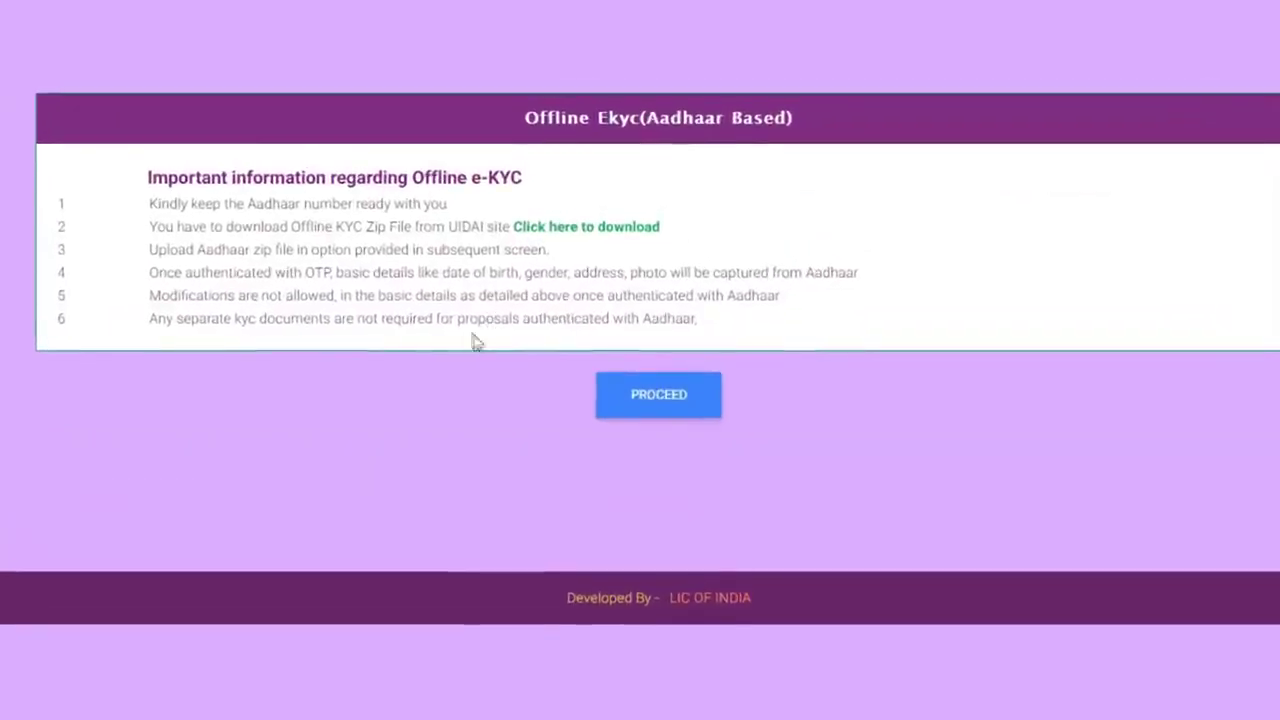
Read the important information on Aadhaar-based offline e-KYC, including the ZIP download and upload instructions.
drag(148, 180, 515, 178)
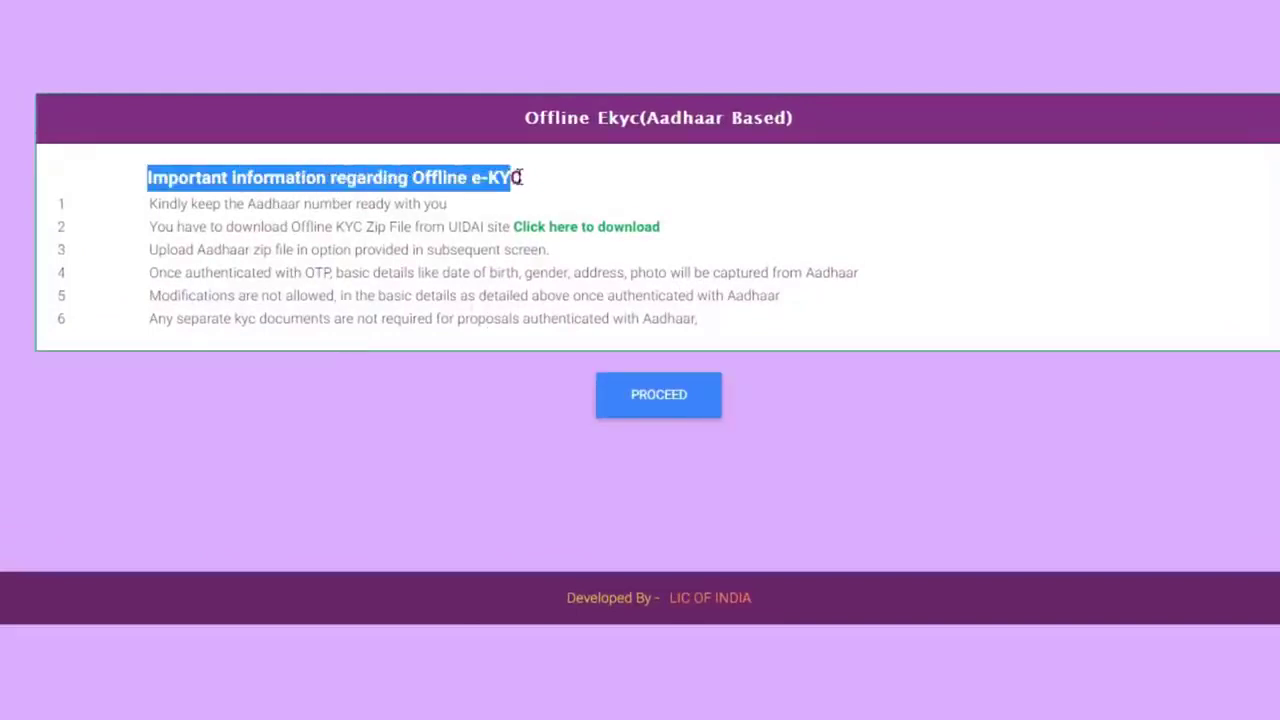
click(434, 176)
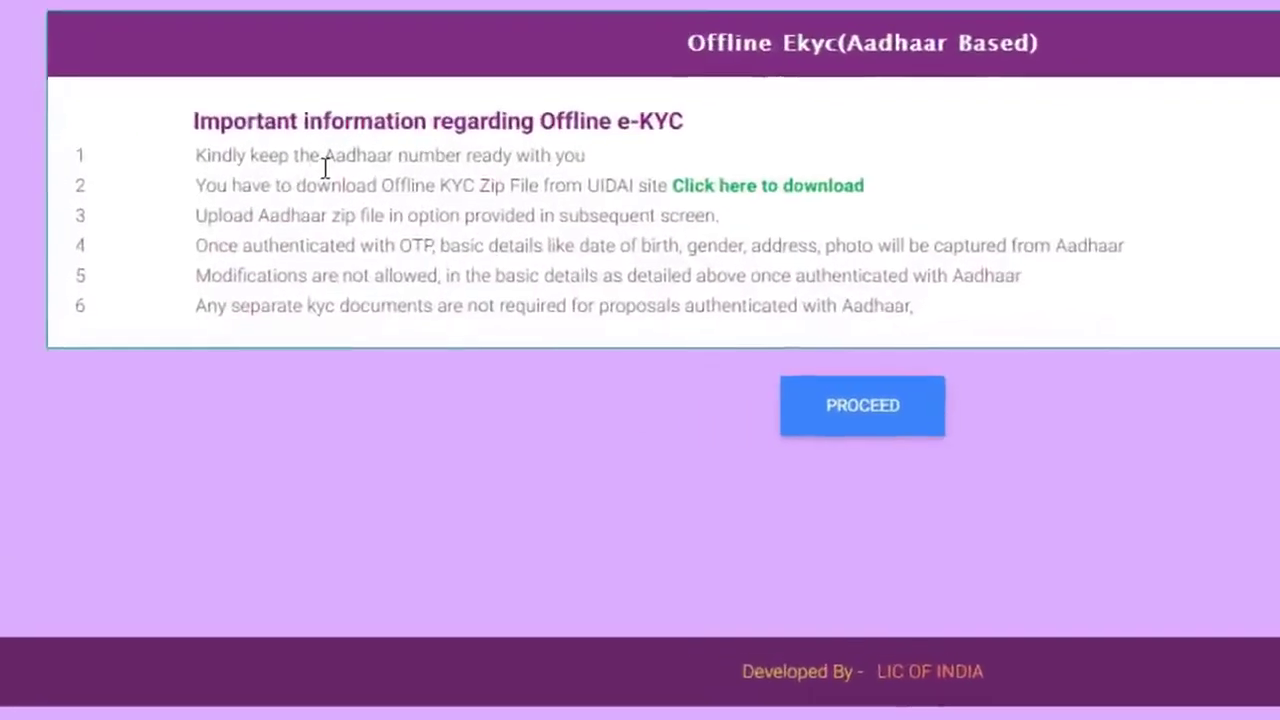
drag(446, 190, 557, 187)
click(571, 187)
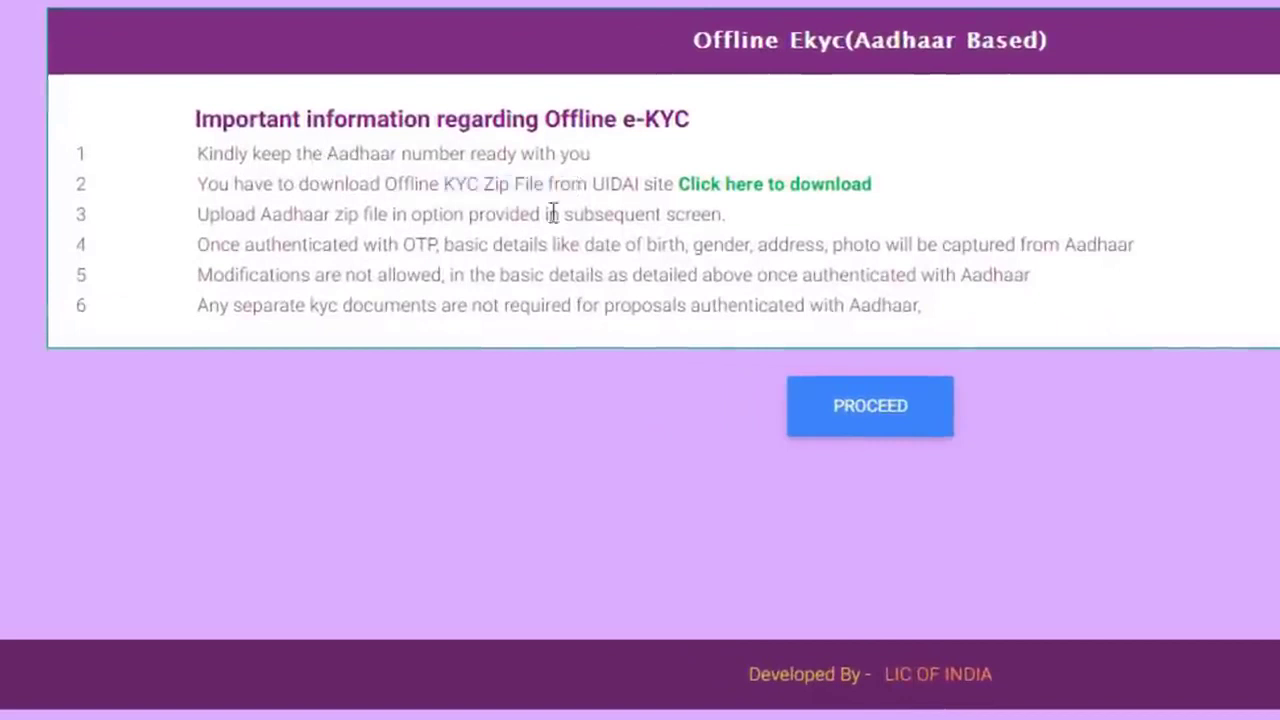
drag(200, 217, 351, 246)
click(370, 222)
drag(440, 244, 210, 244)
click(505, 272)
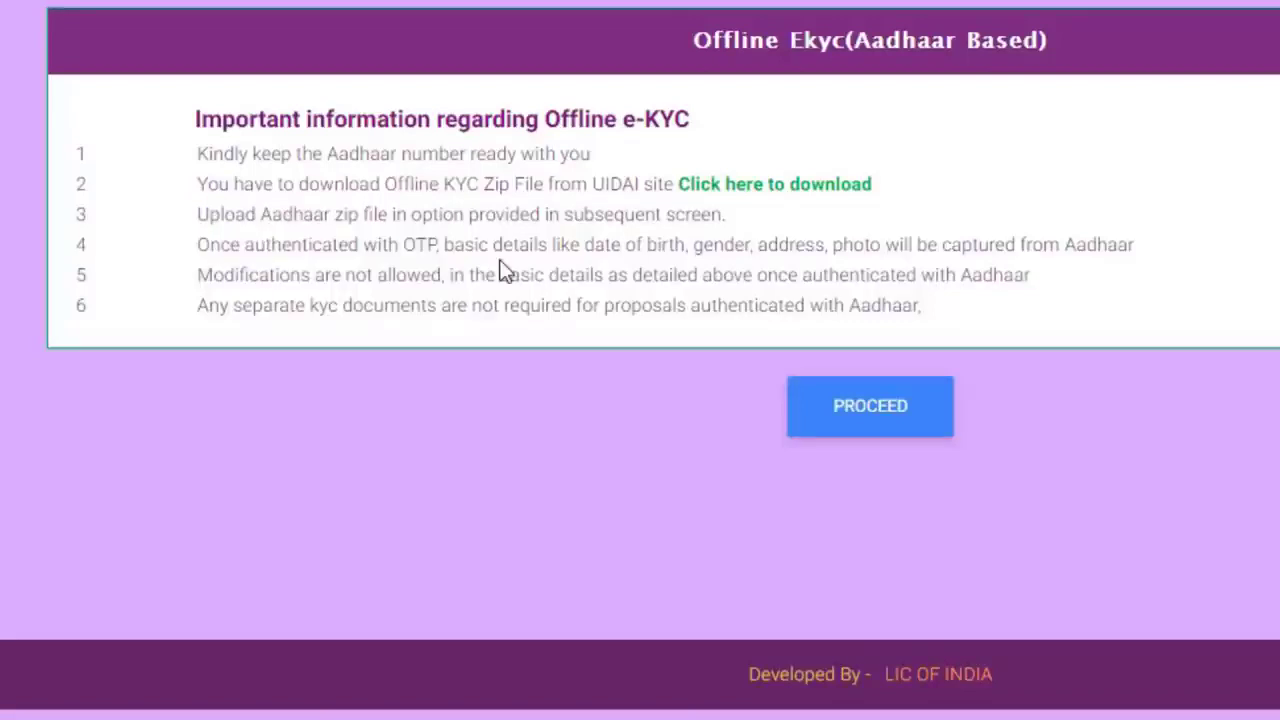
Open the UIDAI offline e-KYC download page, enter the Aadhaar number and captcha security code, and request an OTP.
click(766, 186)
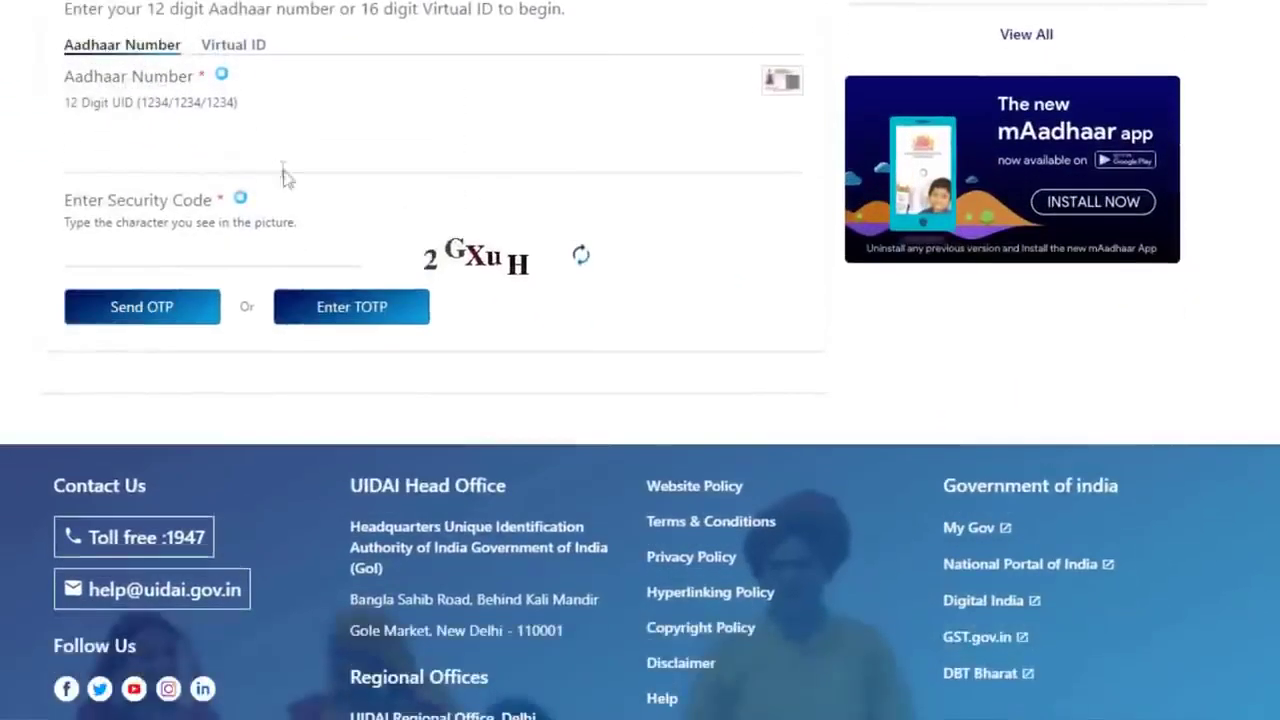
click(351, 437)
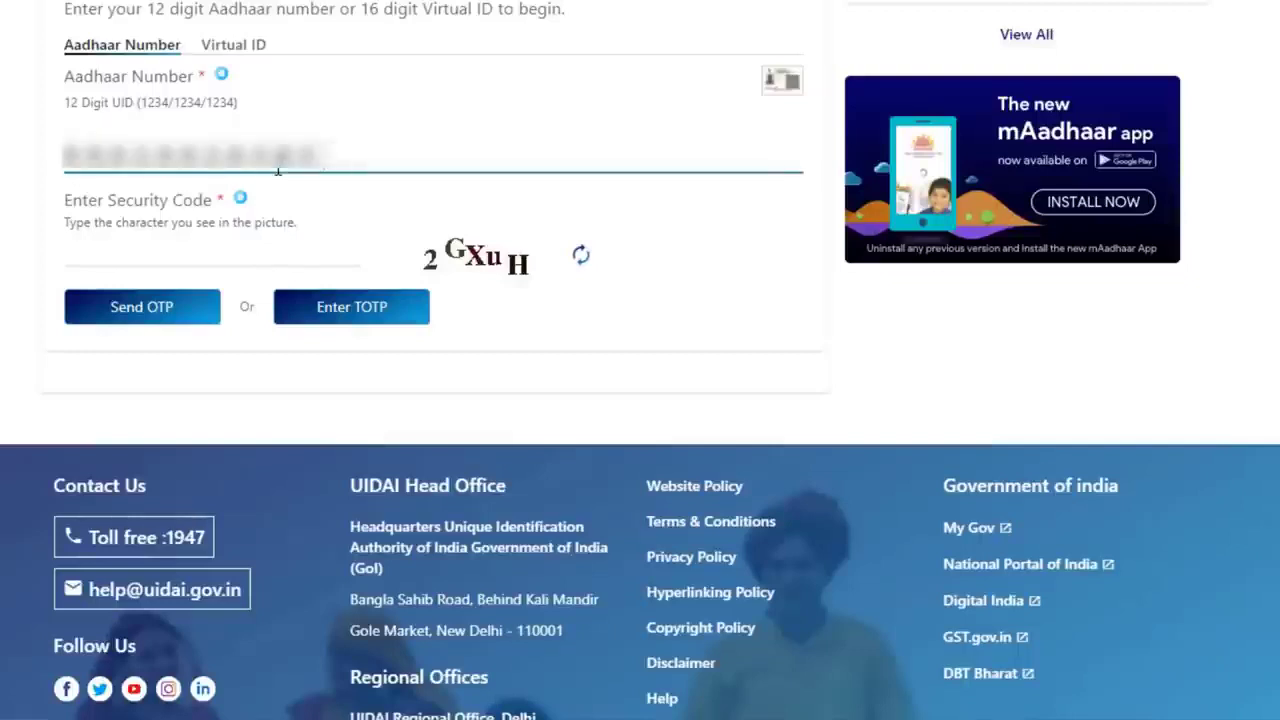
text(7)
click(225, 253)
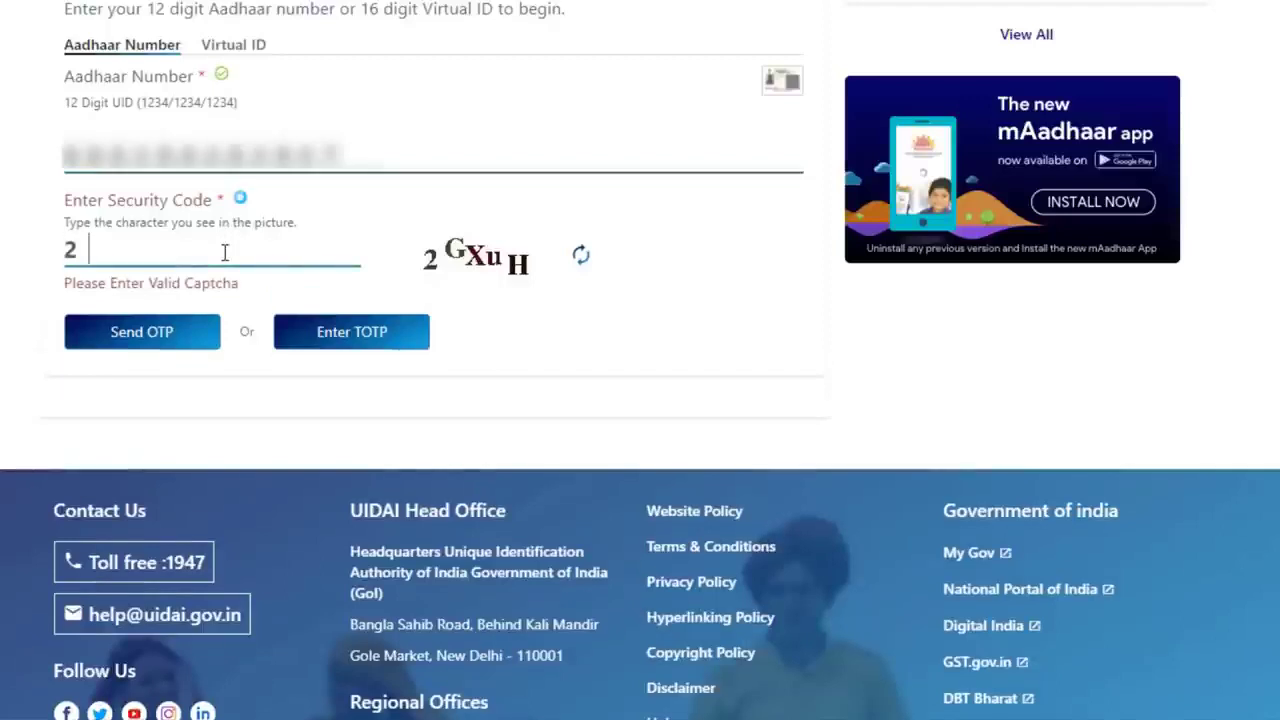
text(2gxUh)
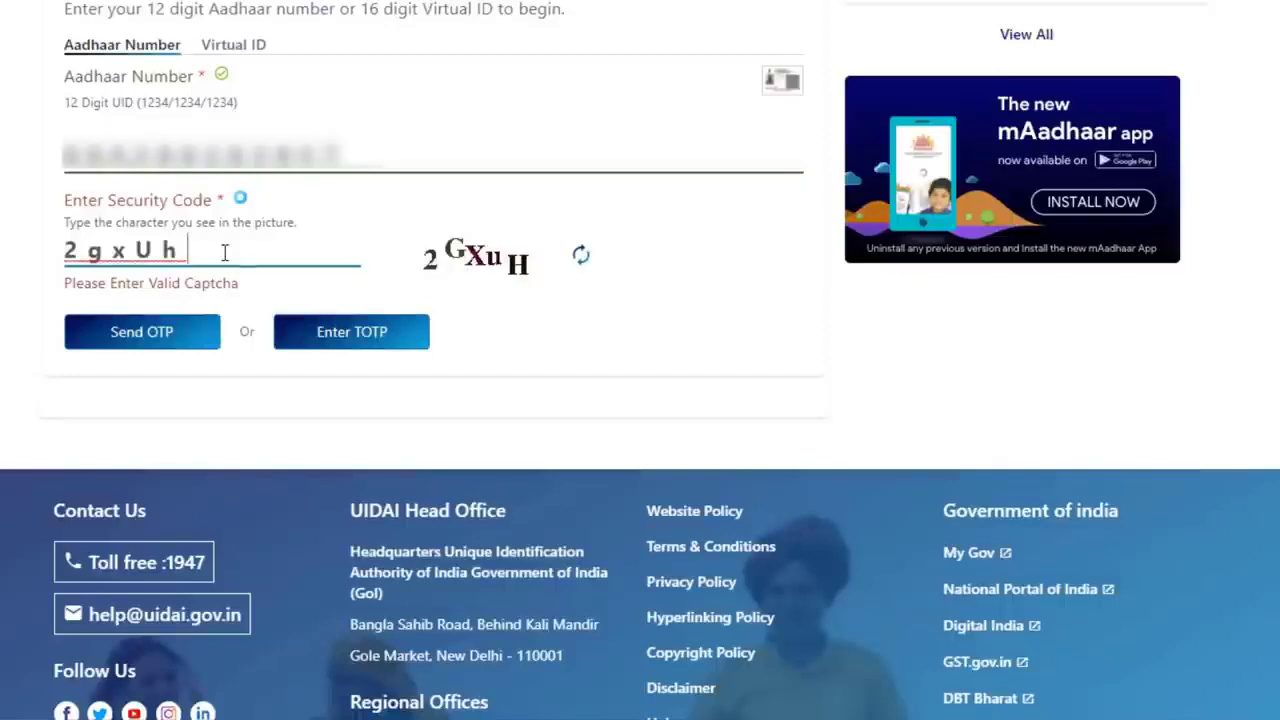
click(171, 331)
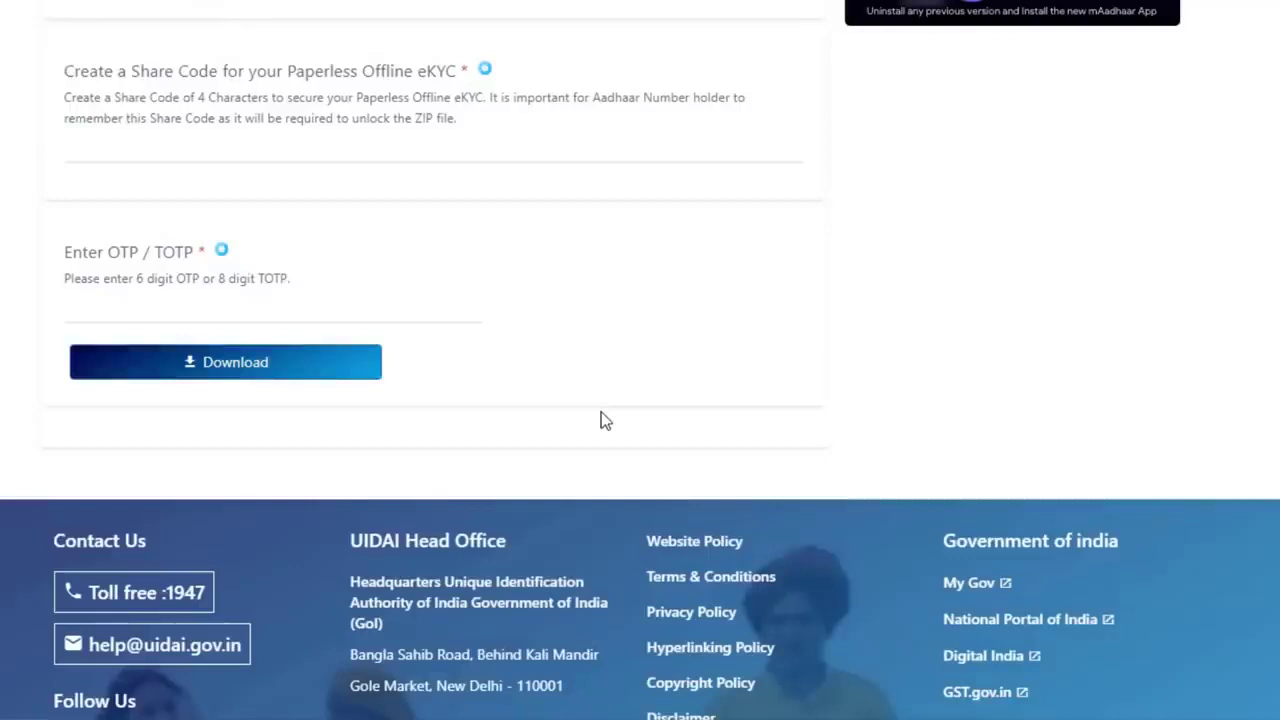
Enter the received OTP, create a four-character share code and download the paperless offline e-KYC ZIP file.
click(263, 361)
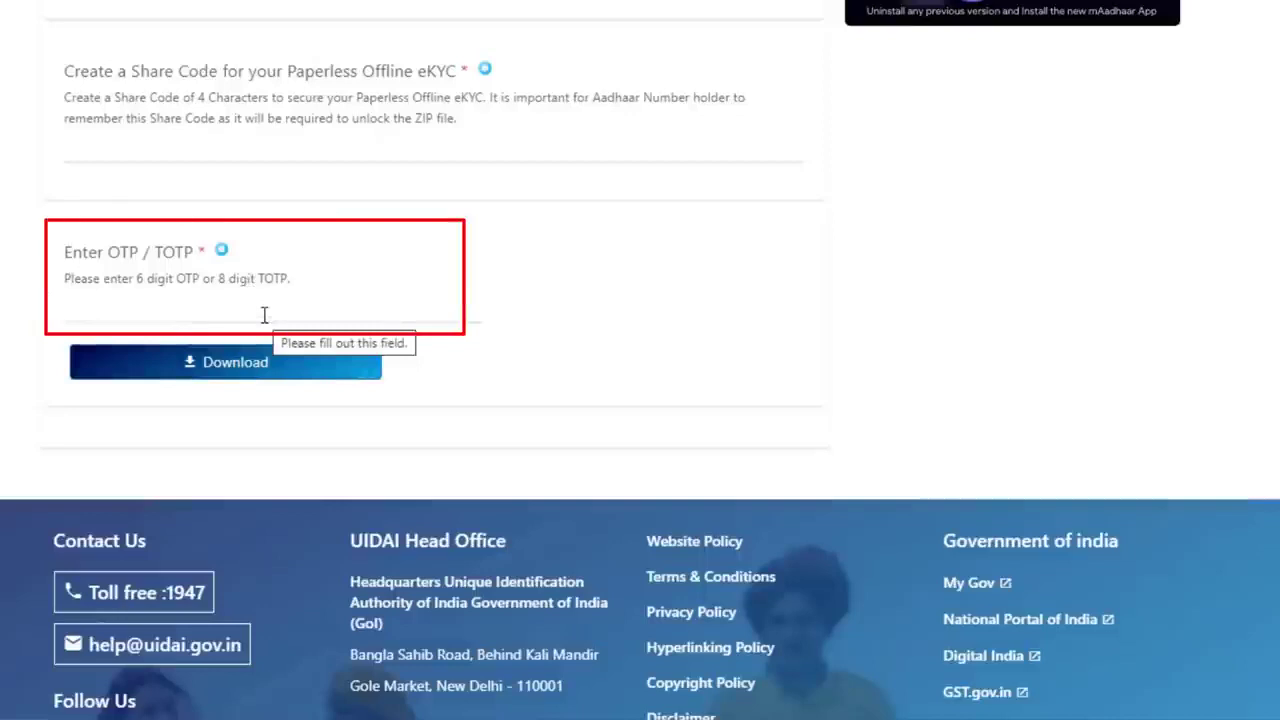
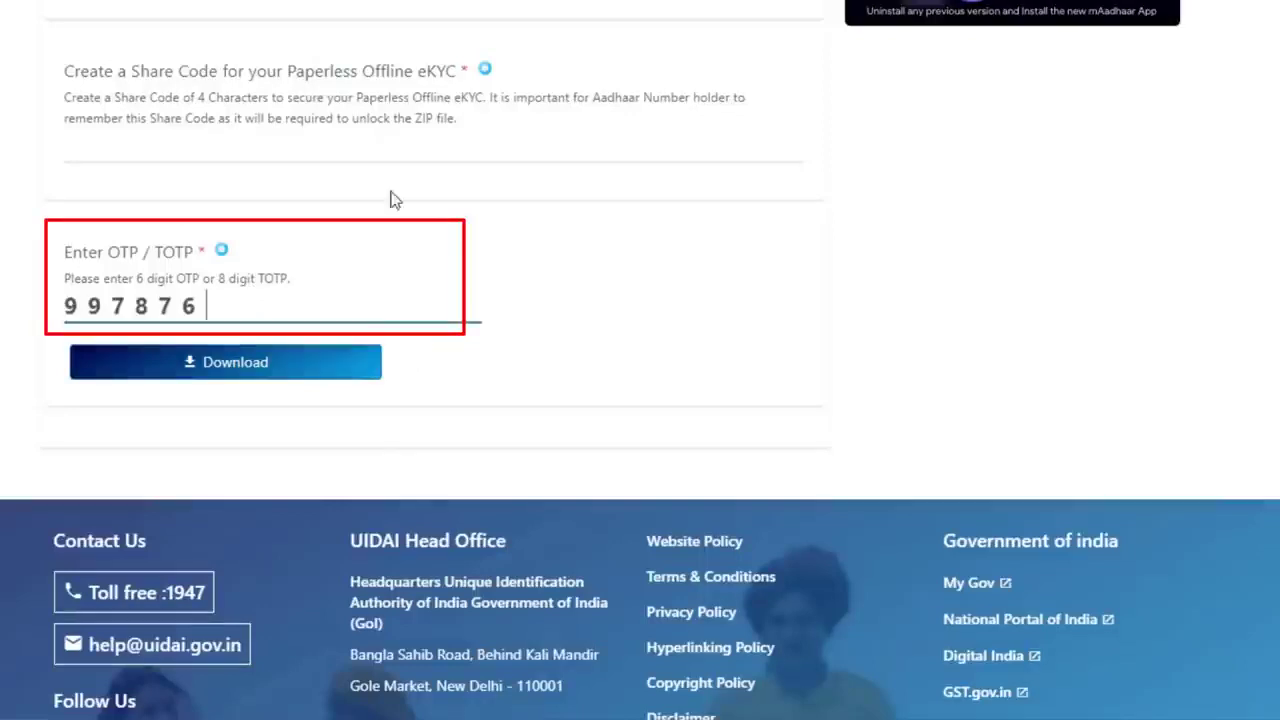
click(231, 150)
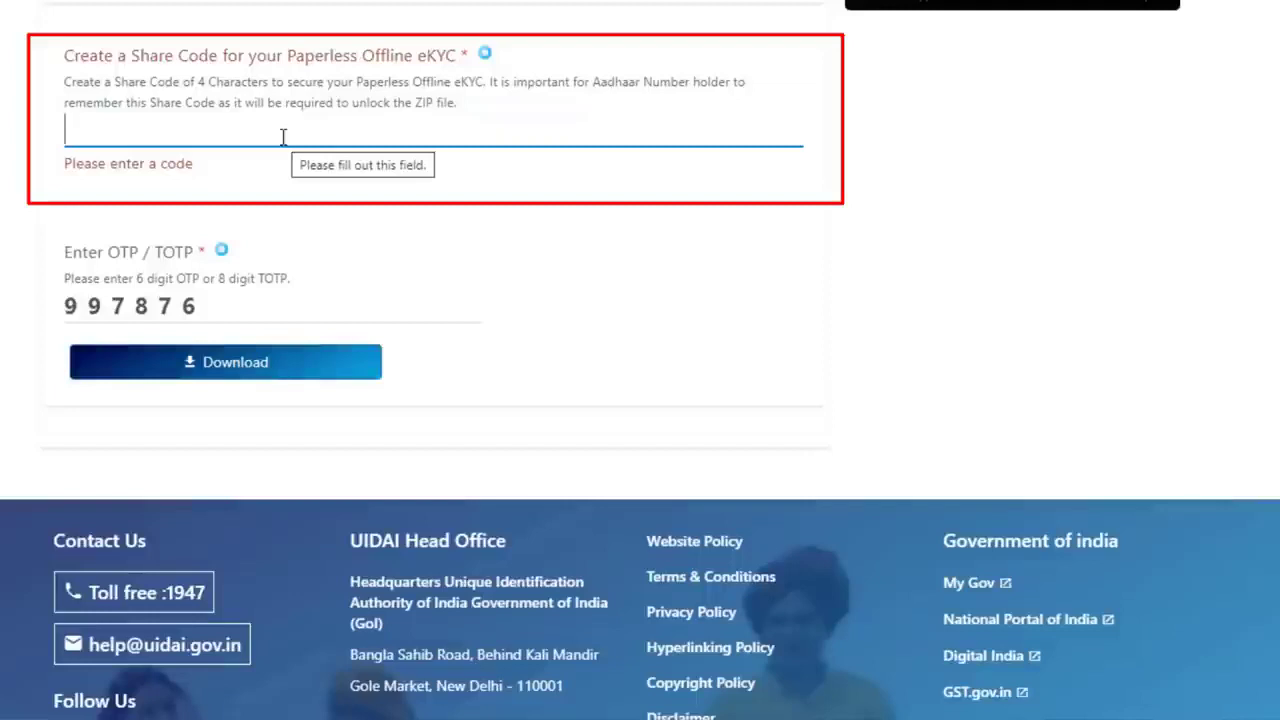
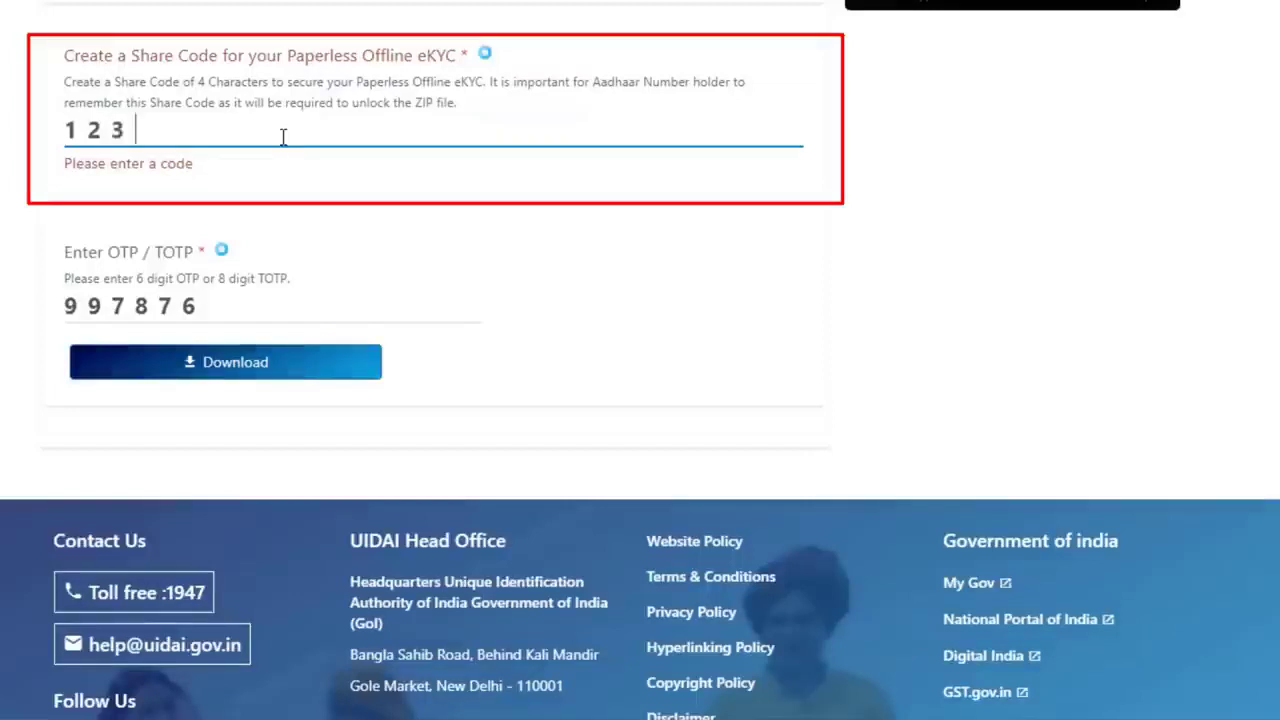
click(229, 364)
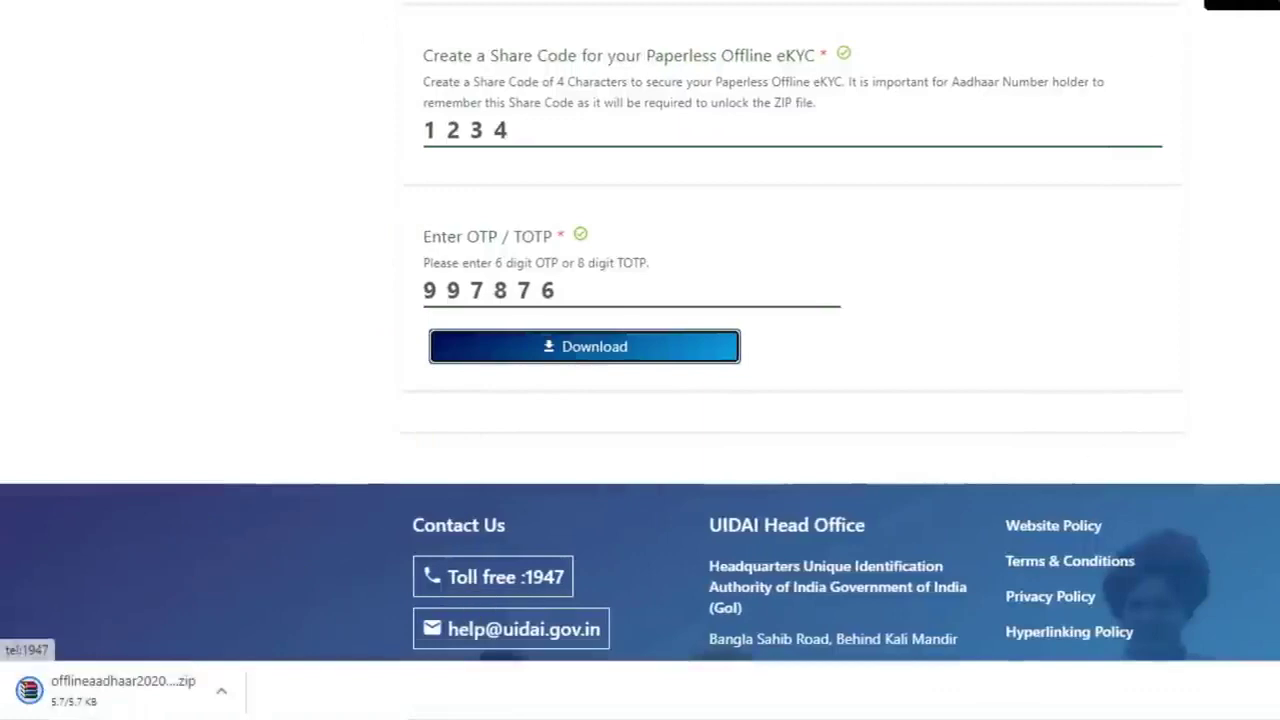
Return to the LIC Offline Ekyc page, proceed to the ZIP upload form and enter the Aadhaar-registered mobile number and pass code.
key(ctrl+shift+Tab)
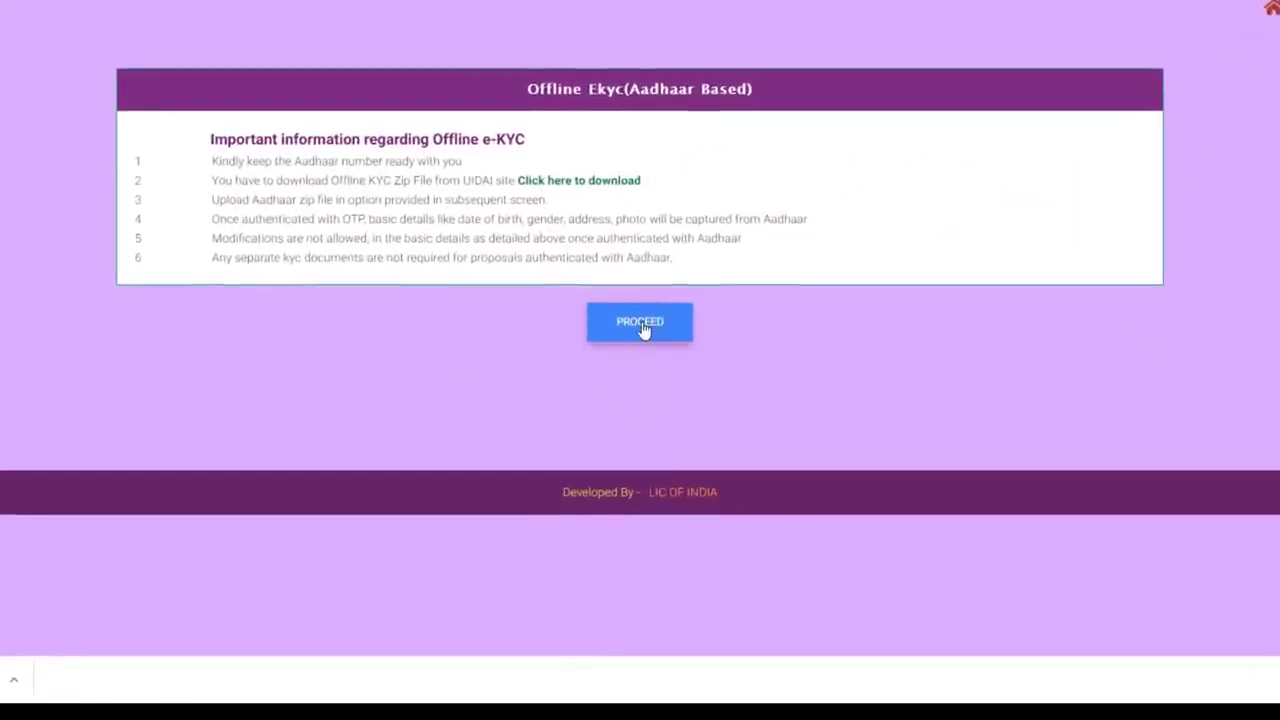
click(643, 330)
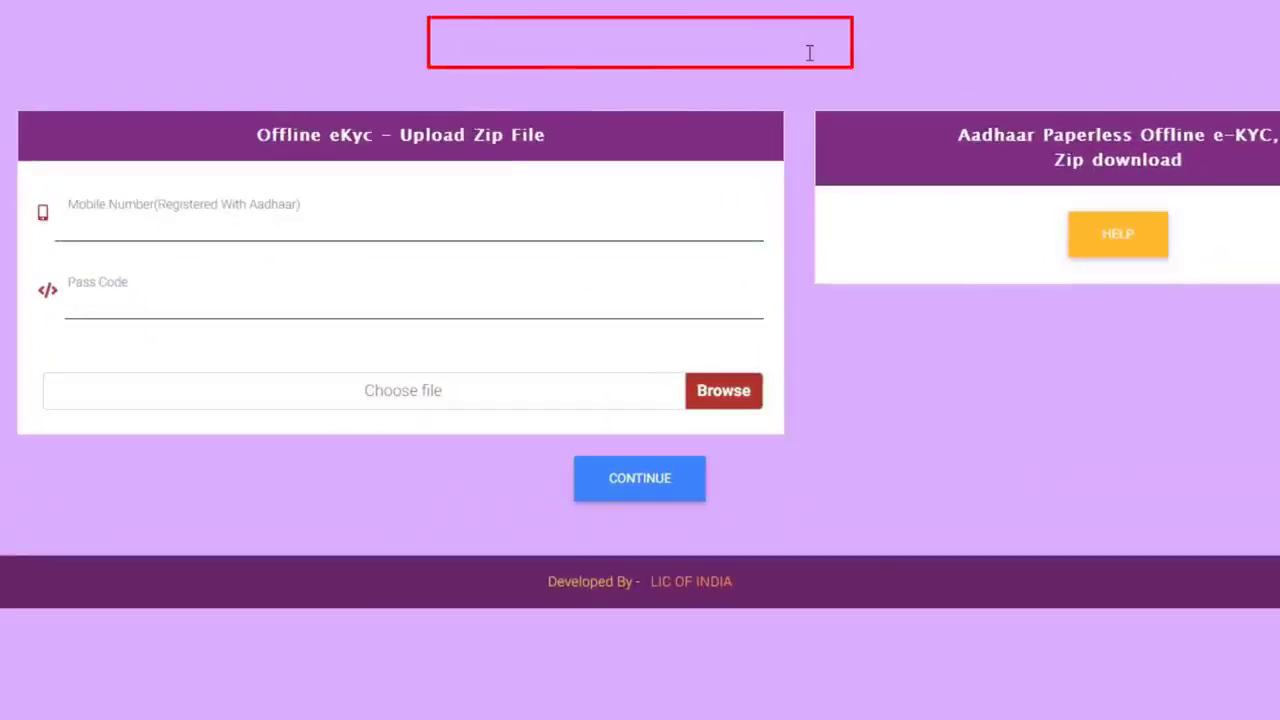
click(497, 218)
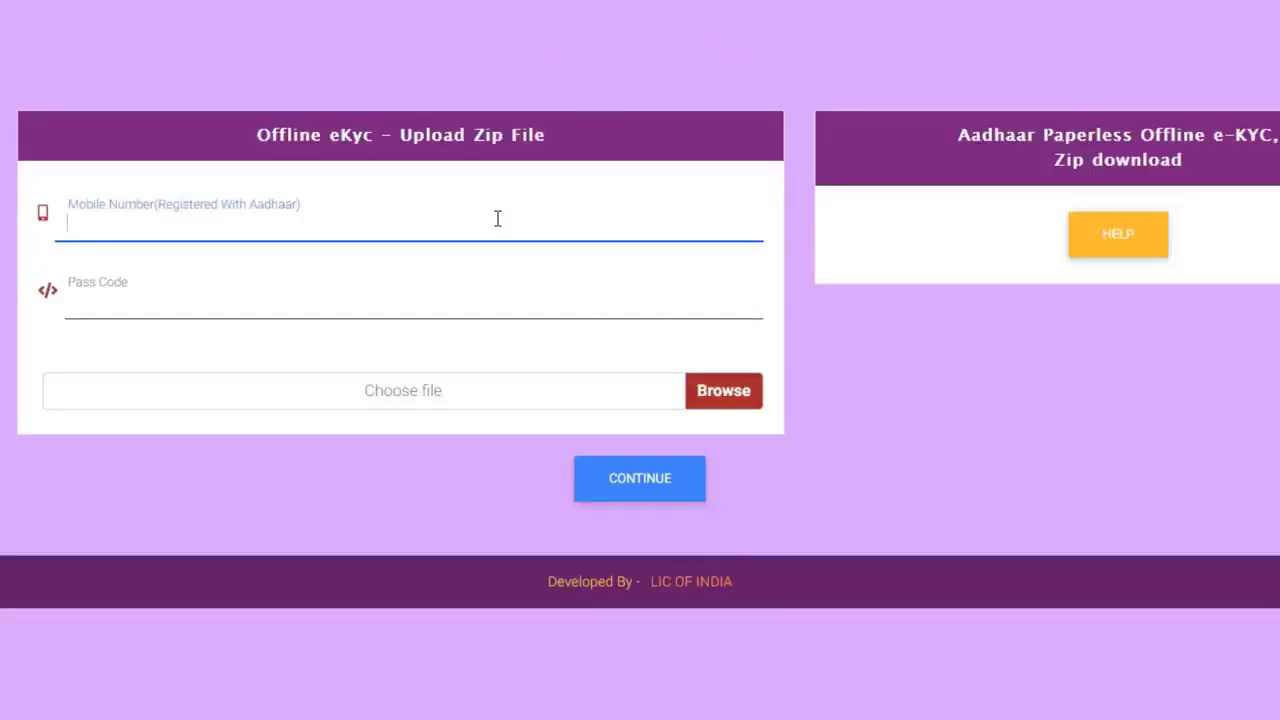
text(720)
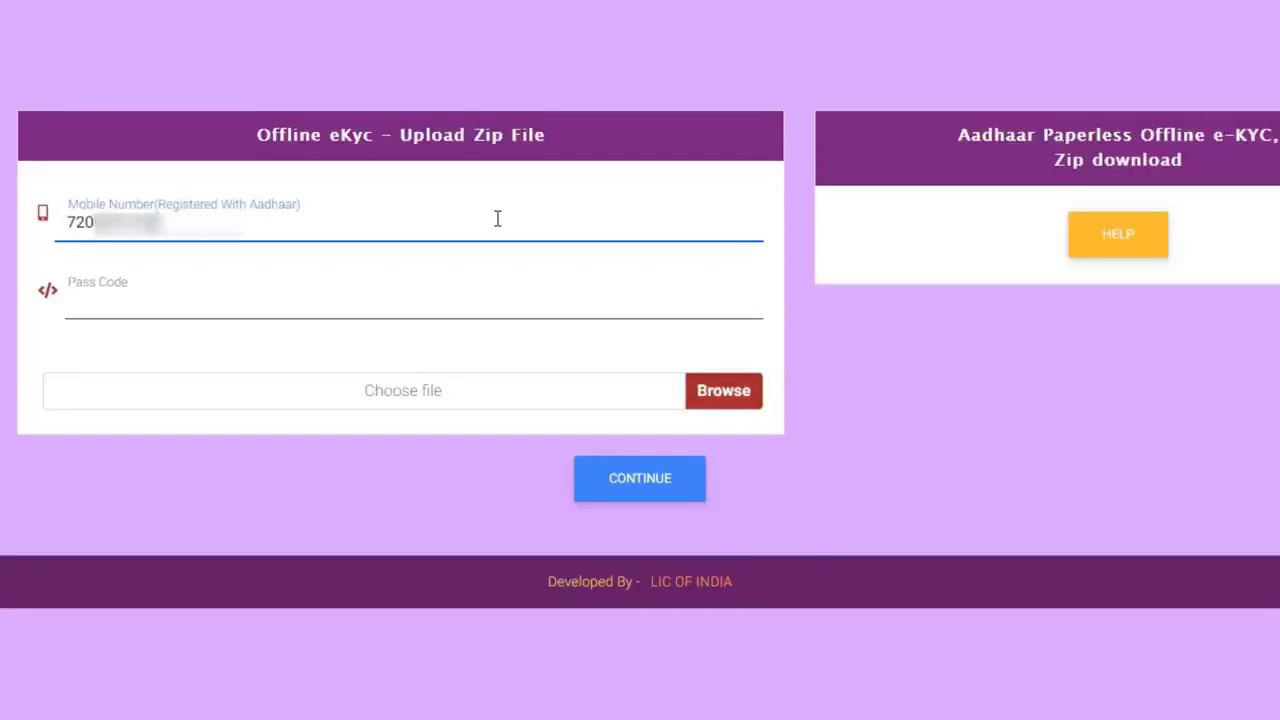
click(100, 297)
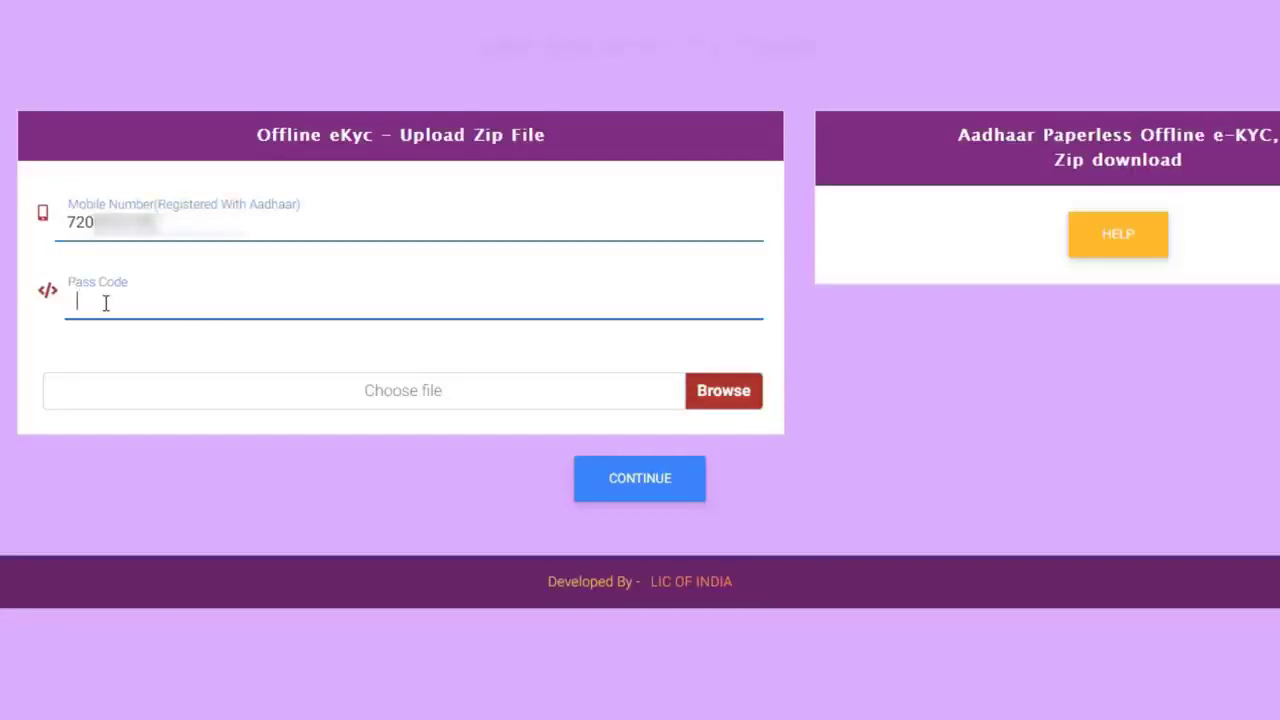
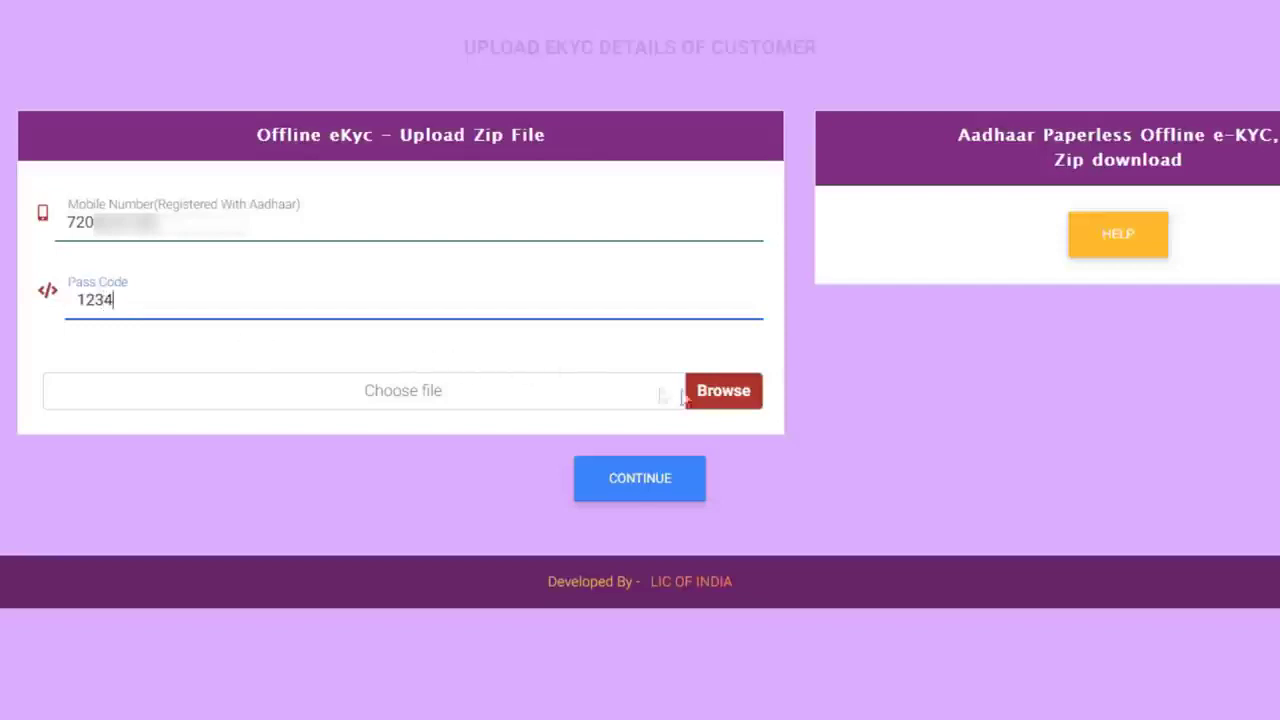
Attach offlineaadhaar20201209111555194.zip to the offline e-KYC form and submit it.
click(351, 403)
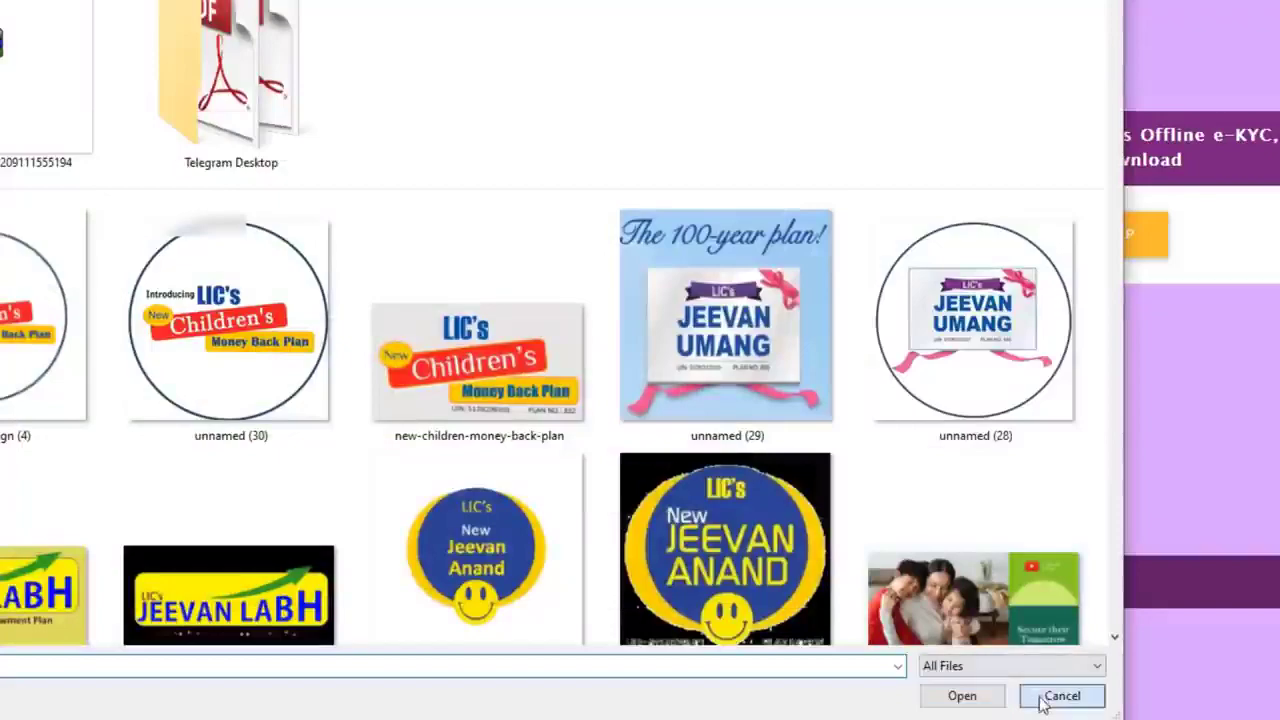
click(1046, 694)
click(722, 391)
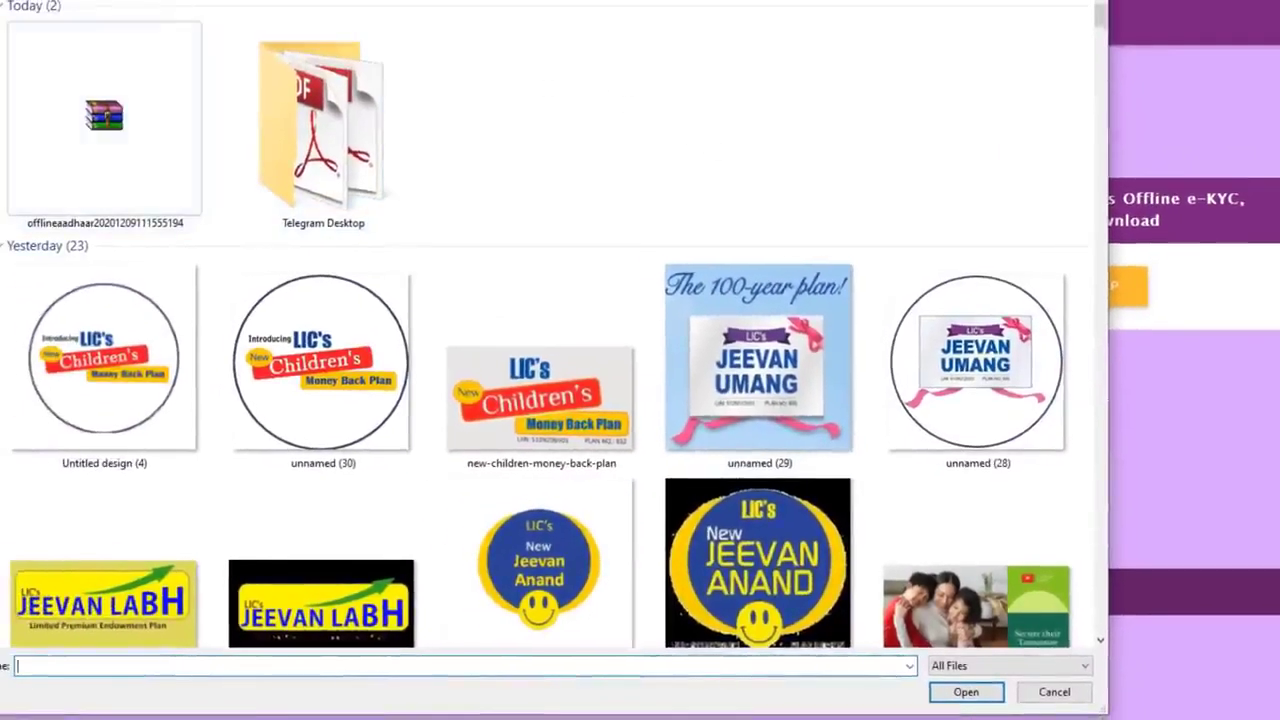
click(83, 122)
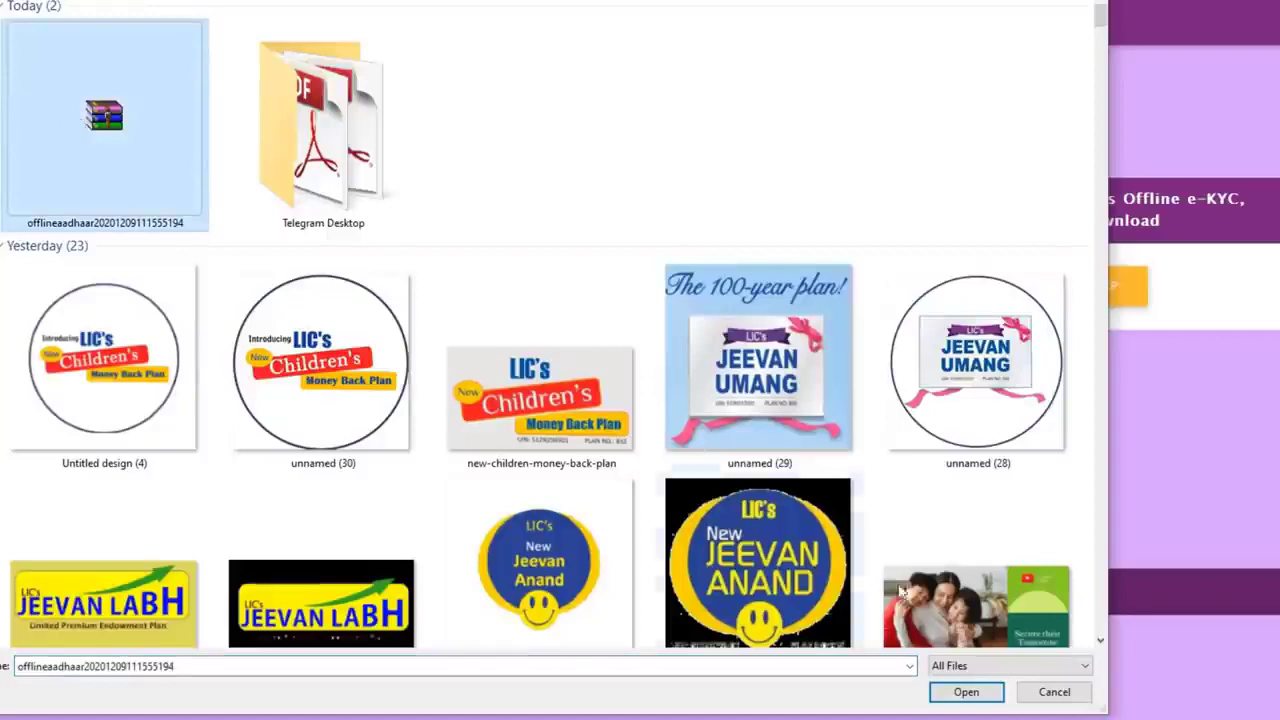
click(968, 693)
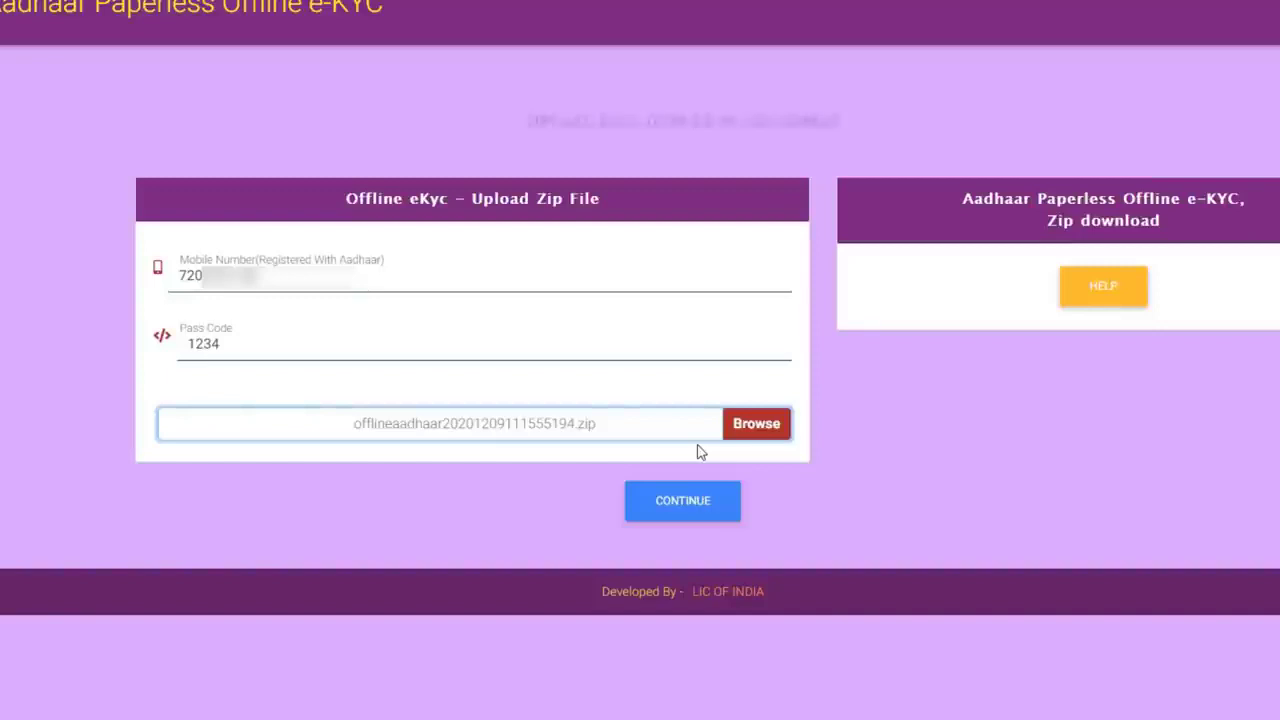
click(687, 510)
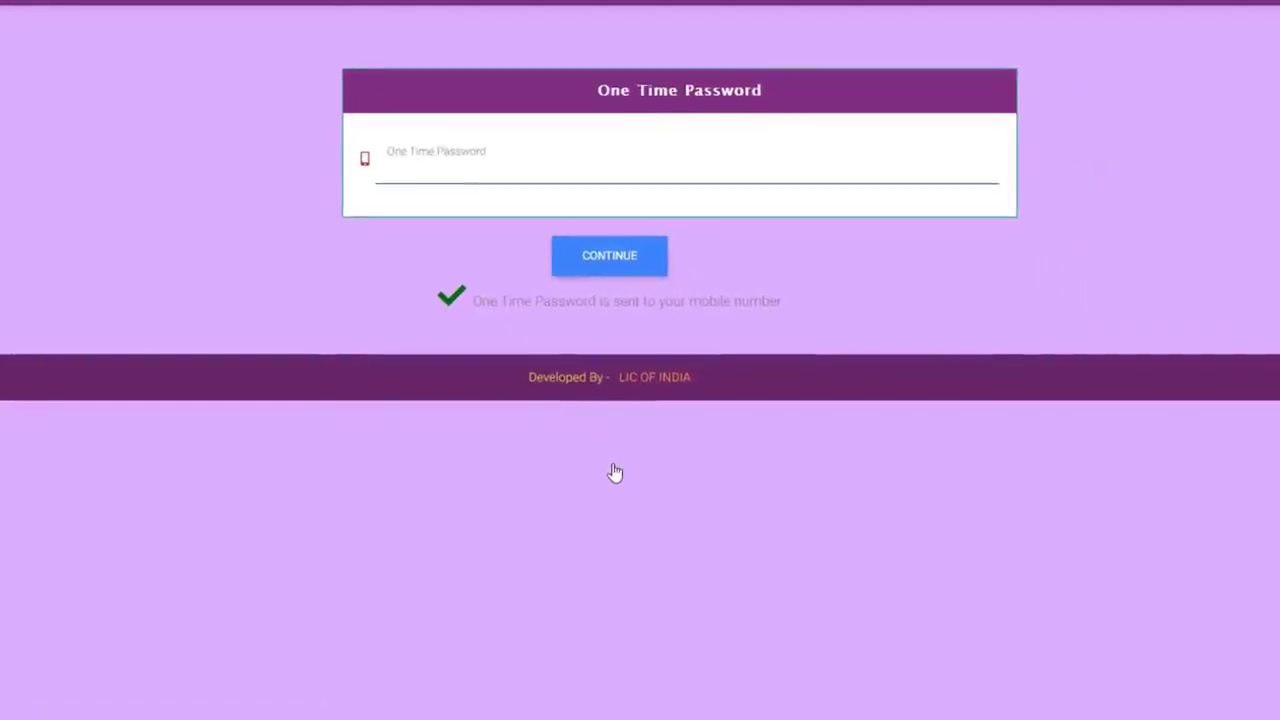
Submit the one-time password, review the basic details fetched from Aadhaar and continue to the proposal form.
click(616, 174)
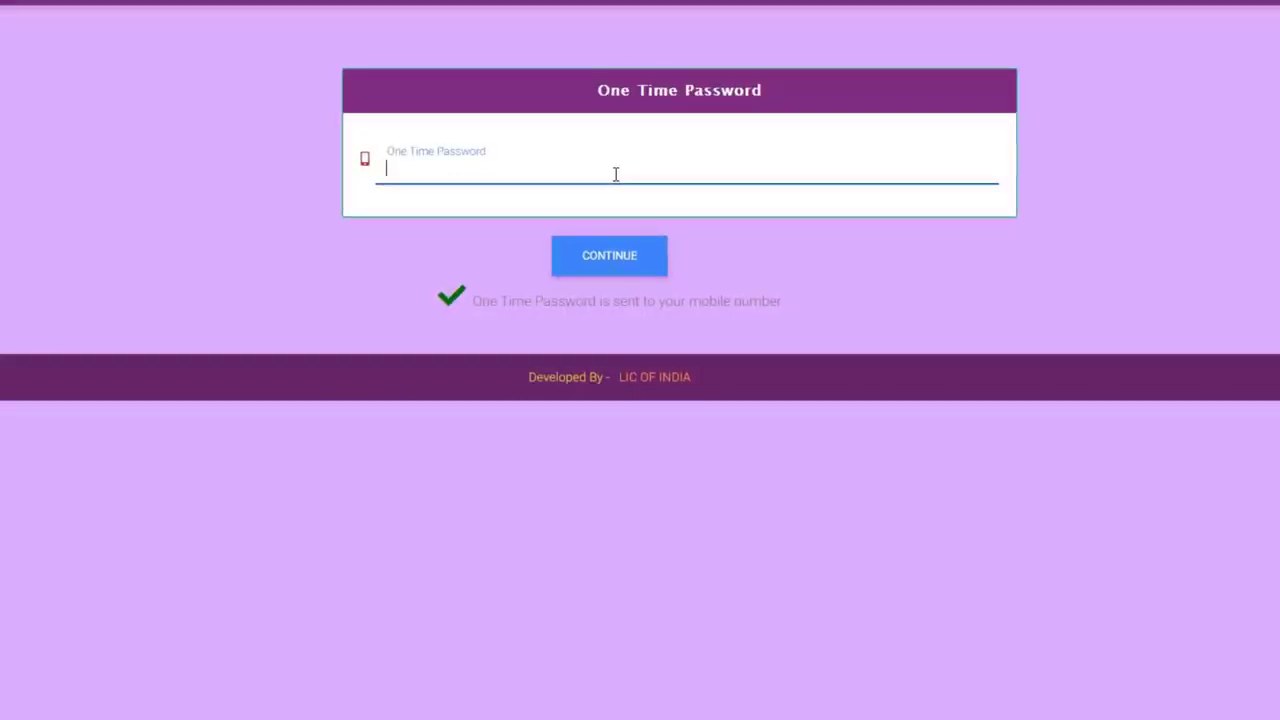
key(ctrl+v)
click(620, 257)
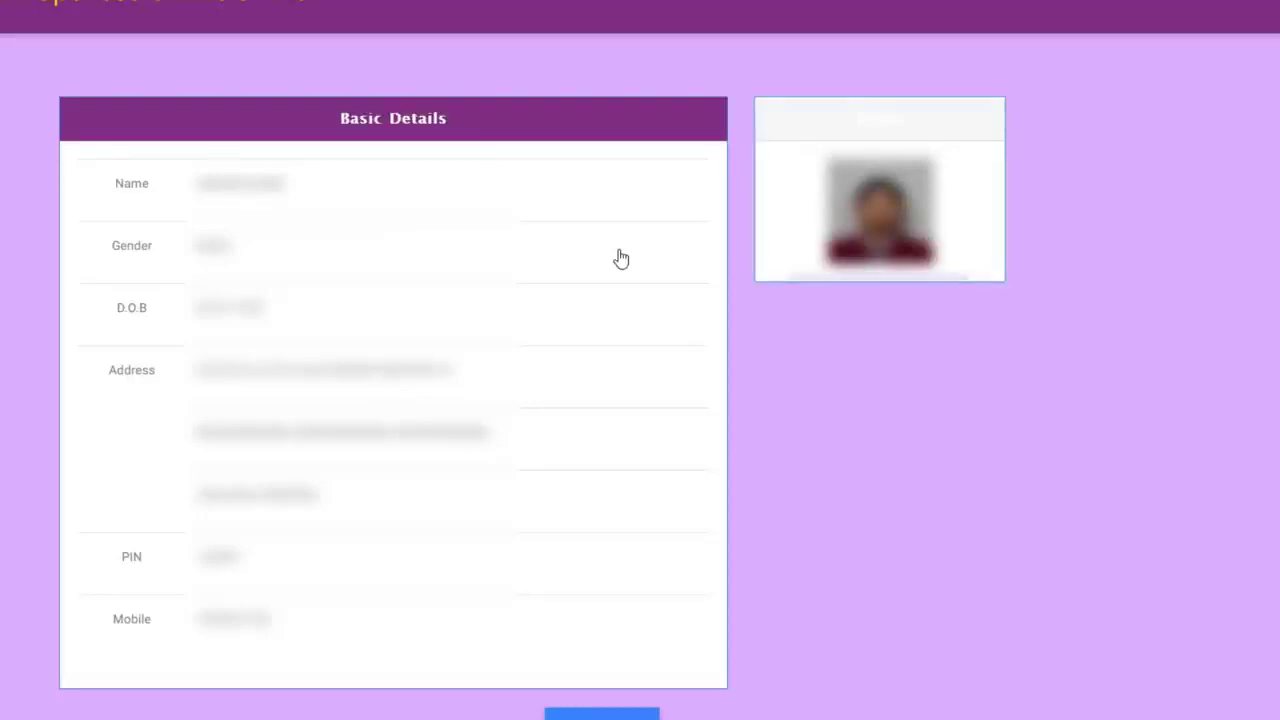
scroll(620, 259, down, 1)
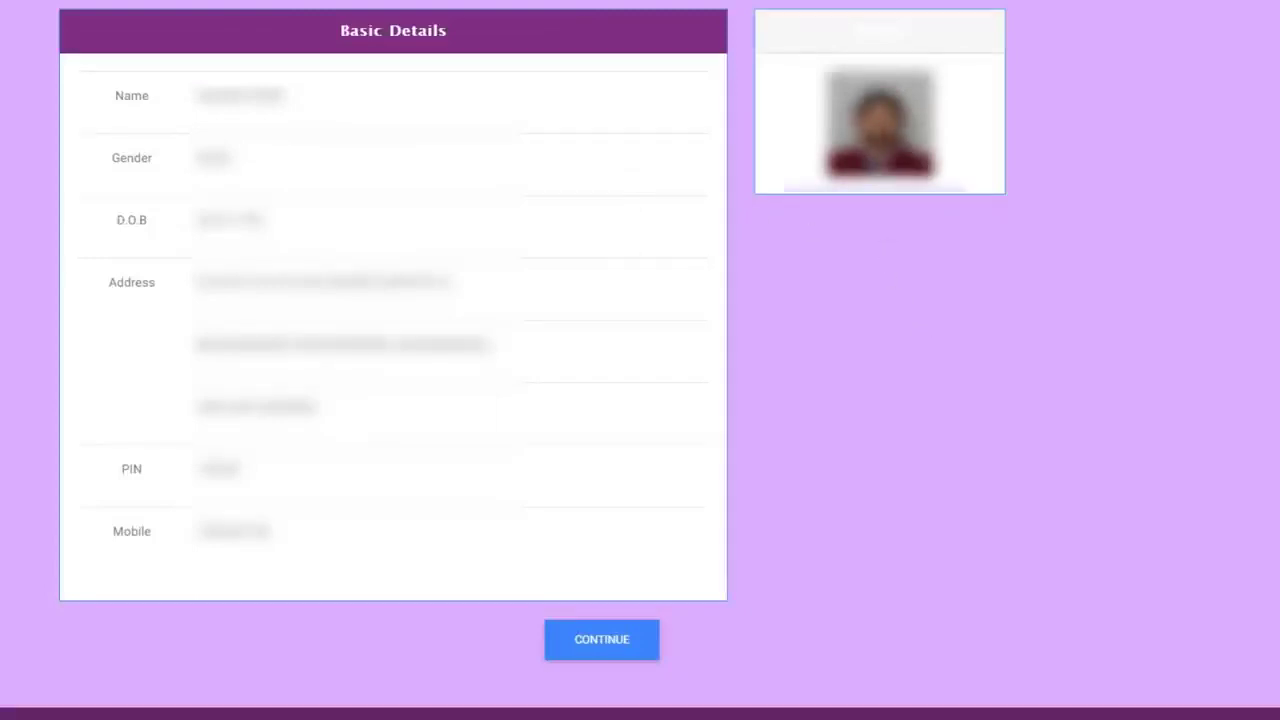
click(626, 655)
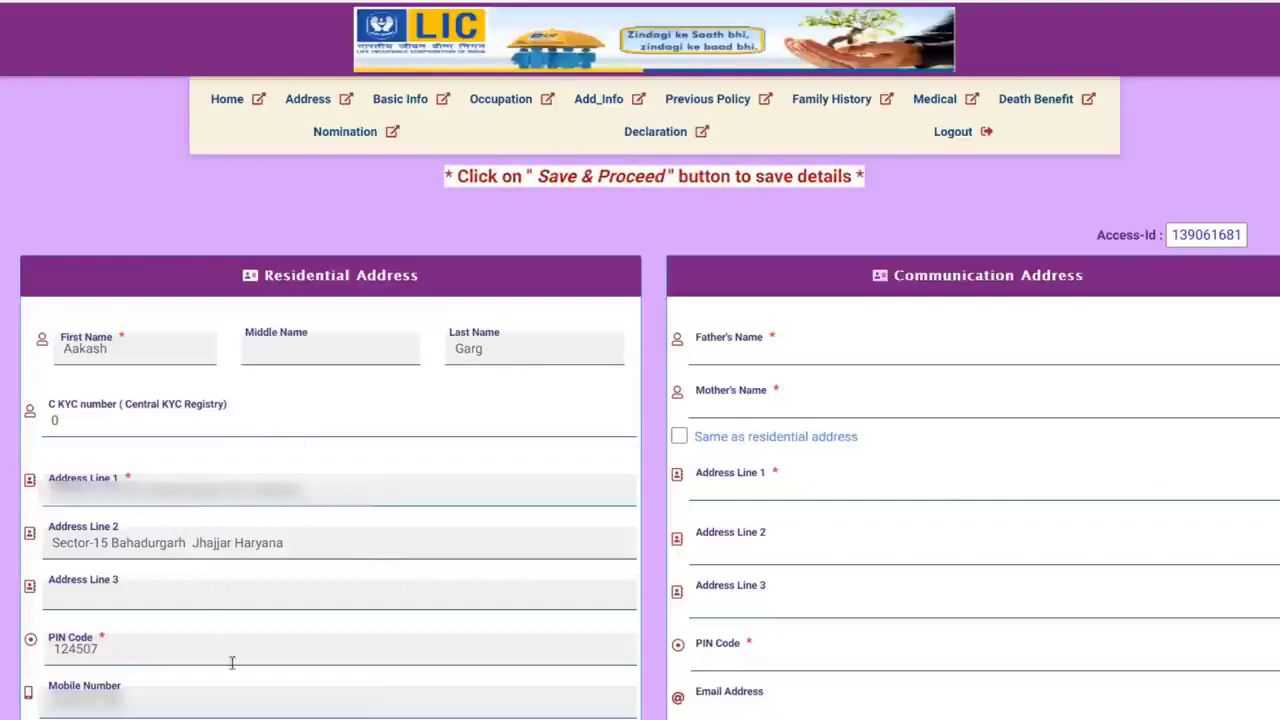
Enter the father's name in the Communication Address section and activate the C KYC number field under Residential Address.
scroll(232, 662, down, 1)
click(776, 273)
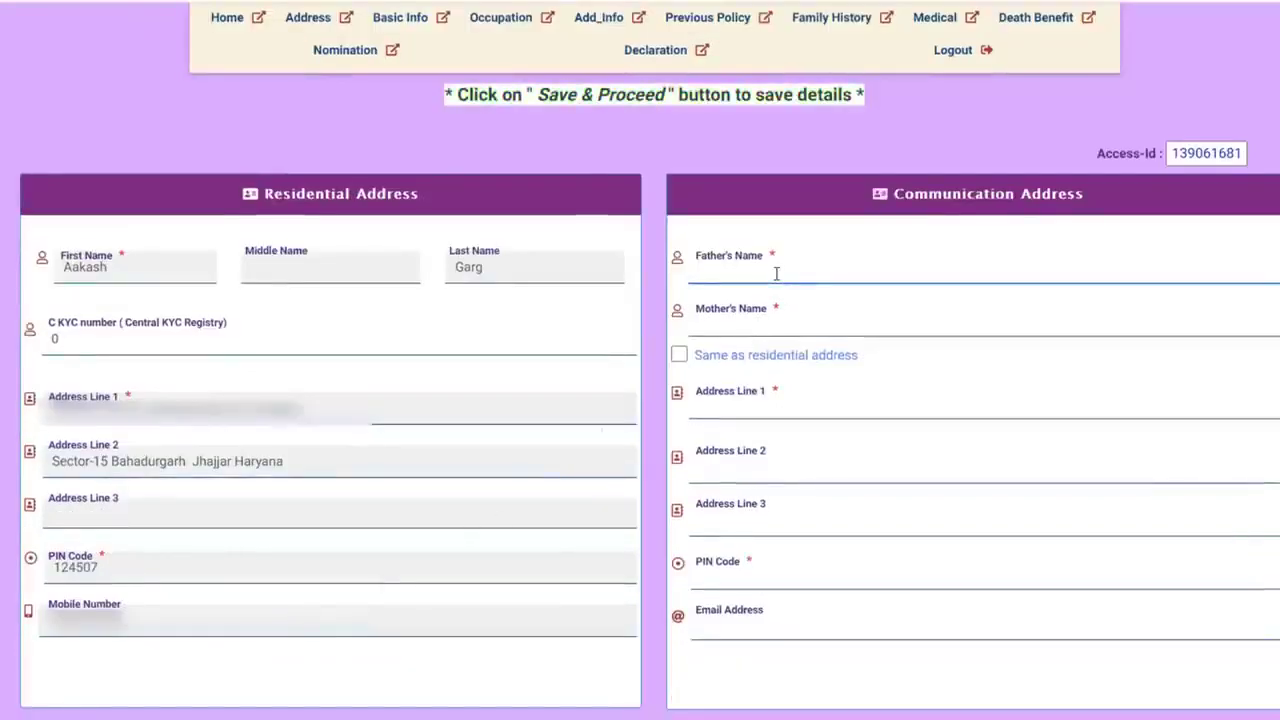
text(A)
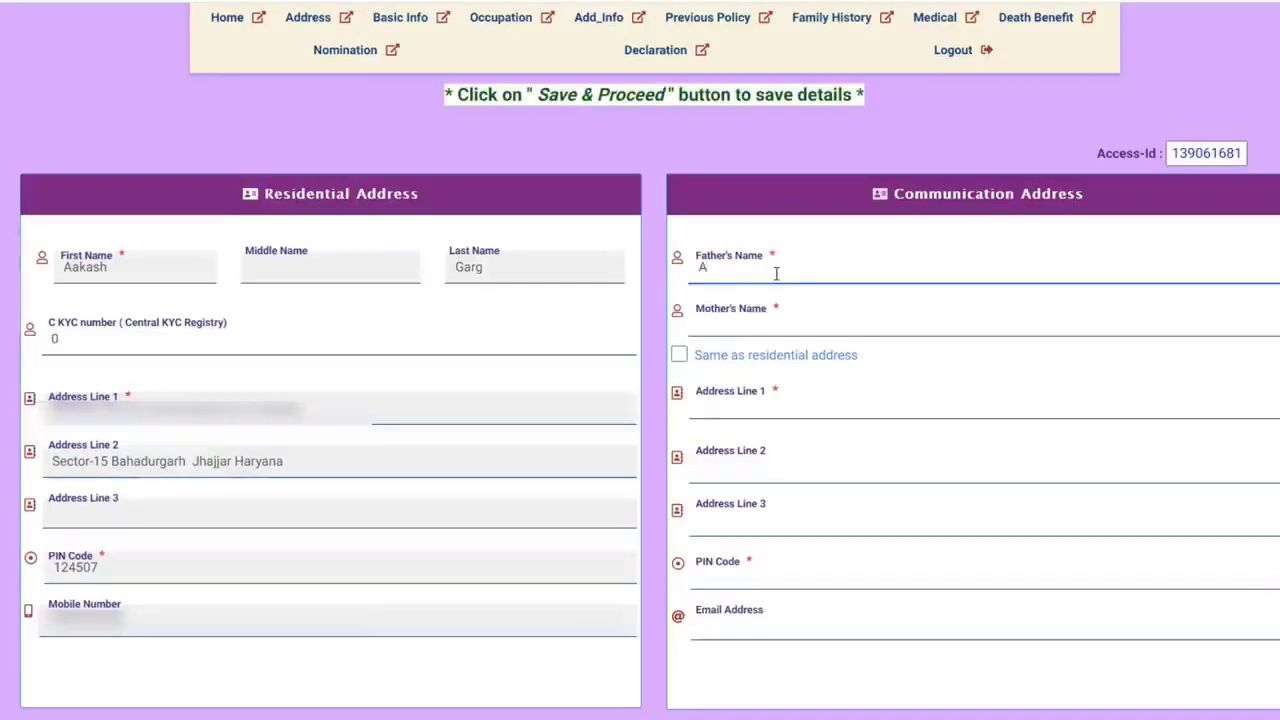
text(shok)
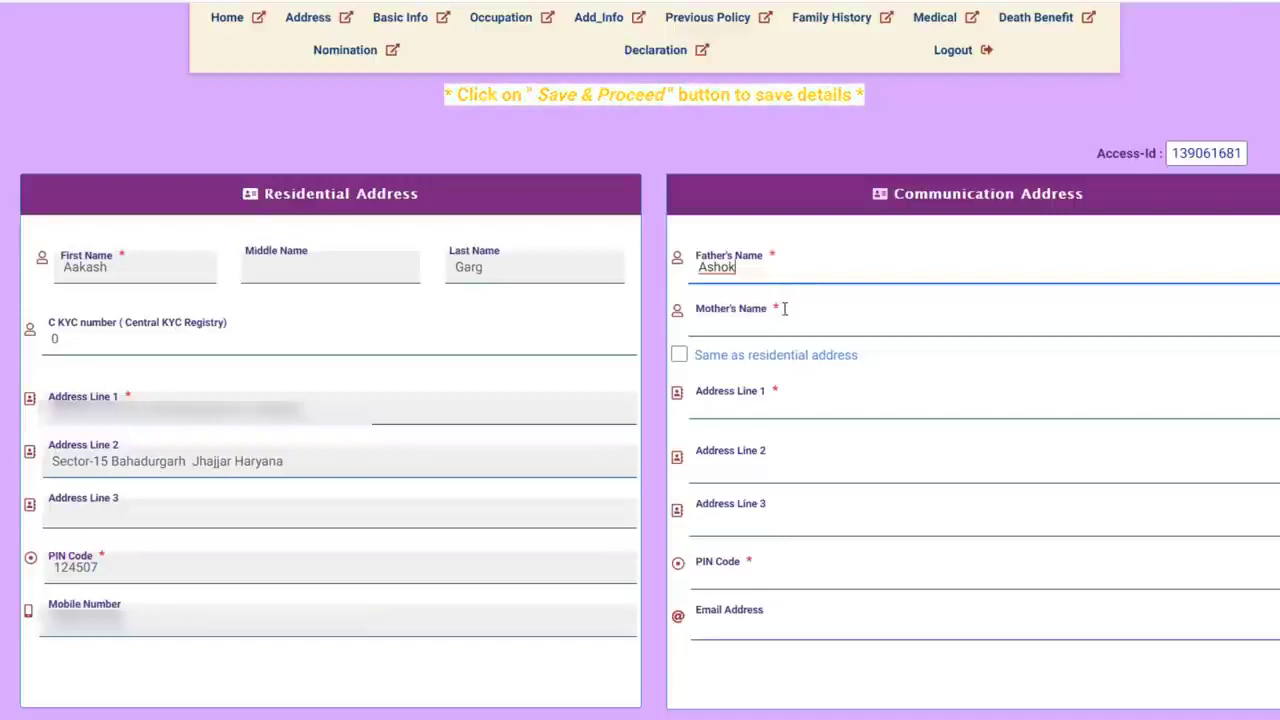
drag(50, 323, 122, 305)
click(205, 323)
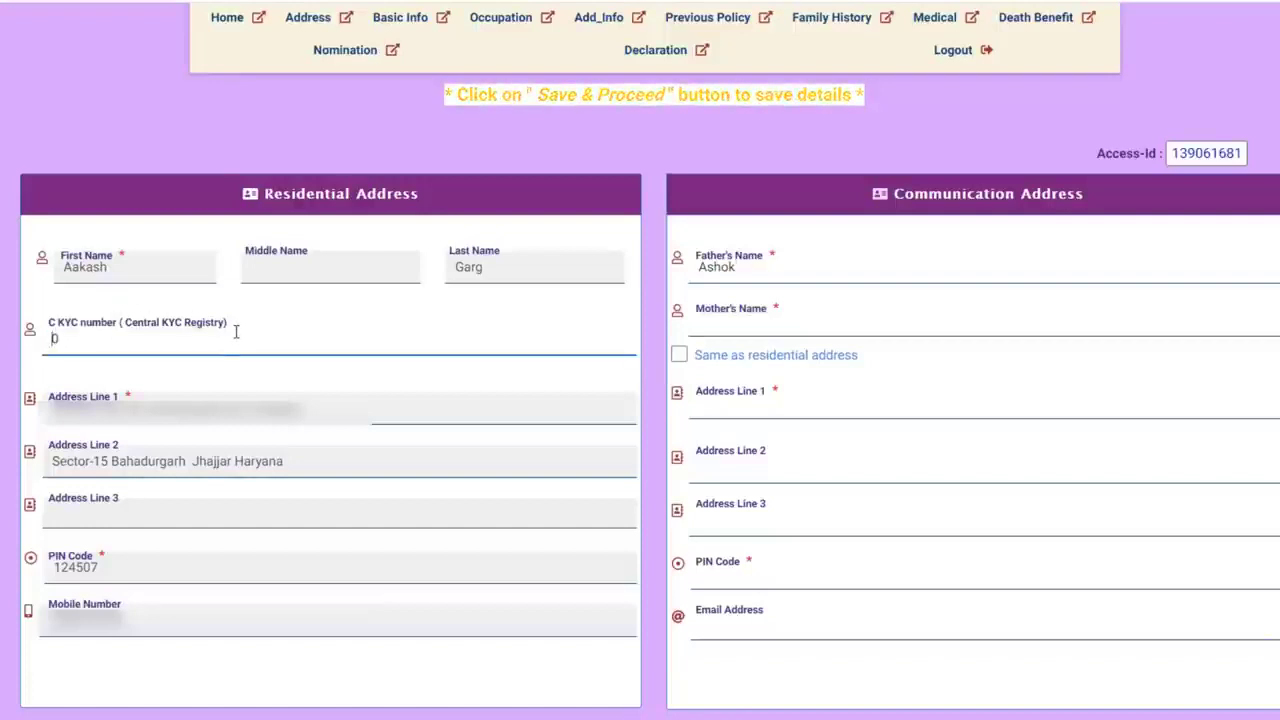
Enter the mother's name and mark the communication address as the same as the residential address.
click(778, 328)
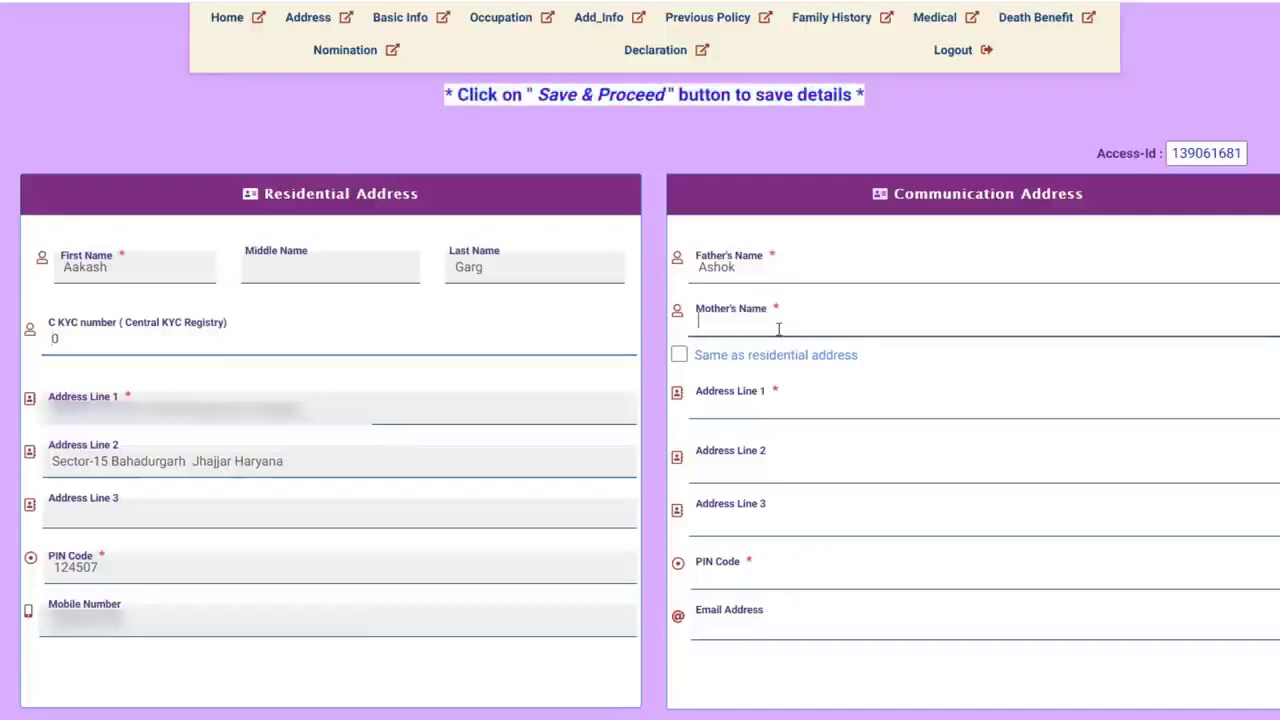
text(Sheela)
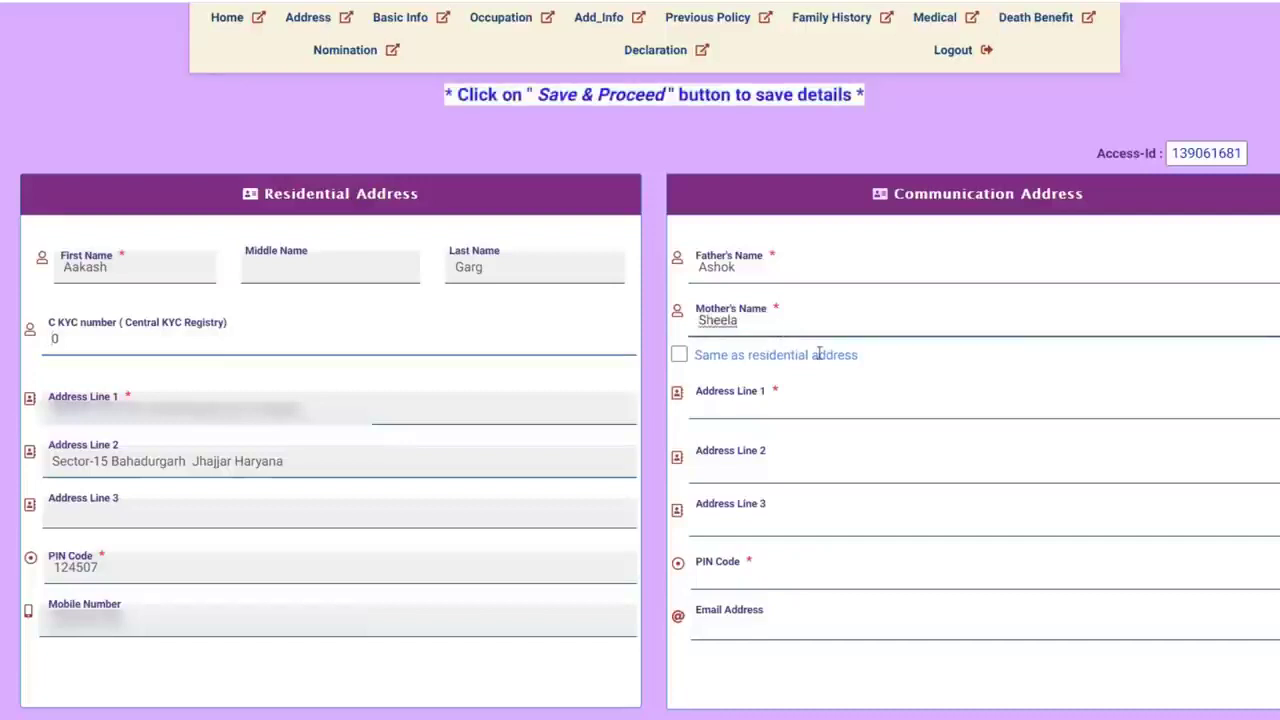
click(681, 357)
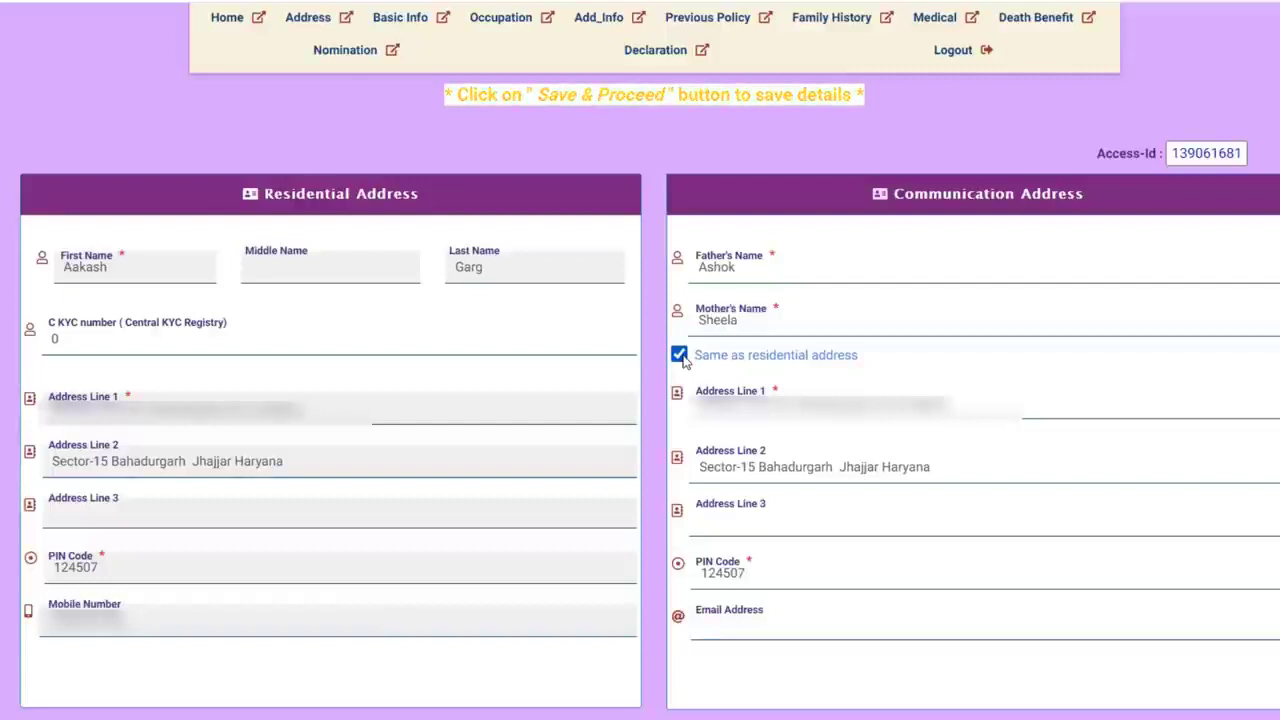
Fill in the proposer's e-mail address under Communication Address and save the address details.
click(752, 632)
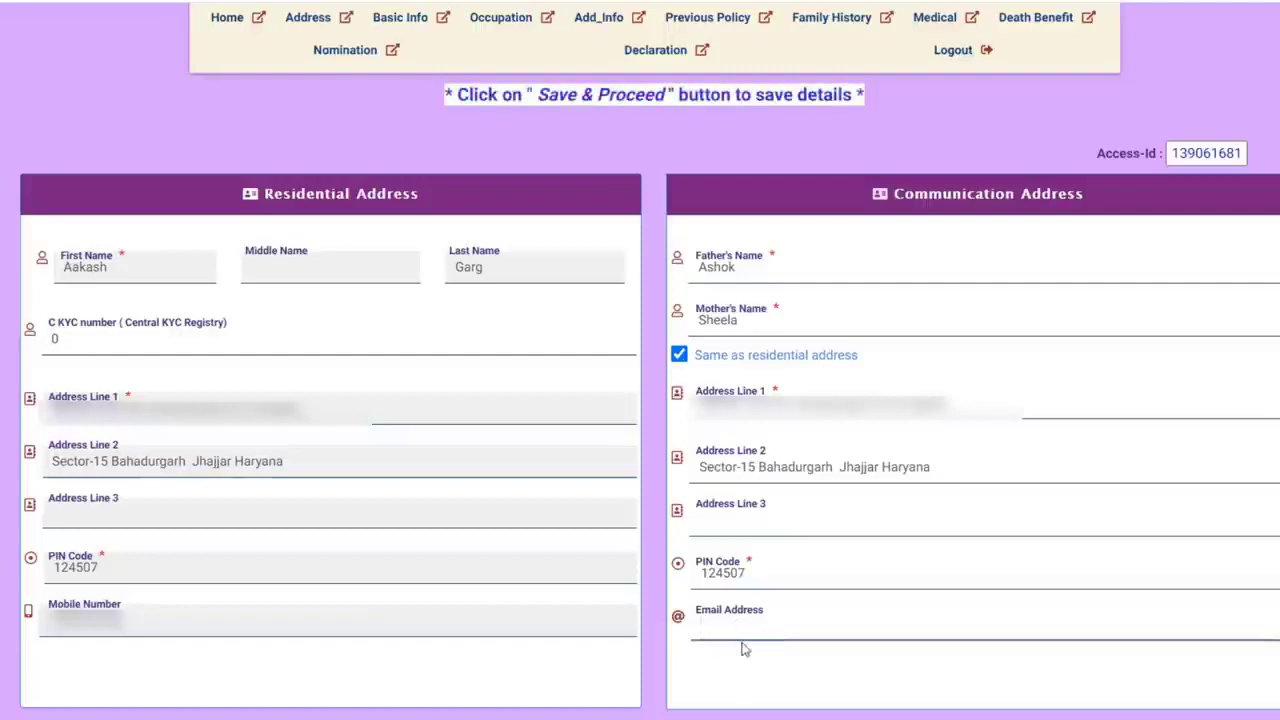
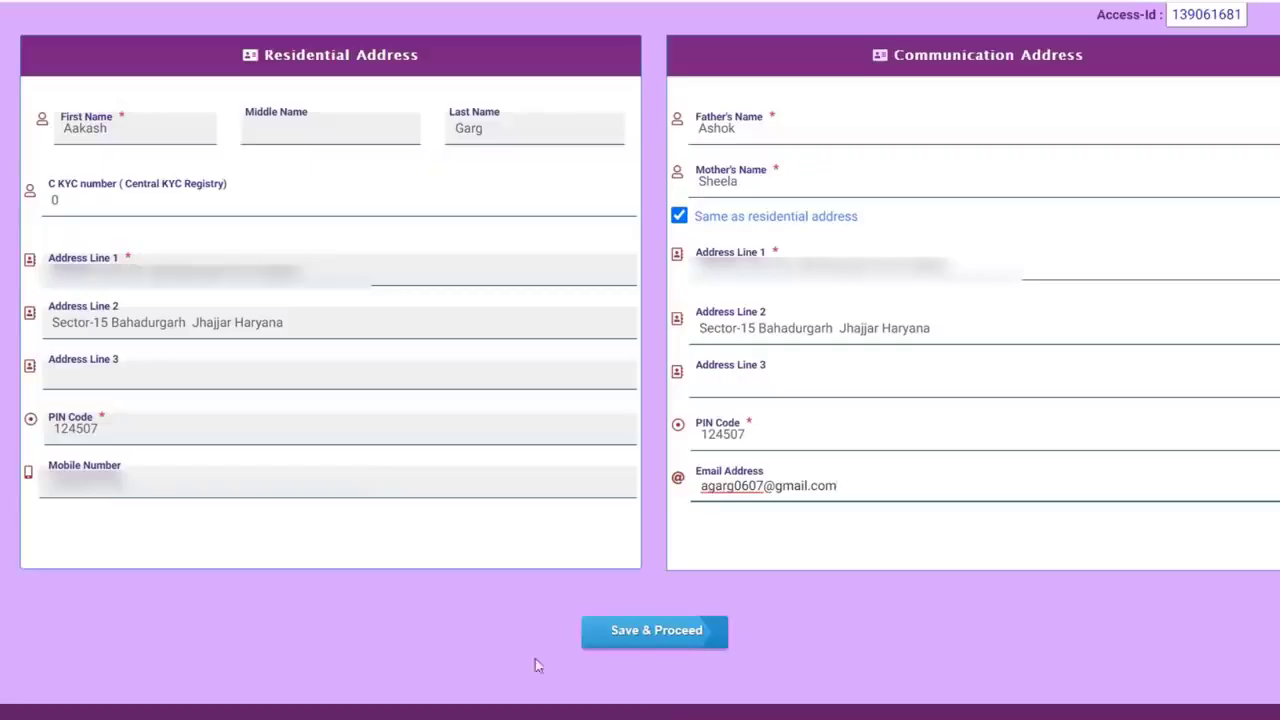
click(665, 648)
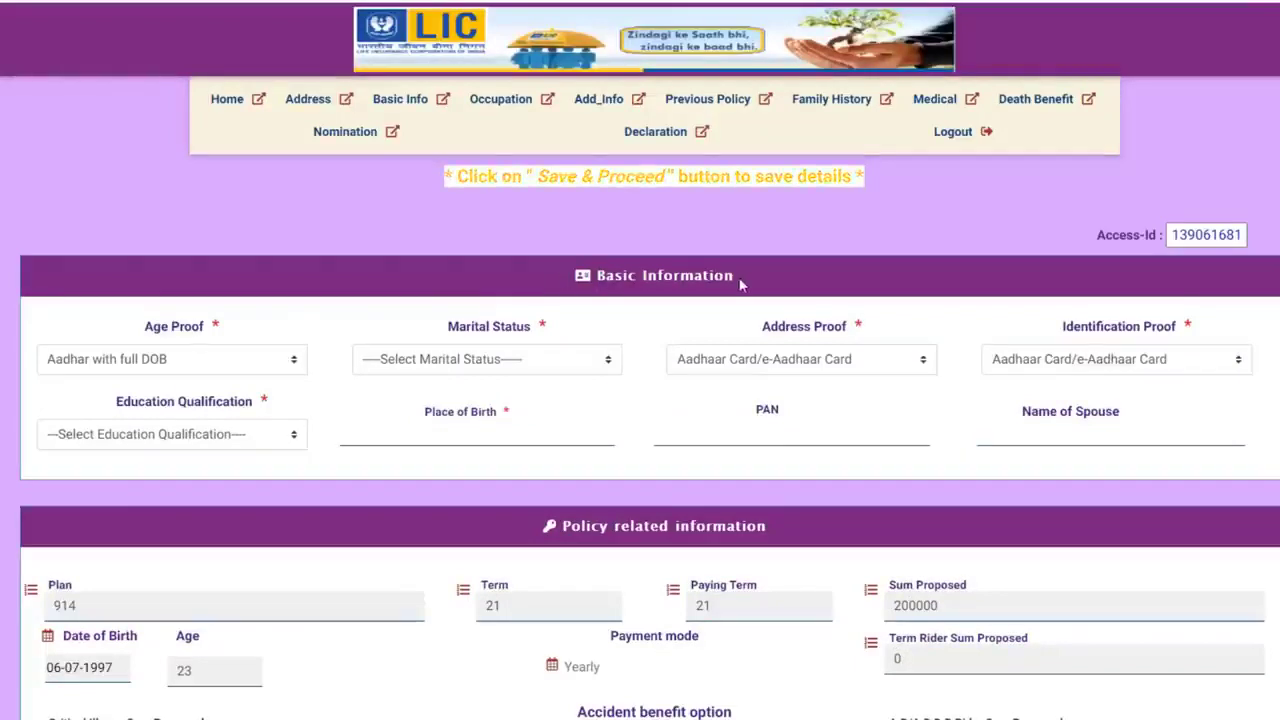
Set the age proof to Aadhar with full DOB and the marital status to Single.
click(200, 360)
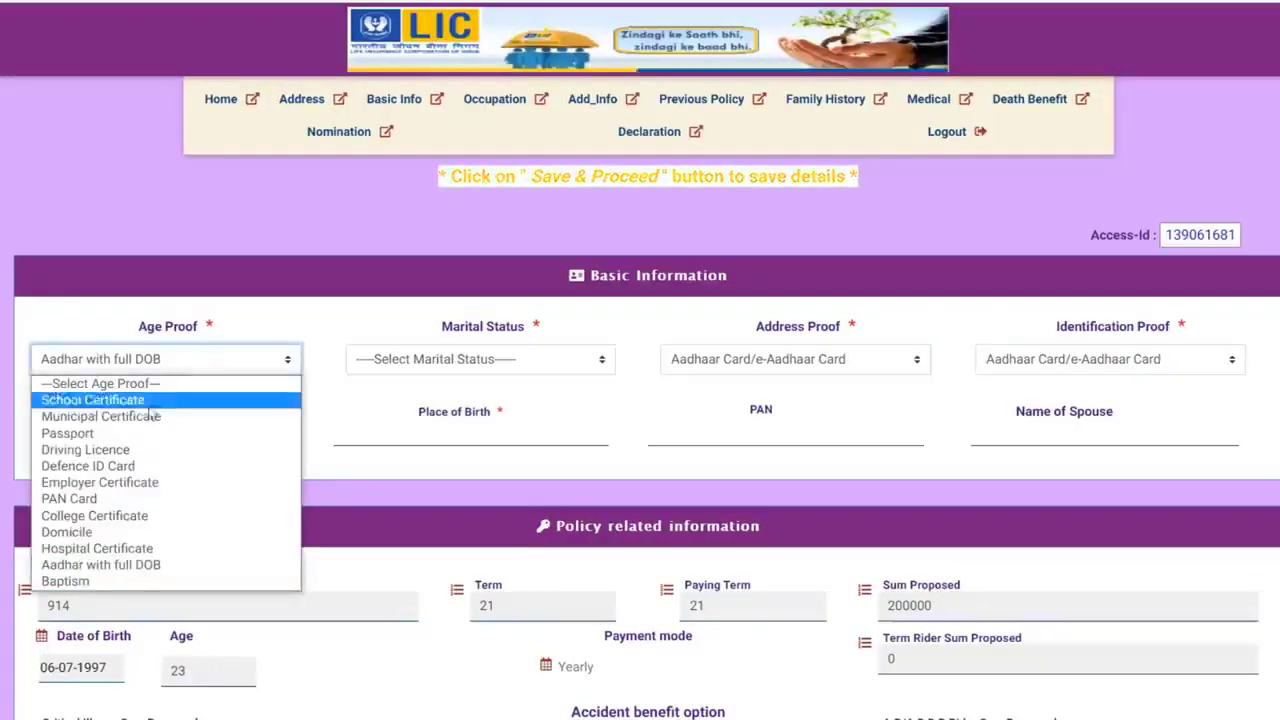
click(100, 564)
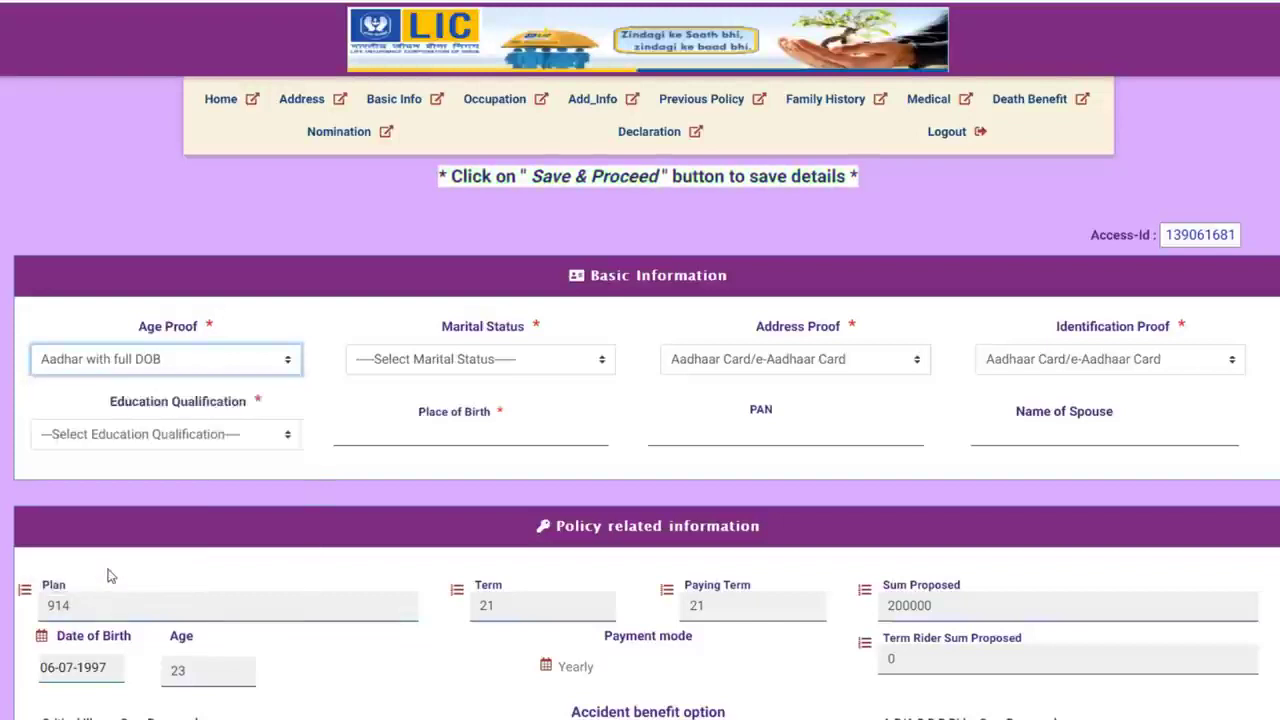
click(488, 358)
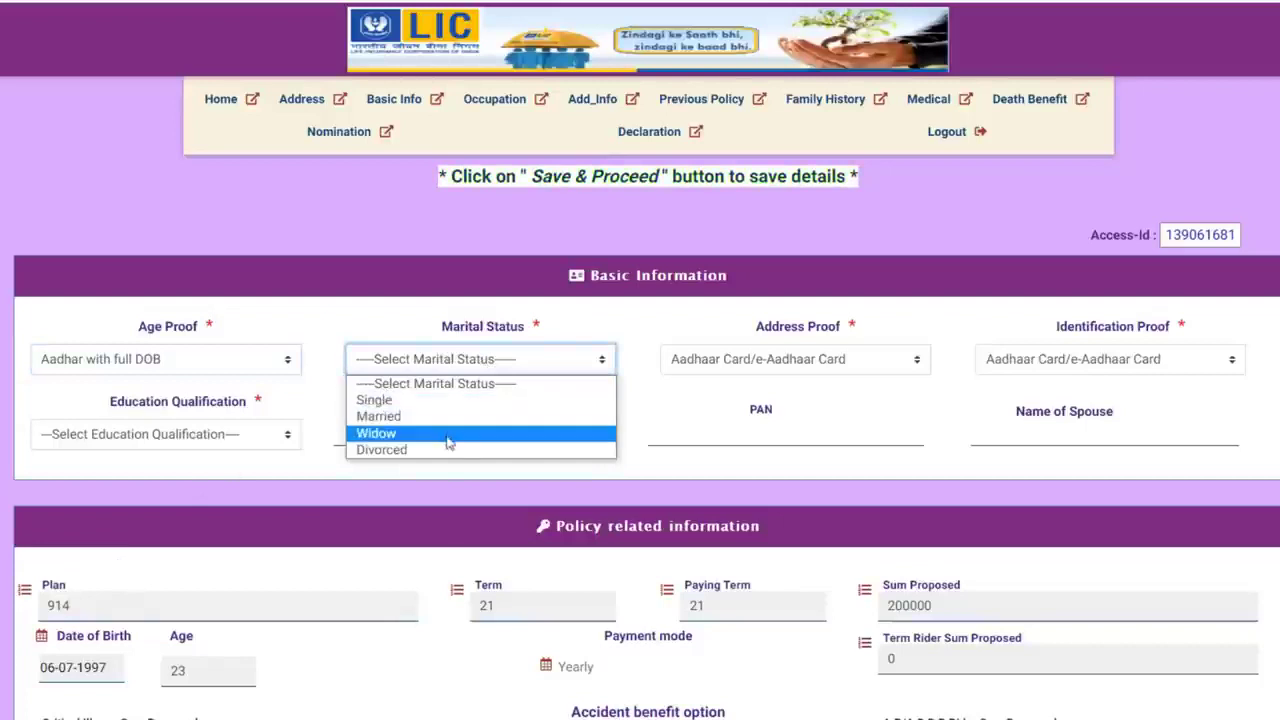
click(438, 401)
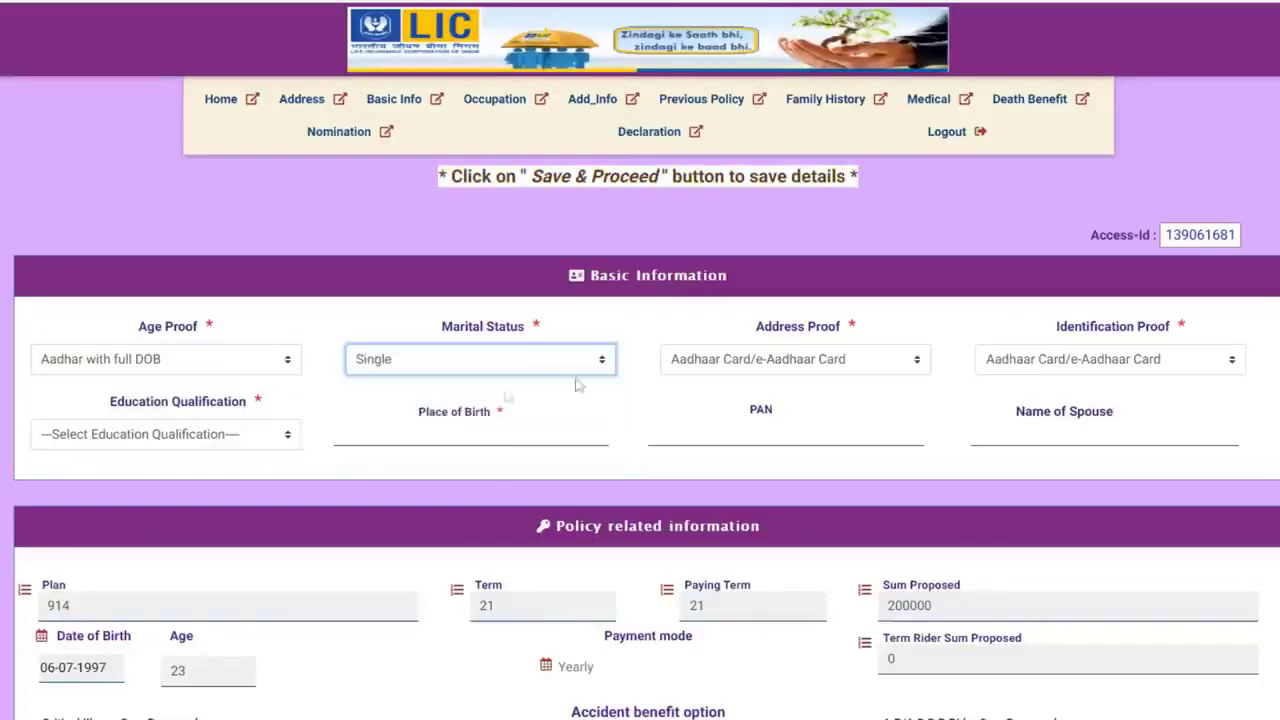
click(832, 380)
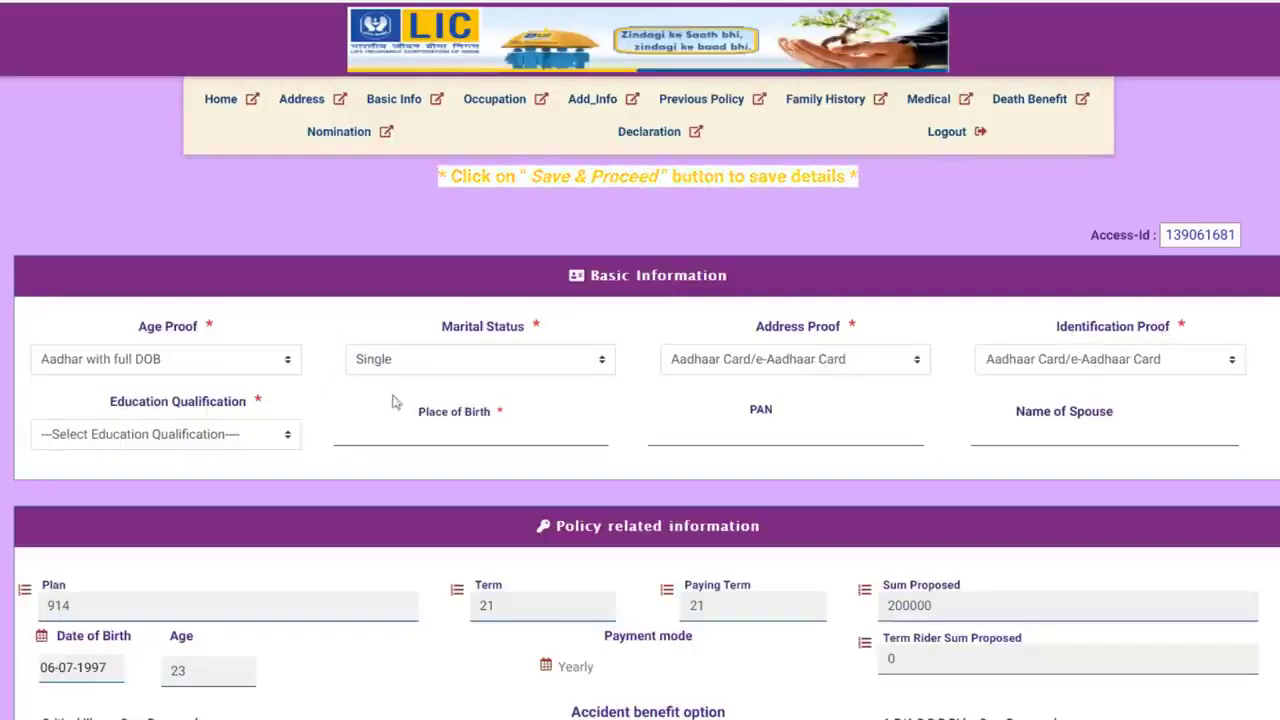
Set the education qualification to Graduate Or Post Graduate and enter Bahadurgarh as the place of birth.
click(226, 436)
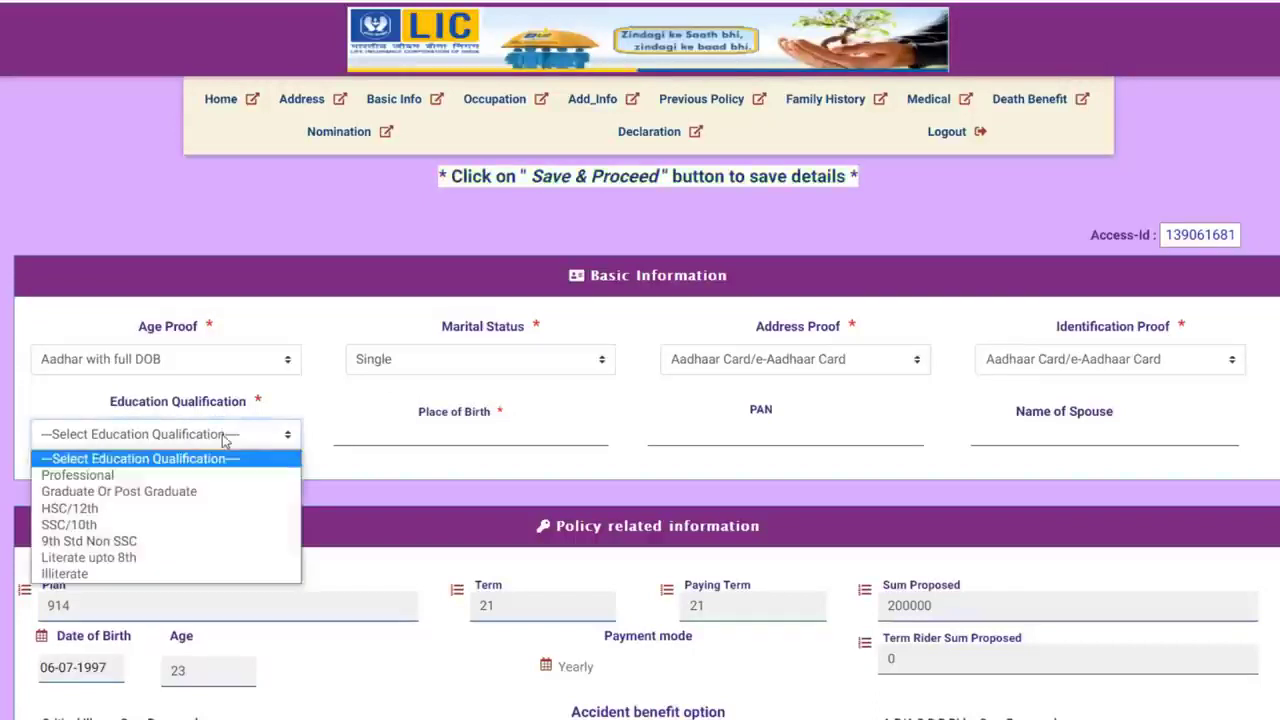
click(158, 494)
click(398, 429)
text(Bahadurgarh)
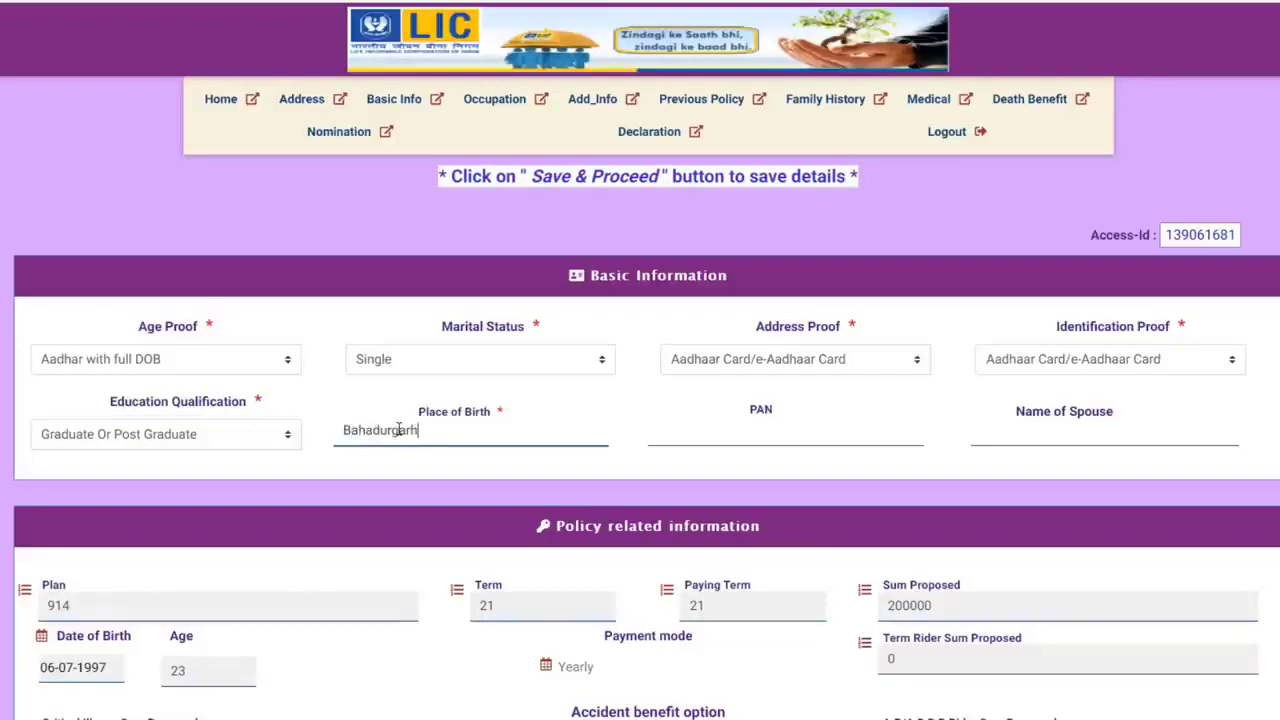
click(455, 465)
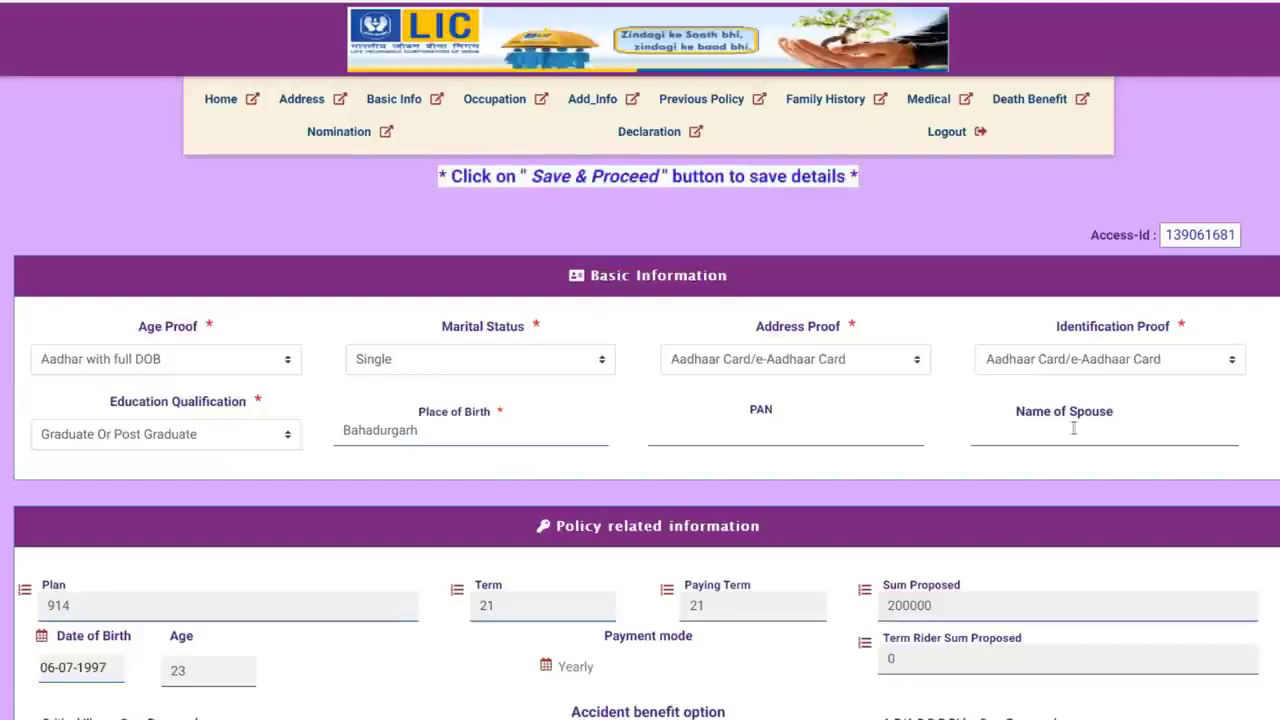
Leave the spouse's name blank, review the policy related information and save the basic information page.
drag(1016, 418, 1116, 411)
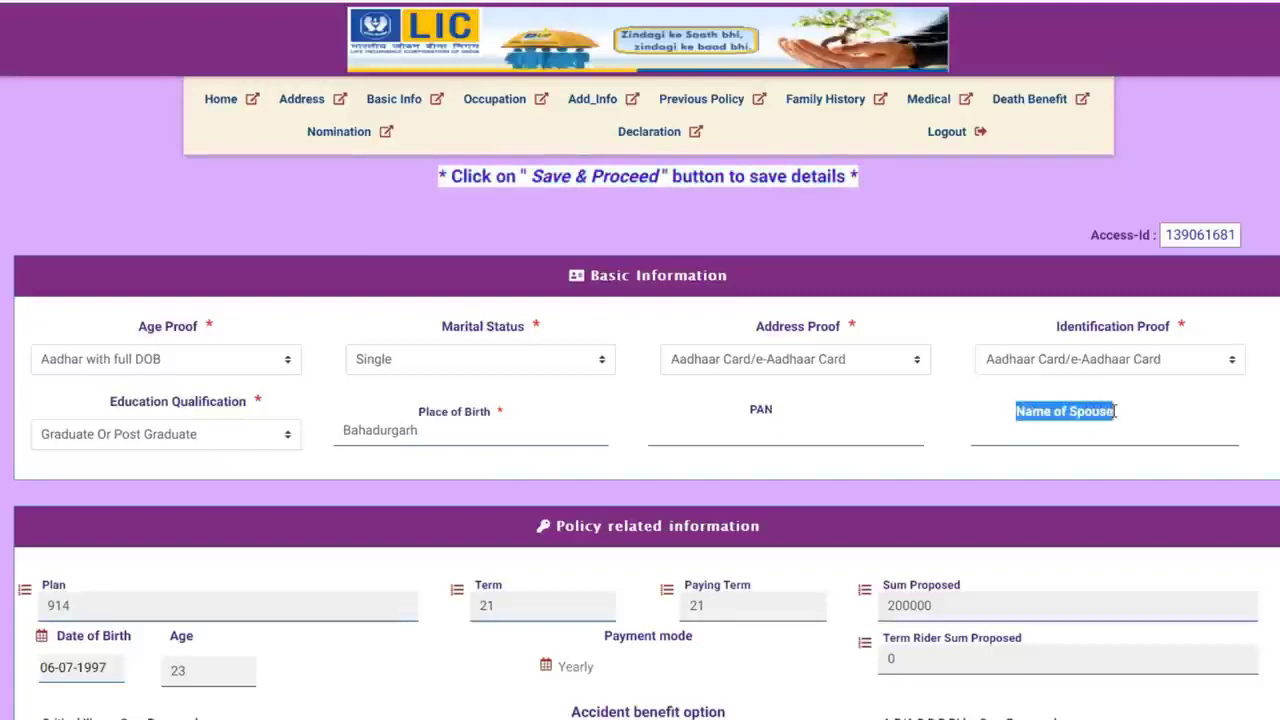
click(1066, 444)
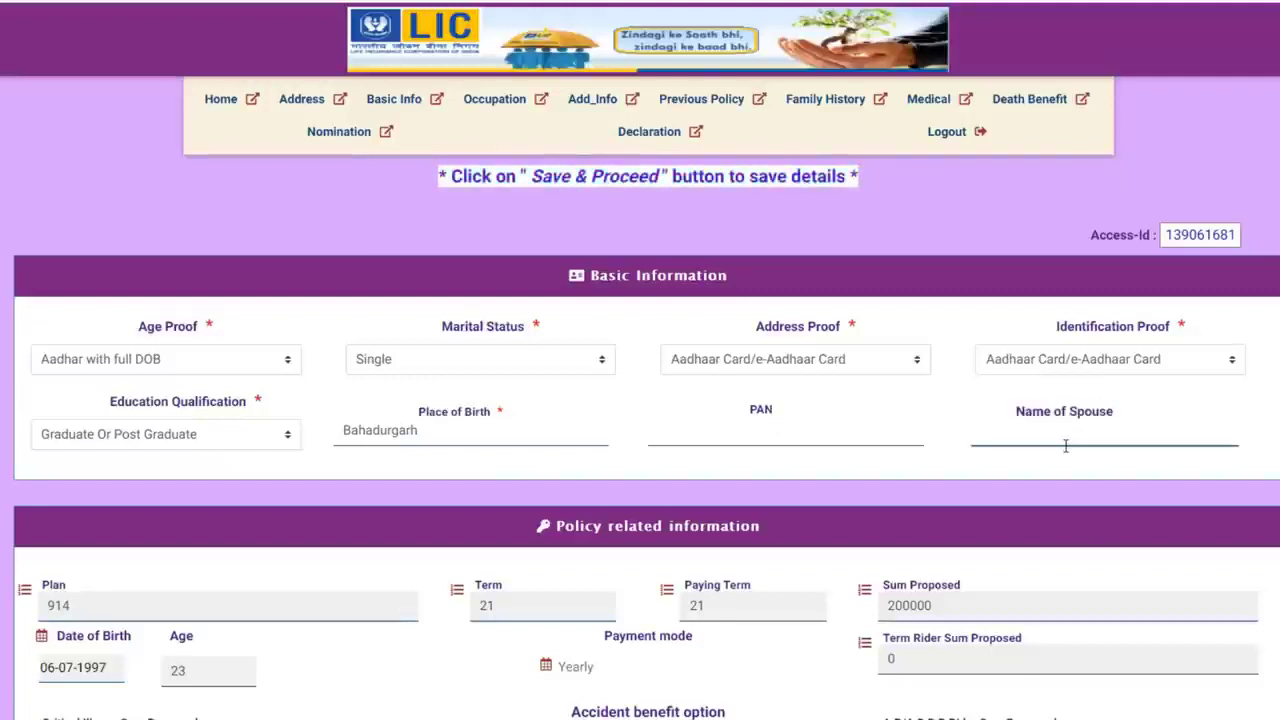
scroll(1066, 446, down, 3)
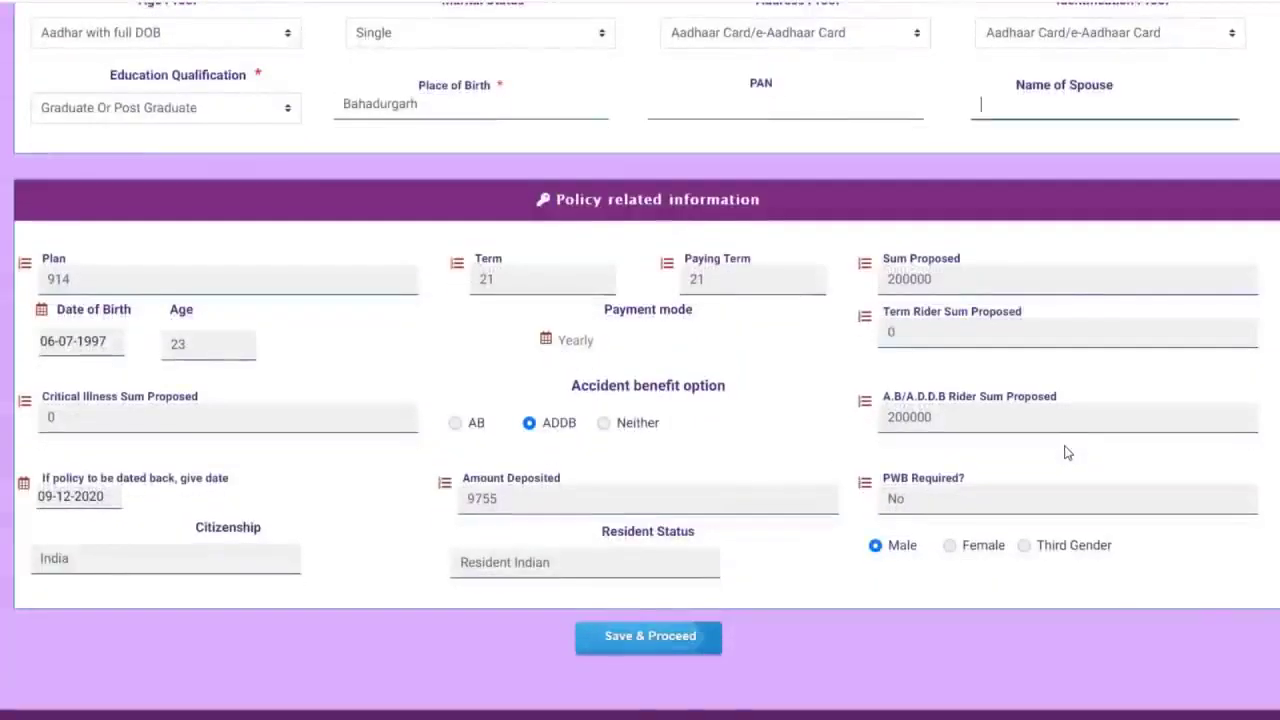
drag(558, 199, 760, 200)
click(760, 205)
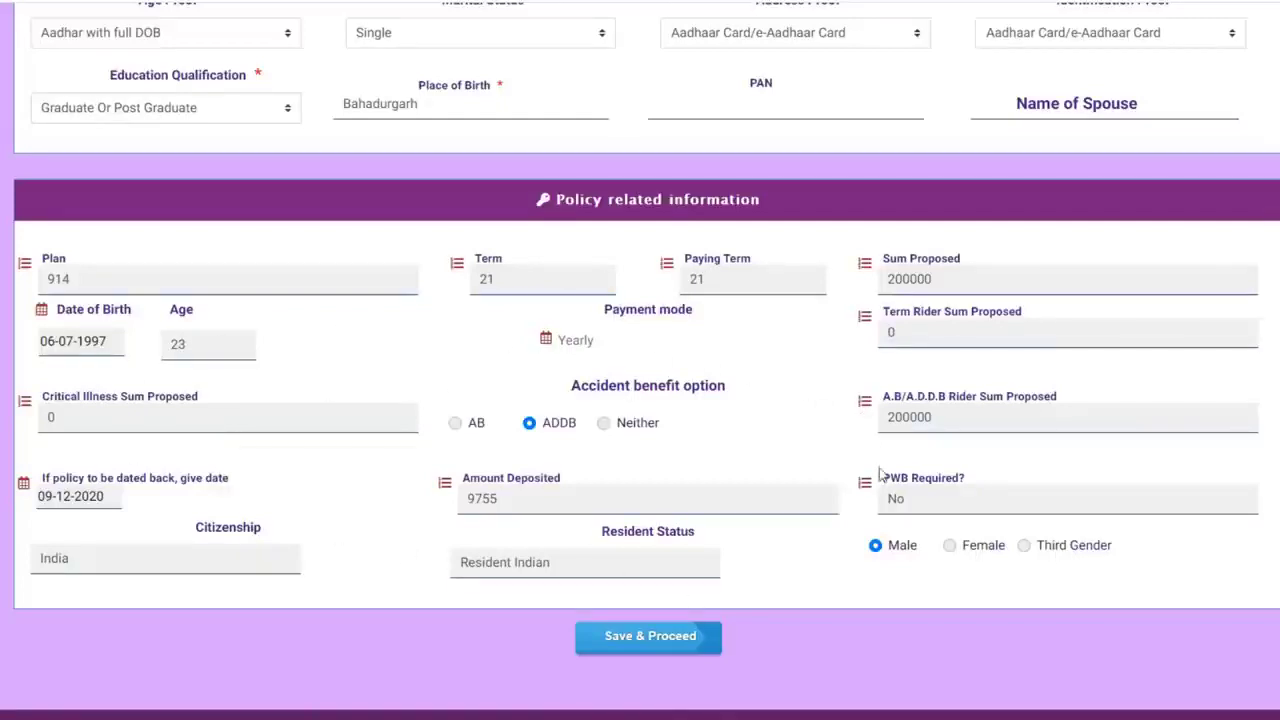
click(672, 651)
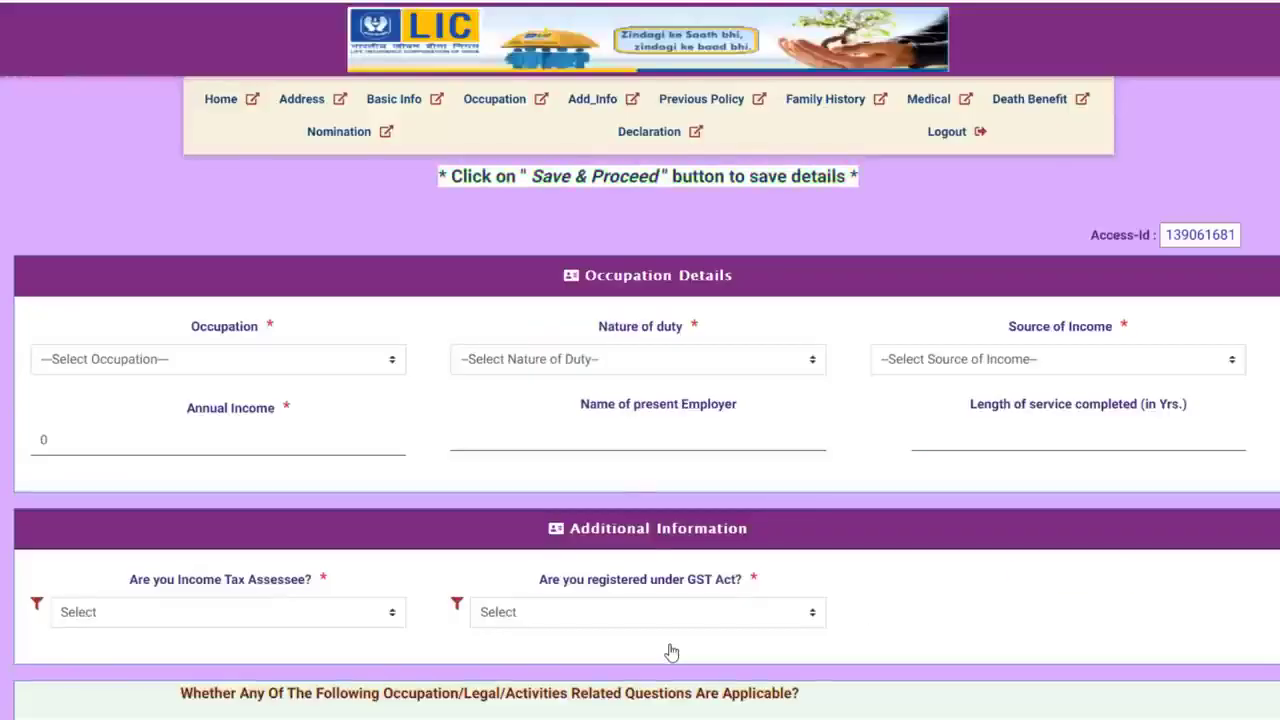
Set the occupation, nature of duty and source of income all to Business in Occupation Details.
drag(584, 273, 738, 291)
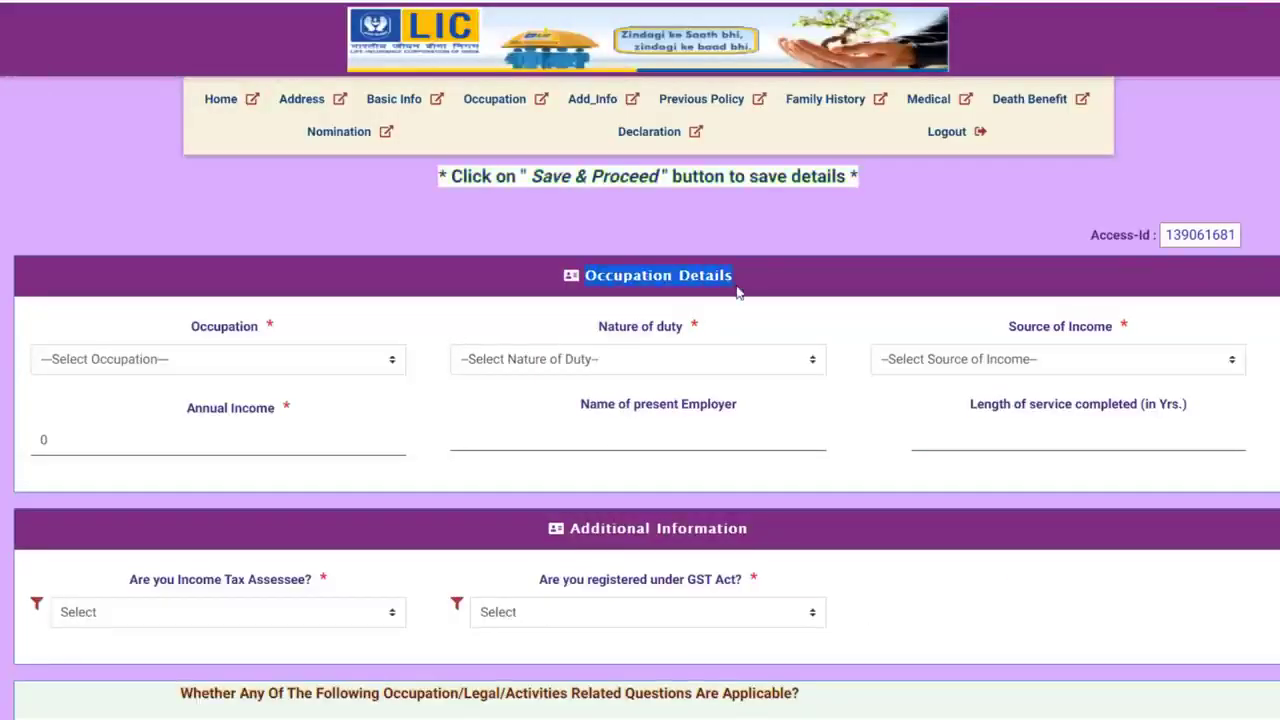
click(738, 291)
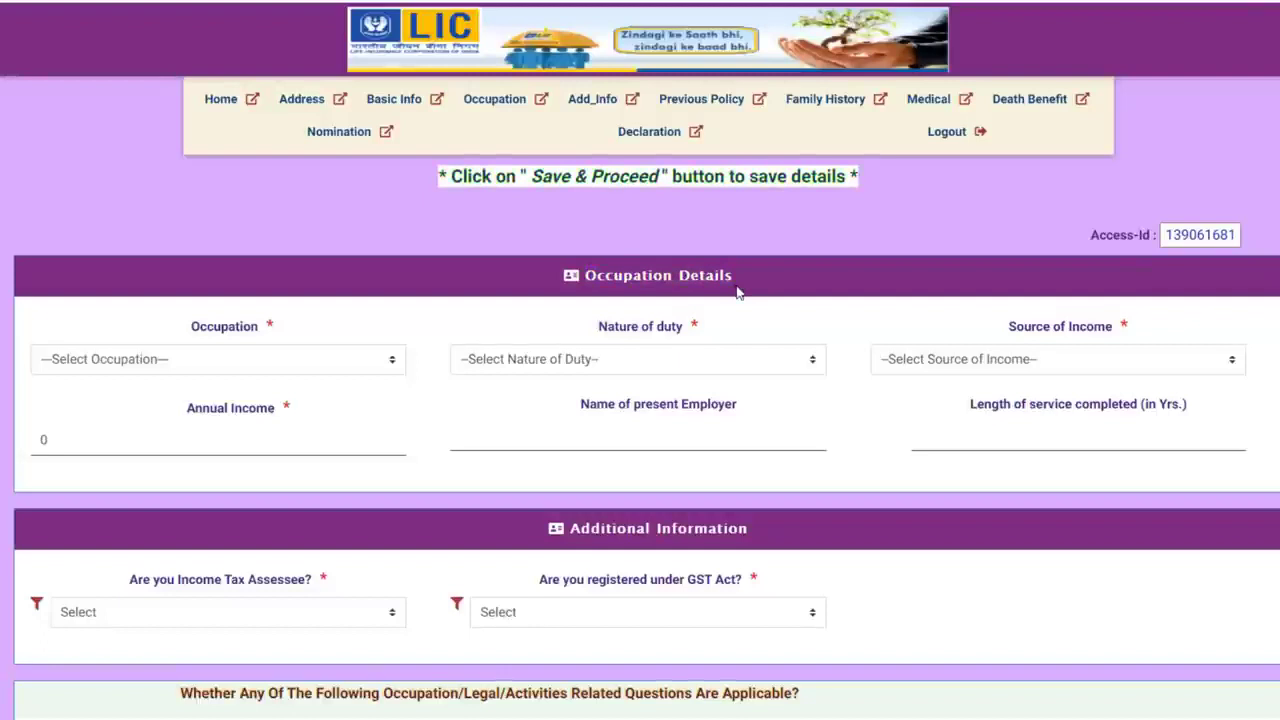
click(155, 364)
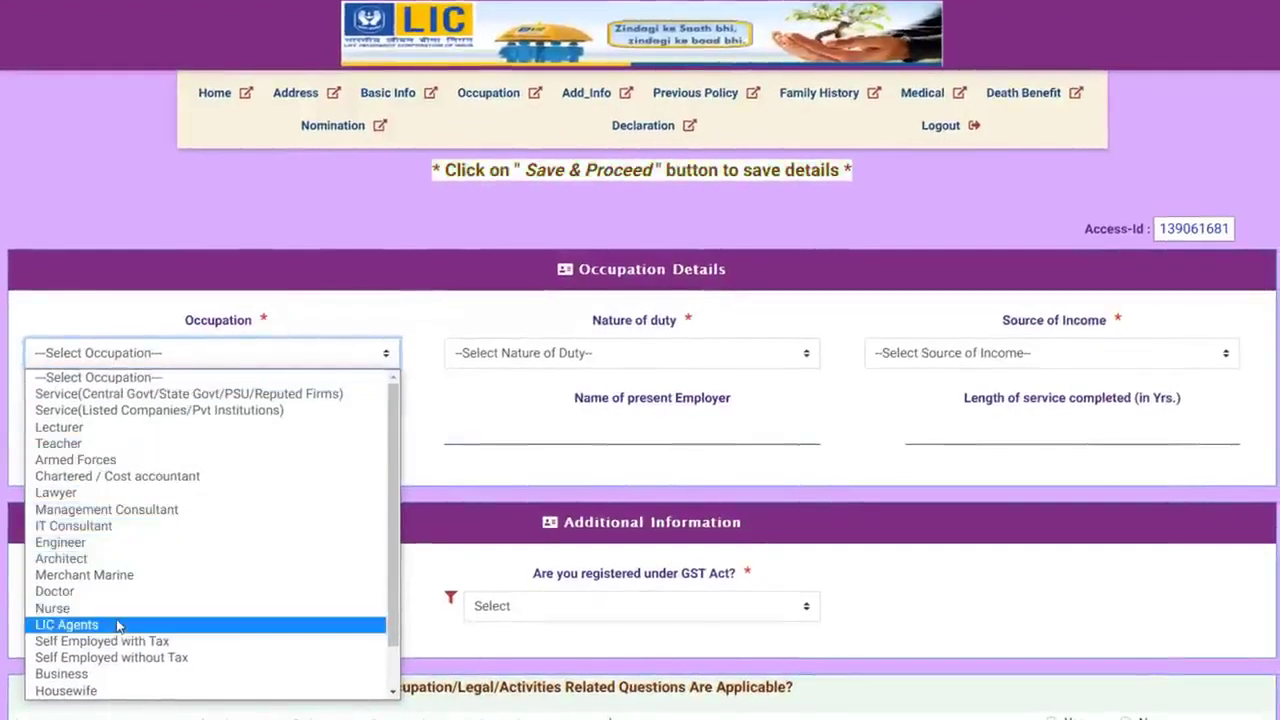
click(108, 676)
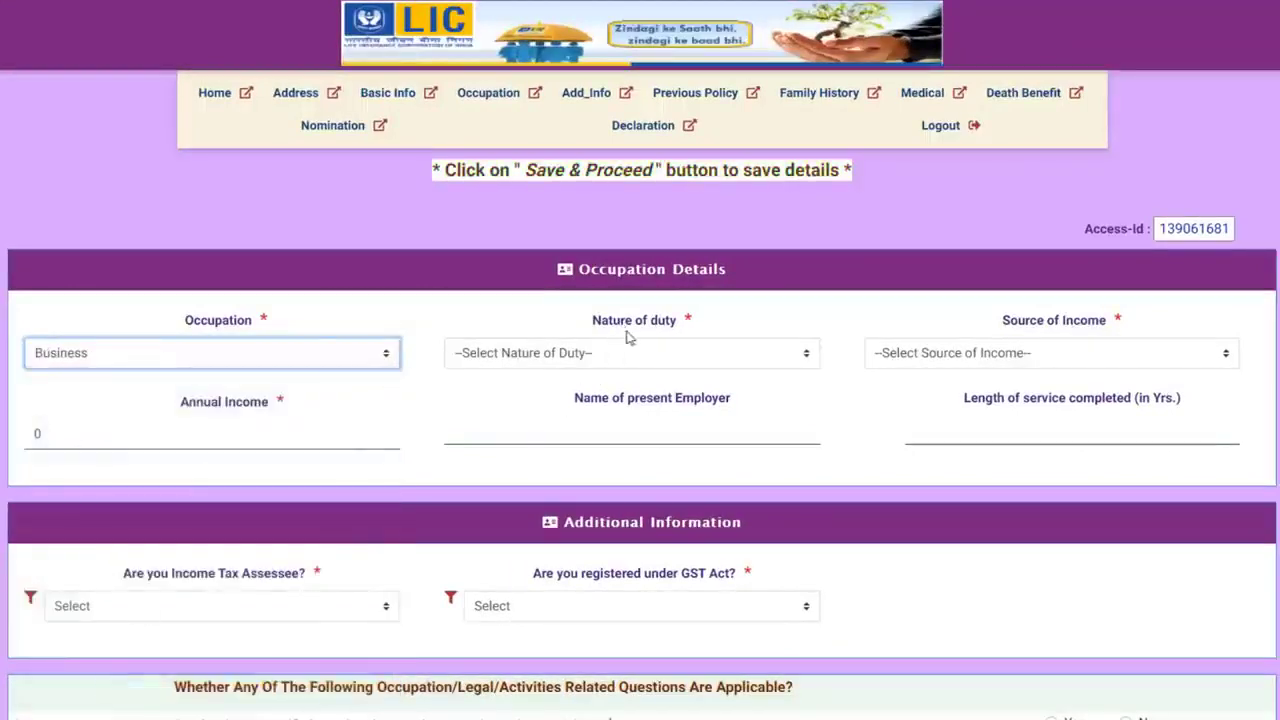
click(676, 356)
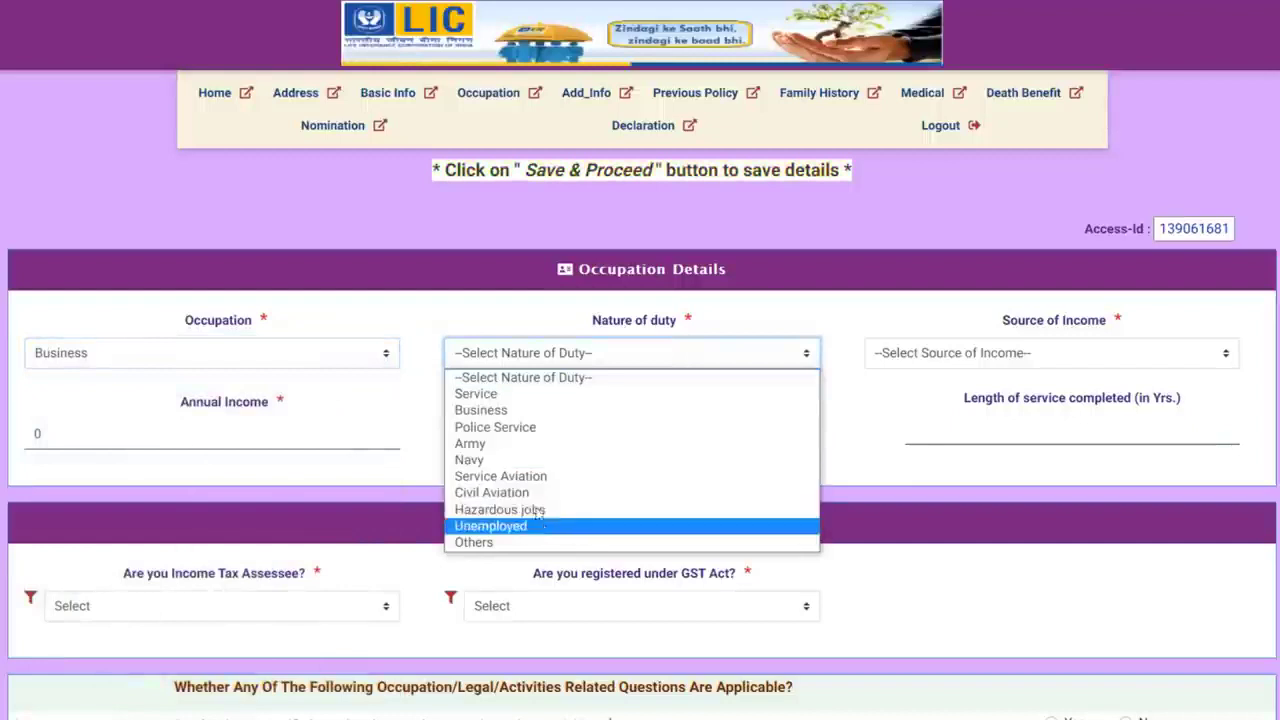
click(515, 412)
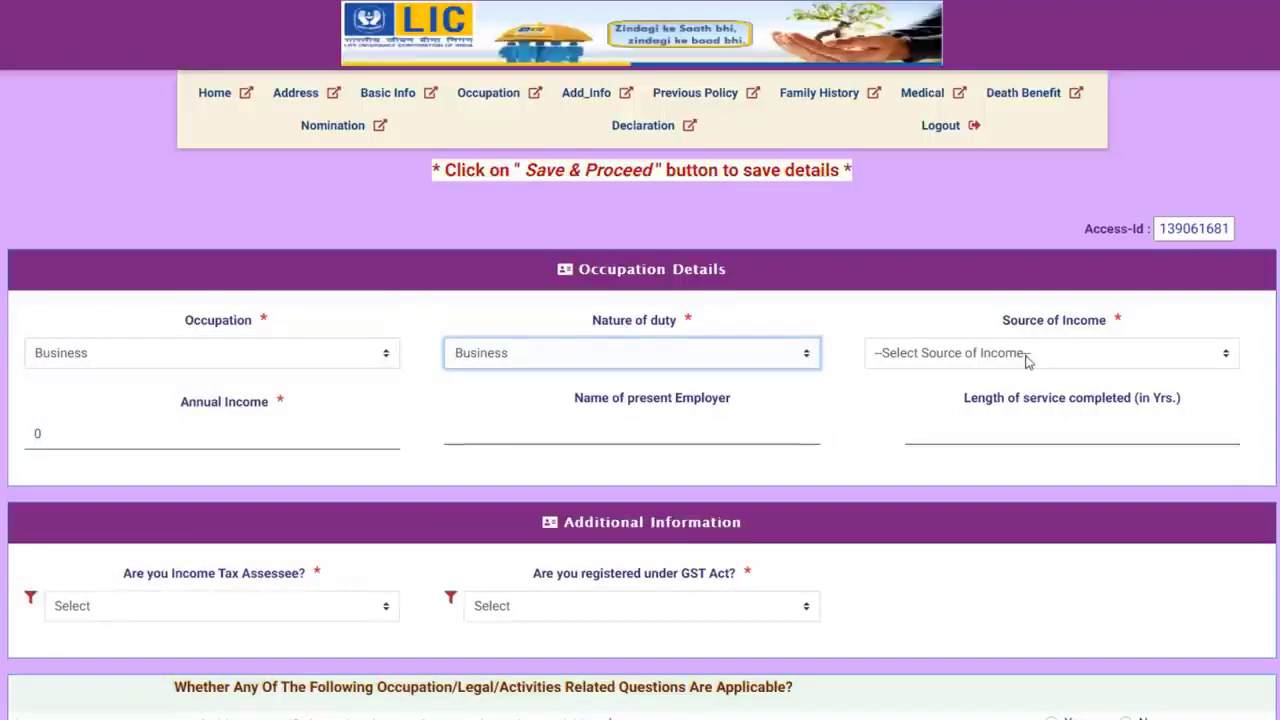
click(1027, 360)
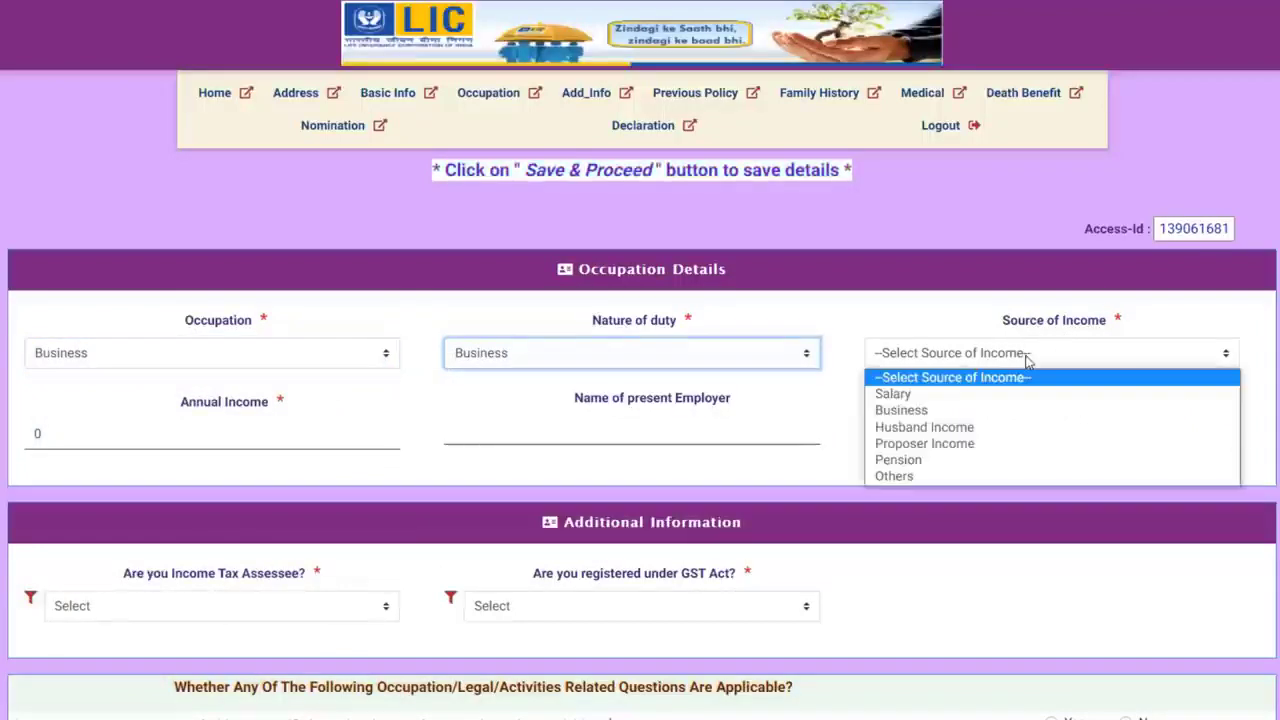
click(901, 410)
Set the annual income to 500000 and leave the name of present employer blank.
click(37, 432)
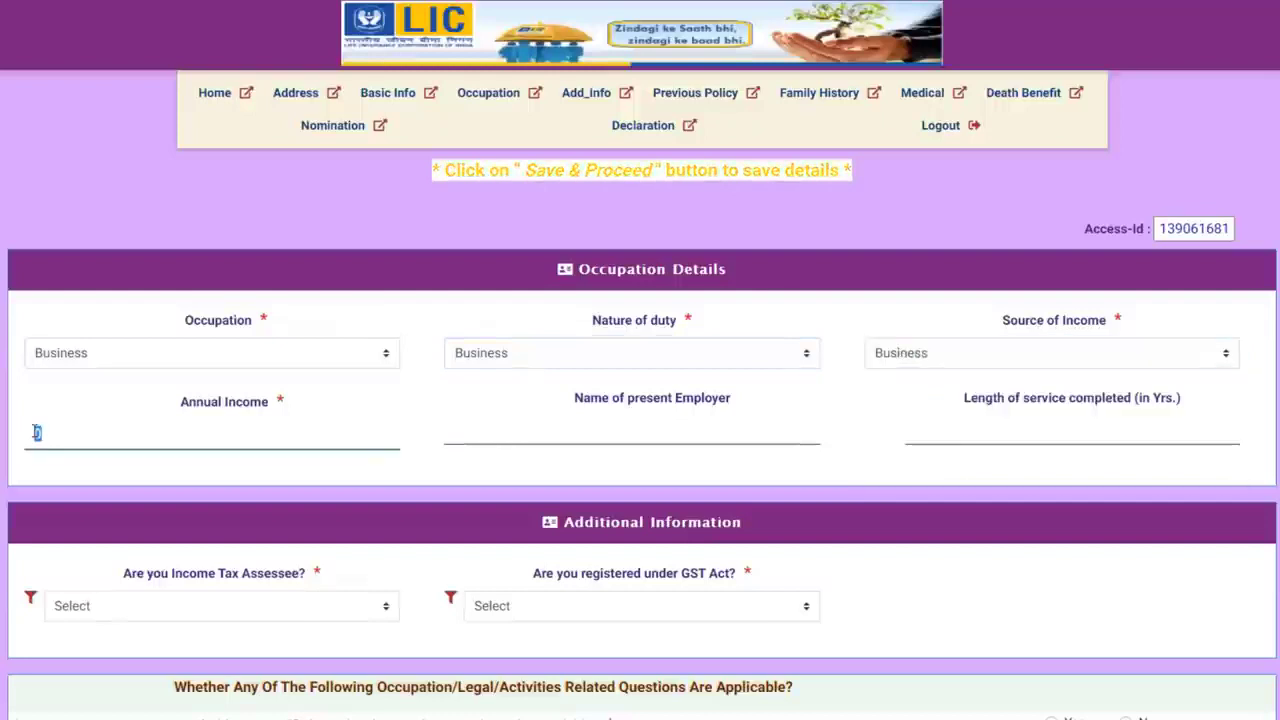
text(500)
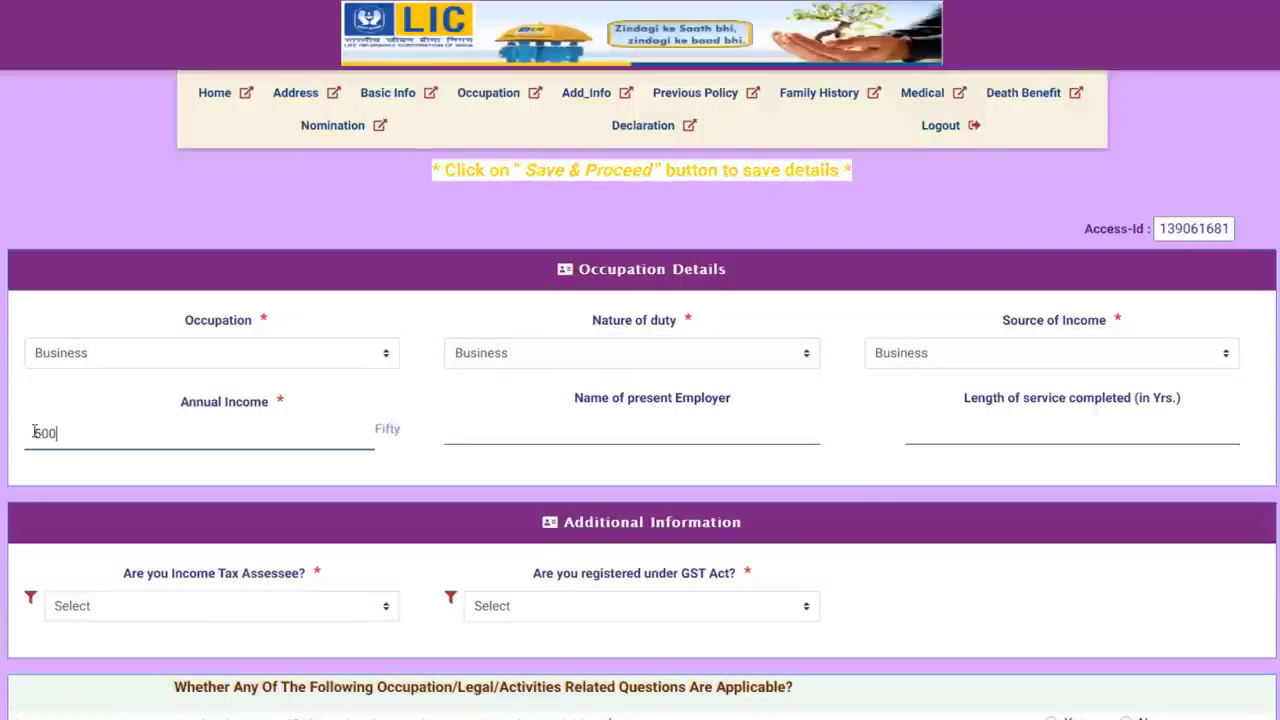
text(000)
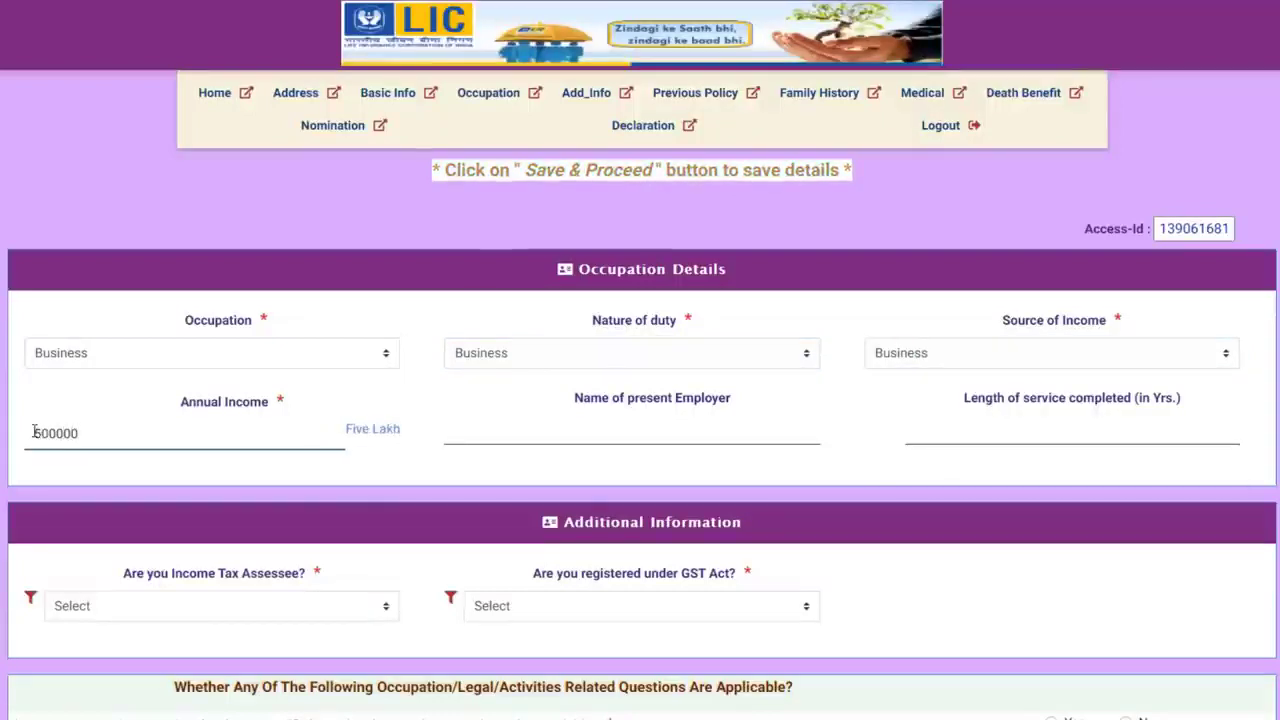
click(622, 427)
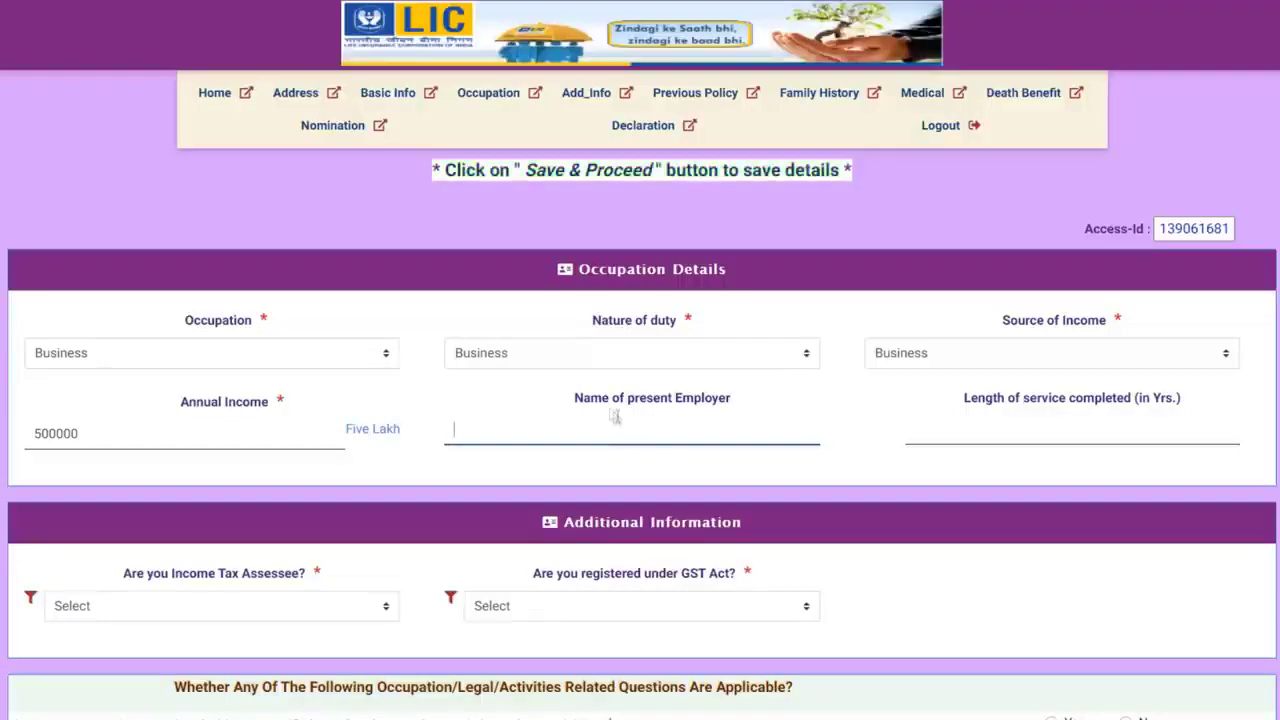
drag(583, 398, 742, 412)
click(742, 412)
Set both the Income Tax Assessee and GST Act registration questions to No under Additional Information.
scroll(354, 163, down, 4)
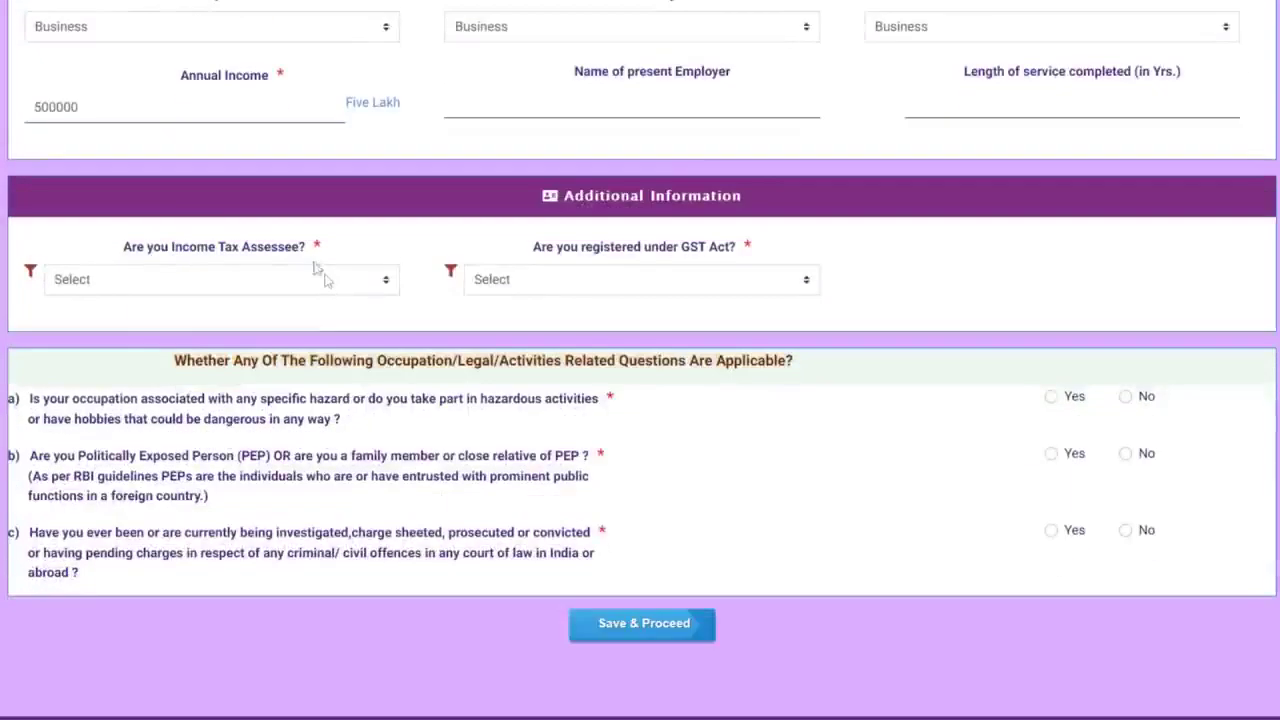
drag(124, 248, 288, 250)
click(312, 282)
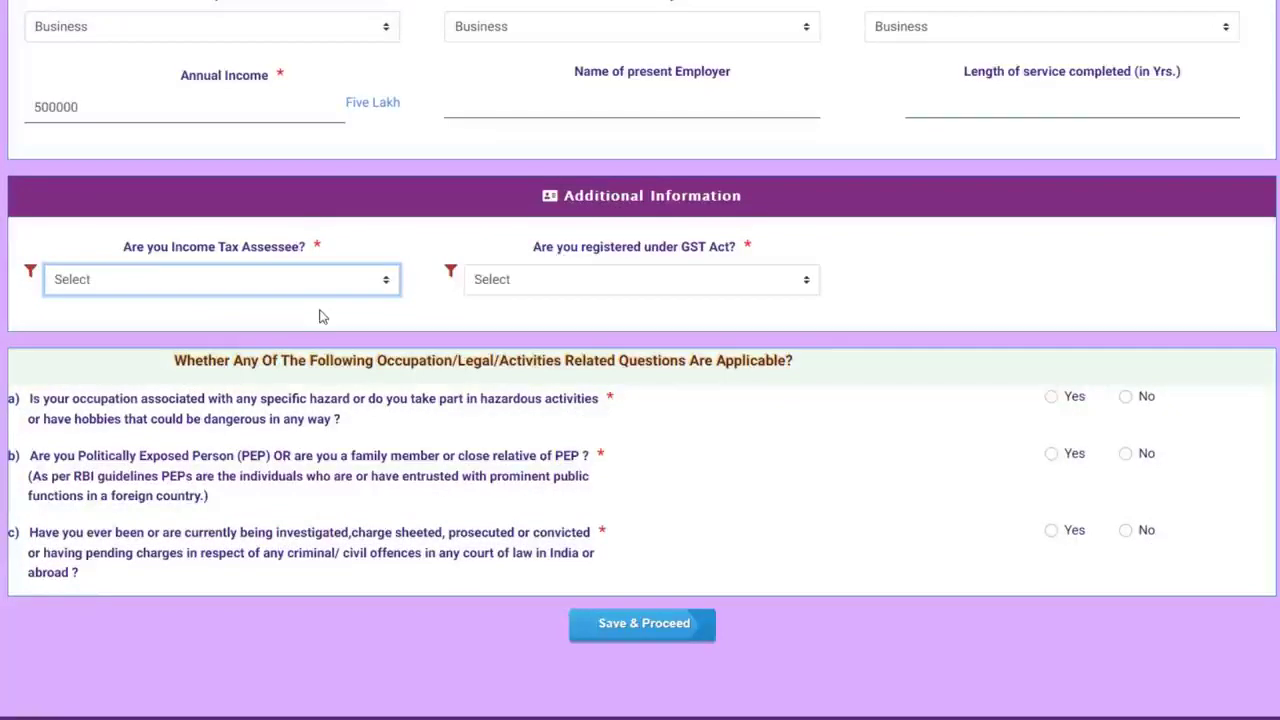
click(321, 289)
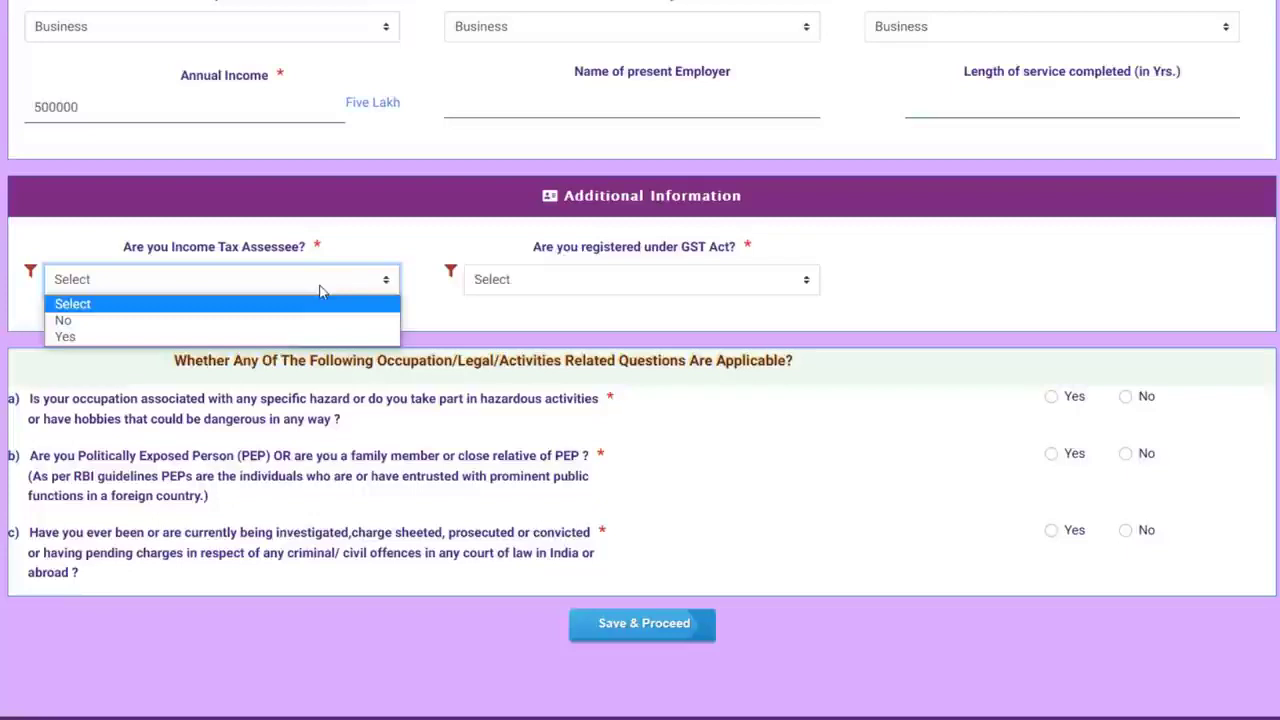
click(223, 322)
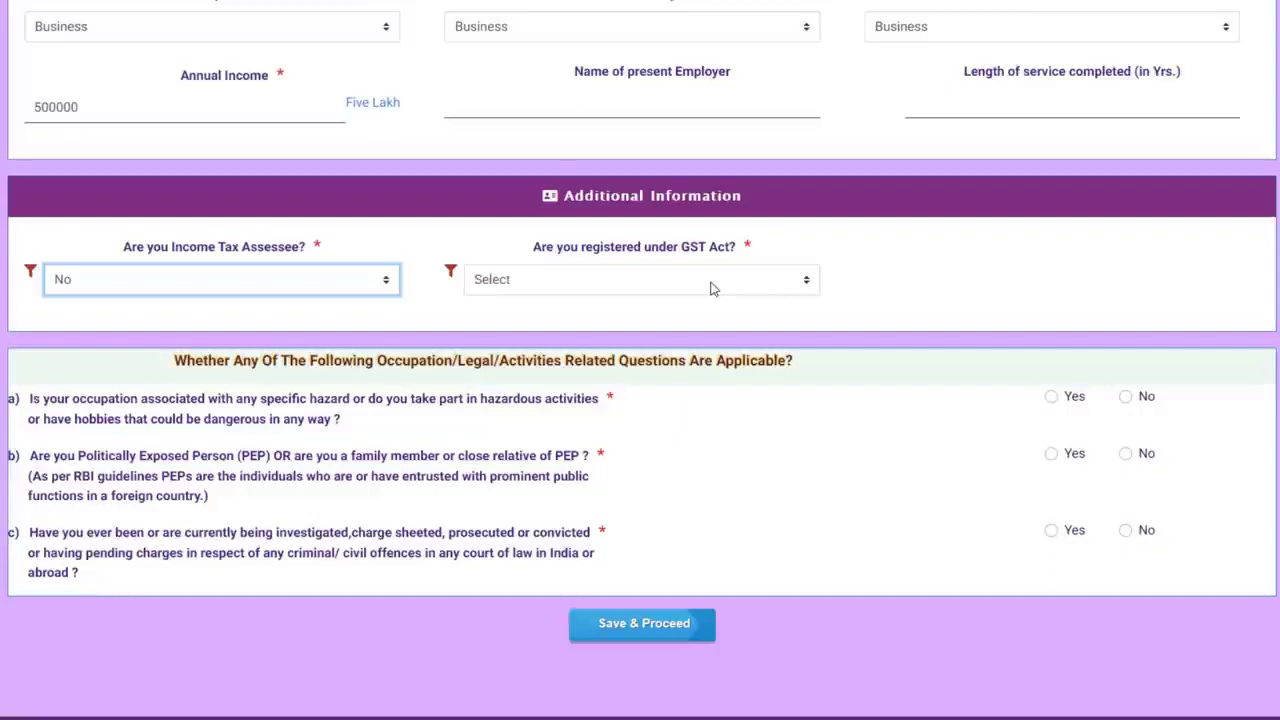
click(668, 279)
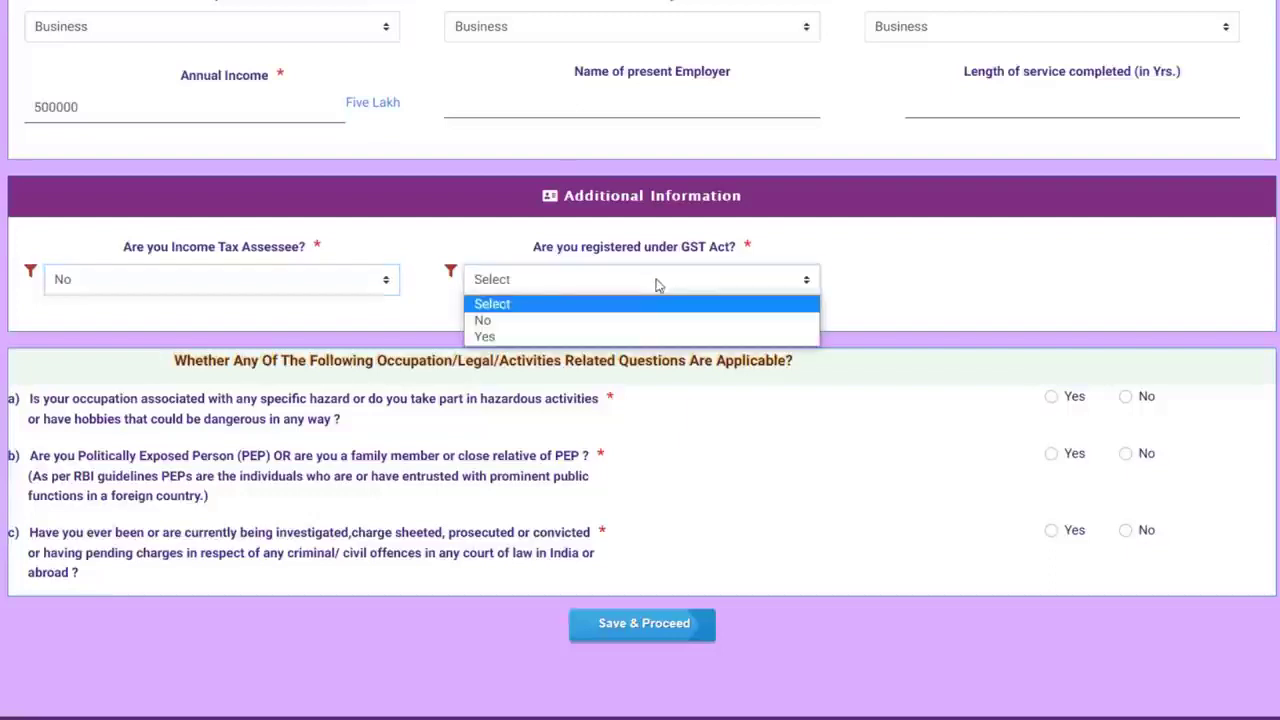
click(520, 327)
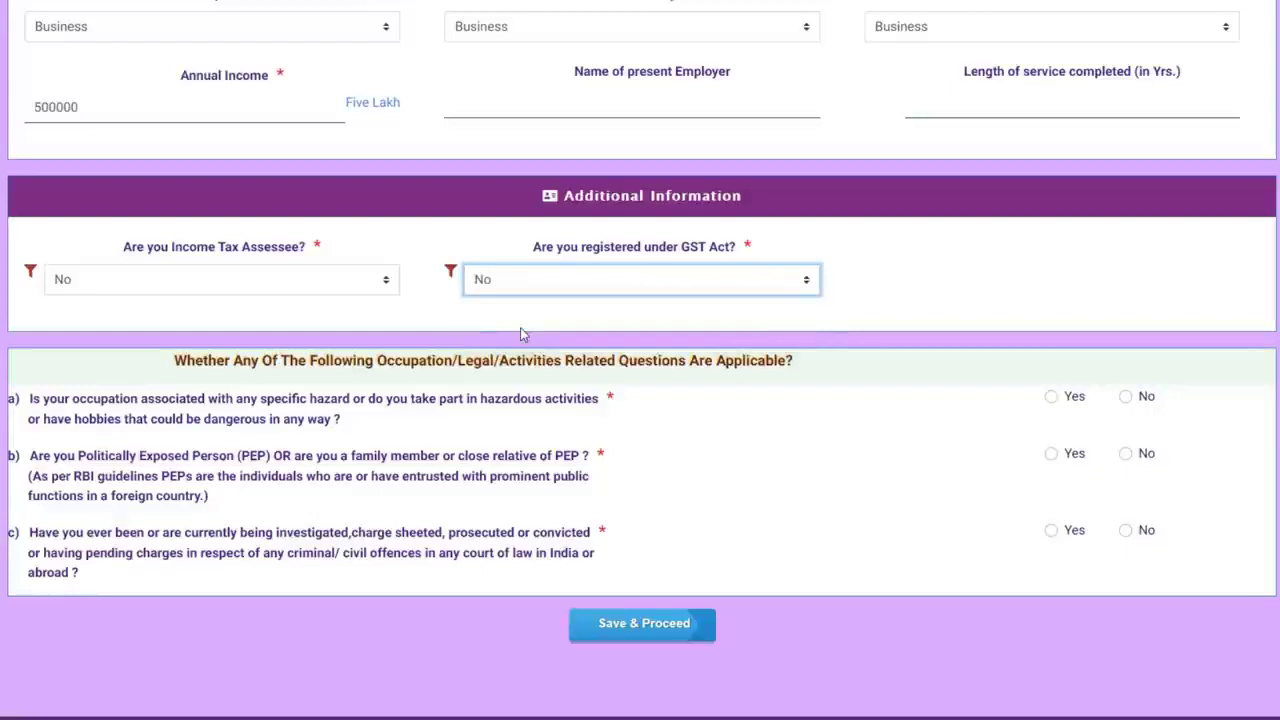
click(520, 327)
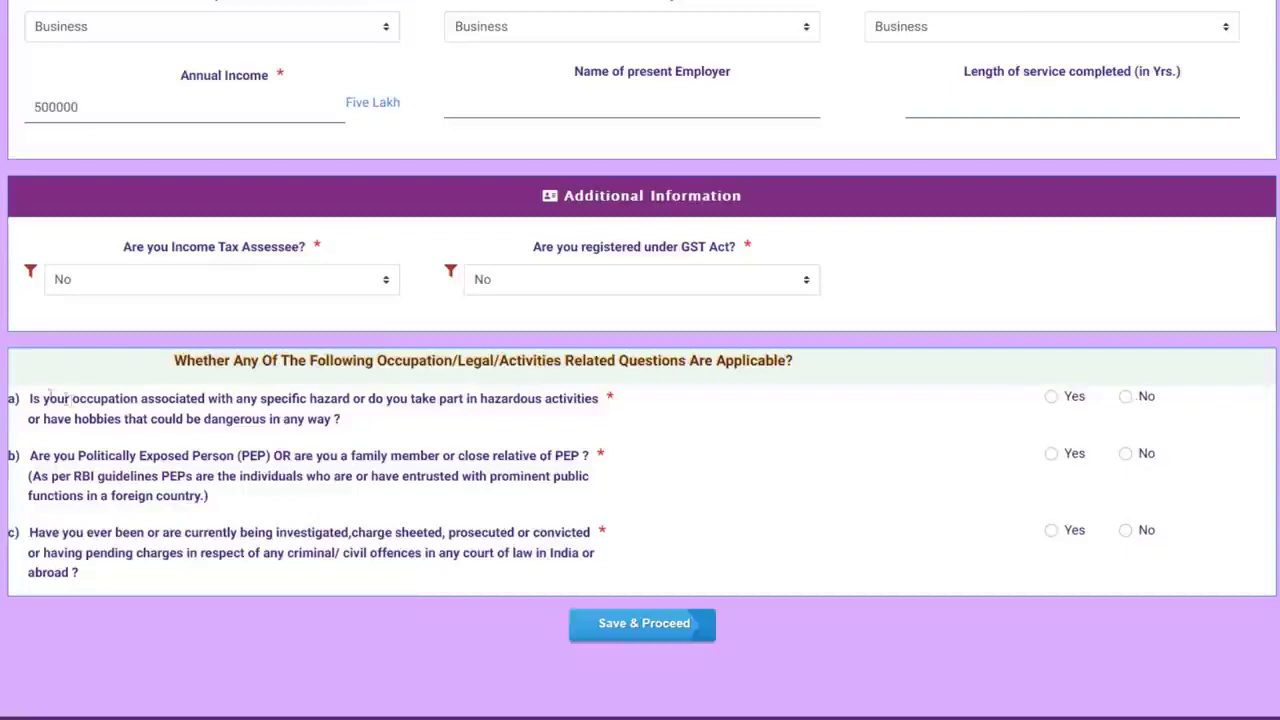
Answer No to the hazardous occupation, Politically Exposed Person and criminal charges questions, and save the occupation page.
drag(26, 401, 342, 423)
click(341, 422)
click(1125, 397)
click(1137, 458)
click(1124, 534)
mouse_move(78, 456)
mouse_down()
mouse_move(240, 456)
mouse_move(80, 456)
mouse_up()
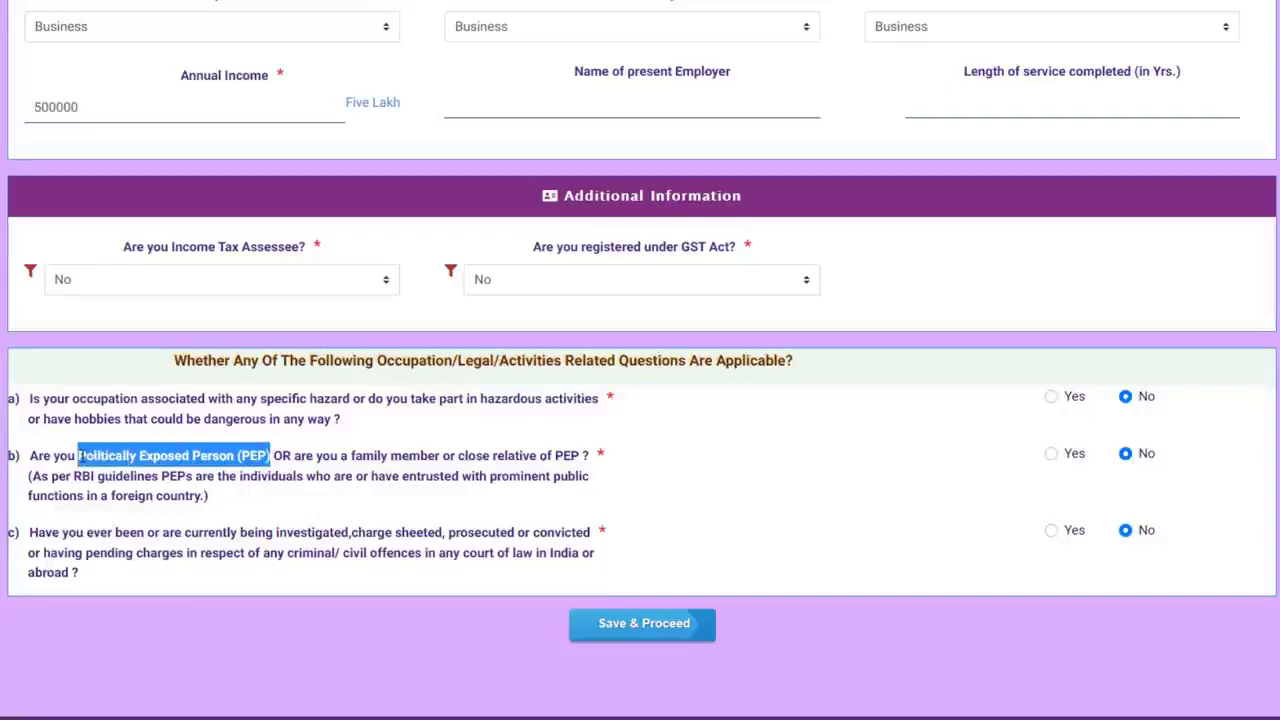
click(86, 456)
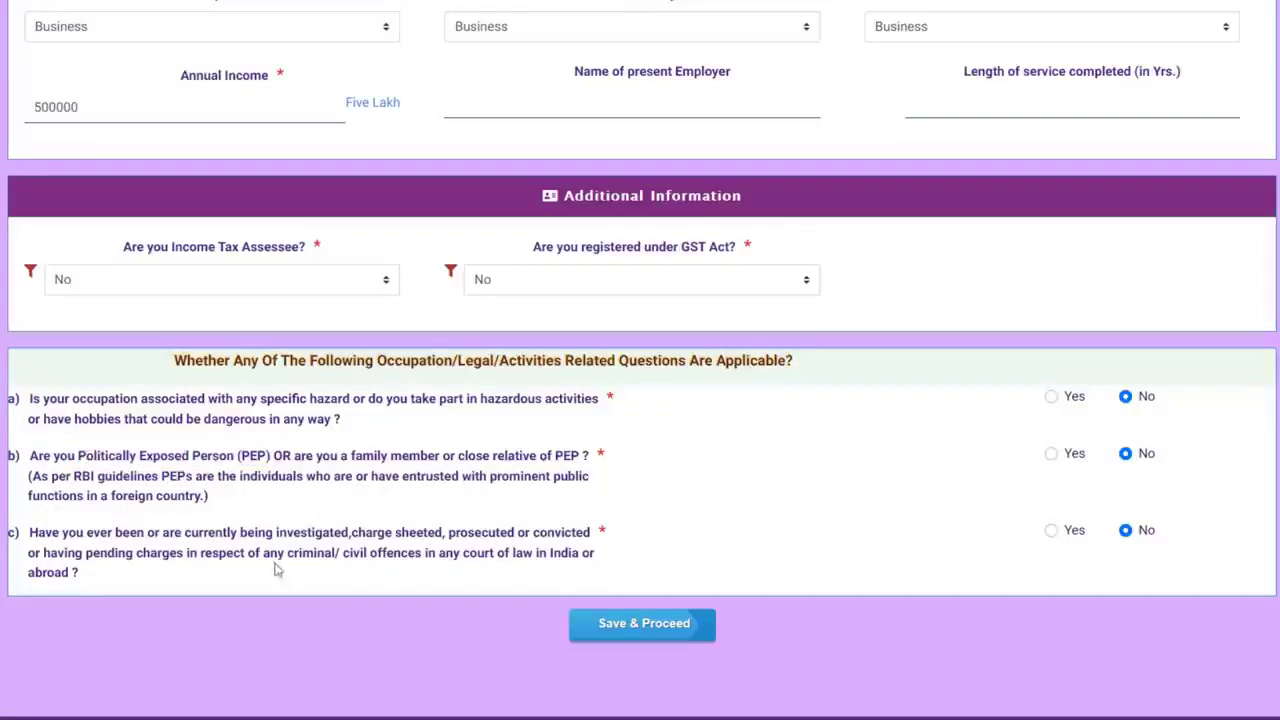
drag(87, 556, 347, 558)
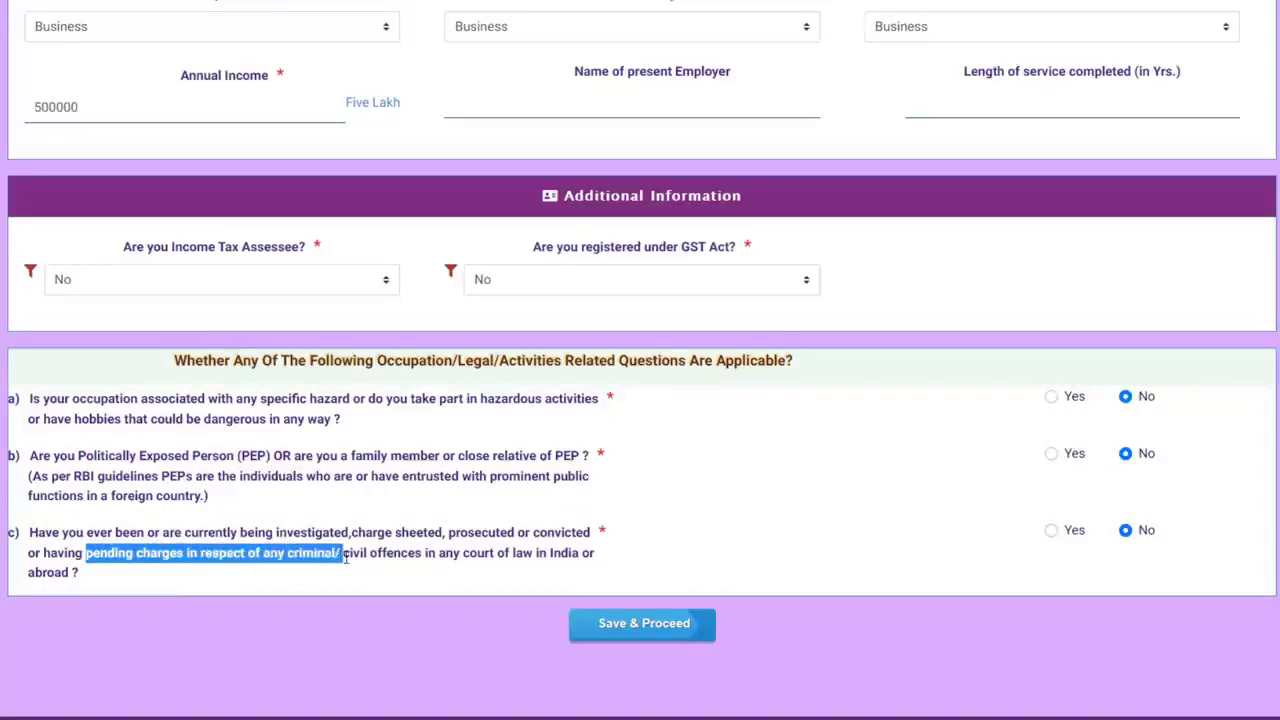
click(1012, 501)
click(683, 626)
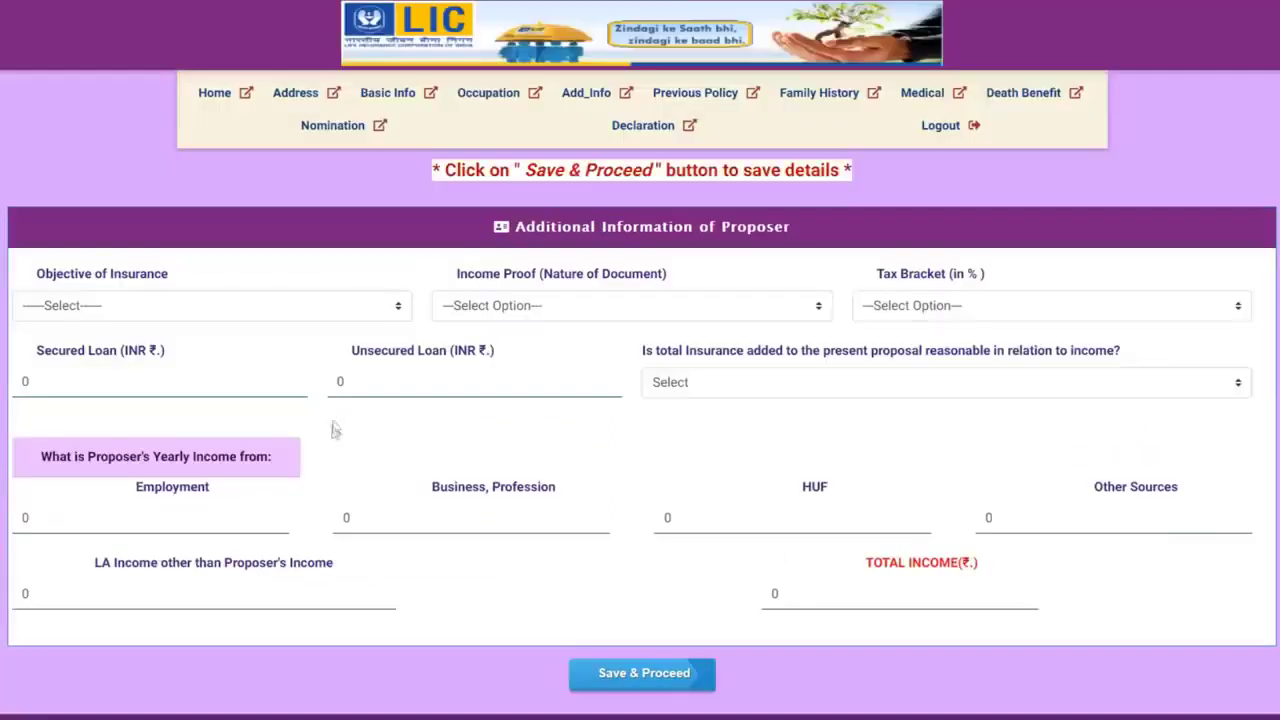
Set the Objective of Insurance to Risk Coverage with savings in the proposer's additional information.
drag(516, 230, 749, 233)
click(770, 236)
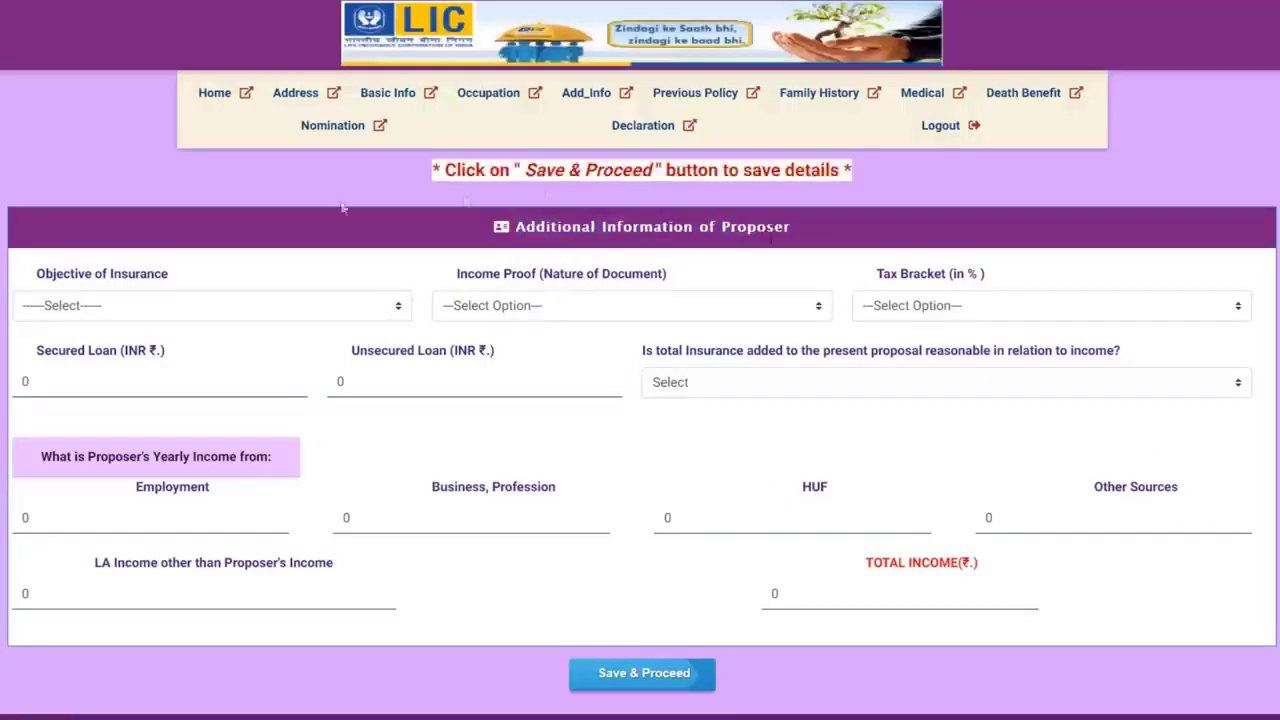
drag(38, 274, 152, 277)
click(163, 283)
click(164, 310)
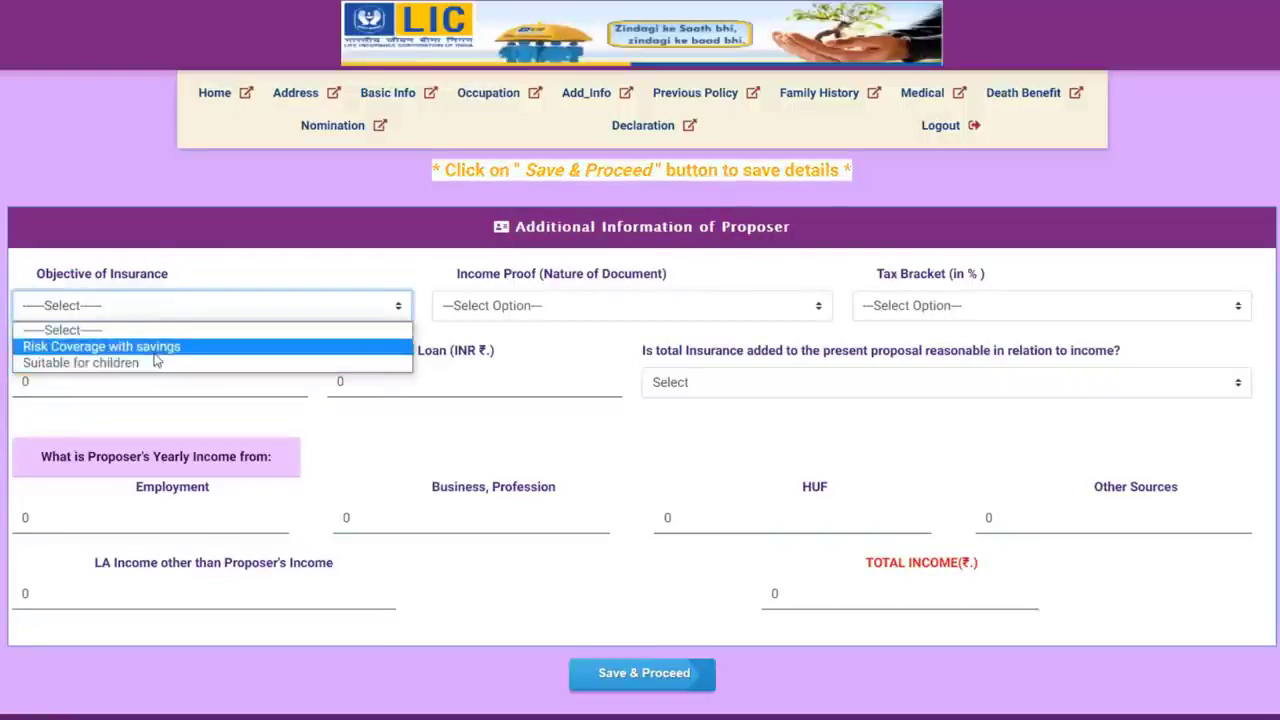
click(155, 348)
Set the income proof to NO Income Proof submitted and the tax bracket to Nil.
click(560, 305)
click(562, 312)
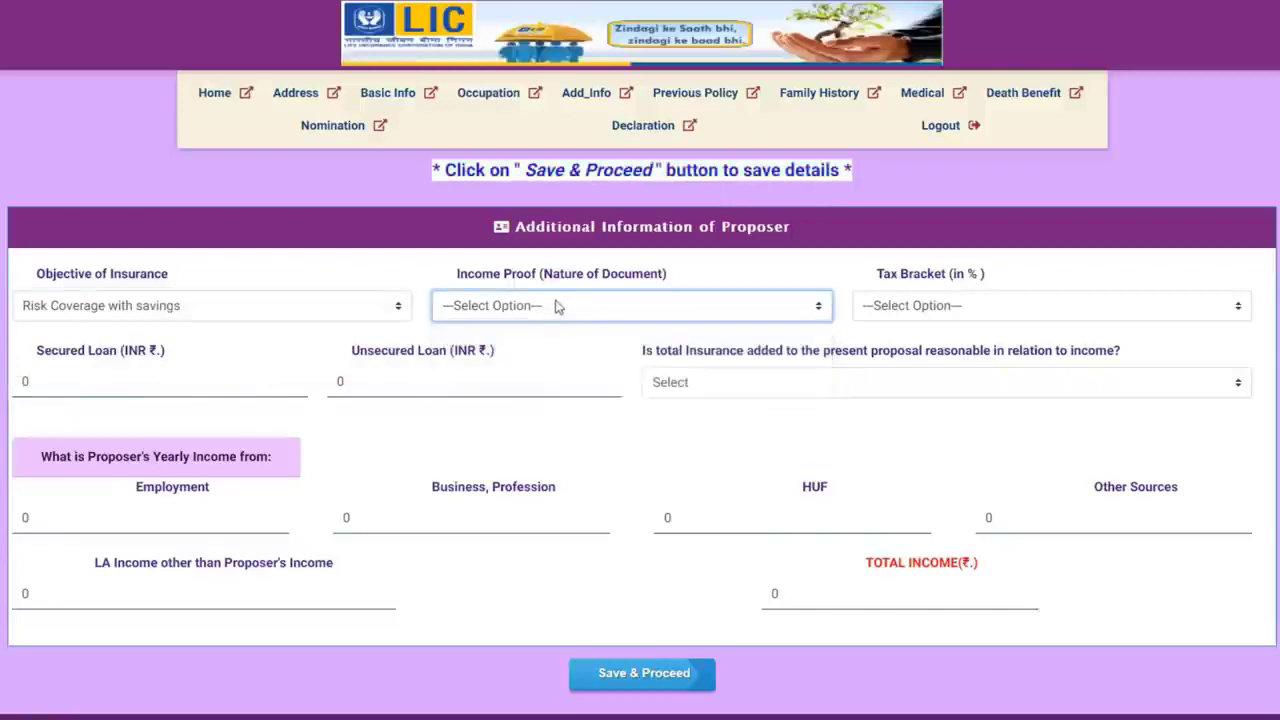
click(640, 314)
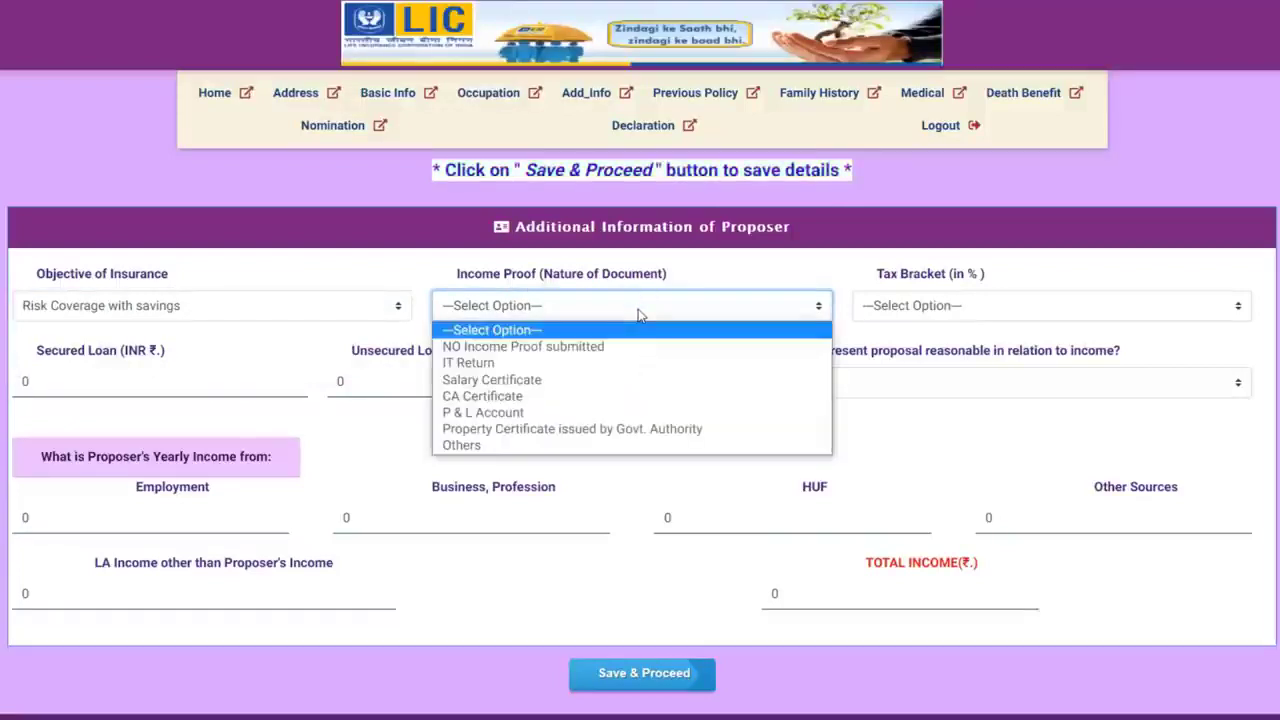
click(545, 347)
click(545, 345)
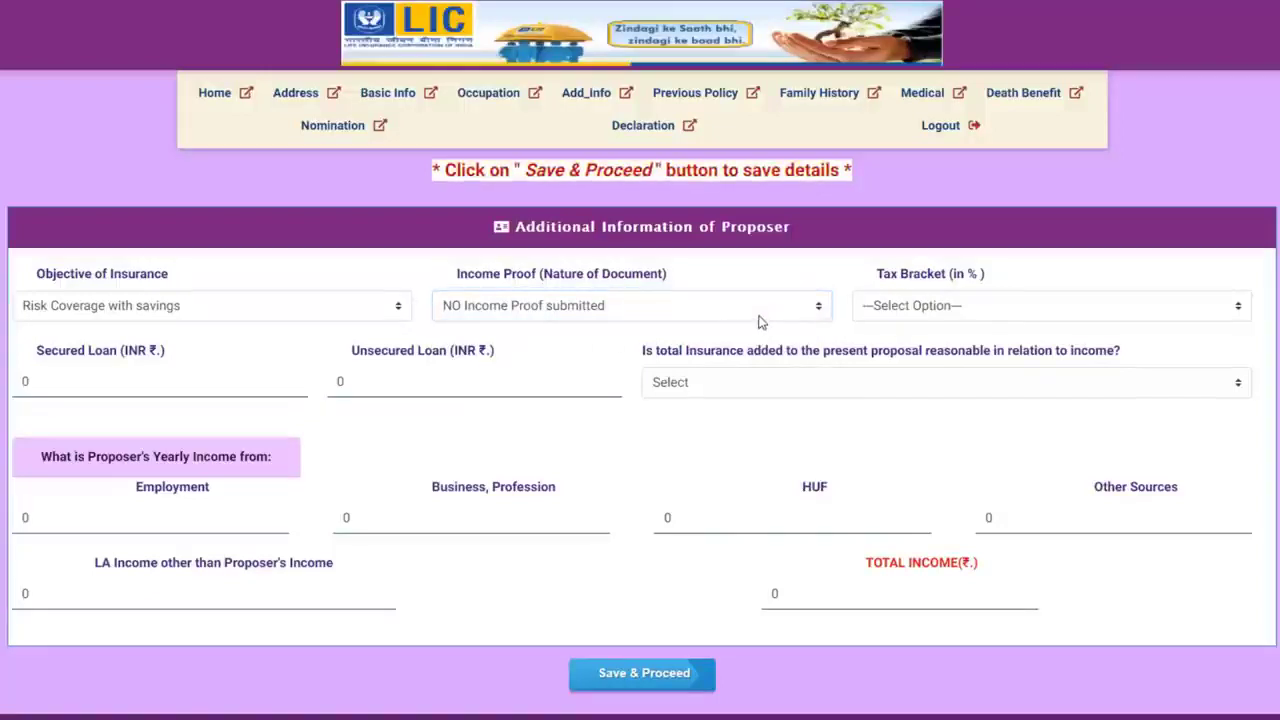
click(950, 304)
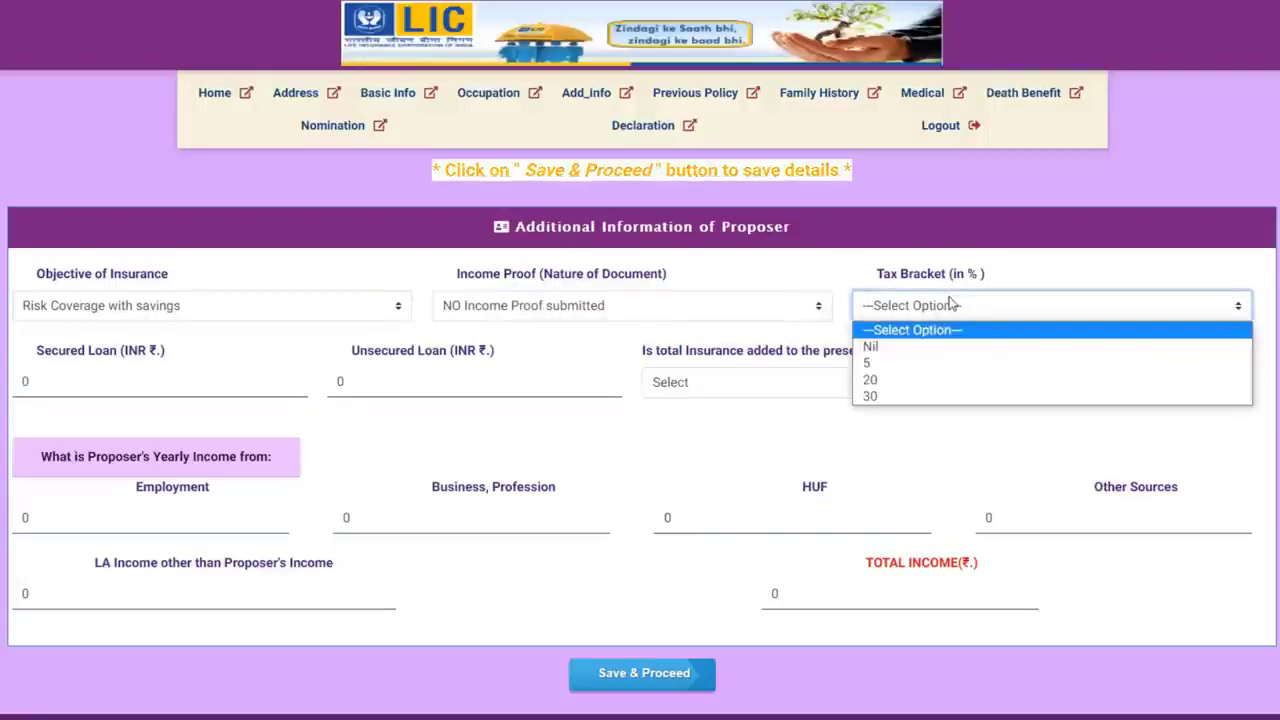
click(928, 347)
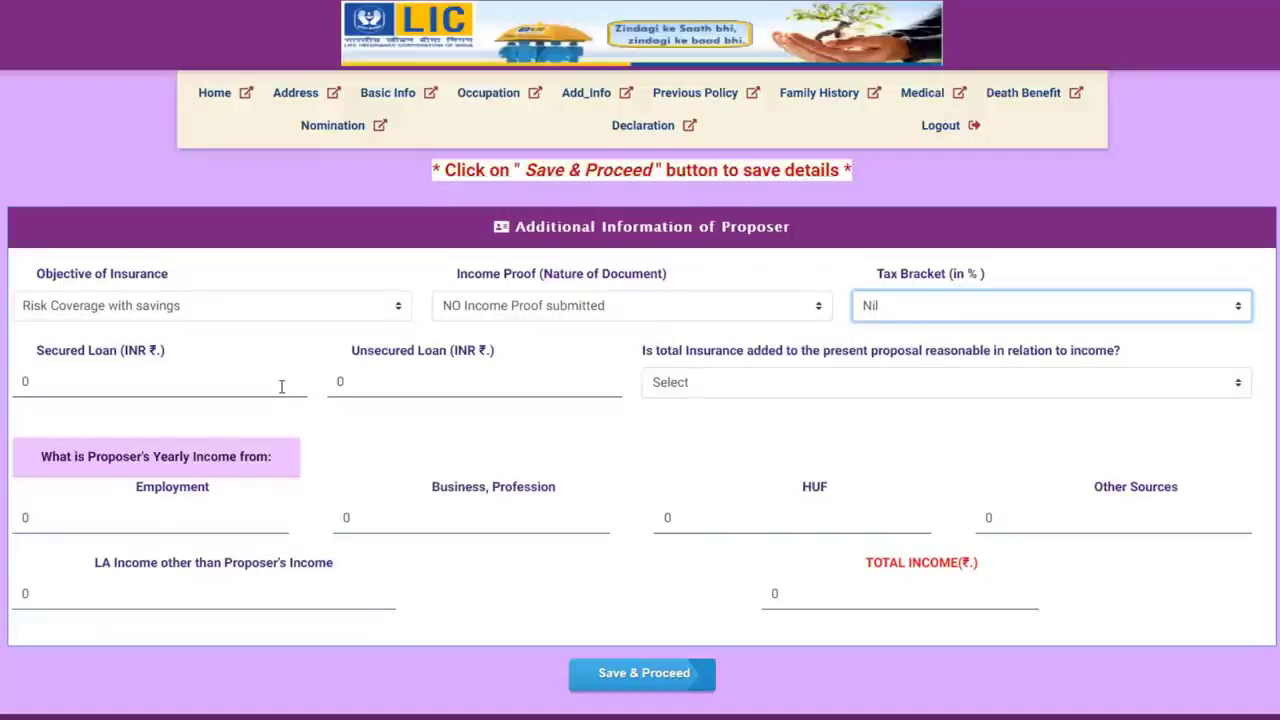
click(480, 463)
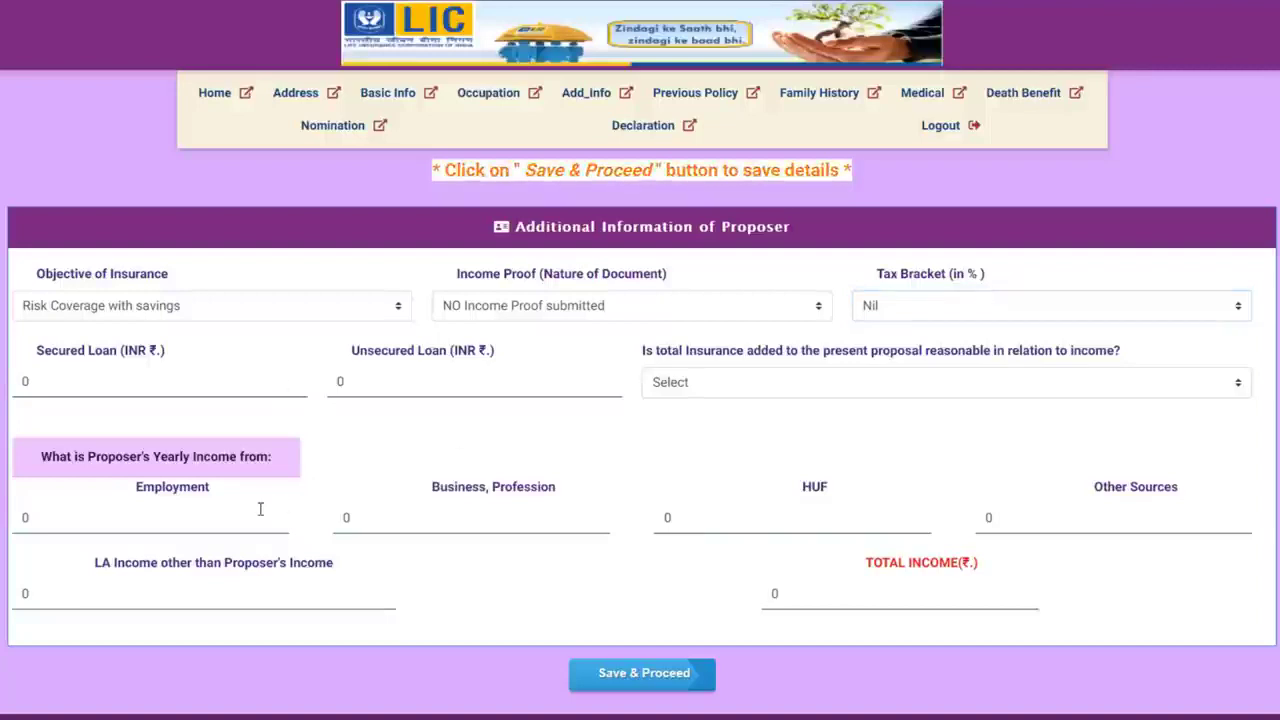
Enter 500000 as the proposer's yearly income from Business, Profession and save the additional information page.
click(914, 598)
click(443, 518)
key(BackSpace)
text(500000)
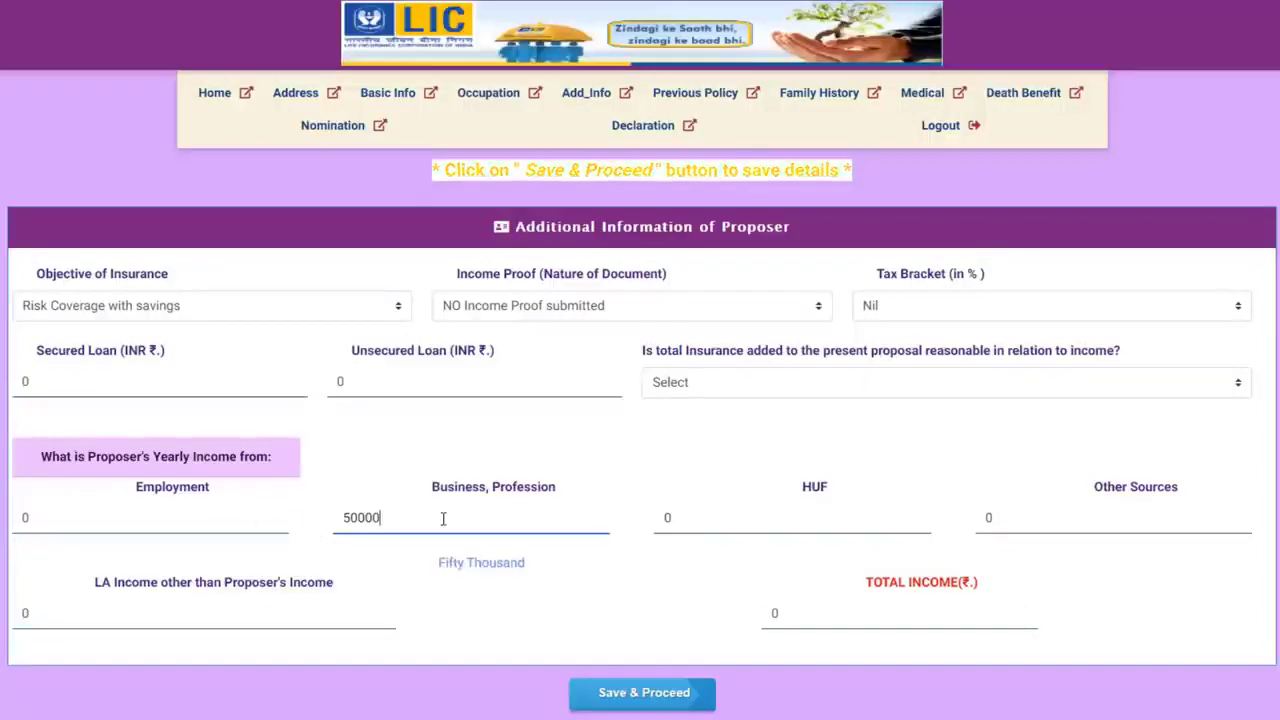
click(640, 604)
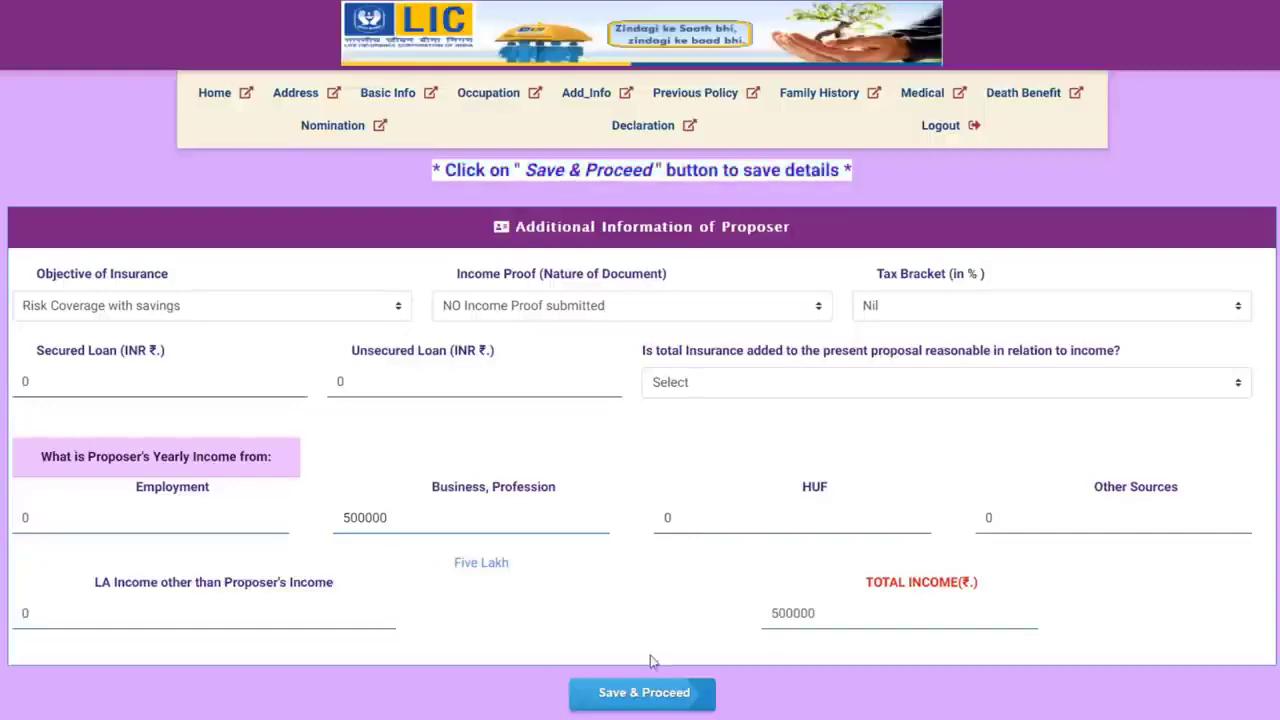
click(637, 693)
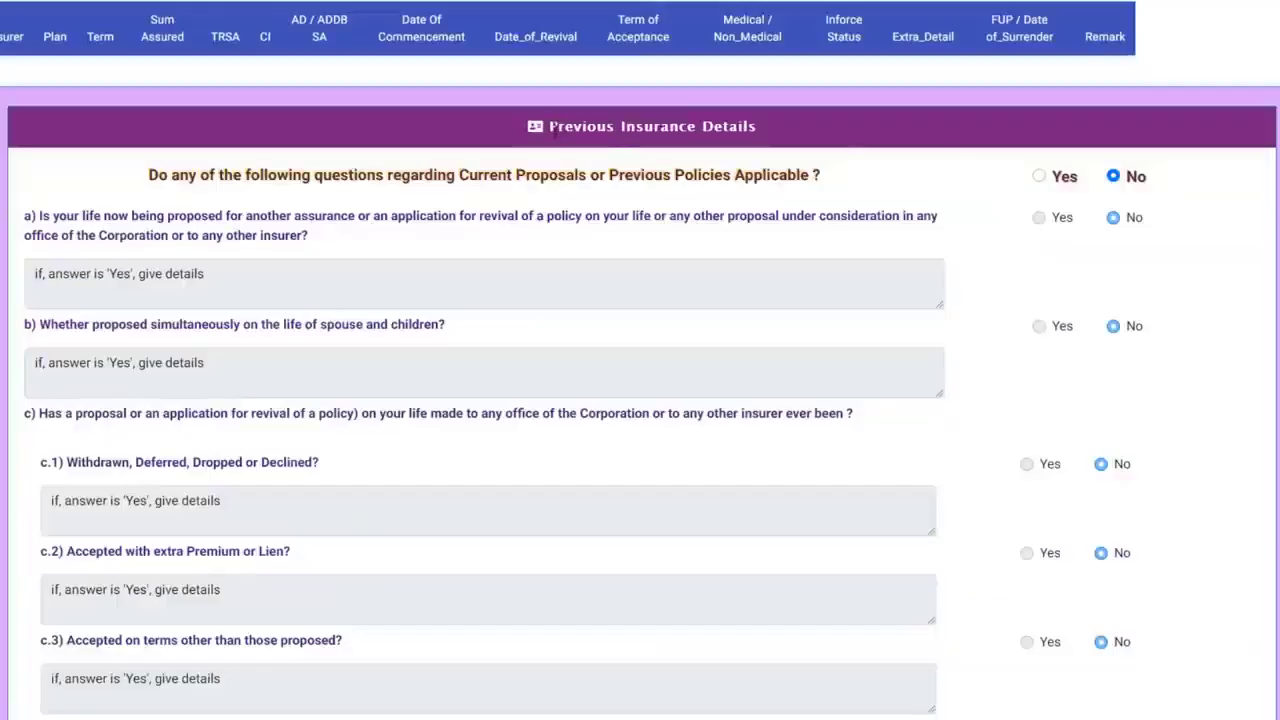
Examine the Previous Insurance Details questions on policy revival and simultaneous proposals for spouse and children.
drag(549, 127, 756, 127)
click(779, 154)
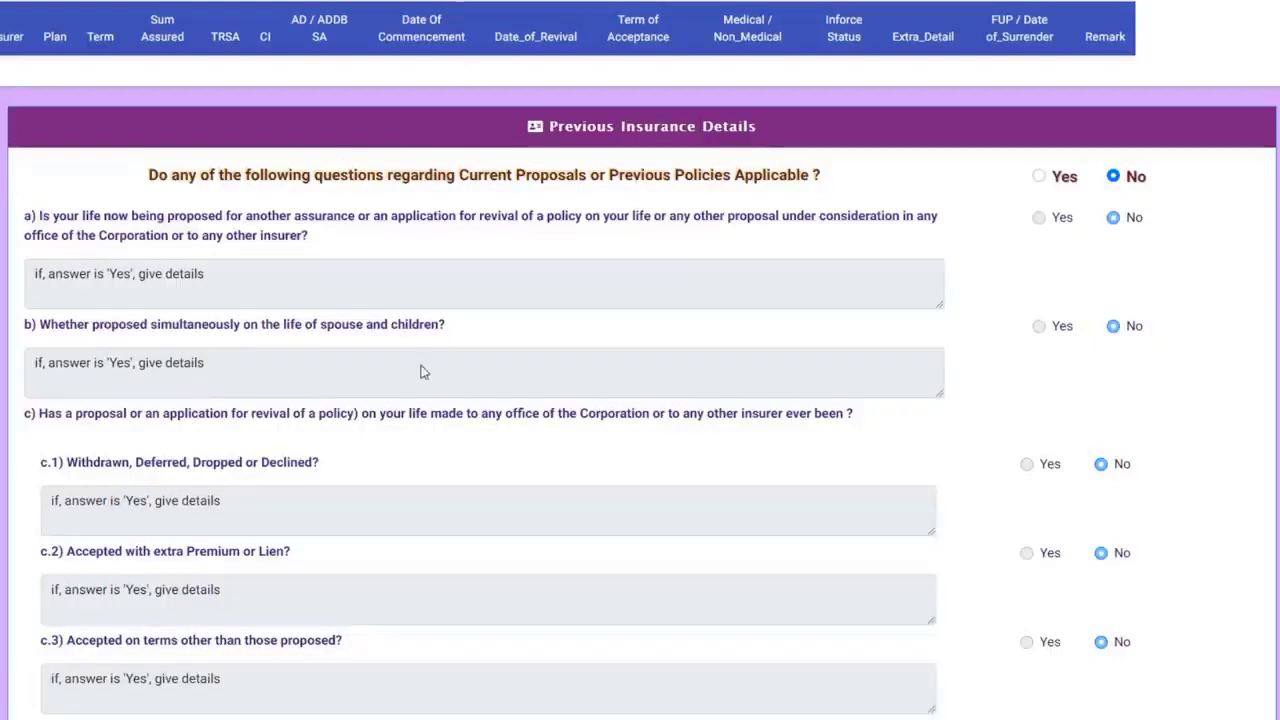
scroll(418, 368, down, 1)
scroll(418, 368, up, 1)
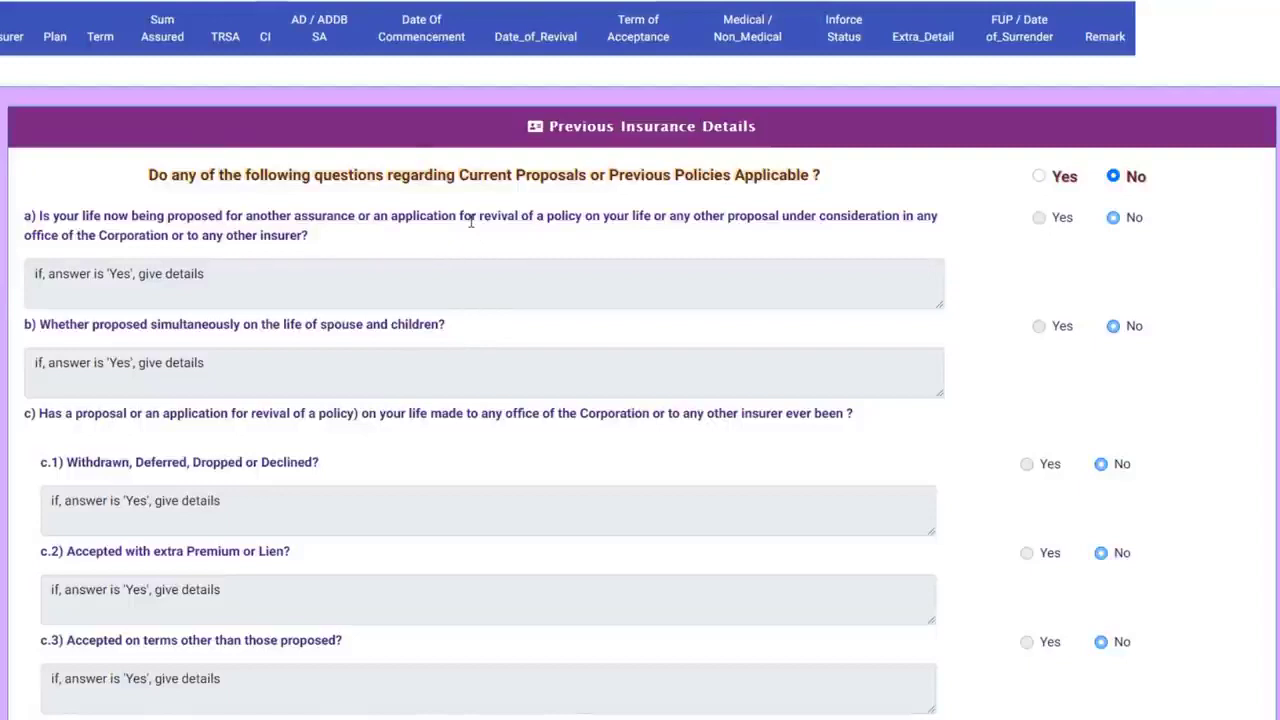
drag(471, 220, 578, 233)
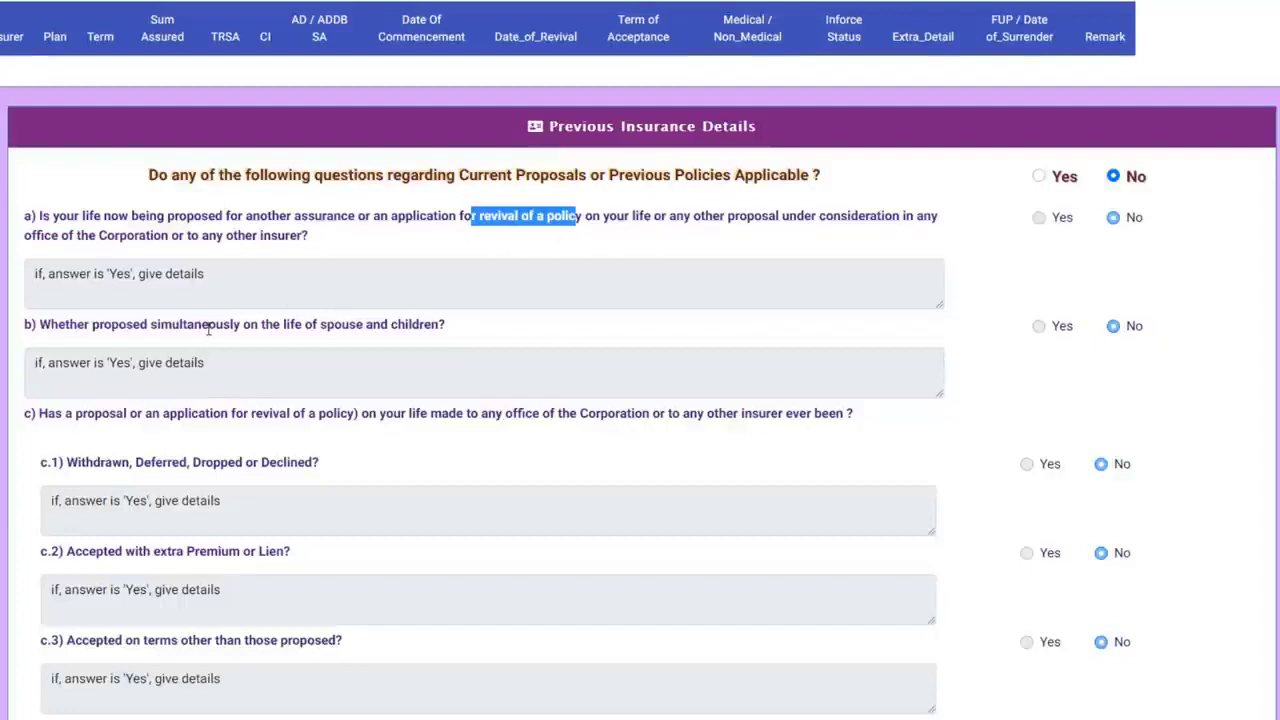
drag(205, 330, 393, 338)
click(392, 336)
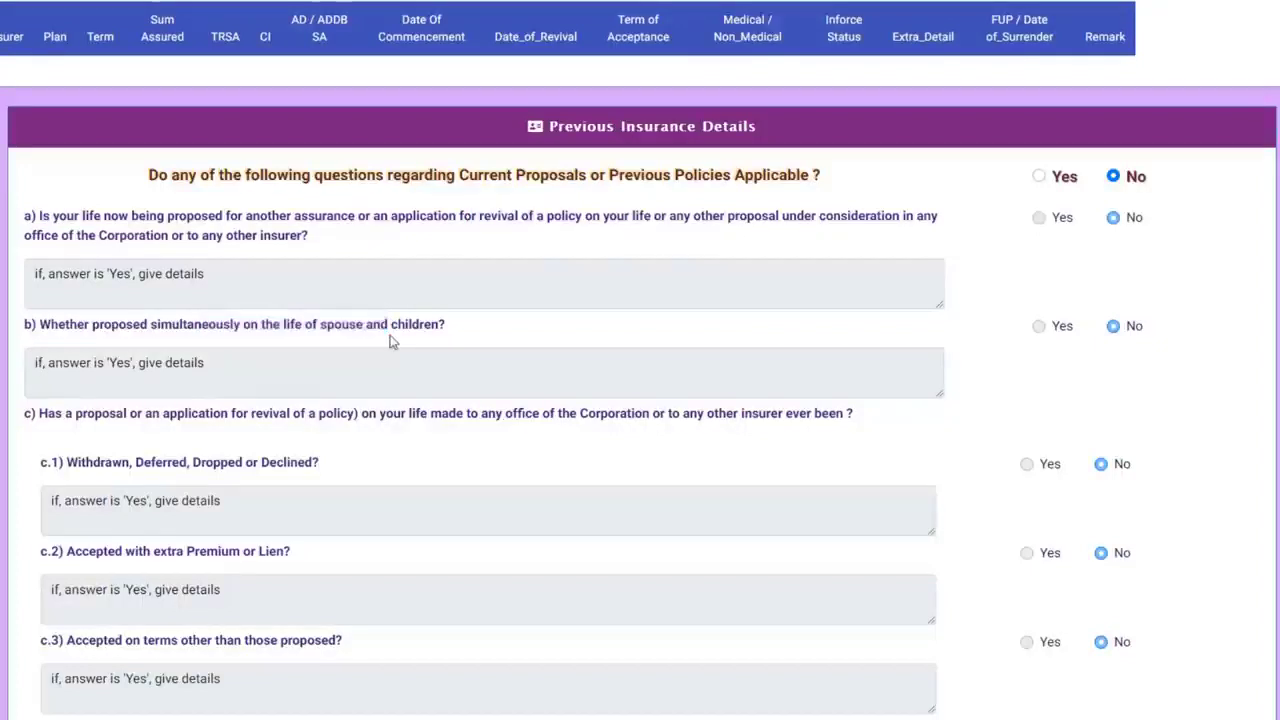
drag(318, 328, 434, 330)
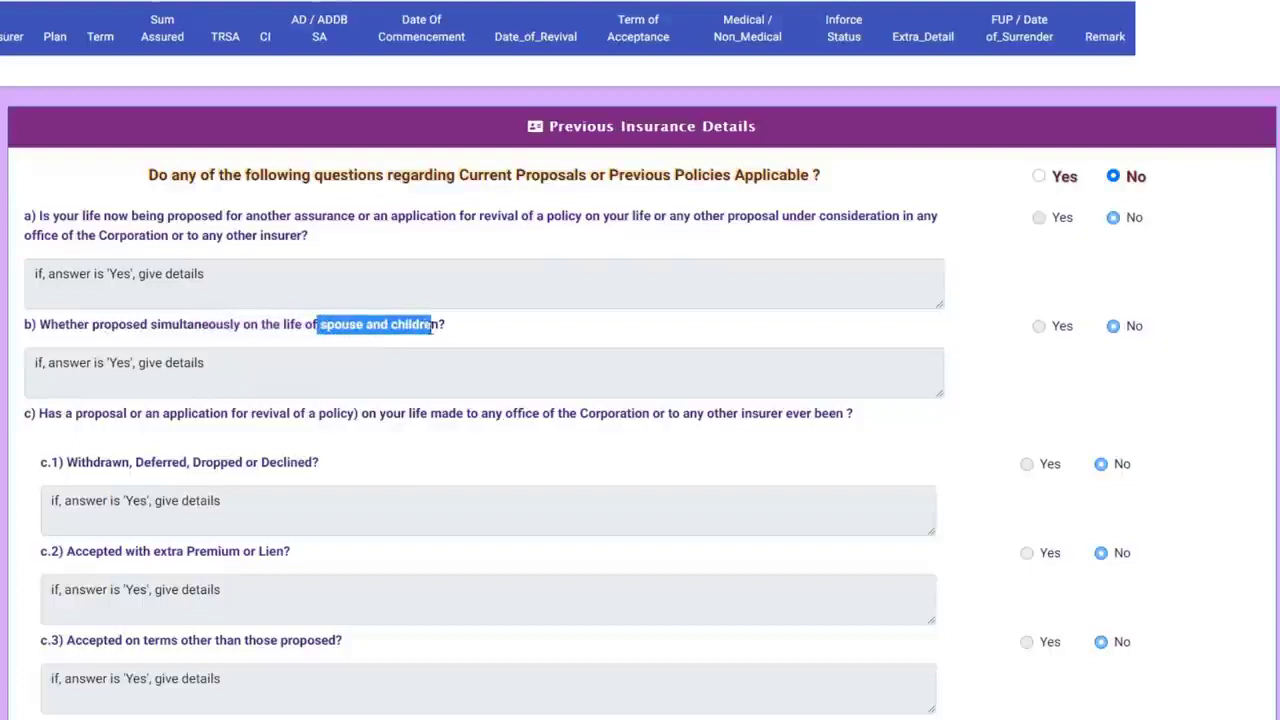
click(430, 328)
Check the remaining previous policy questions, keep all answers at No and save the Previous Insurance Details.
scroll(430, 328, down, 3)
scroll(429, 334, up, 1)
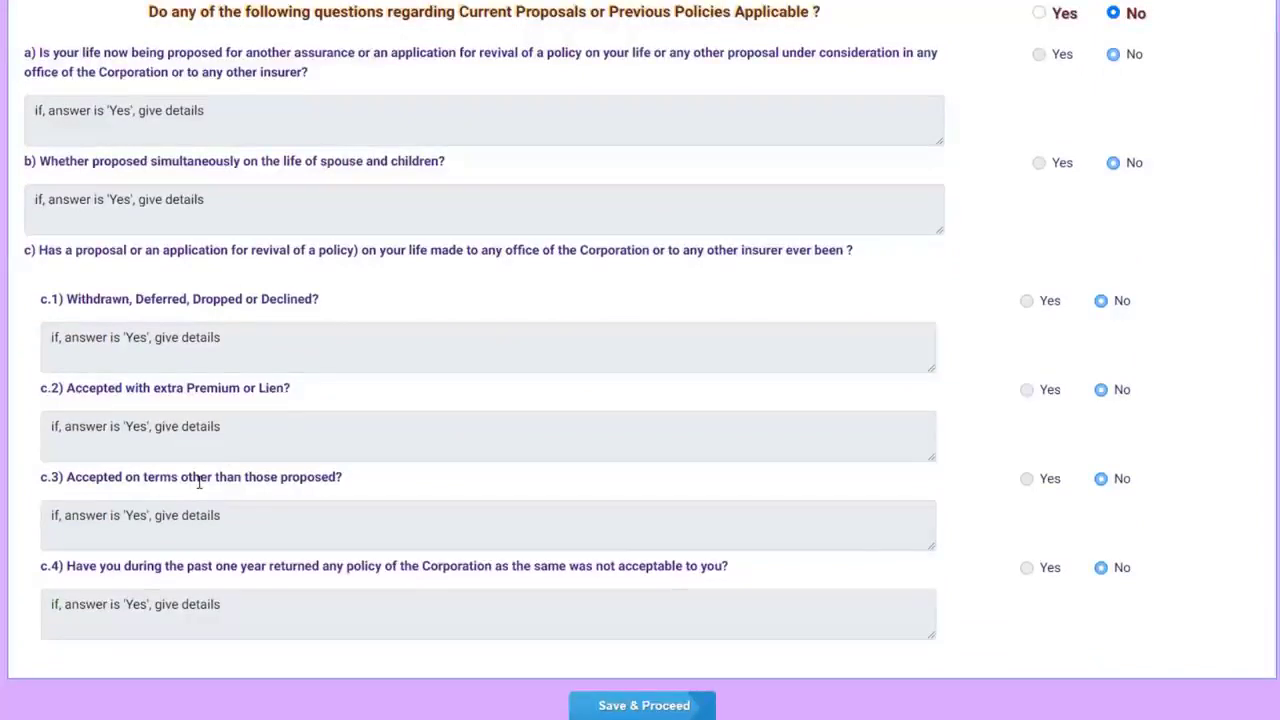
scroll(200, 482, up, 1)
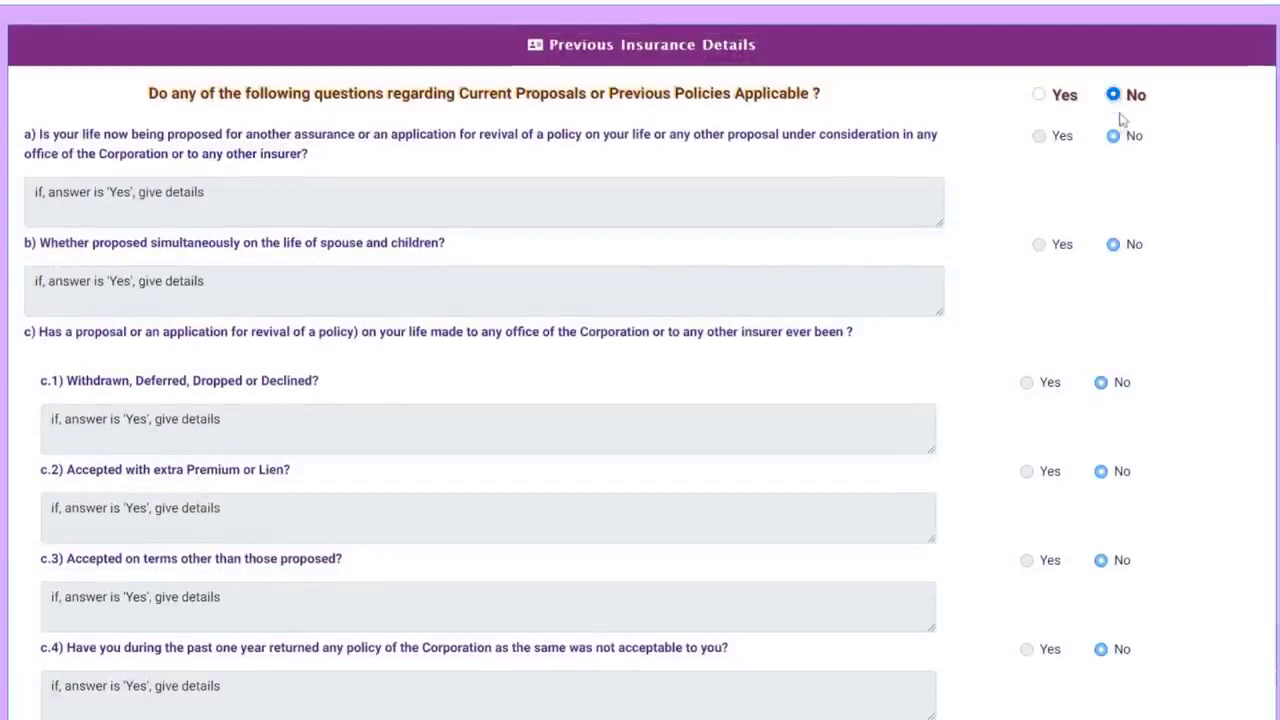
scroll(560, 445, down, 2)
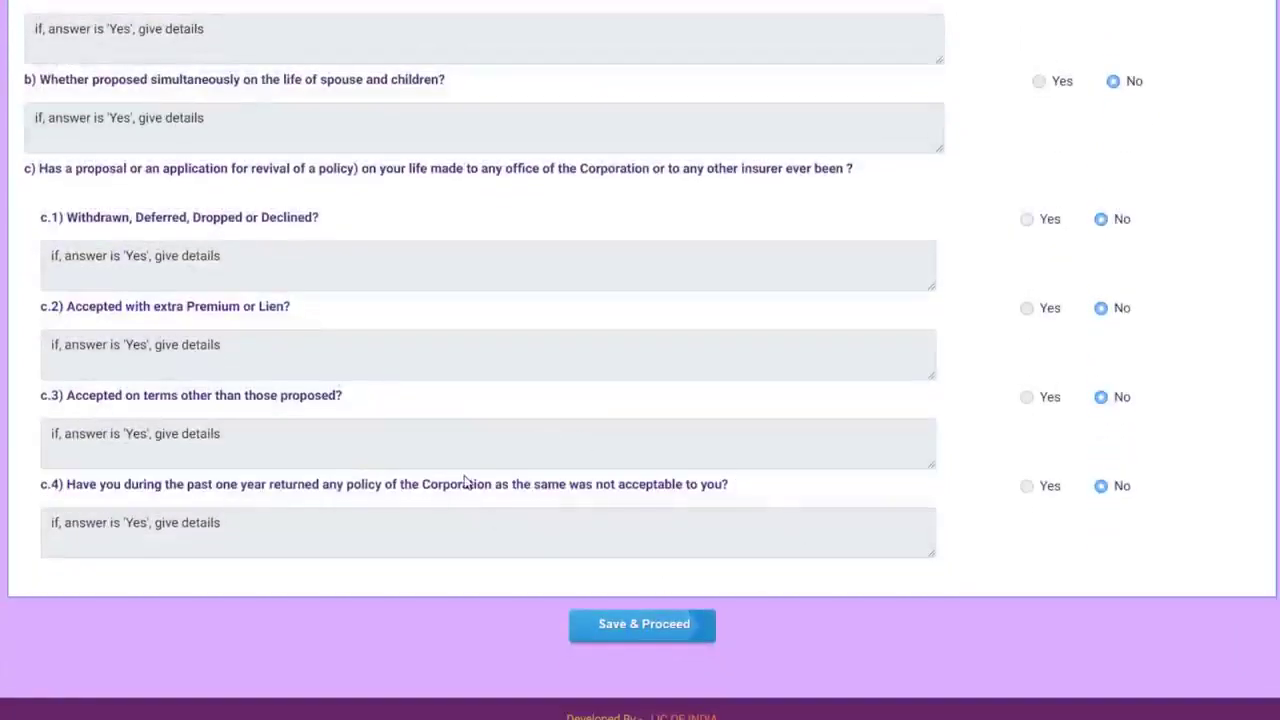
click(665, 630)
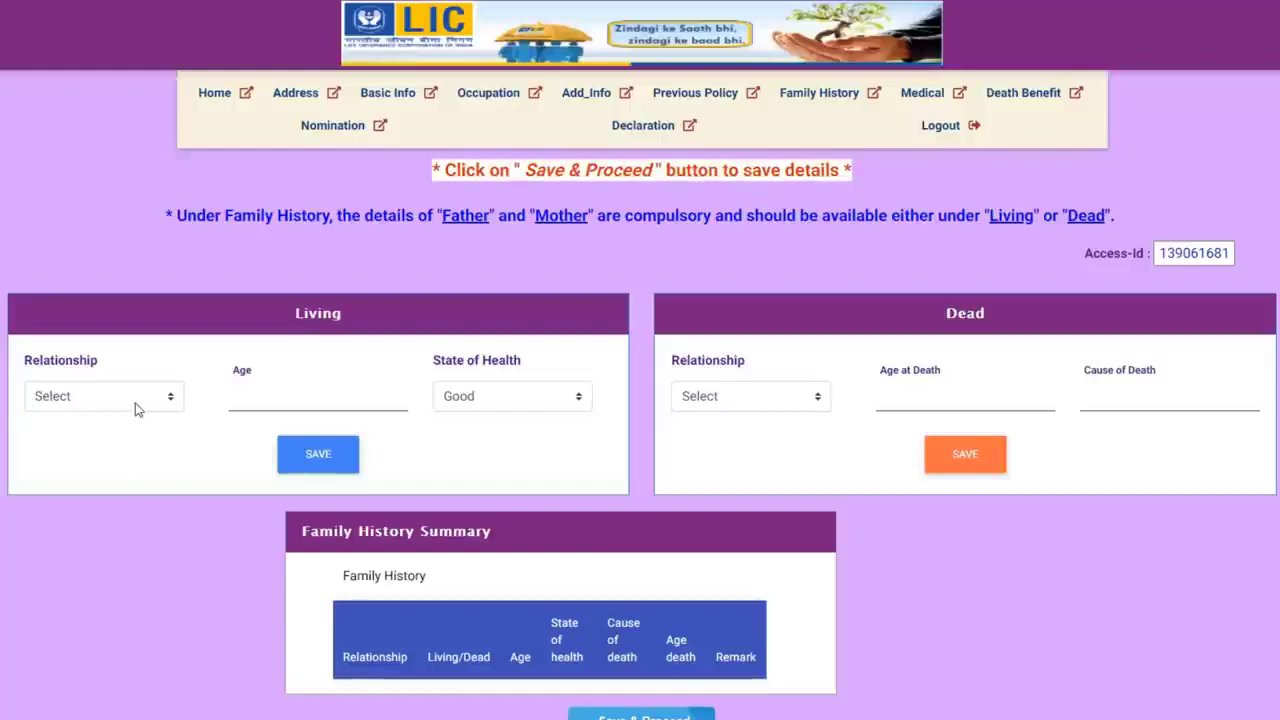
Start a Living family history entry for Father with age 50.
drag(465, 215, 577, 215)
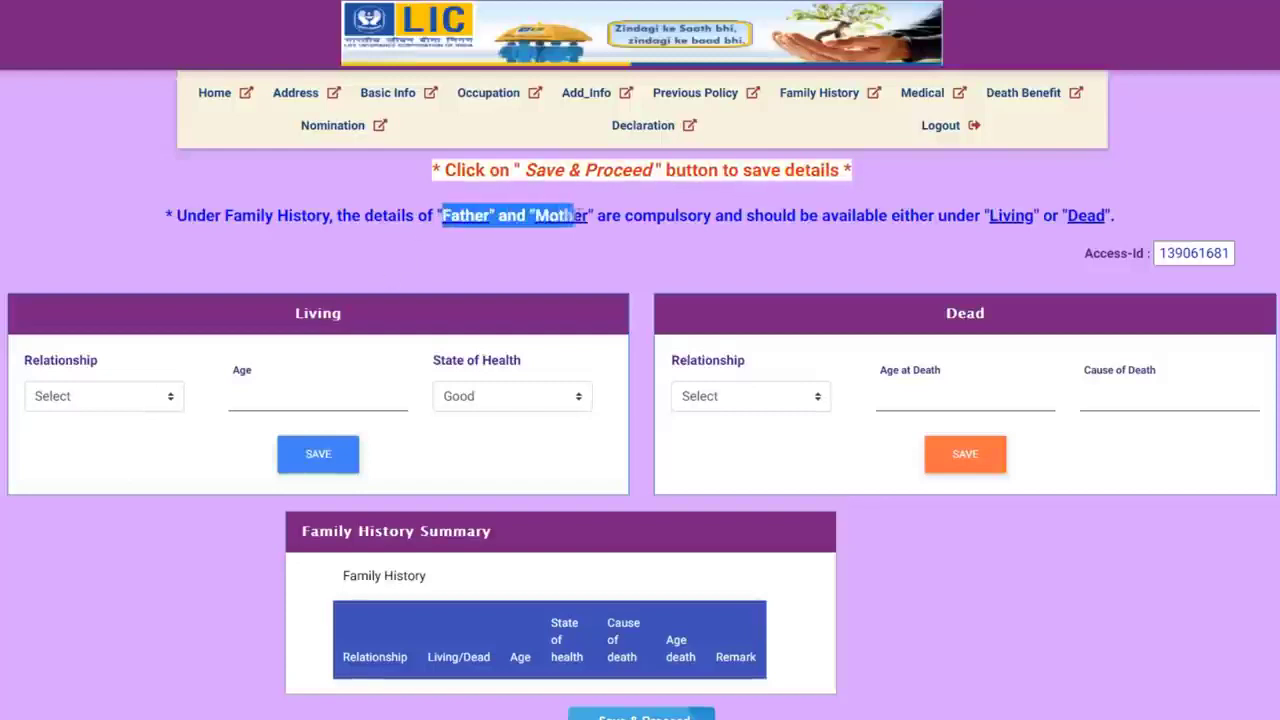
click(596, 219)
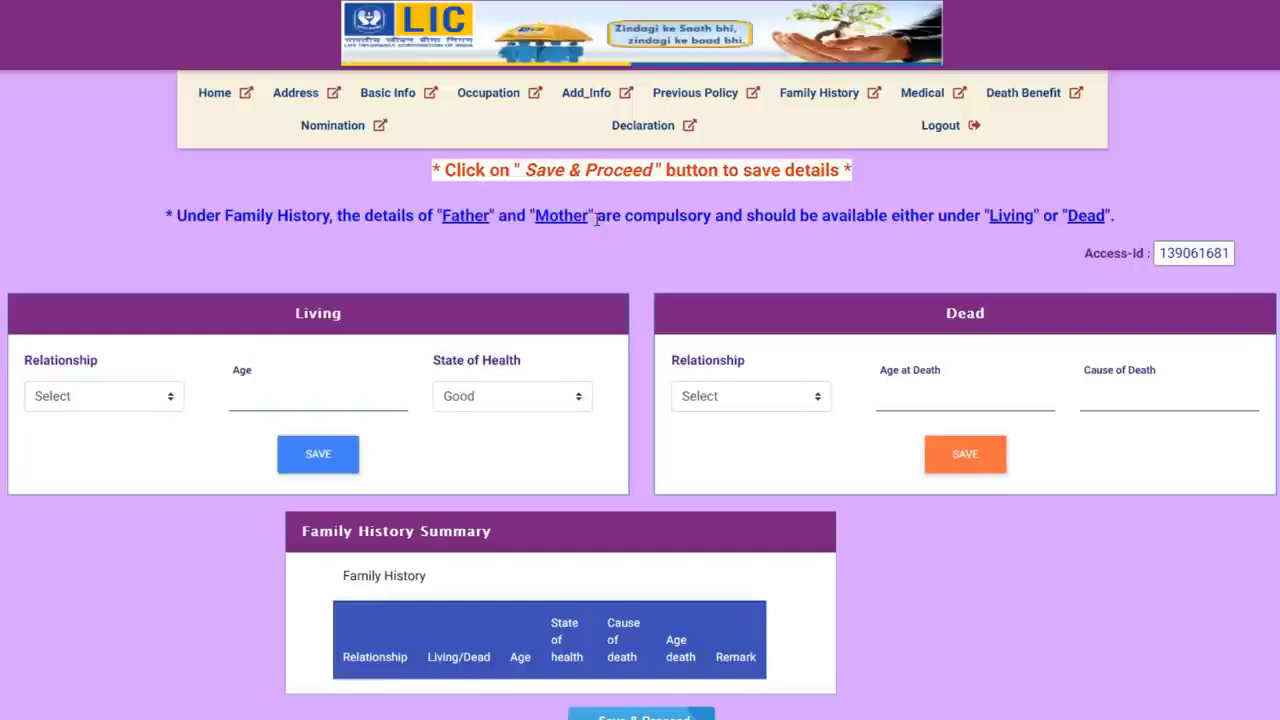
click(70, 404)
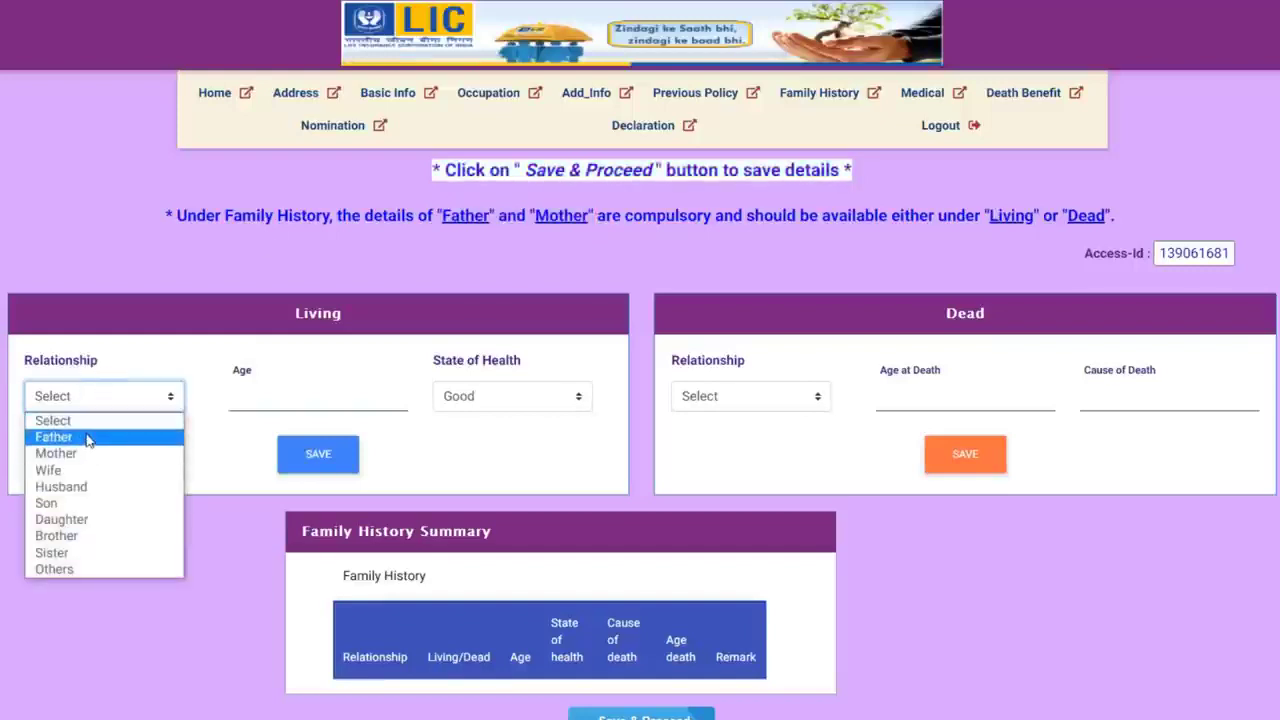
click(86, 437)
click(267, 406)
text(50)
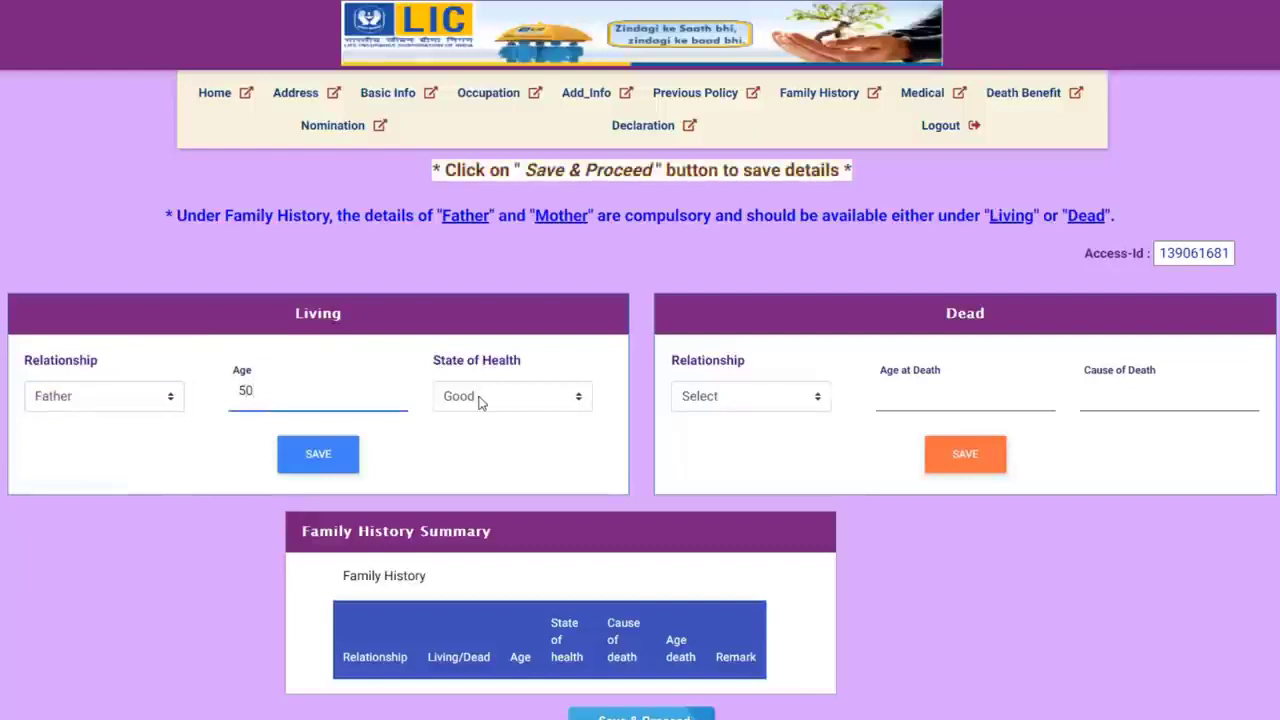
Keep the father's state of health as Good, save his entry and check it in the Family History Summary.
click(479, 401)
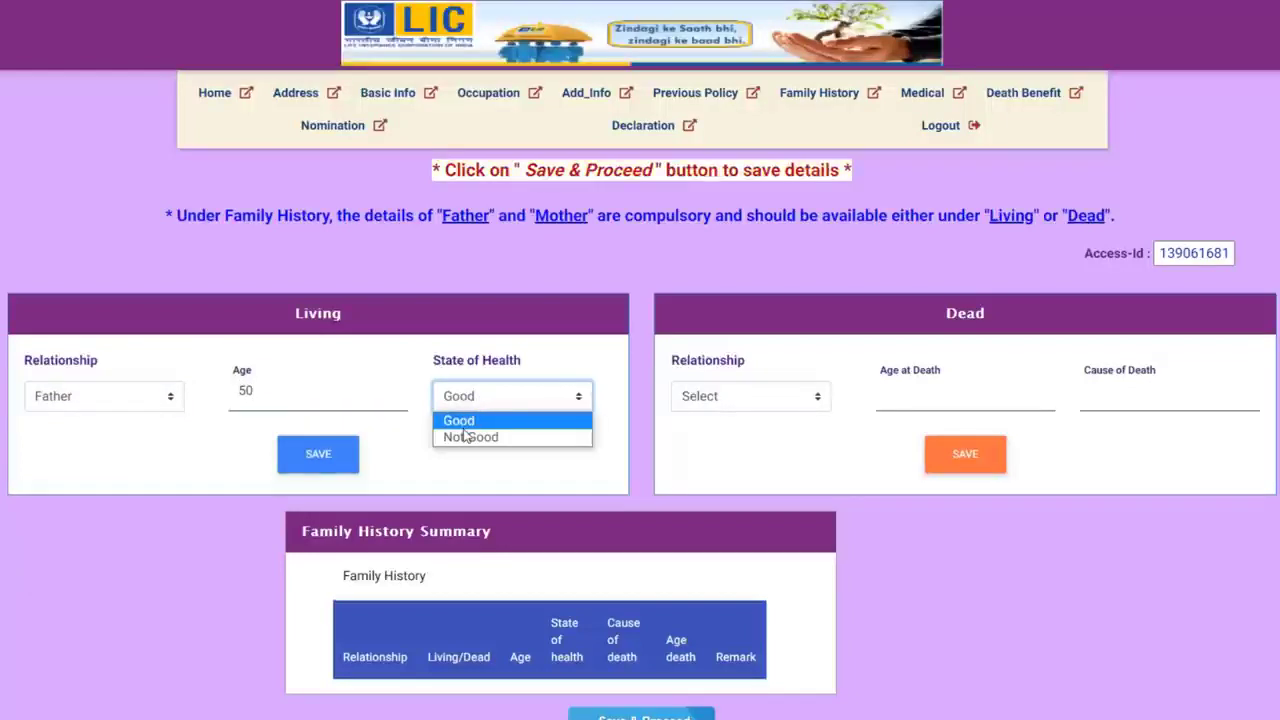
click(462, 428)
click(480, 404)
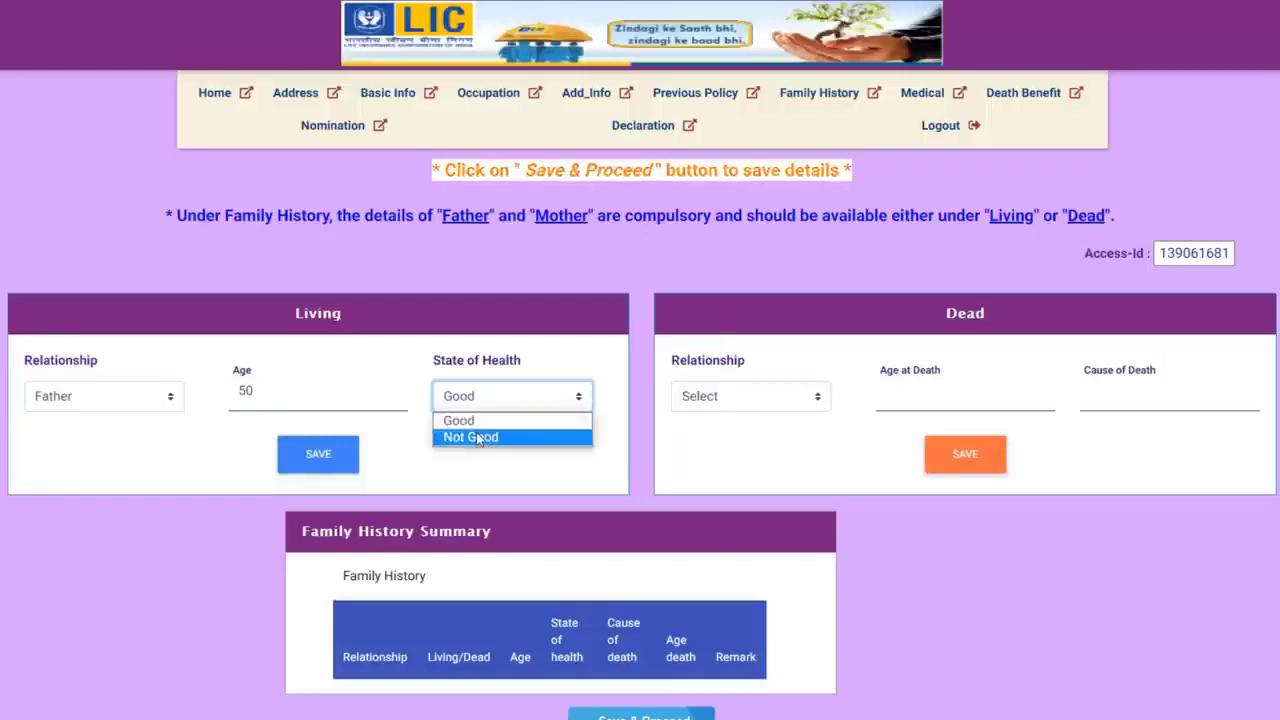
click(466, 428)
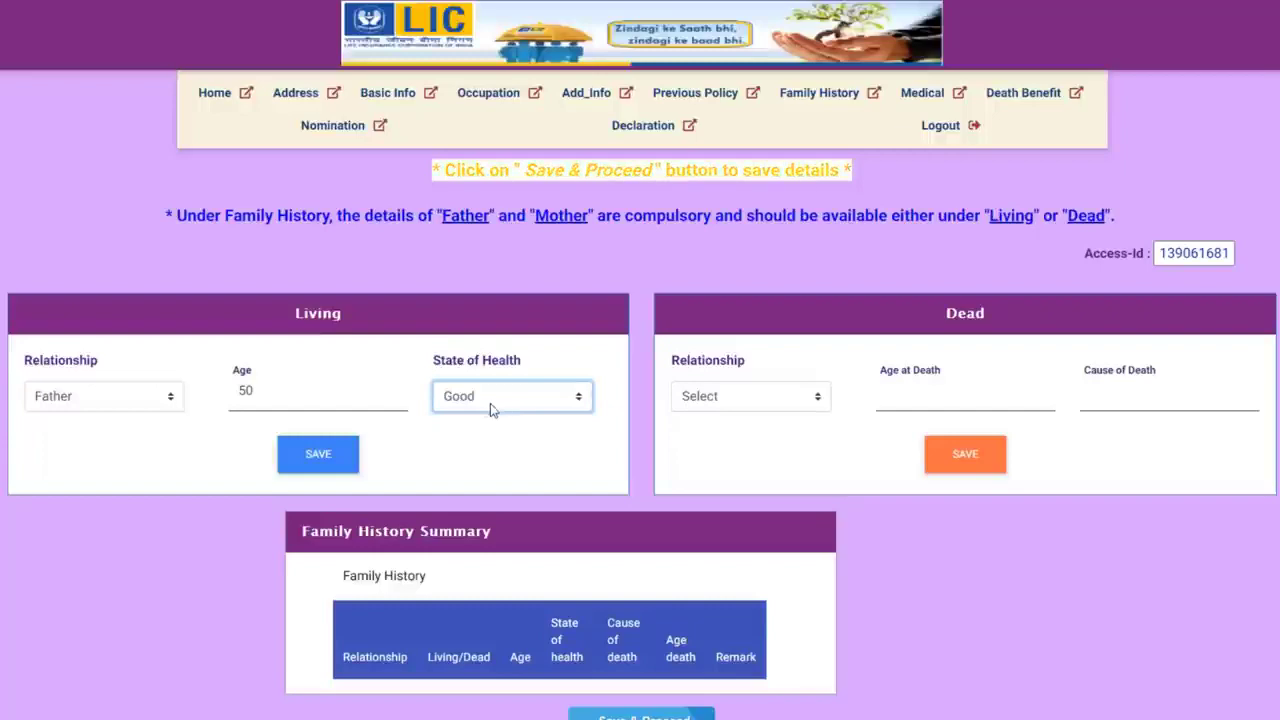
click(320, 463)
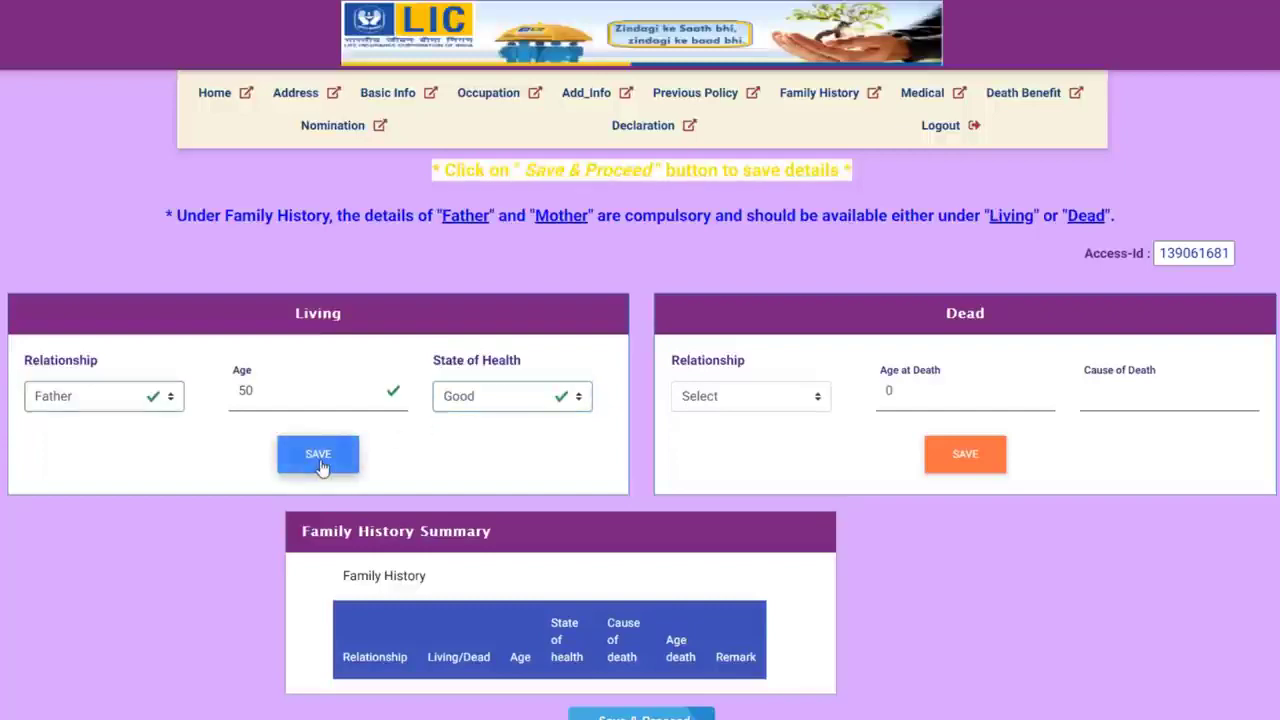
scroll(362, 533, down, 2)
drag(343, 624, 598, 643)
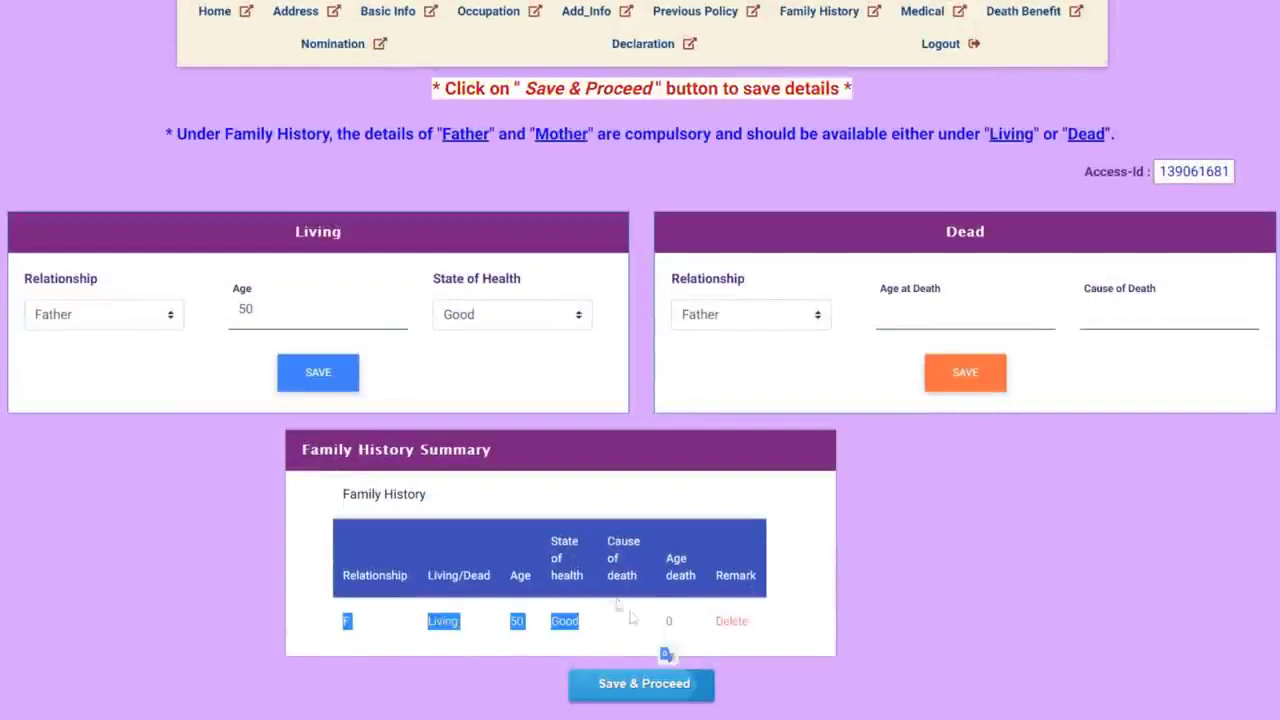
click(660, 648)
Add Mother under Dead with age at death 48 and cause of death Heart Attack, and save the entry.
drag(535, 134, 685, 141)
click(685, 141)
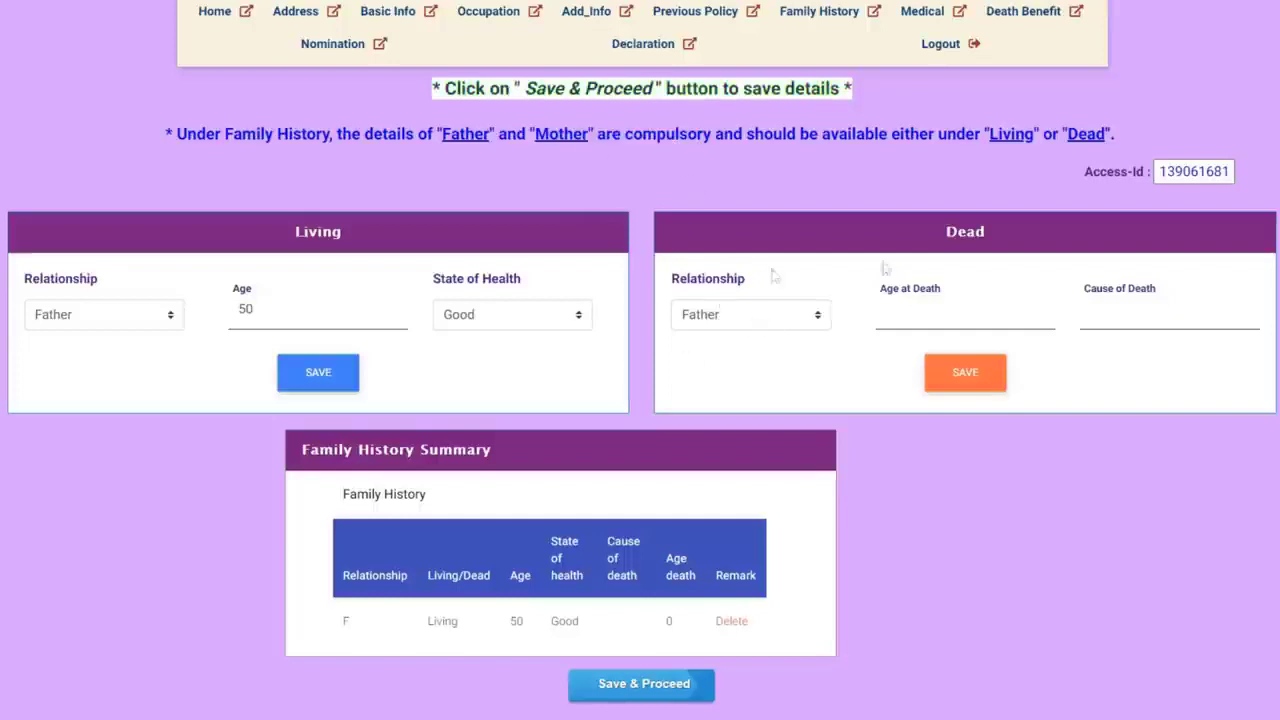
click(763, 316)
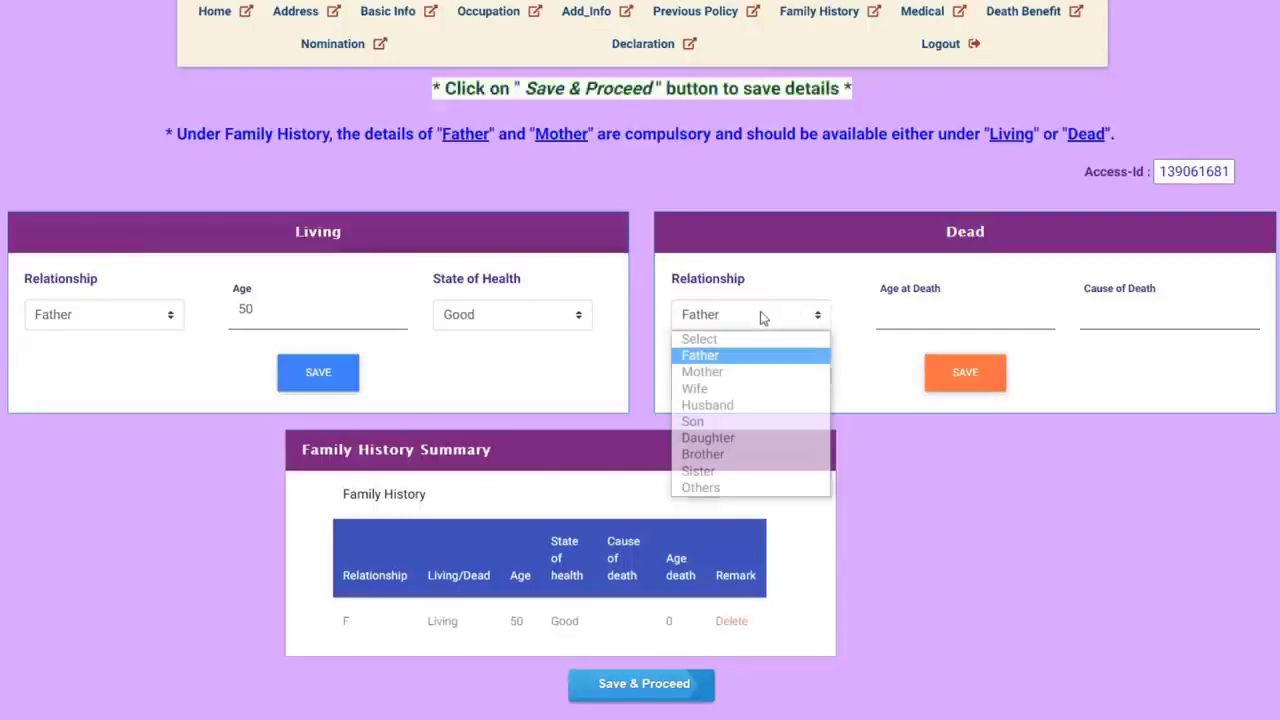
click(740, 376)
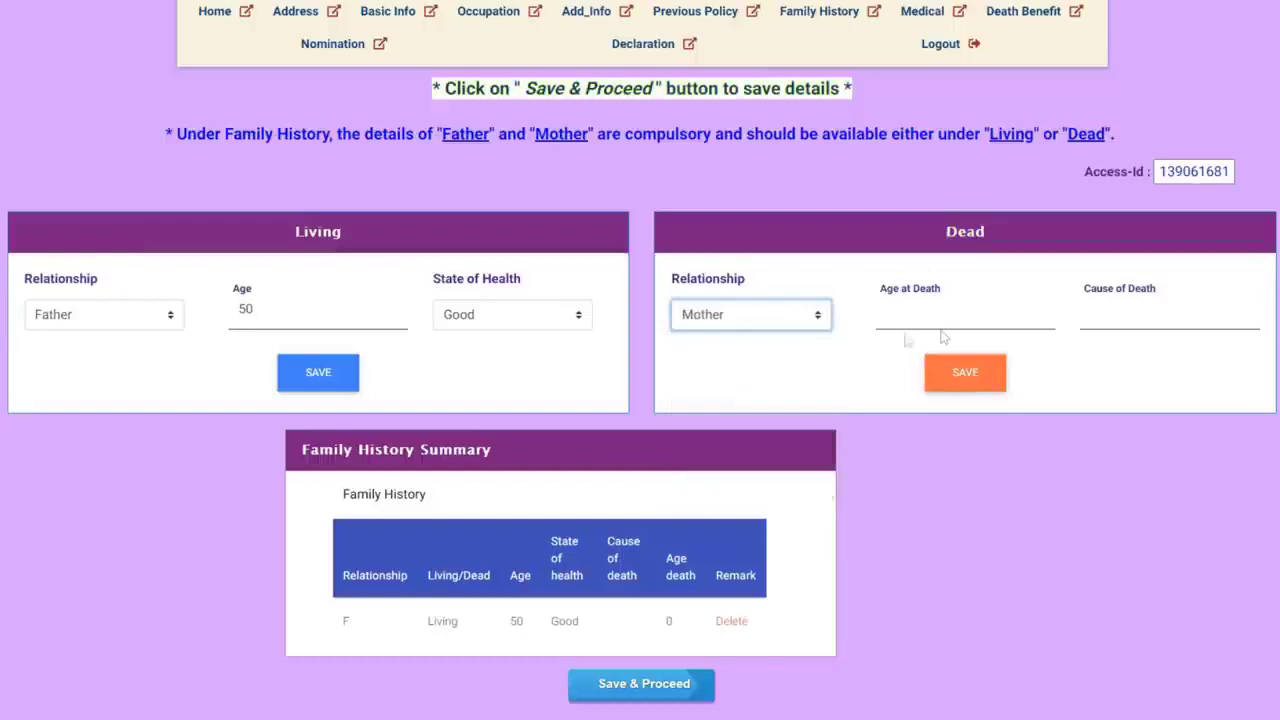
click(940, 312)
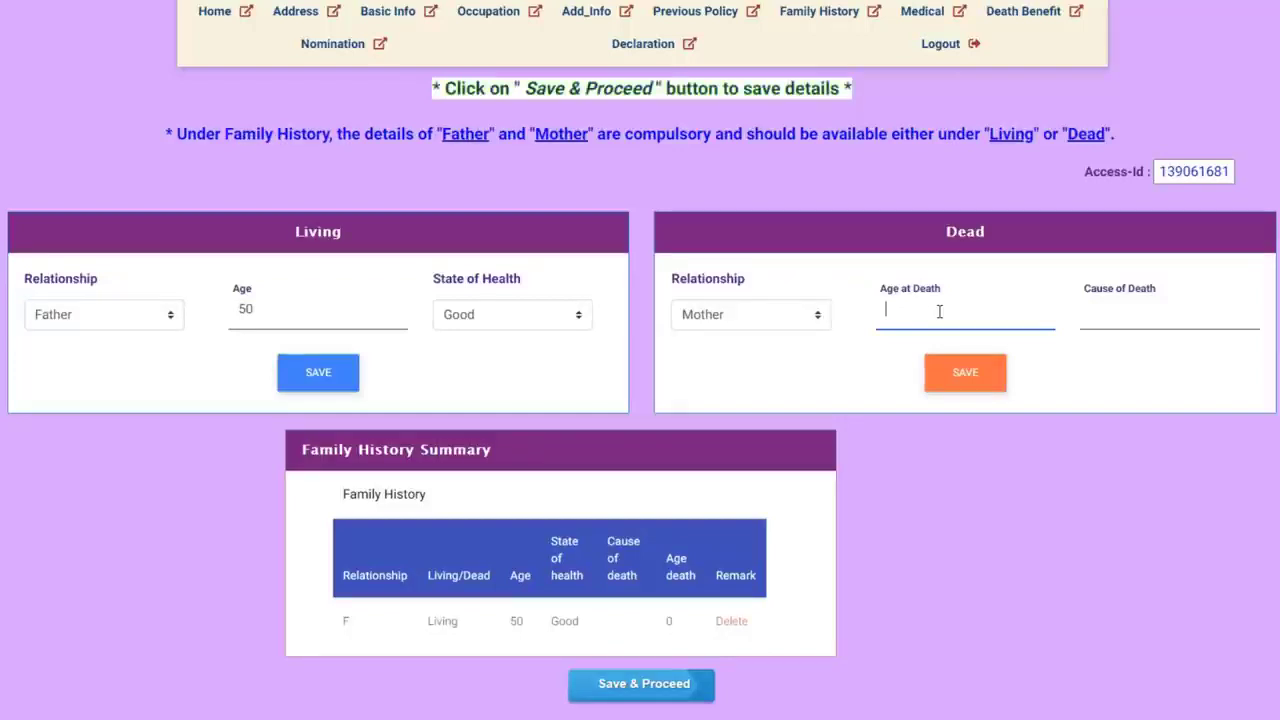
text(48)
click(1102, 318)
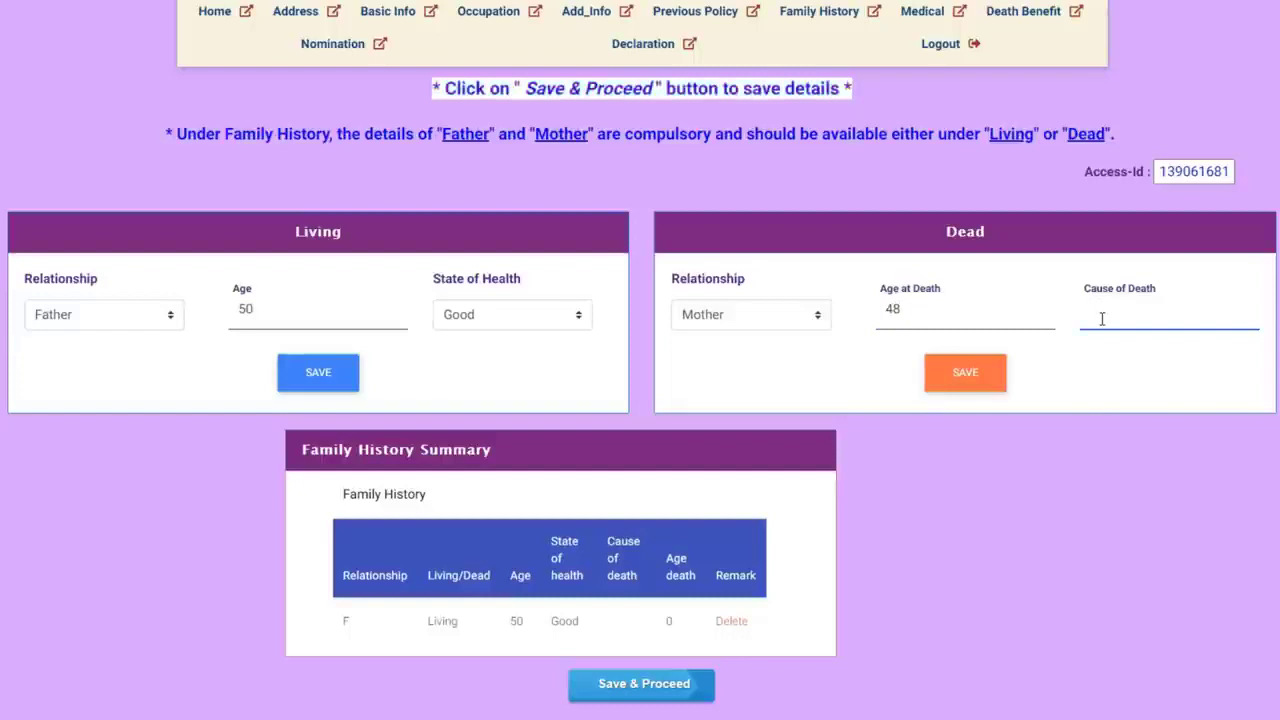
text(Heart Attack)
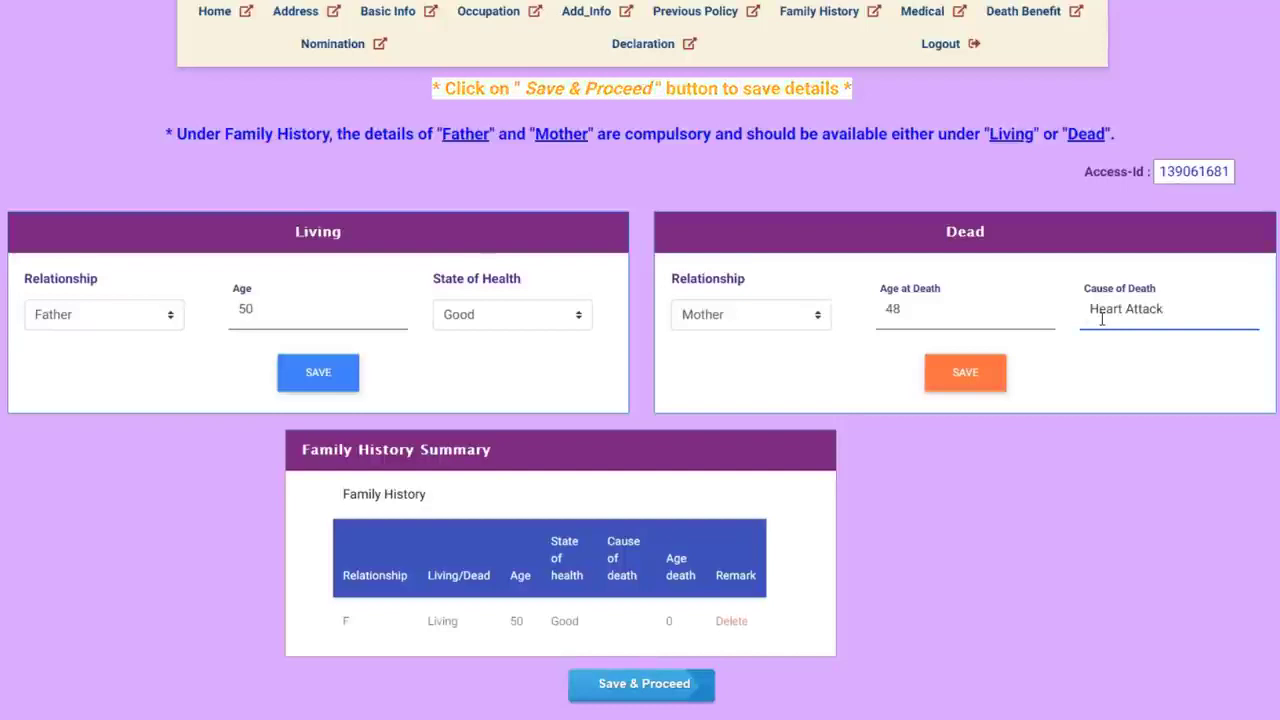
click(979, 378)
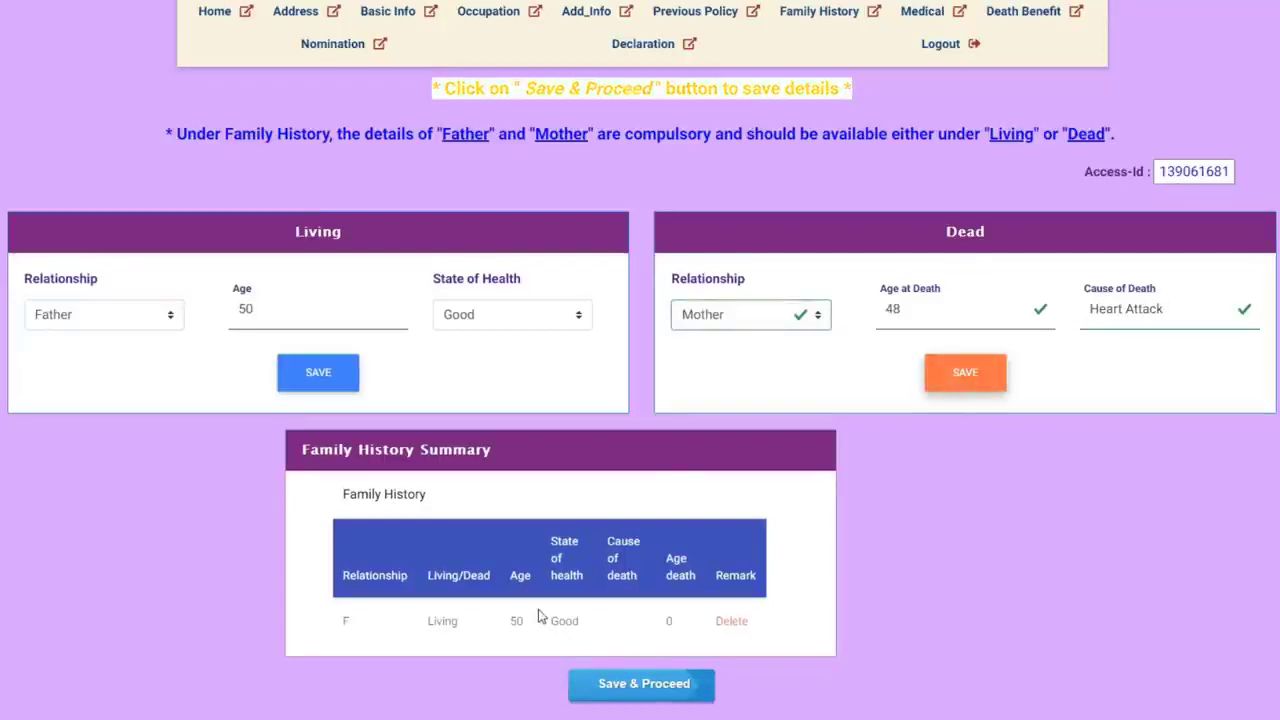
scroll(543, 617, down, 2)
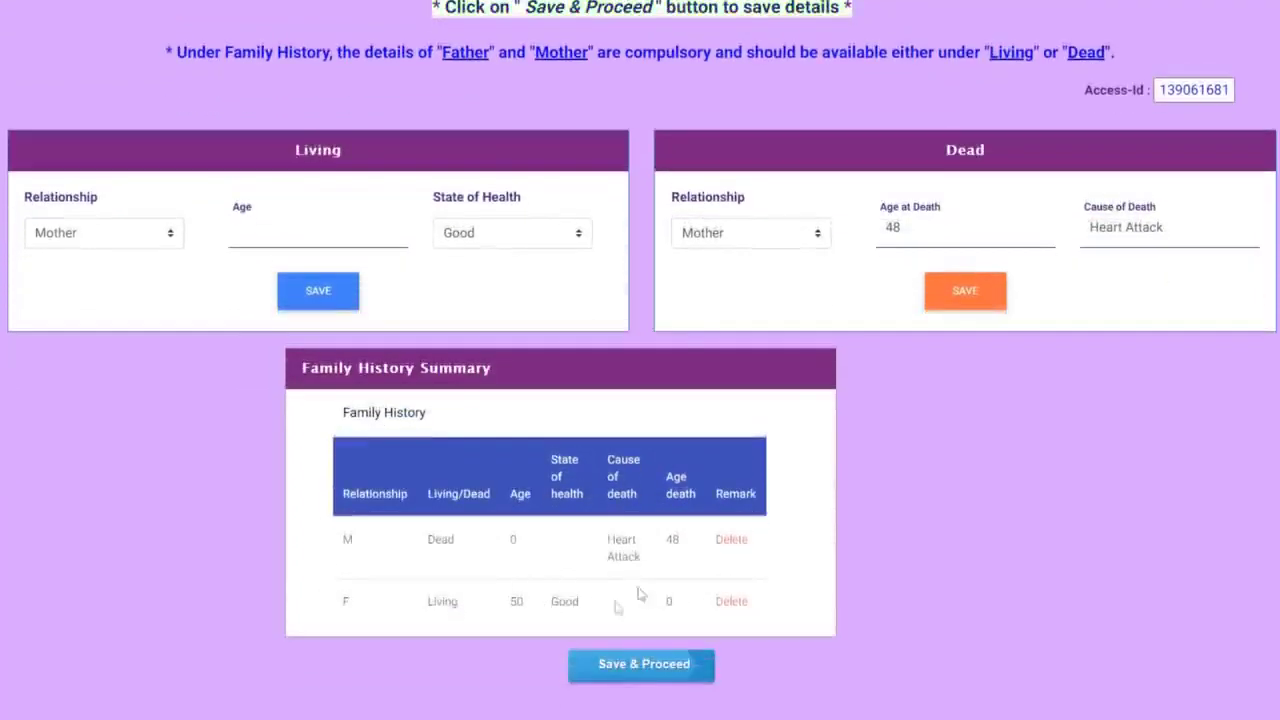
Check the available Living relationships and the Family History Summary, then save the family history and proceed to the medical page.
click(104, 233)
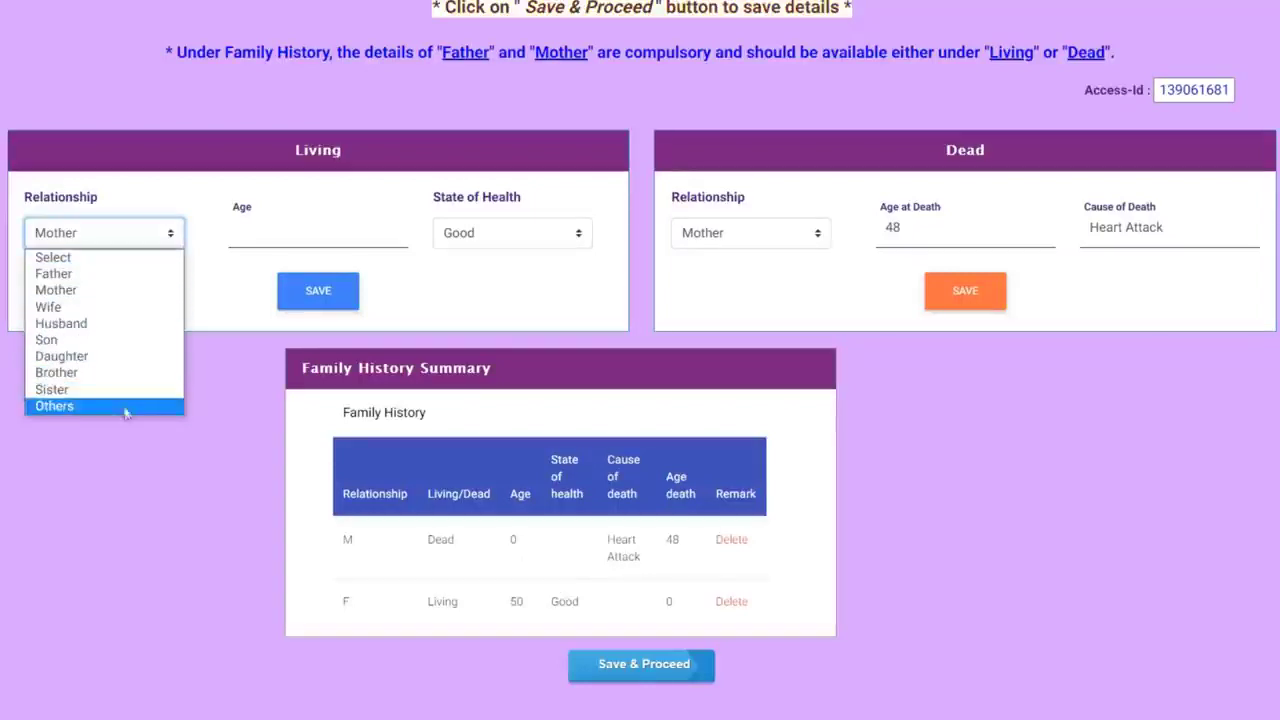
click(206, 303)
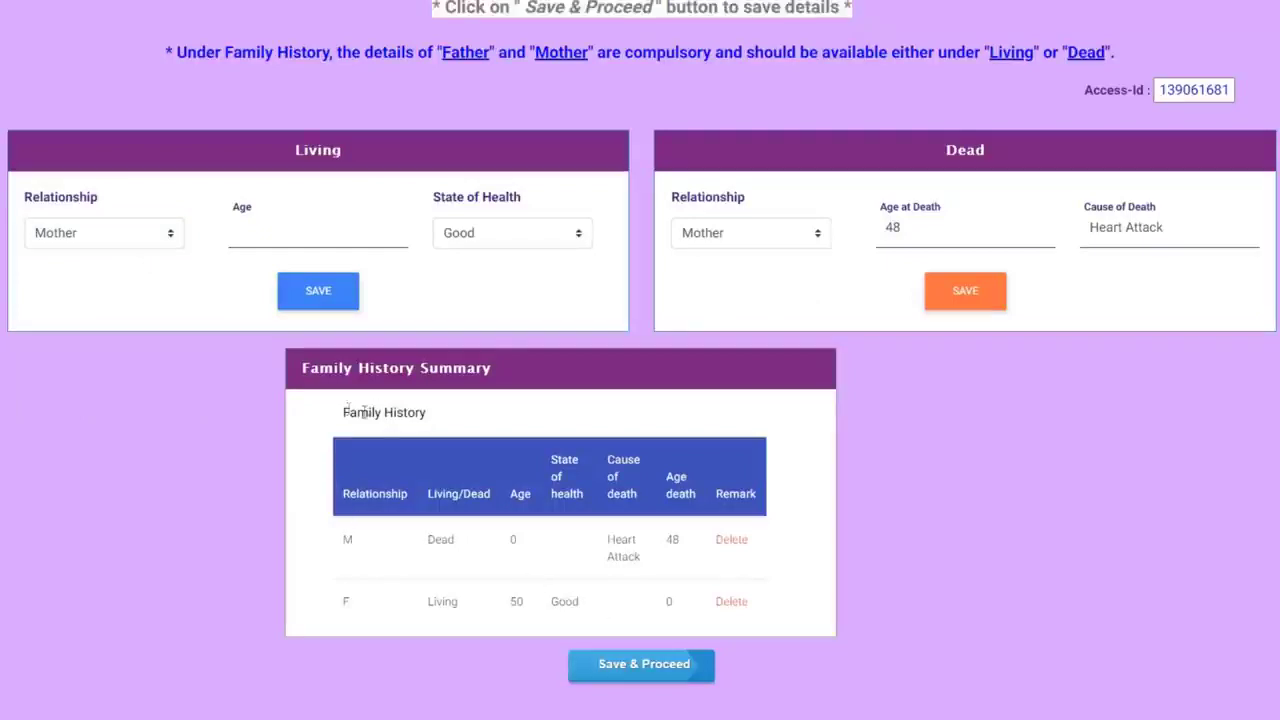
drag(350, 412, 428, 414)
click(800, 603)
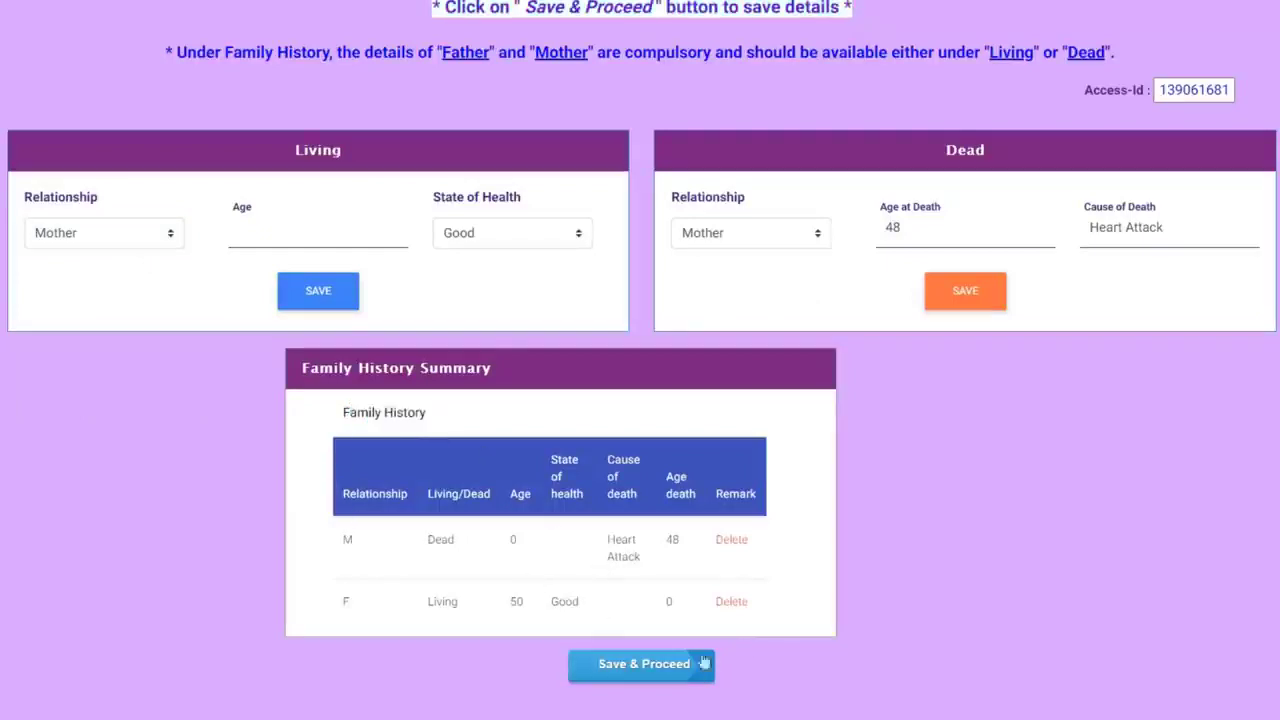
click(648, 677)
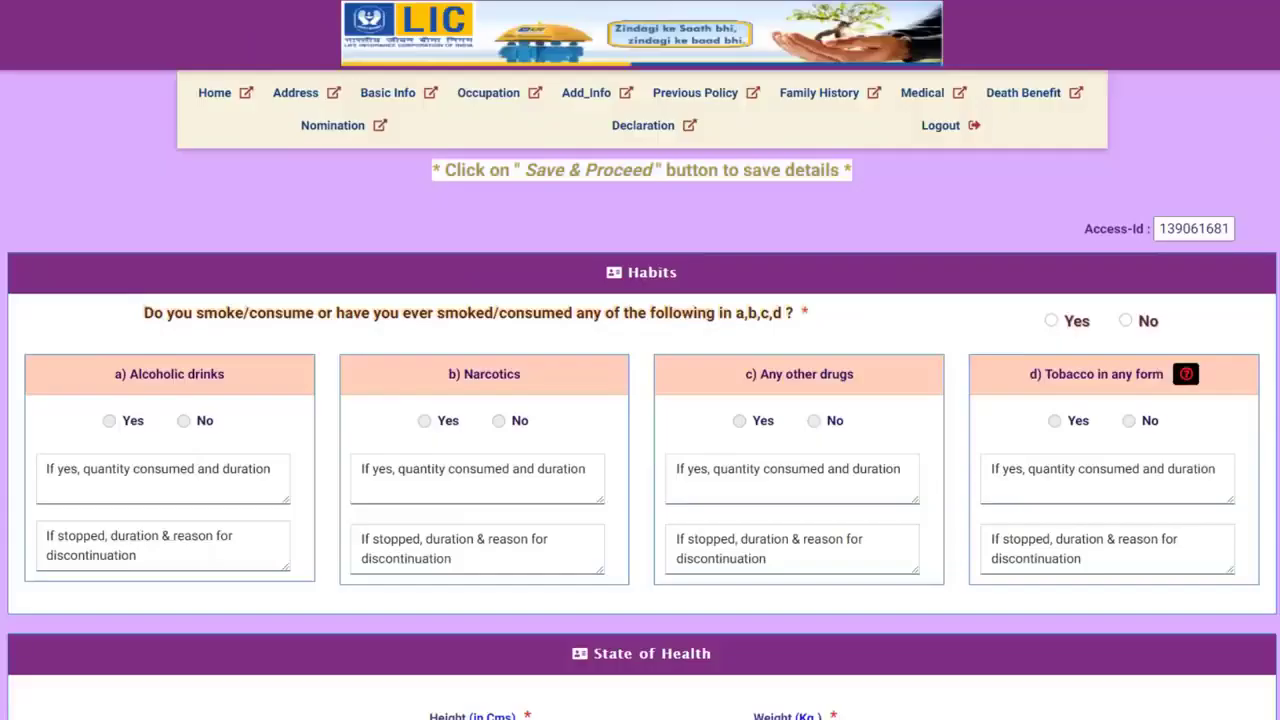
Review the Habits question on alcohol, narcotics, other drugs and tobacco, and answer No.
scroll(404, 518, down, 1)
drag(614, 191, 640, 191)
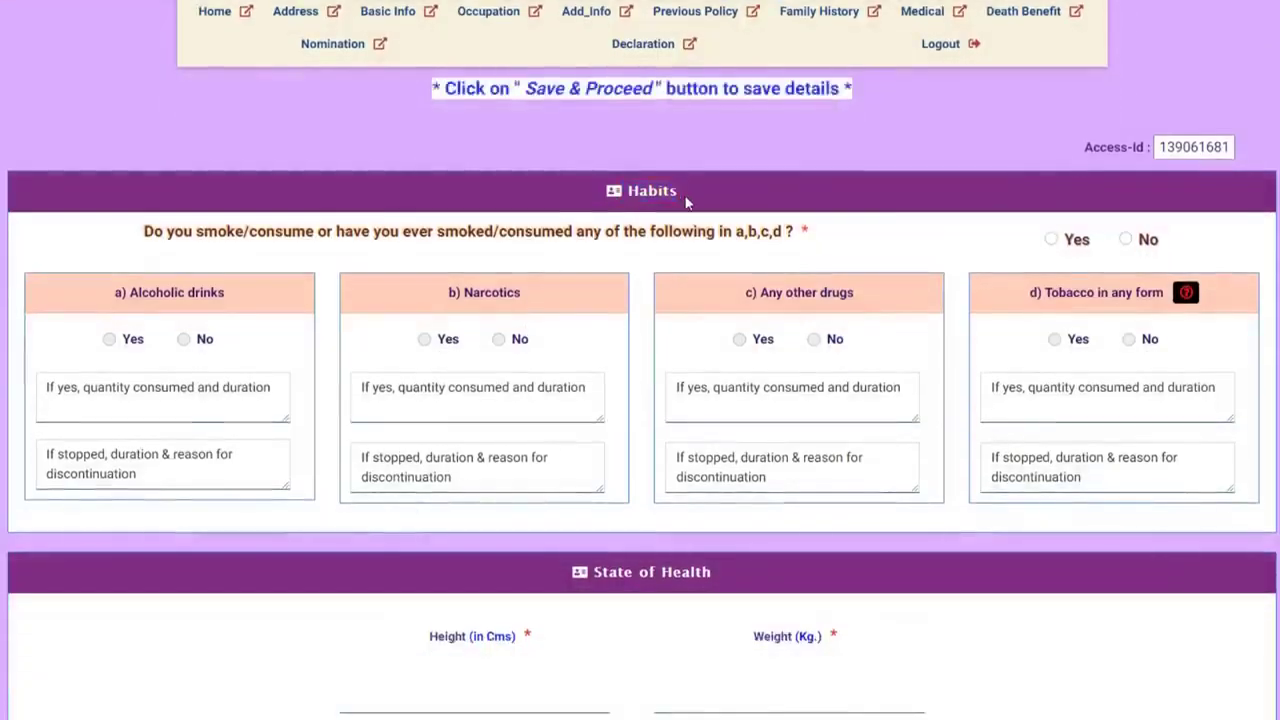
drag(440, 232, 498, 232)
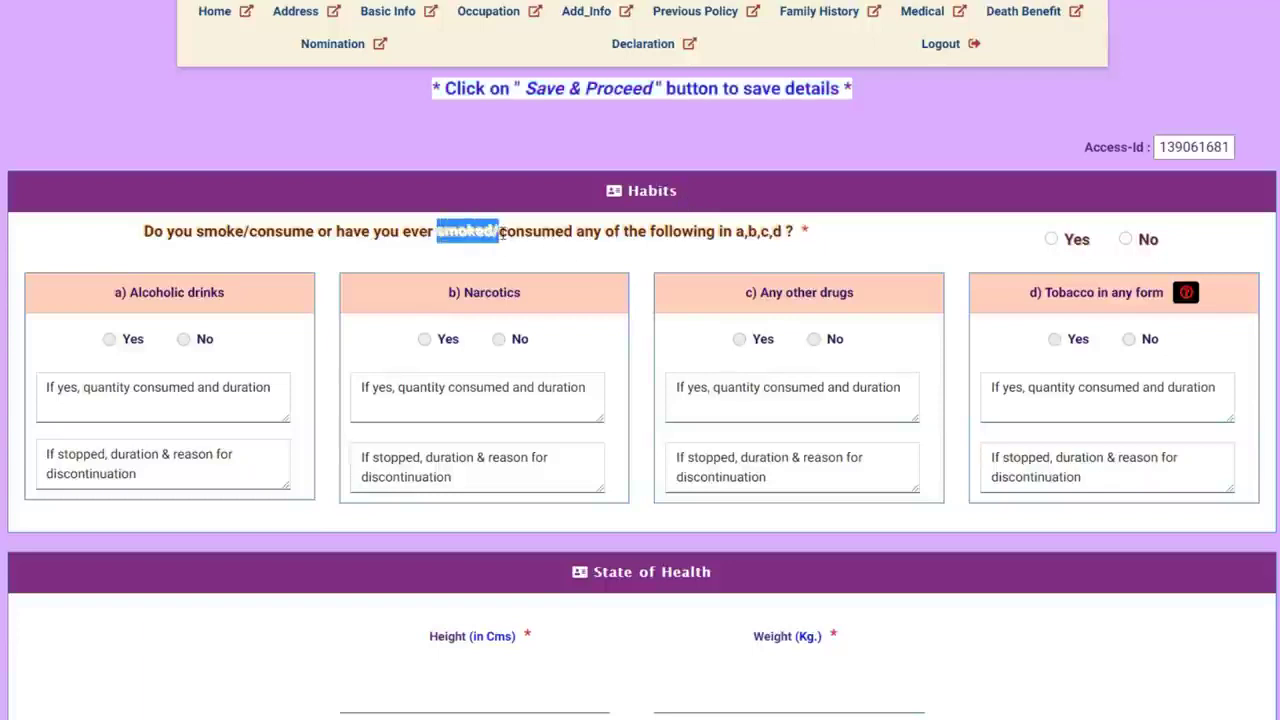
click(288, 232)
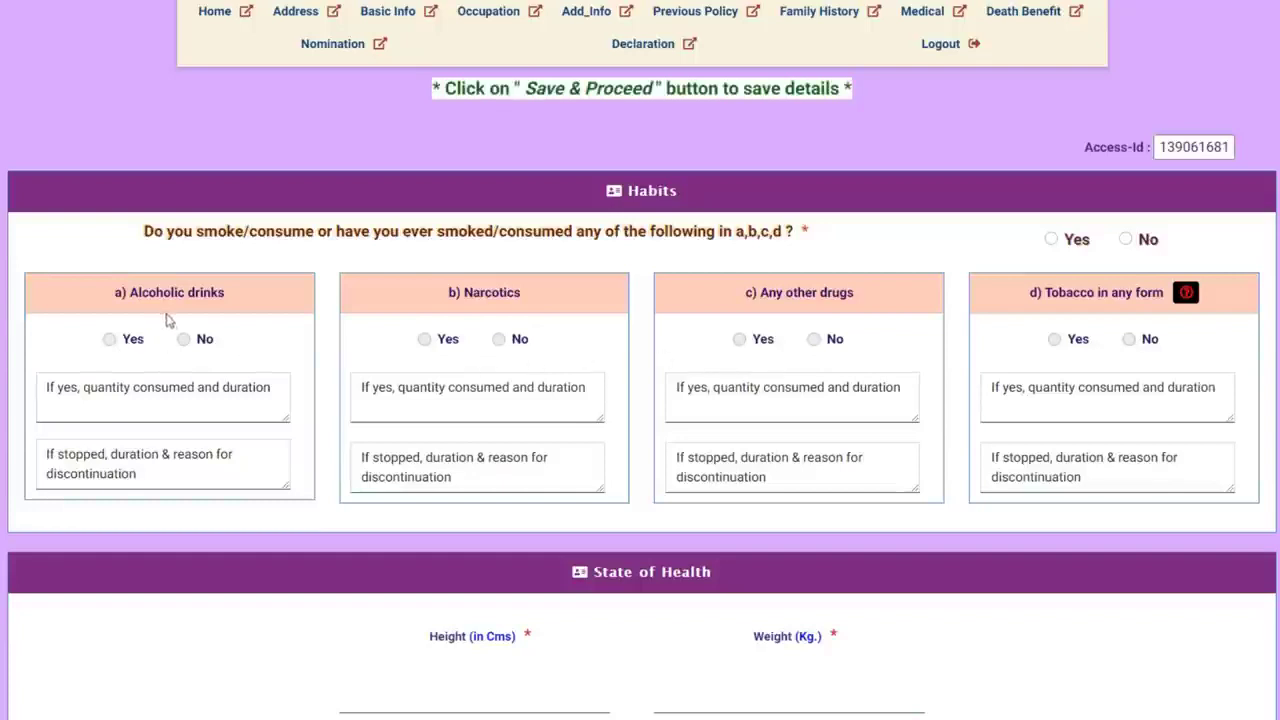
drag(131, 292, 190, 272)
click(212, 290)
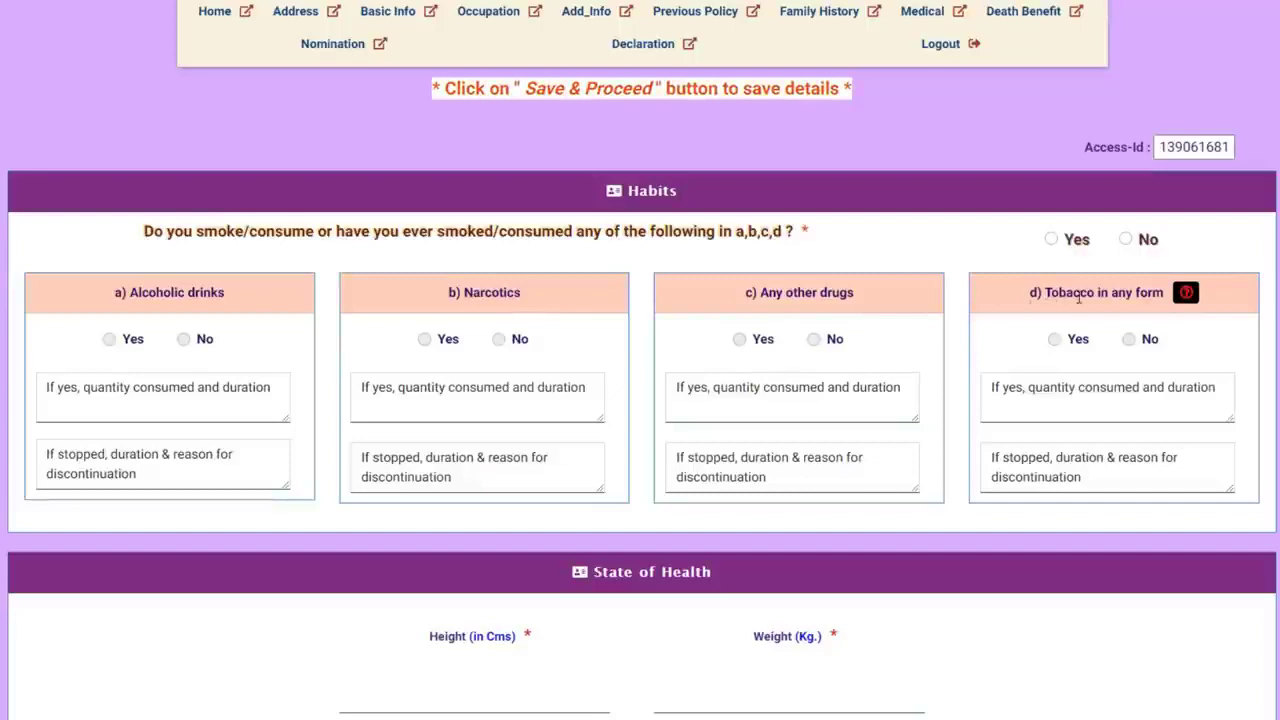
click(1128, 239)
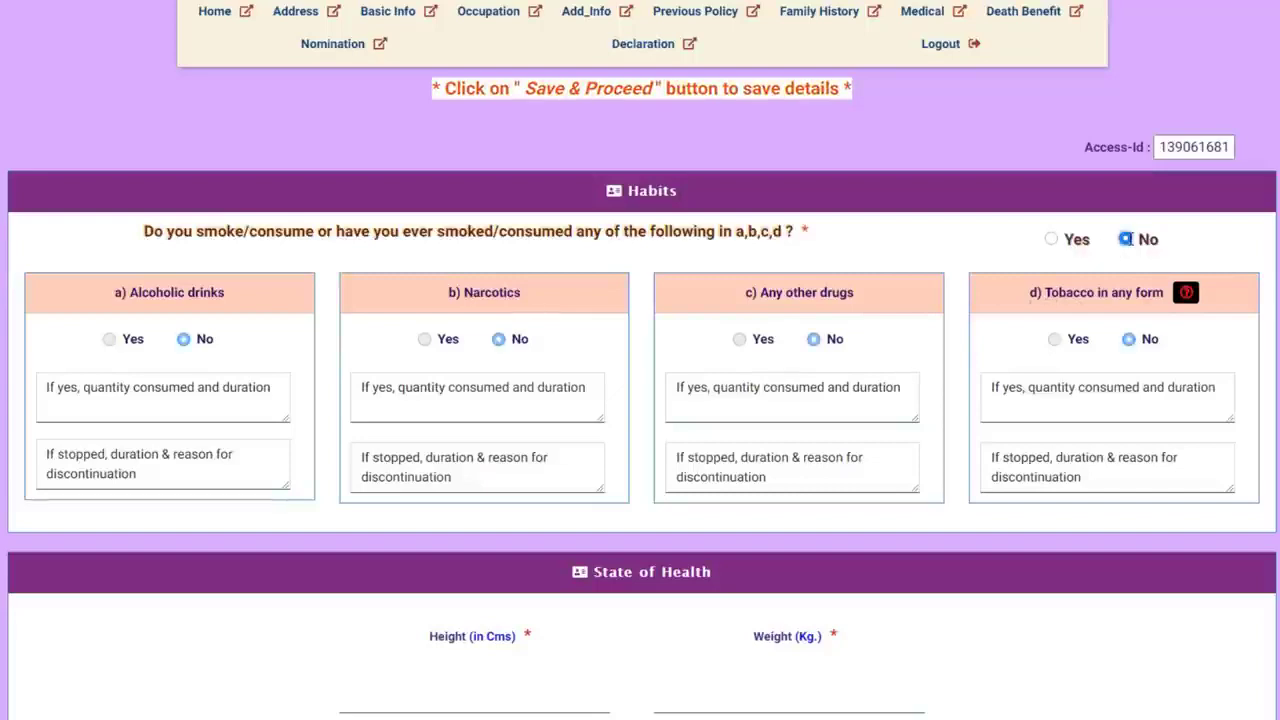
Fill in State of Health with height 160 cm, weight 65 kg and usual state of health Good.
scroll(505, 485, down, 3)
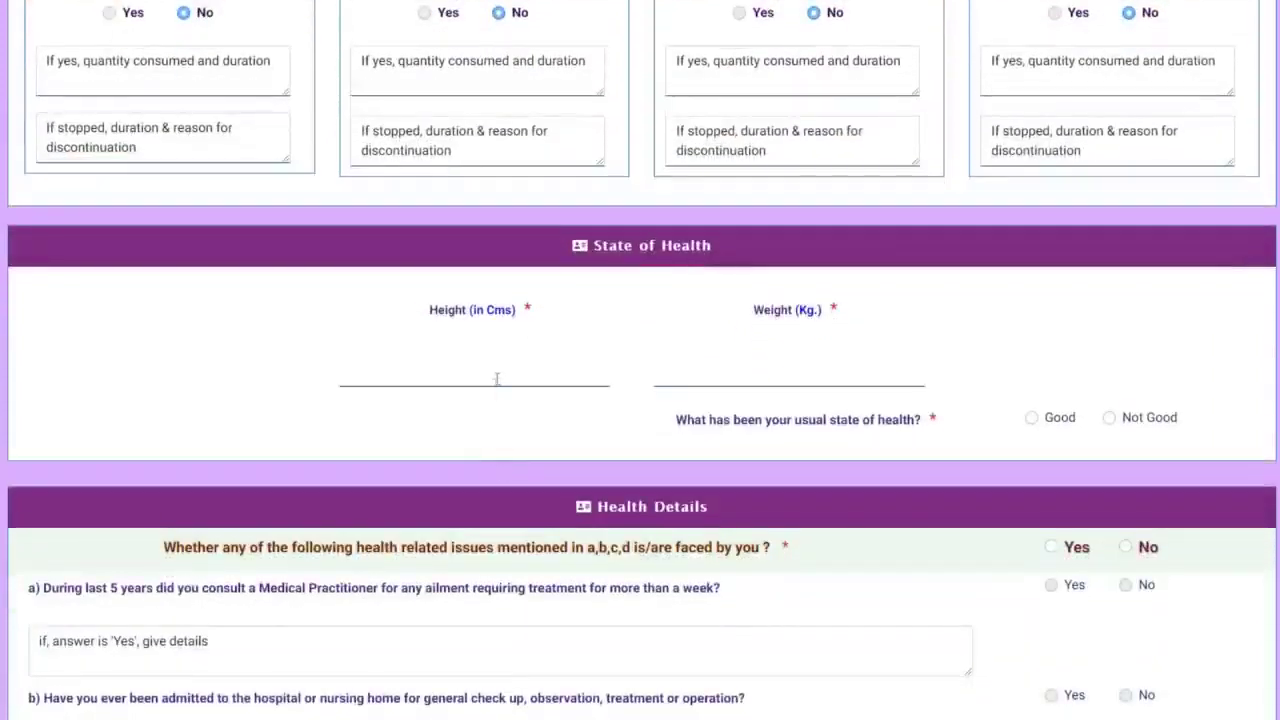
click(498, 378)
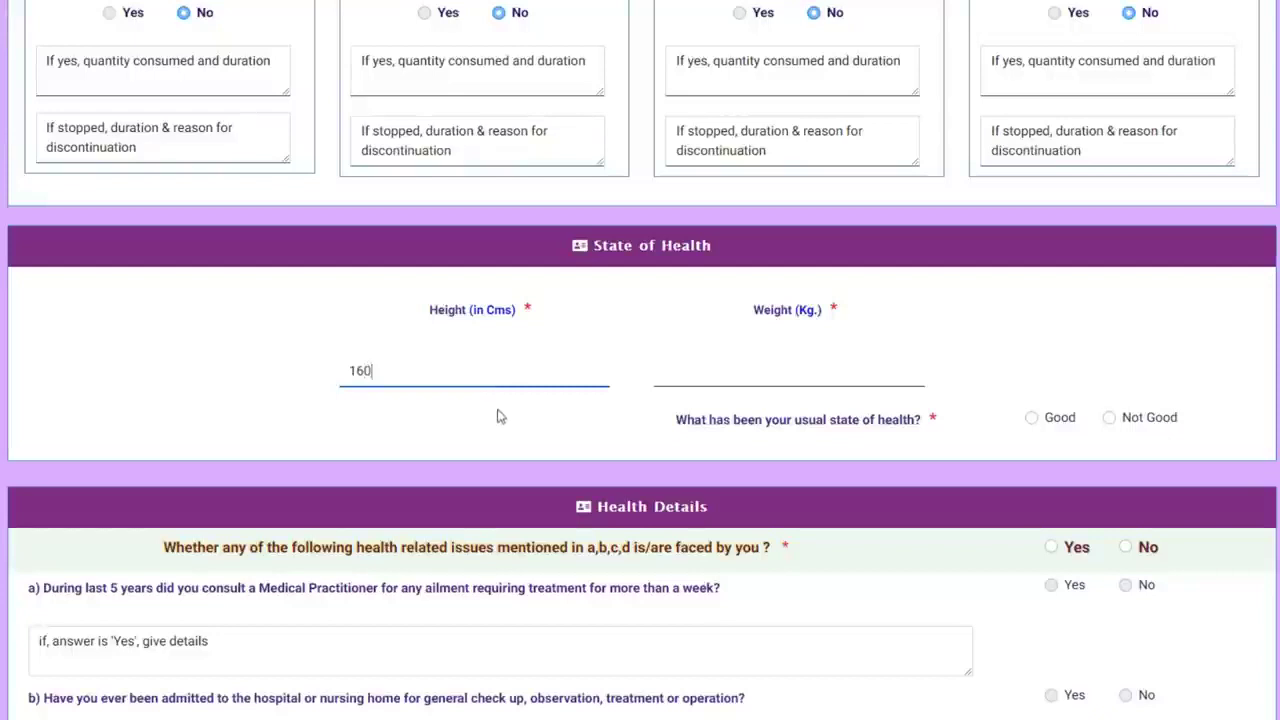
click(723, 375)
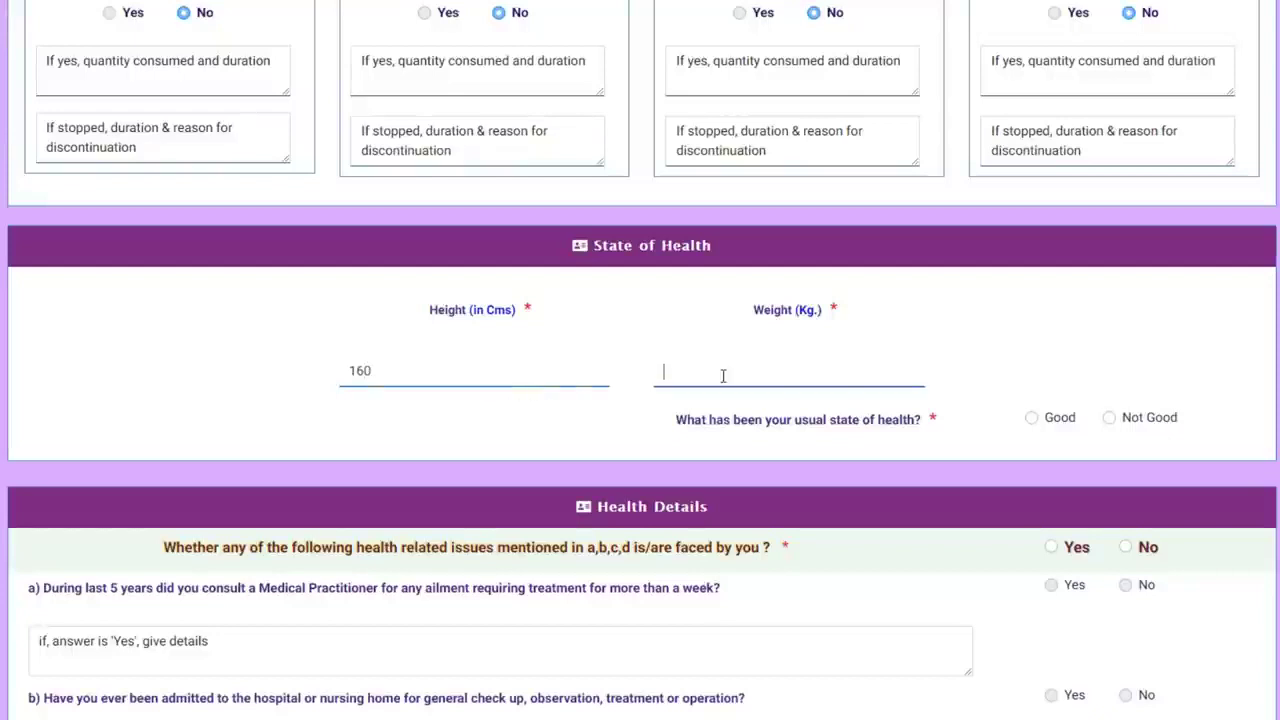
text(65)
click(1003, 362)
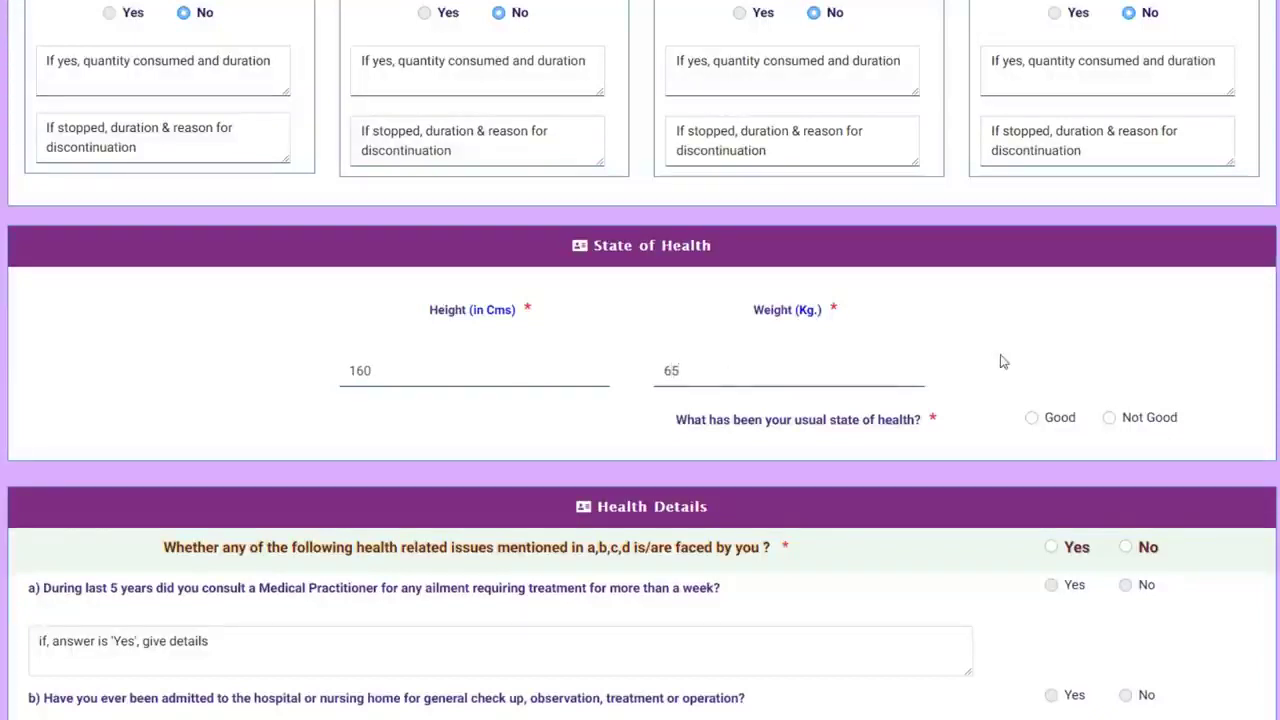
scroll(1003, 362, down, 1)
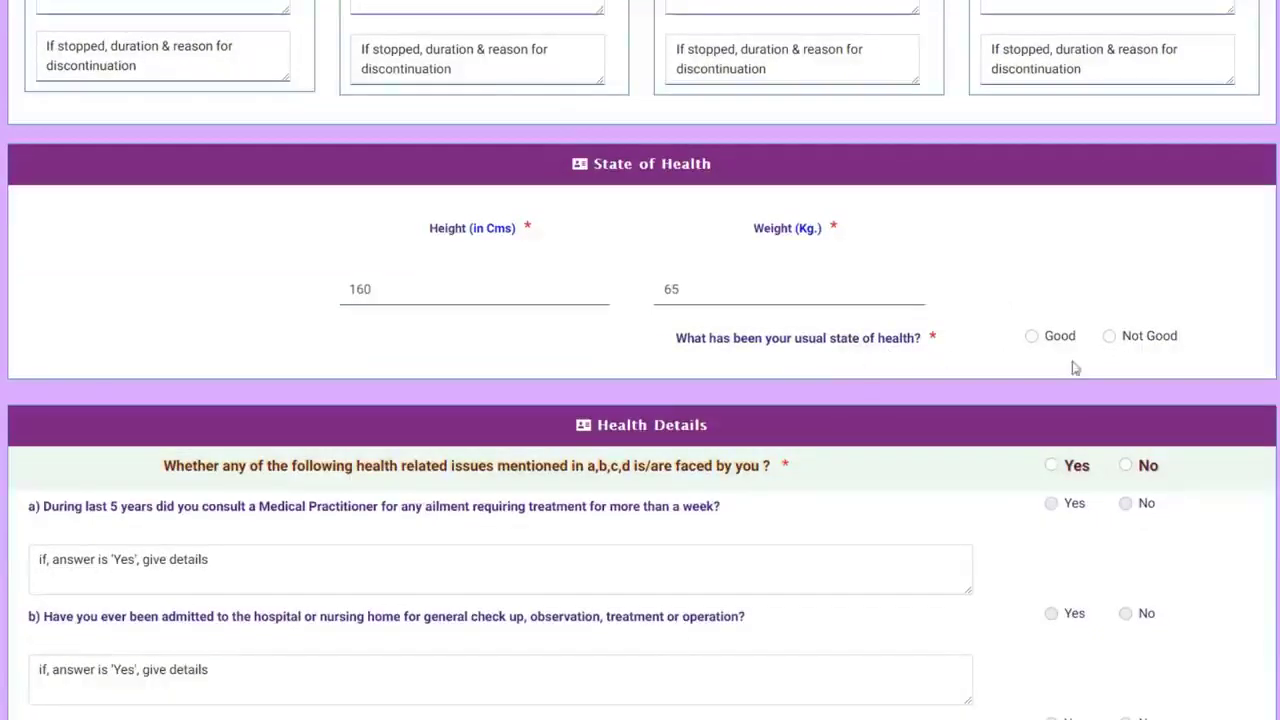
click(1034, 337)
Review the Health Details questions on medical consultation, hospital admission and absence from work, and answer No to all of them.
scroll(929, 357, down, 4)
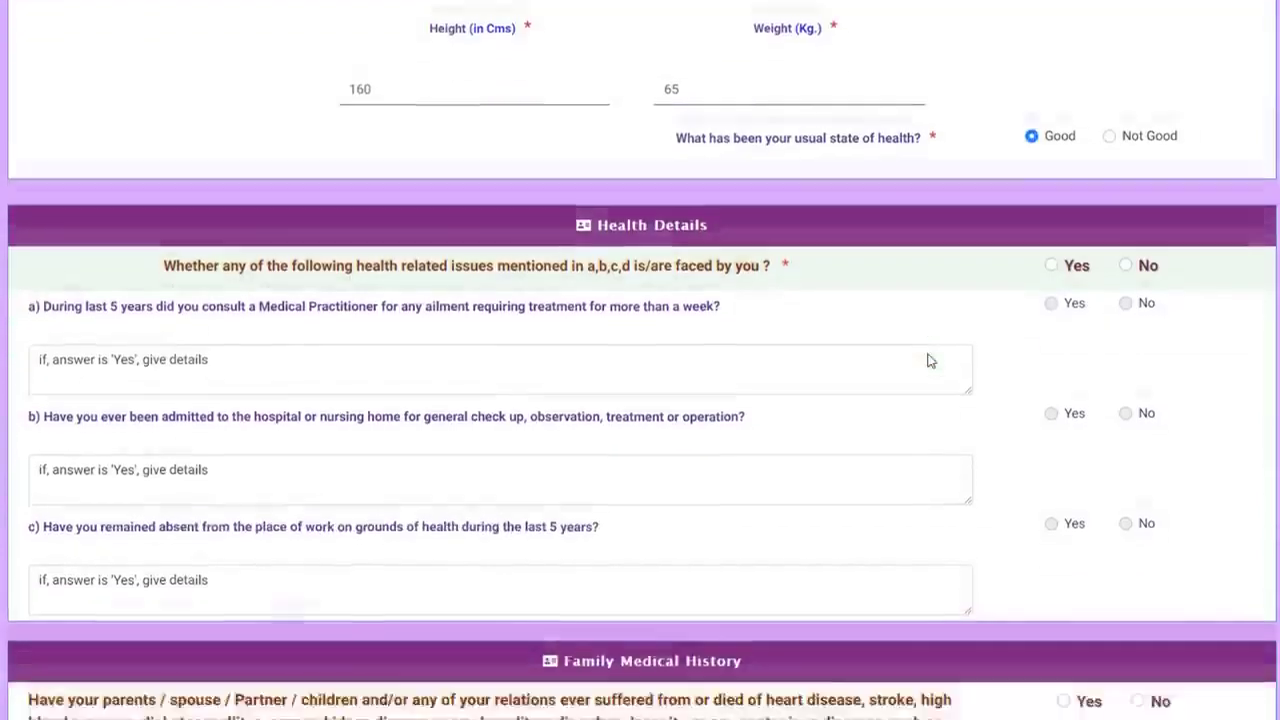
drag(598, 101, 711, 109)
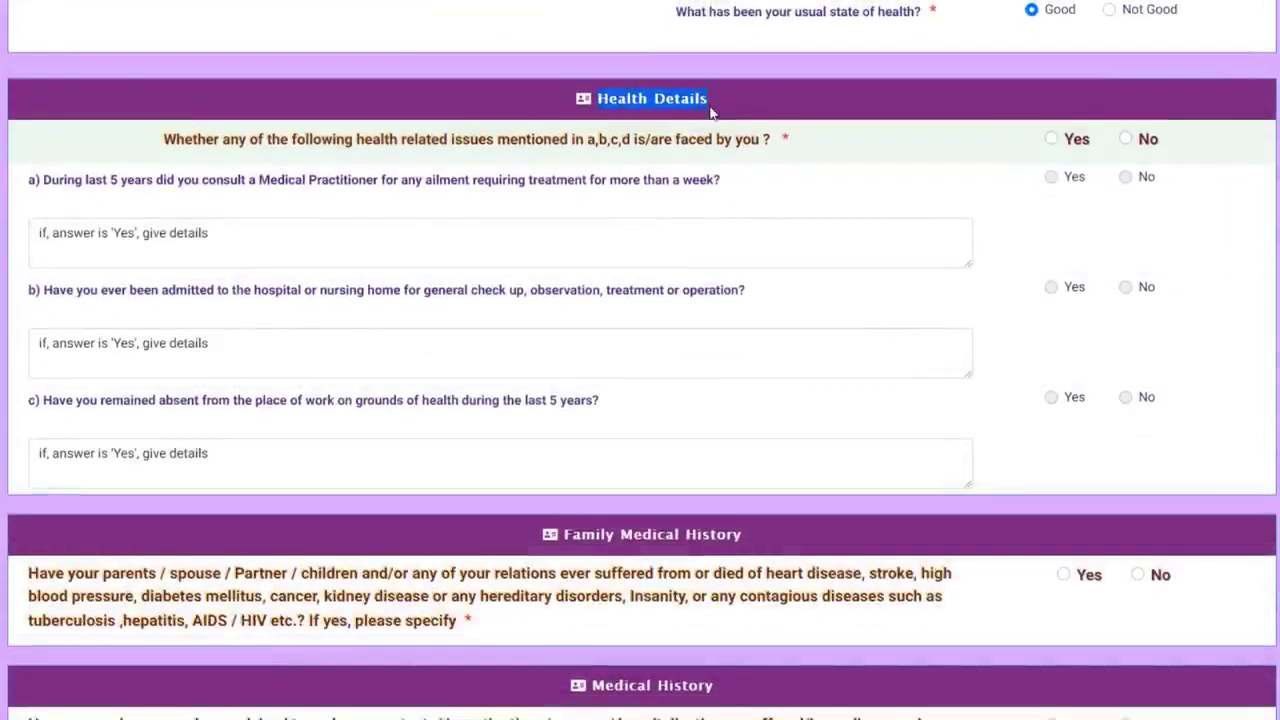
drag(111, 181, 372, 181)
click(115, 185)
drag(111, 181, 376, 183)
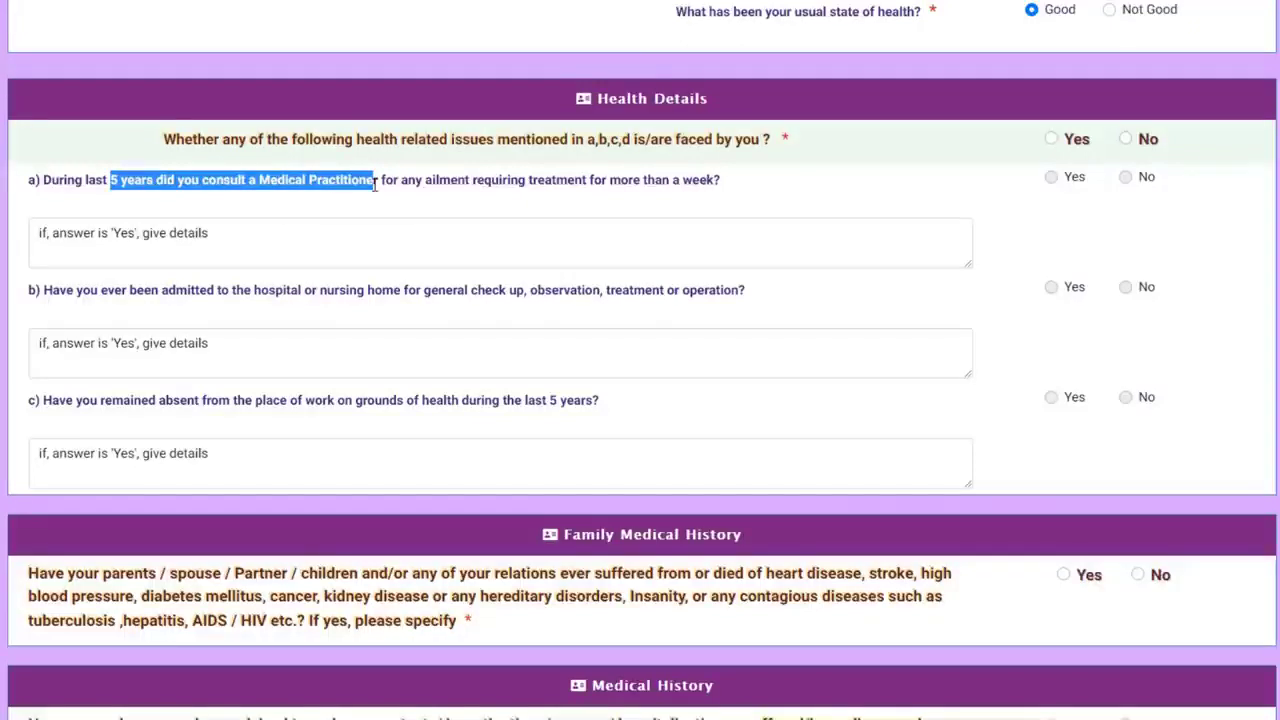
click(422, 183)
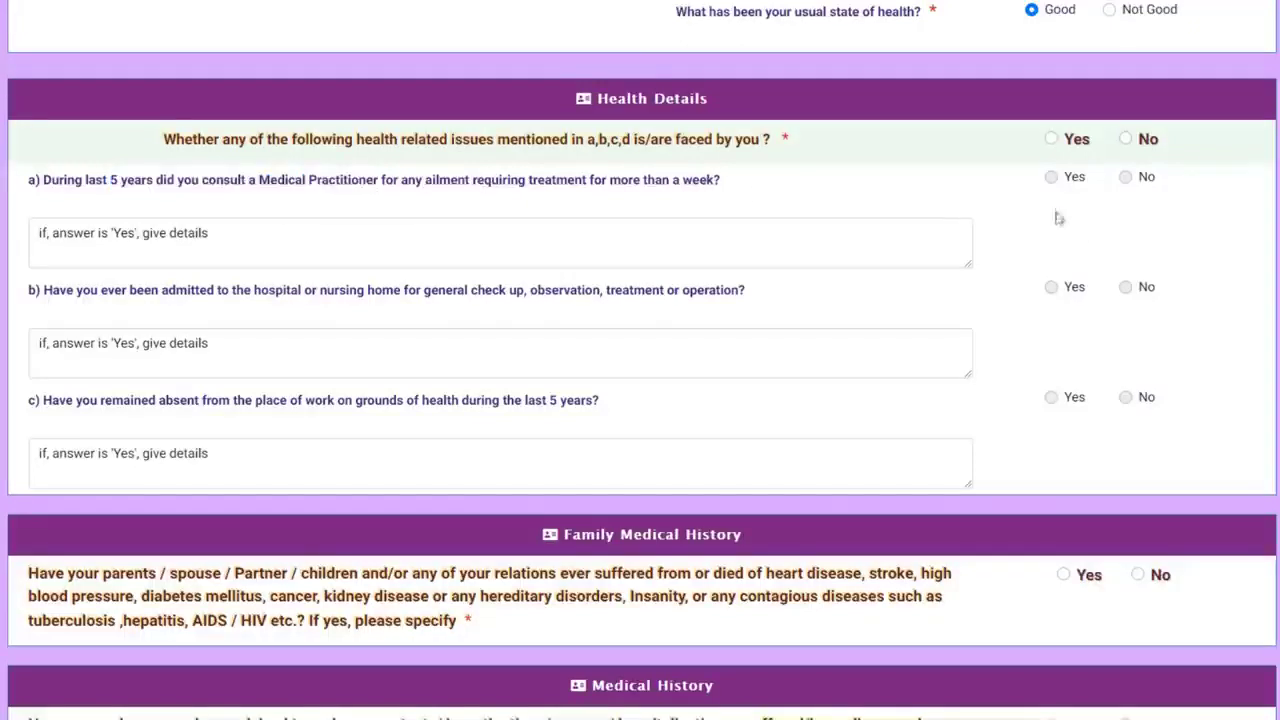
scroll(491, 331, down, 1)
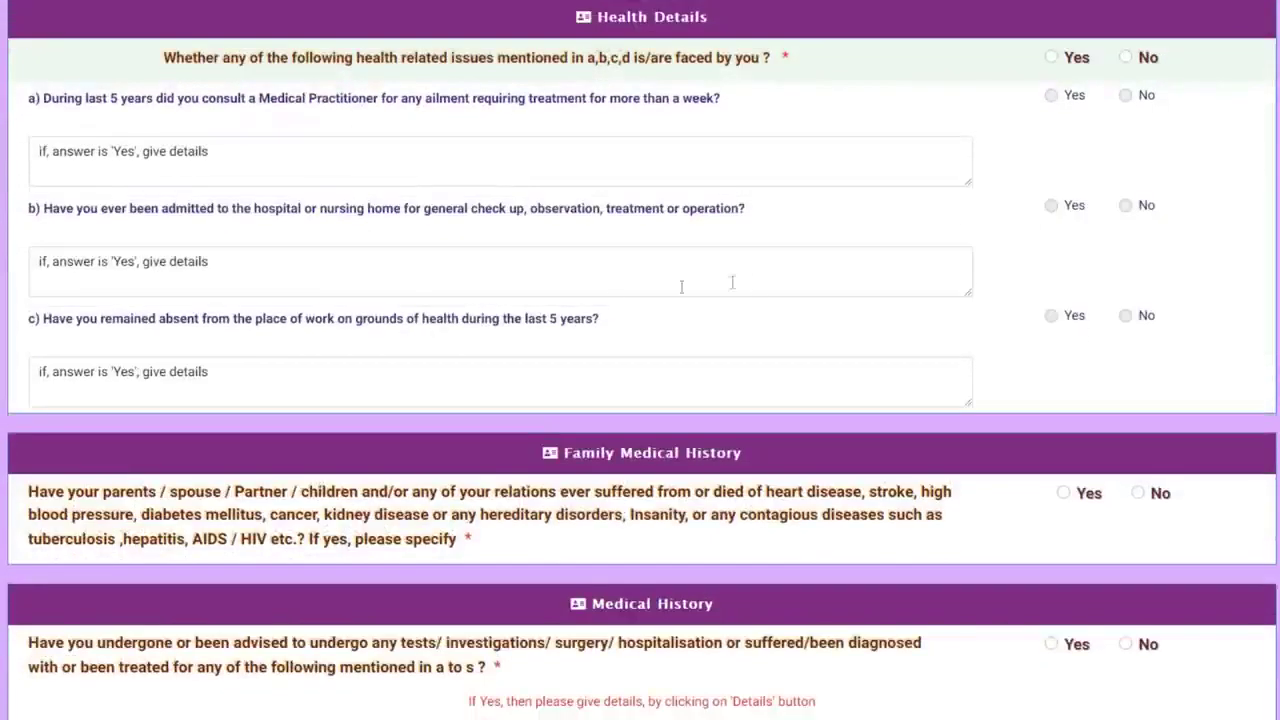
scroll(1126, 68, down, 3)
click(1126, 70)
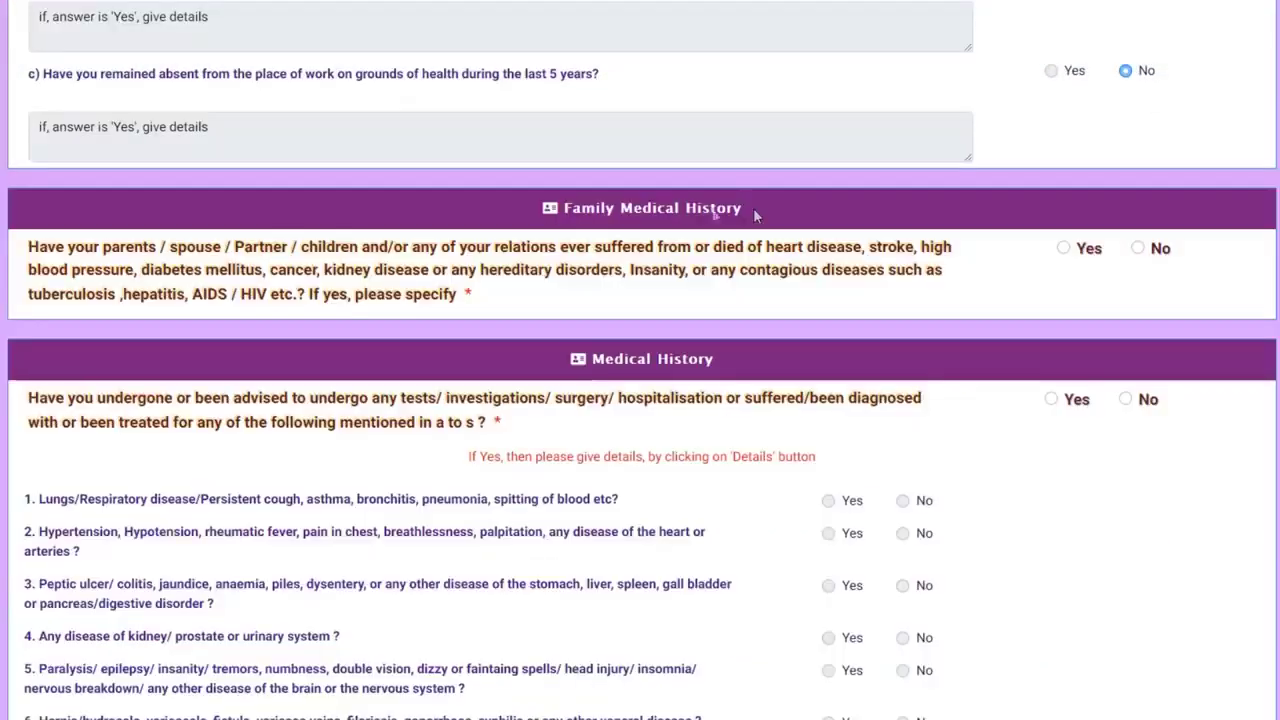
Review the Family Medical History question on hereditary and contagious diseases among relatives, and answer No.
drag(563, 208, 740, 208)
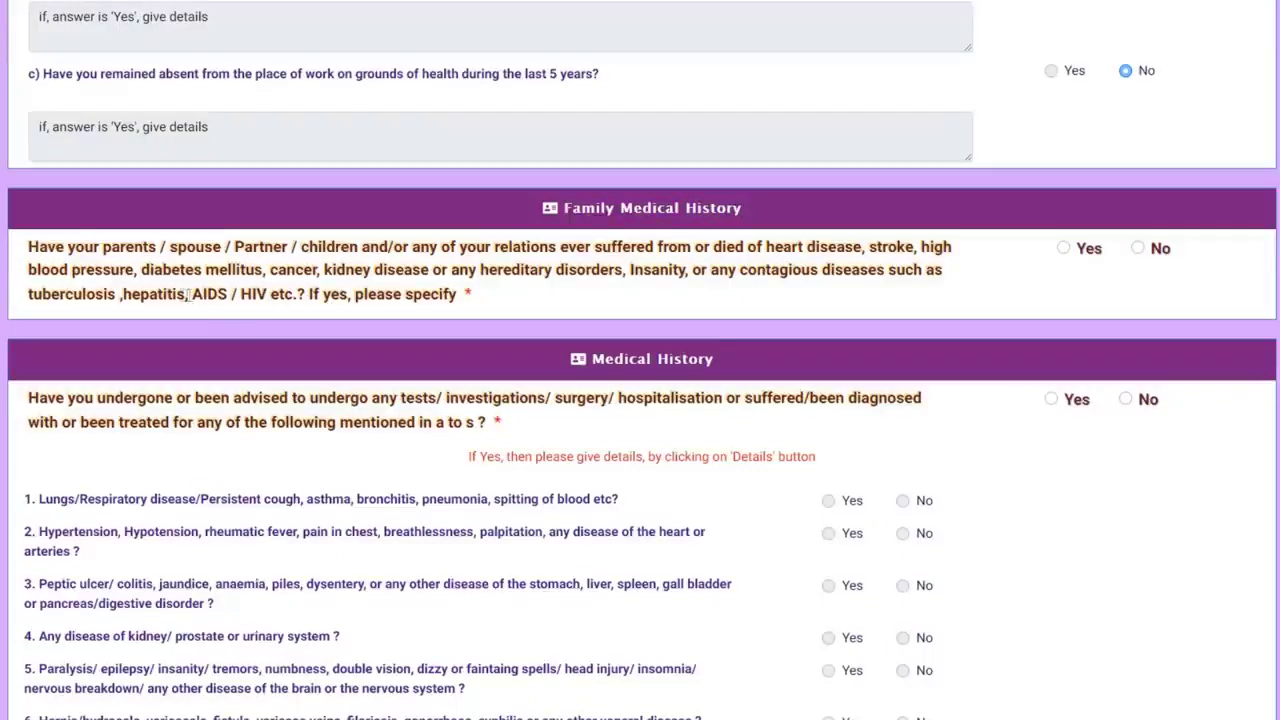
drag(190, 294, 268, 291)
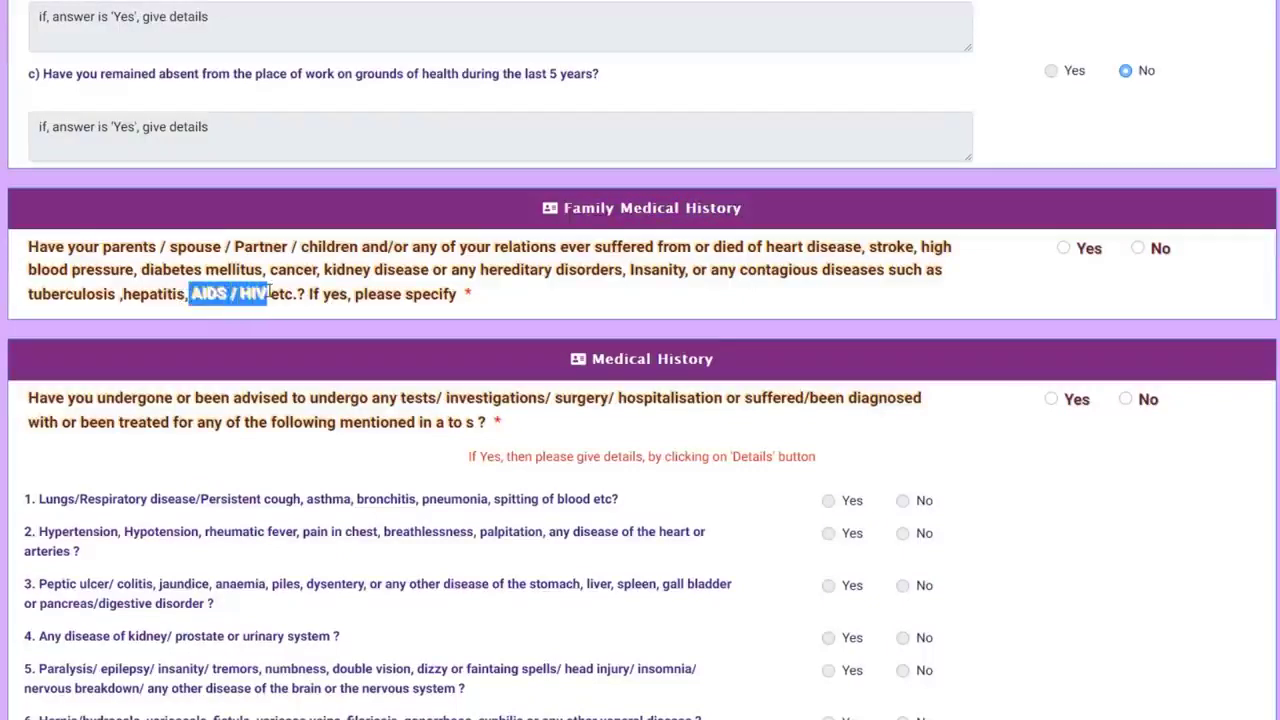
click(48, 294)
drag(32, 294, 128, 294)
click(133, 293)
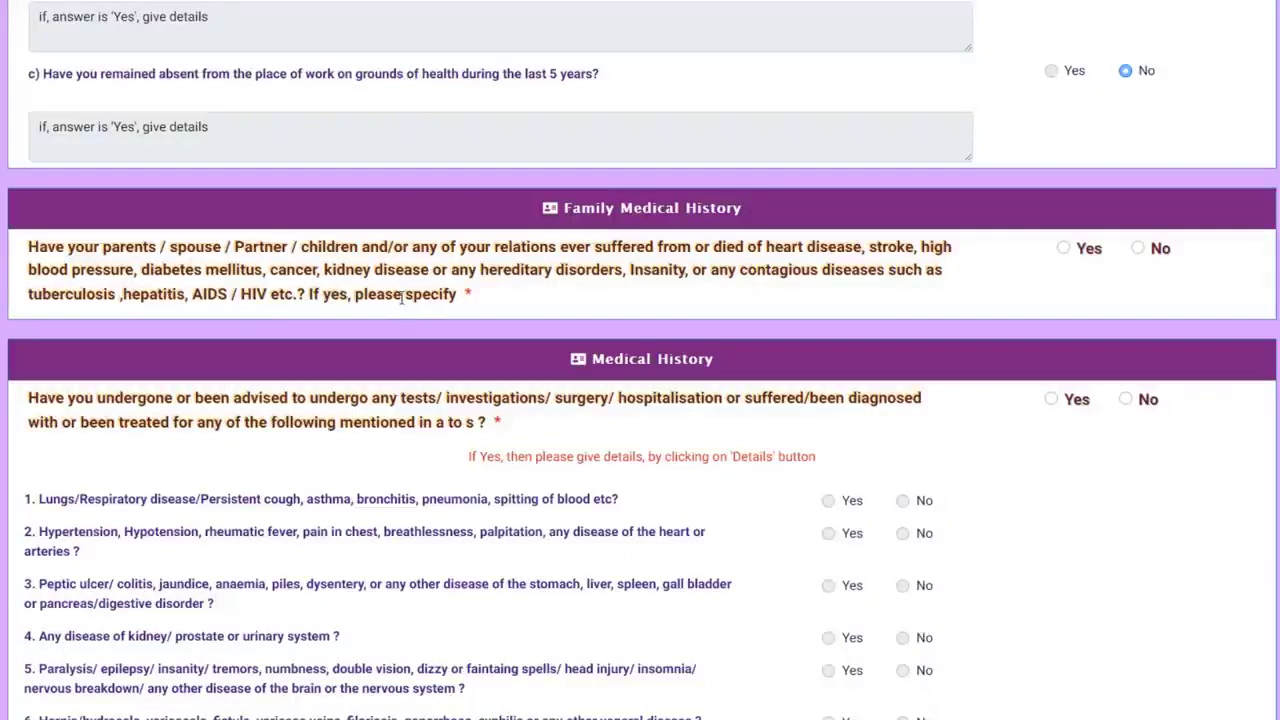
click(1138, 249)
Answer No to the Medical History question covering the 15 listed ailments, then save the medical details and proceed.
scroll(1054, 320, down, 2)
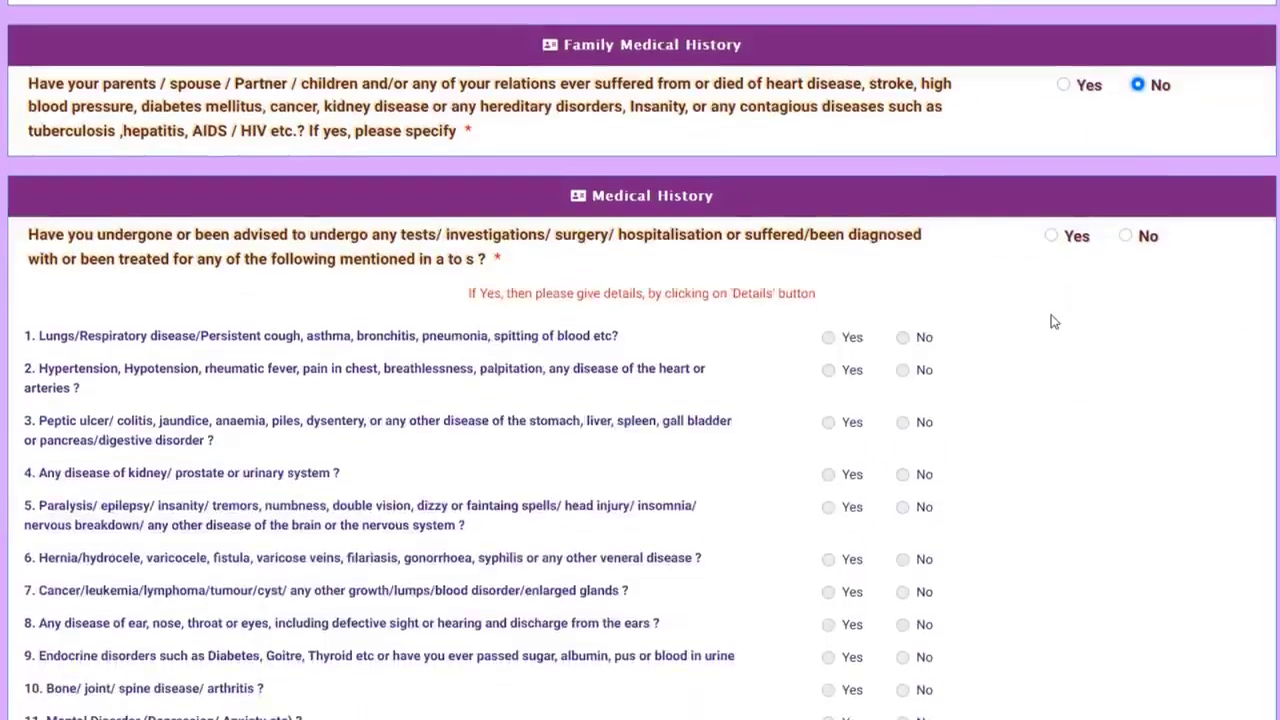
scroll(866, 210, down, 2)
drag(592, 33, 712, 38)
click(218, 315)
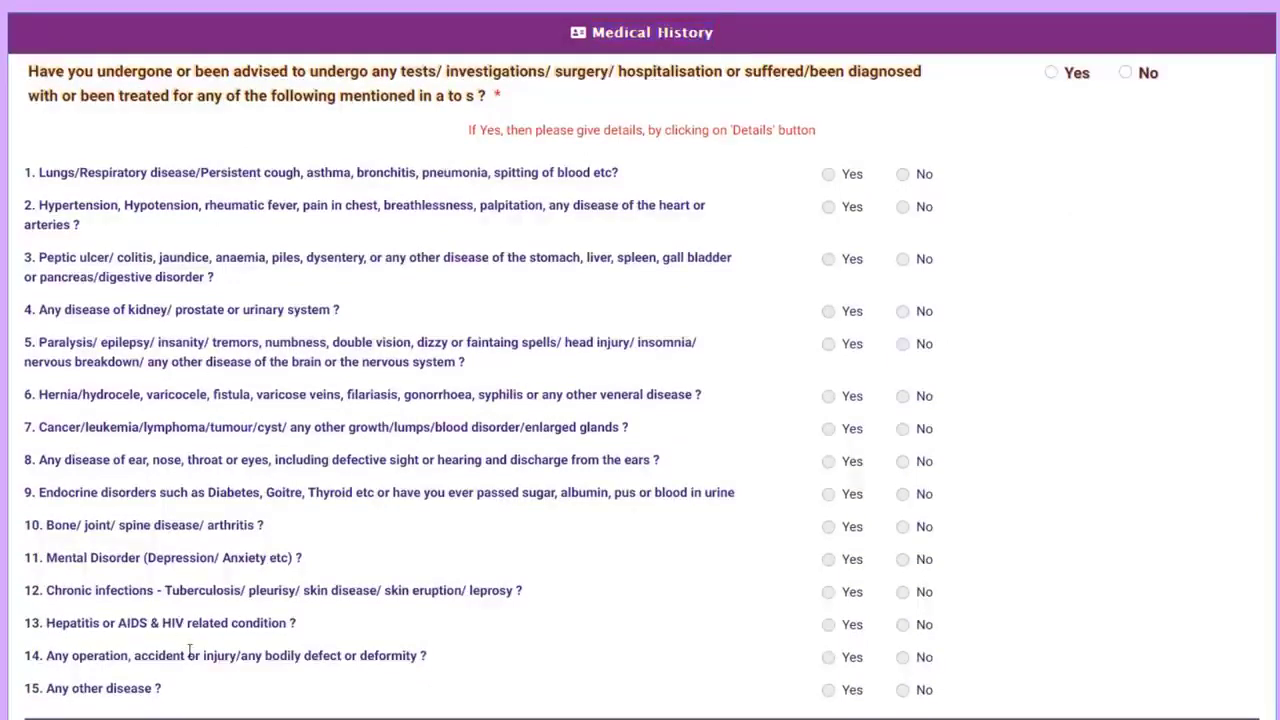
drag(39, 172, 233, 655)
click(233, 655)
click(1126, 73)
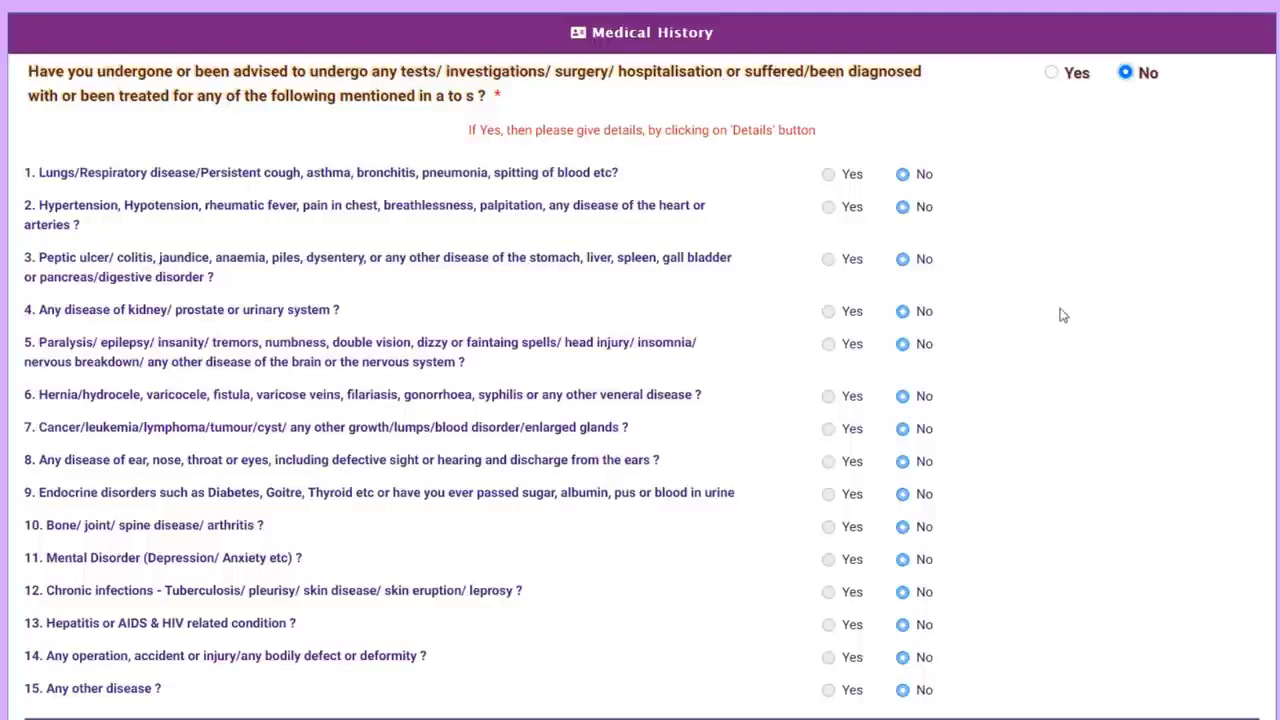
scroll(1063, 315, down, 1)
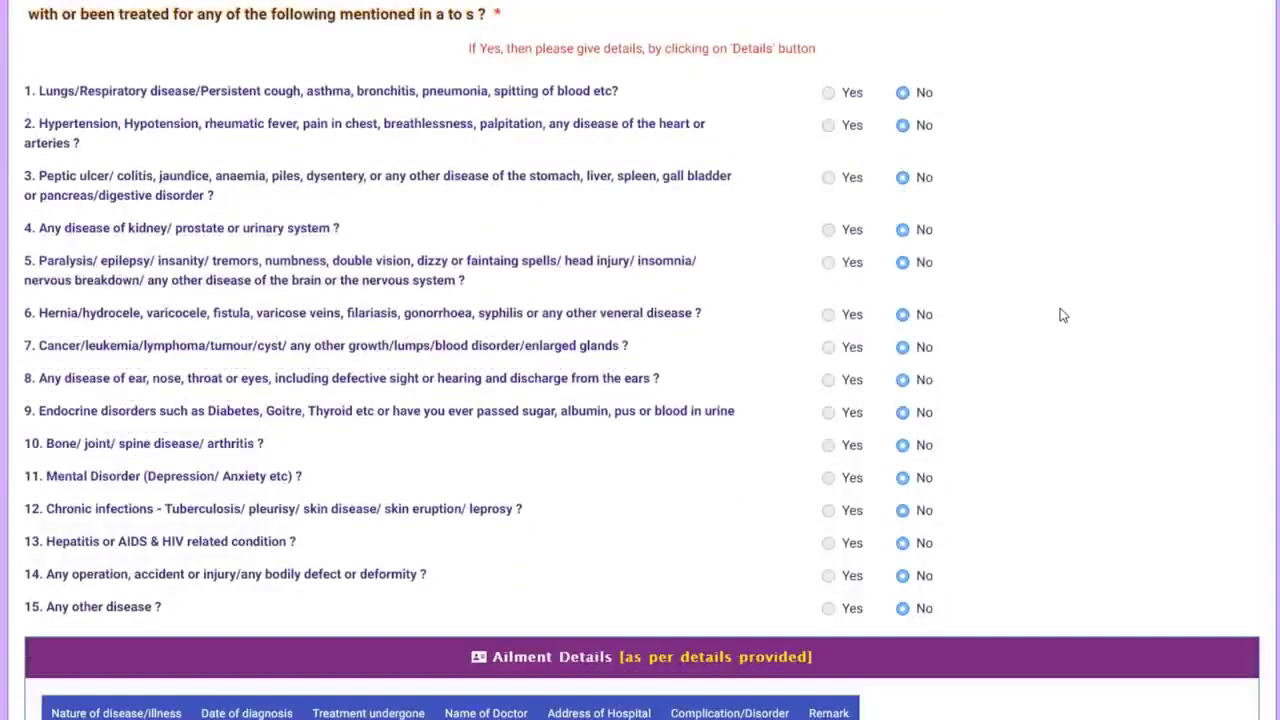
scroll(1063, 315, down, 2)
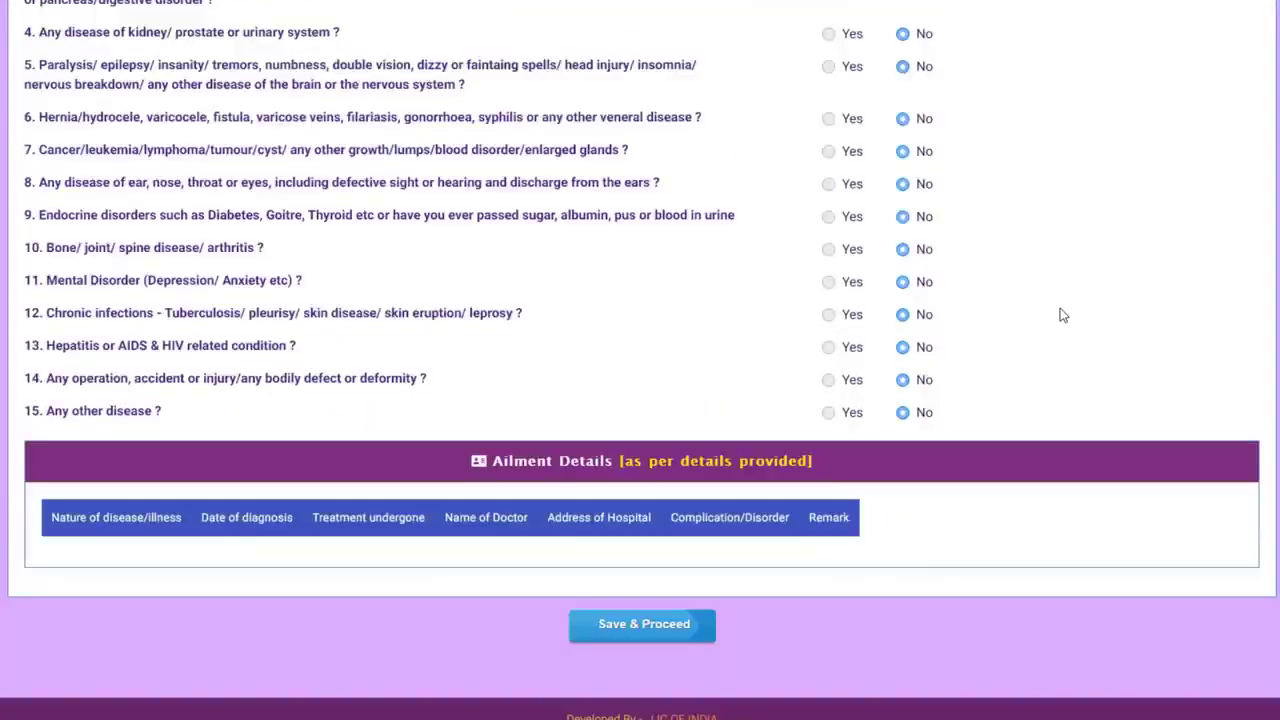
click(657, 643)
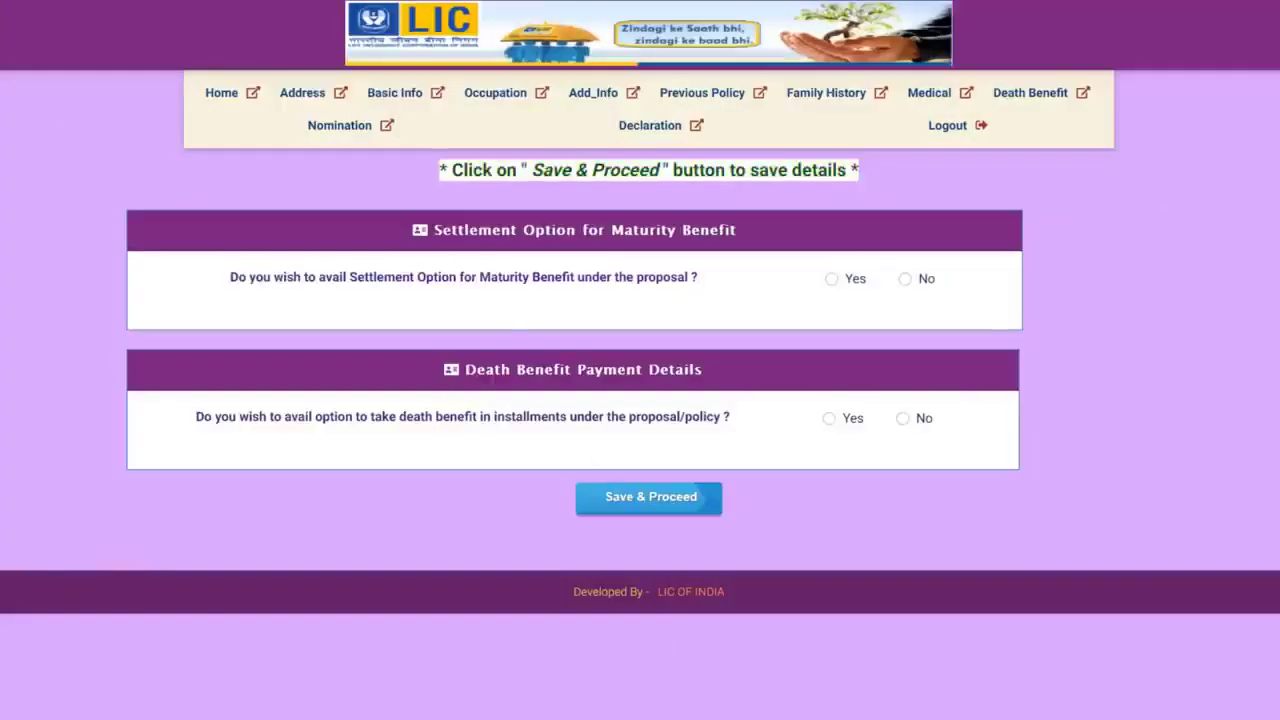
Decline both the Settlement Option for Maturity Benefit and the death benefit in installments, then save and proceed.
drag(435, 231, 743, 245)
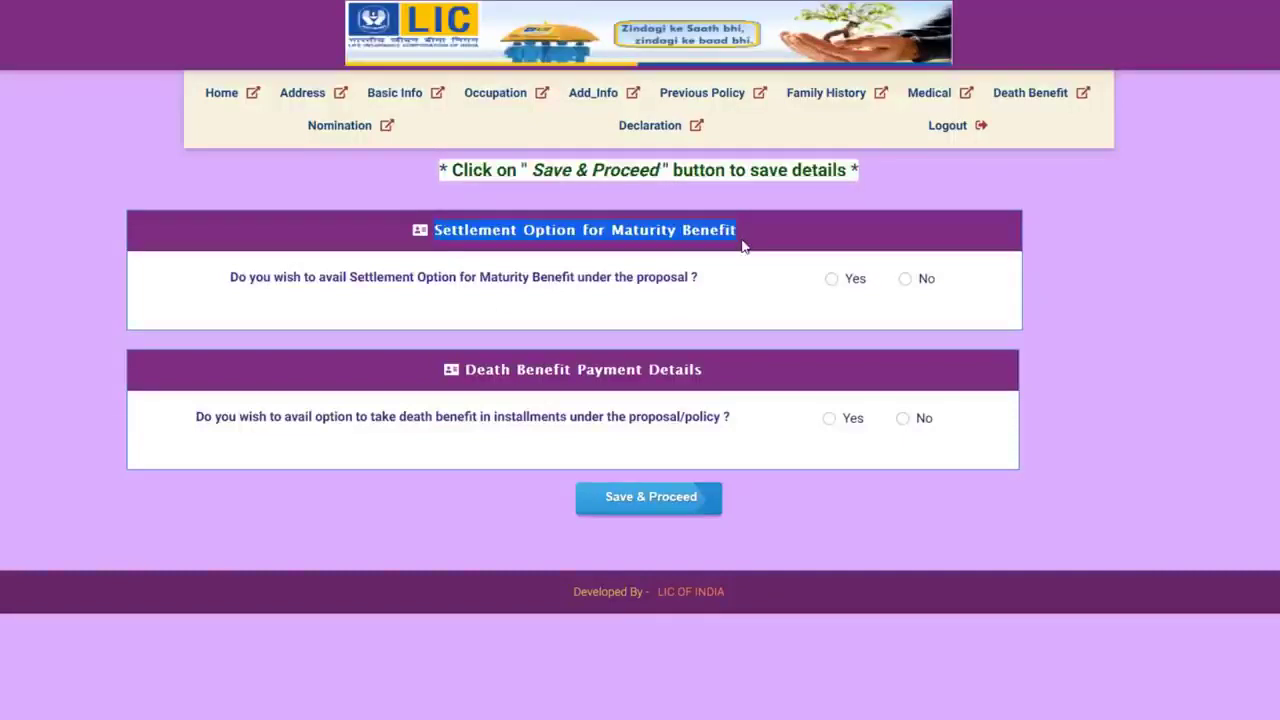
click(737, 230)
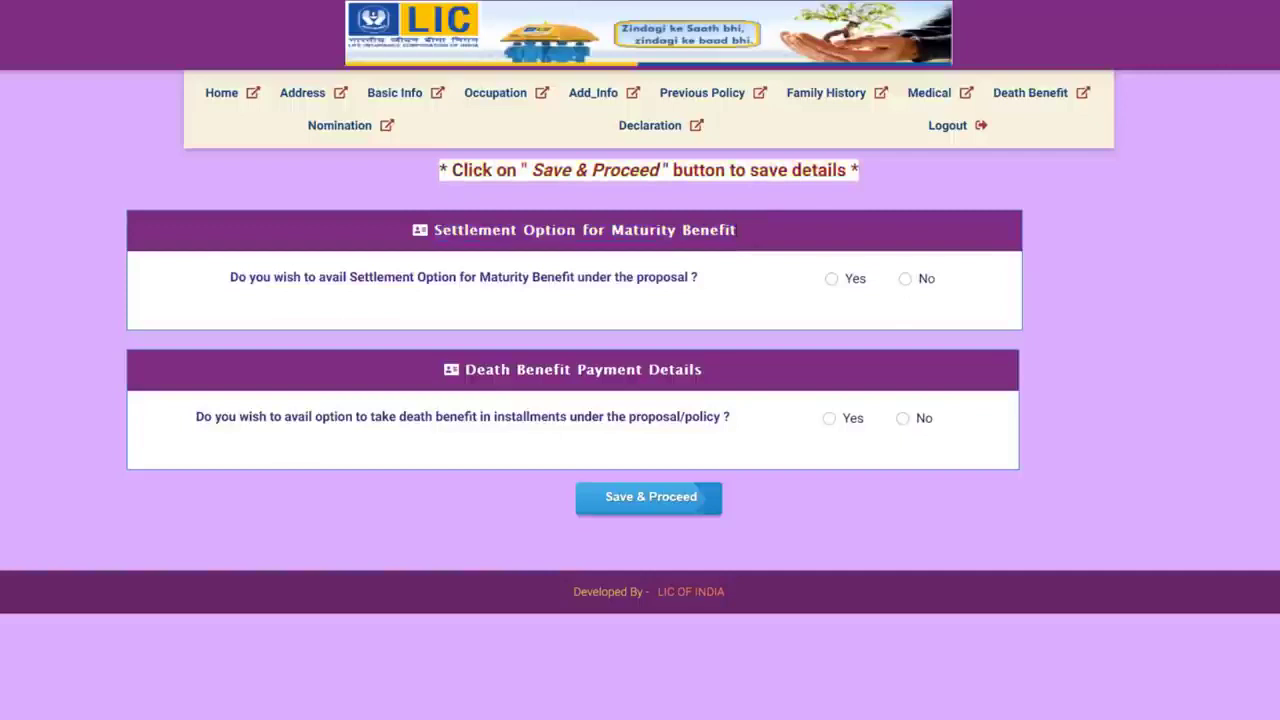
drag(555, 370, 702, 372)
click(562, 421)
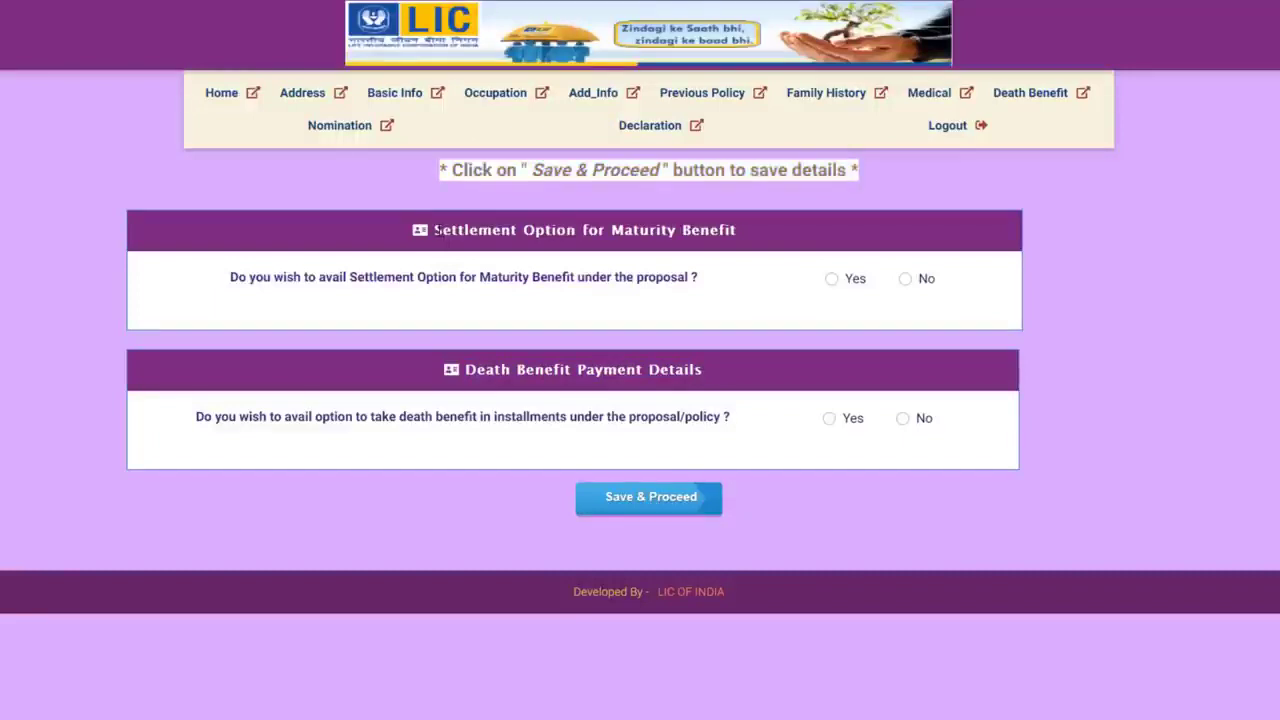
drag(515, 230, 675, 230)
drag(465, 369, 675, 369)
click(713, 387)
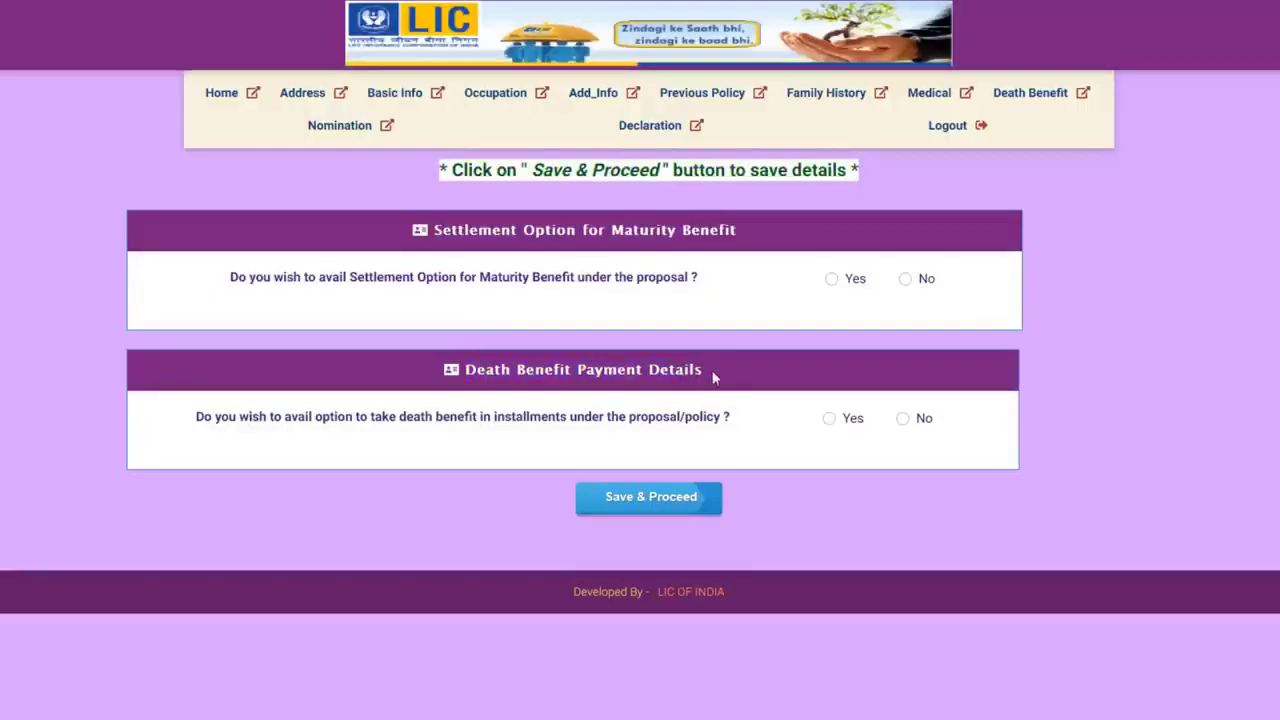
click(905, 278)
click(904, 419)
click(640, 510)
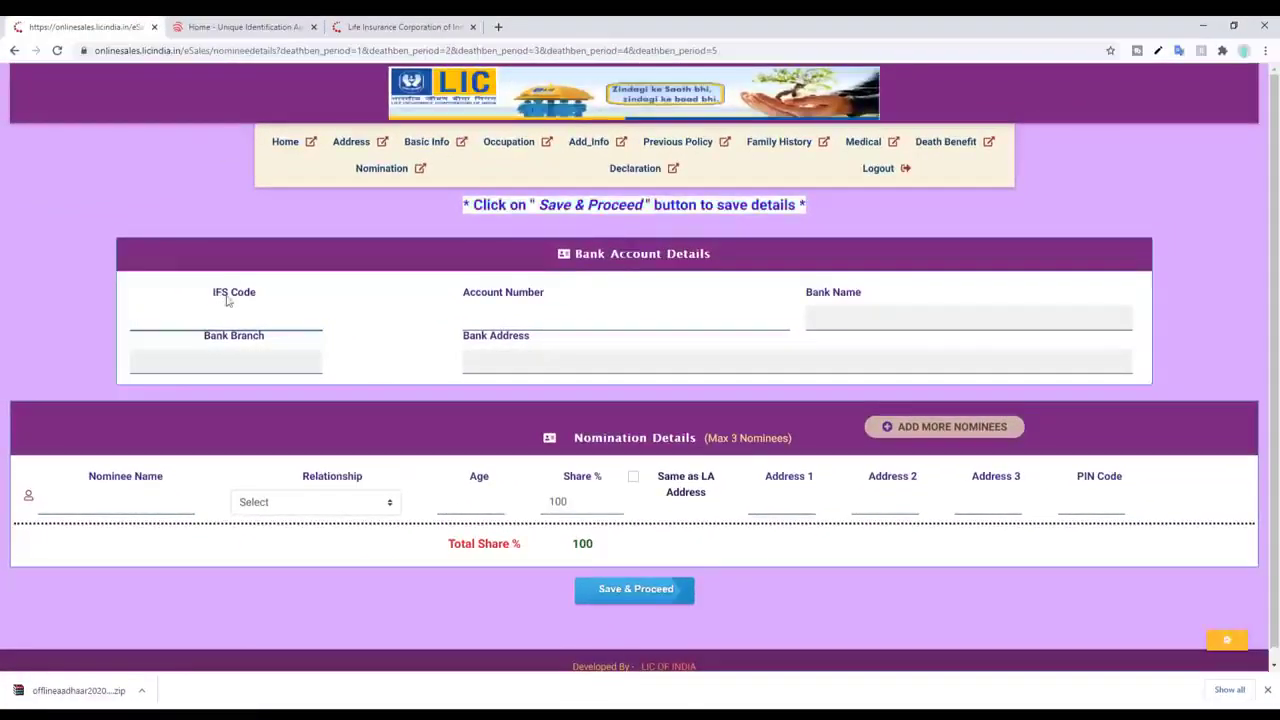
Fill in Bank Account Details with IFS code PUNB0003500 and the bank account number.
click(228, 302)
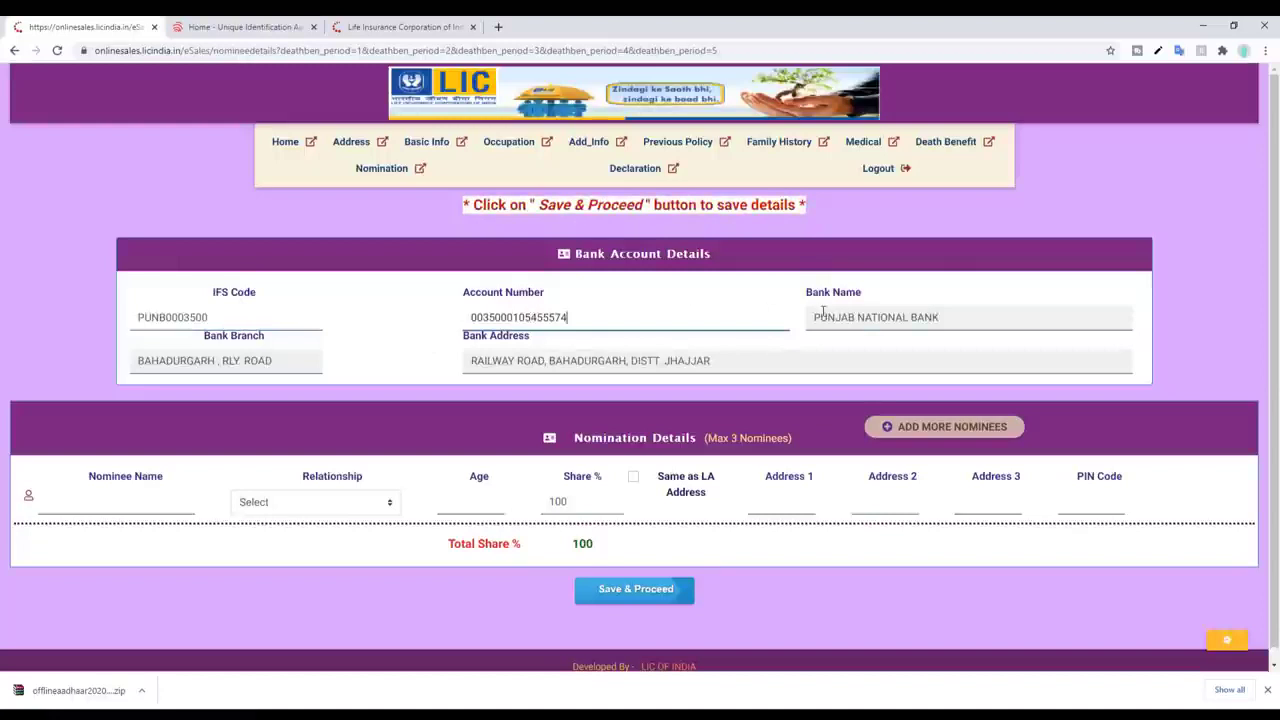
click(430, 364)
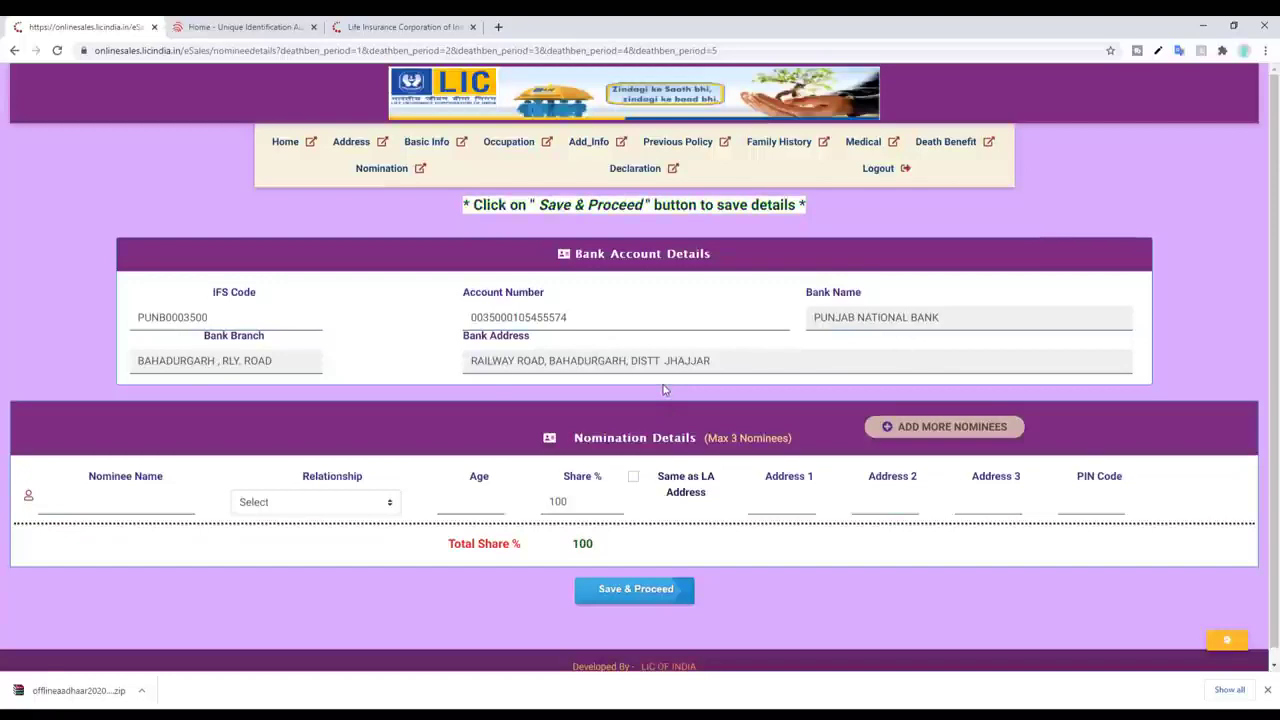
Enter the nominee's name in Nomination Details, with relationship Father and age 50.
click(97, 511)
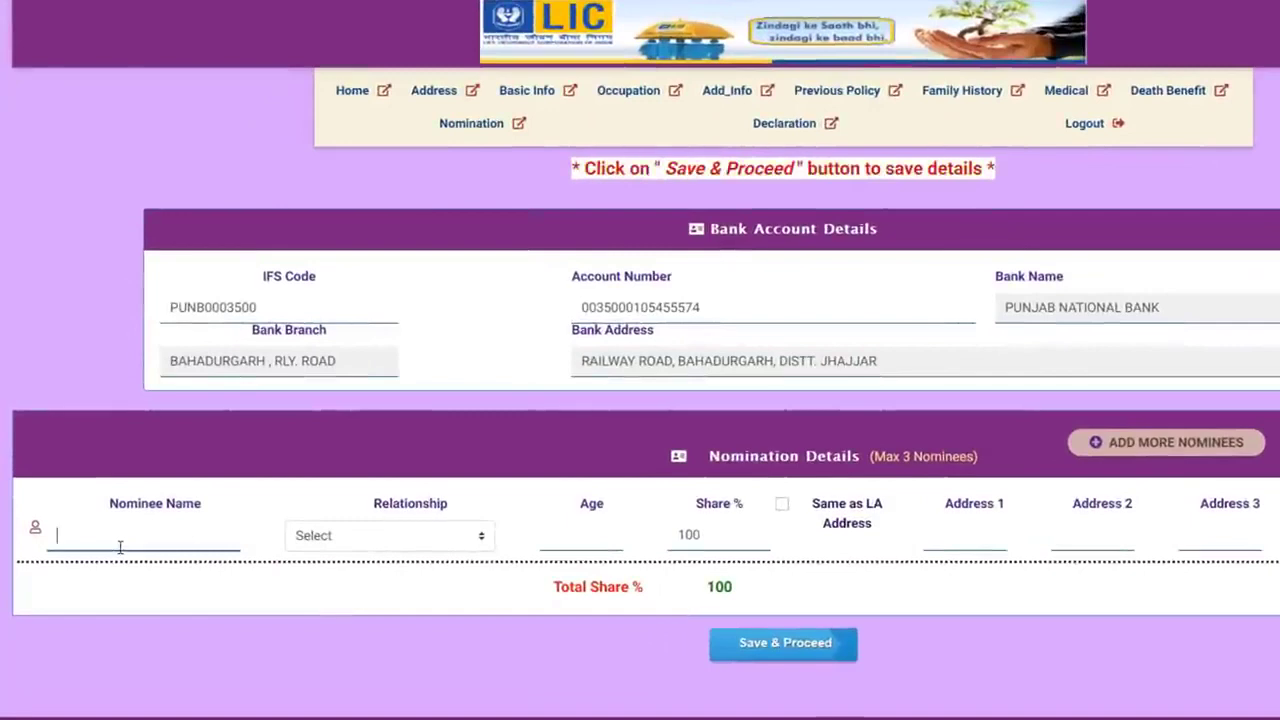
text(Ashok)
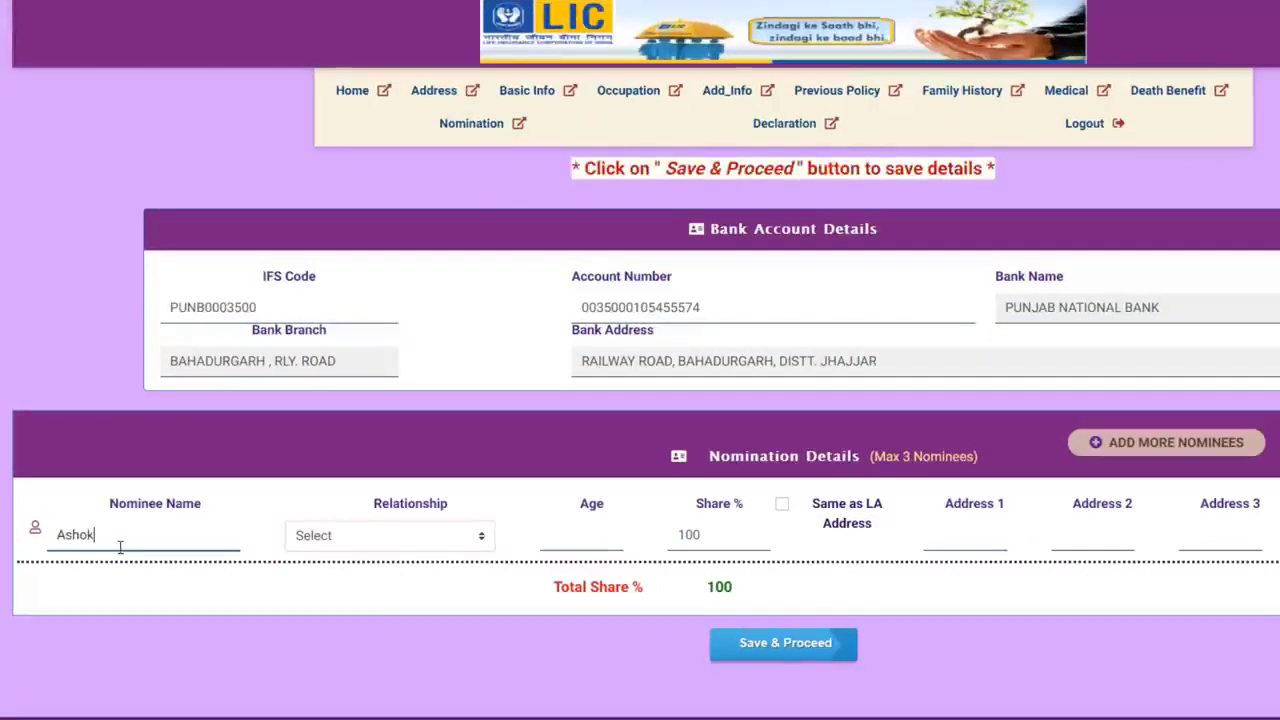
click(248, 512)
click(364, 540)
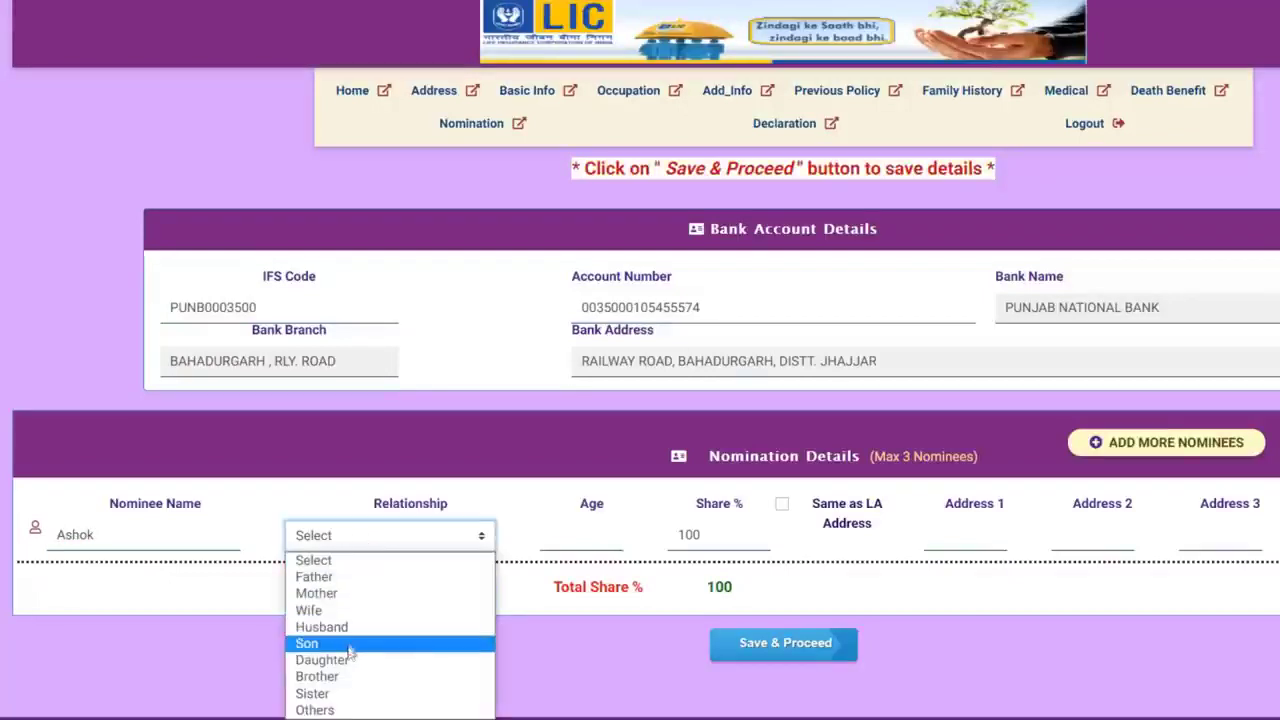
click(354, 580)
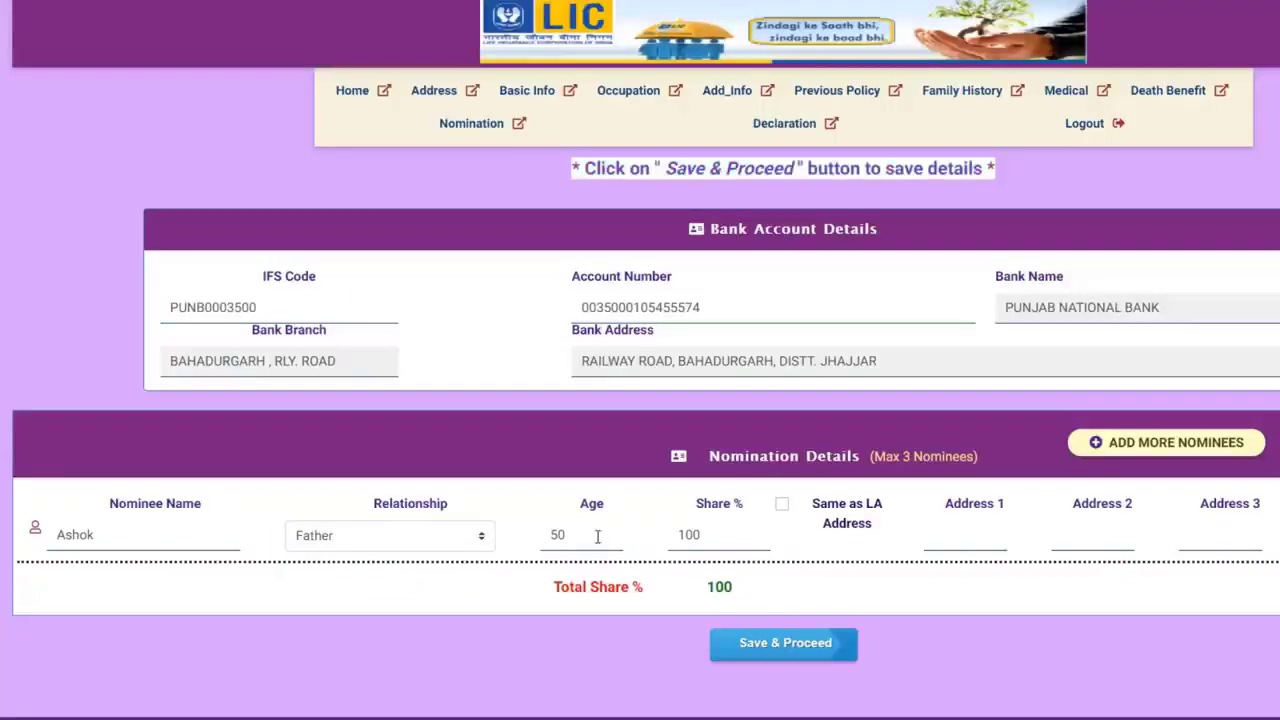
Keep the nominee's share at 100%, set the nominee's address same as the LA address, and proceed to the Corona Virus Questionnaire.
drag(720, 541, 680, 536)
click(711, 541)
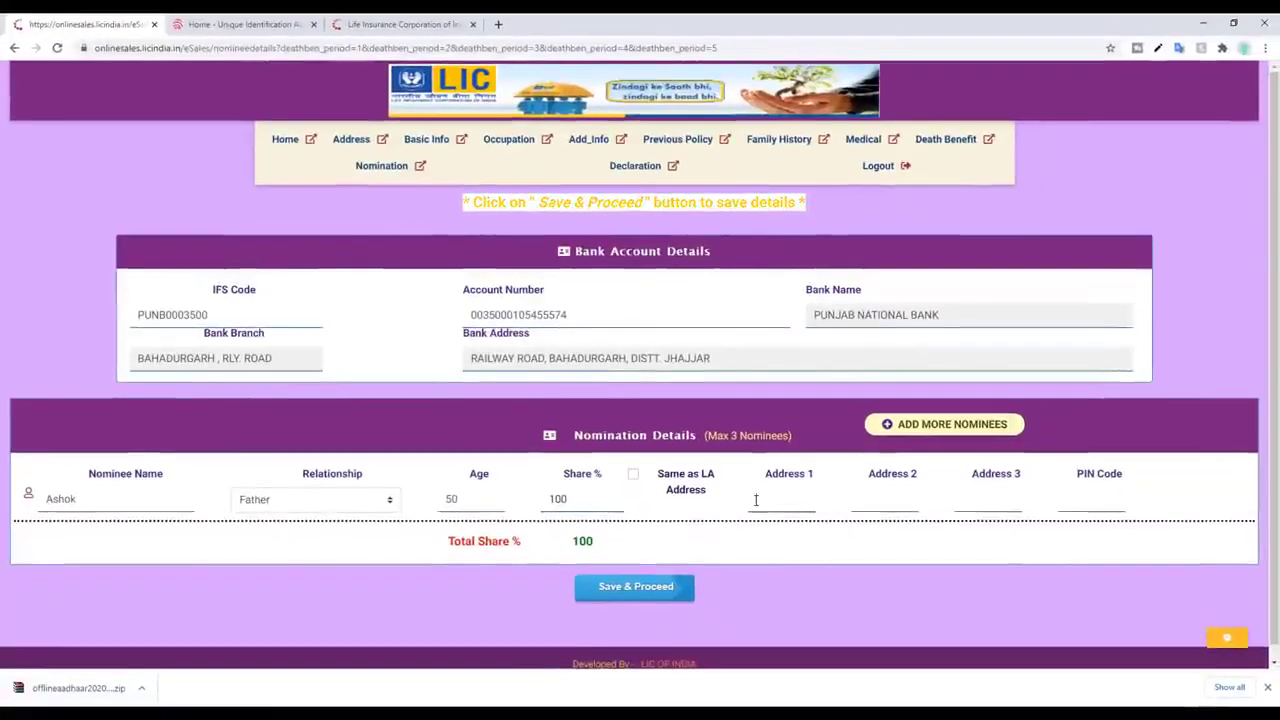
click(756, 500)
click(633, 475)
click(634, 476)
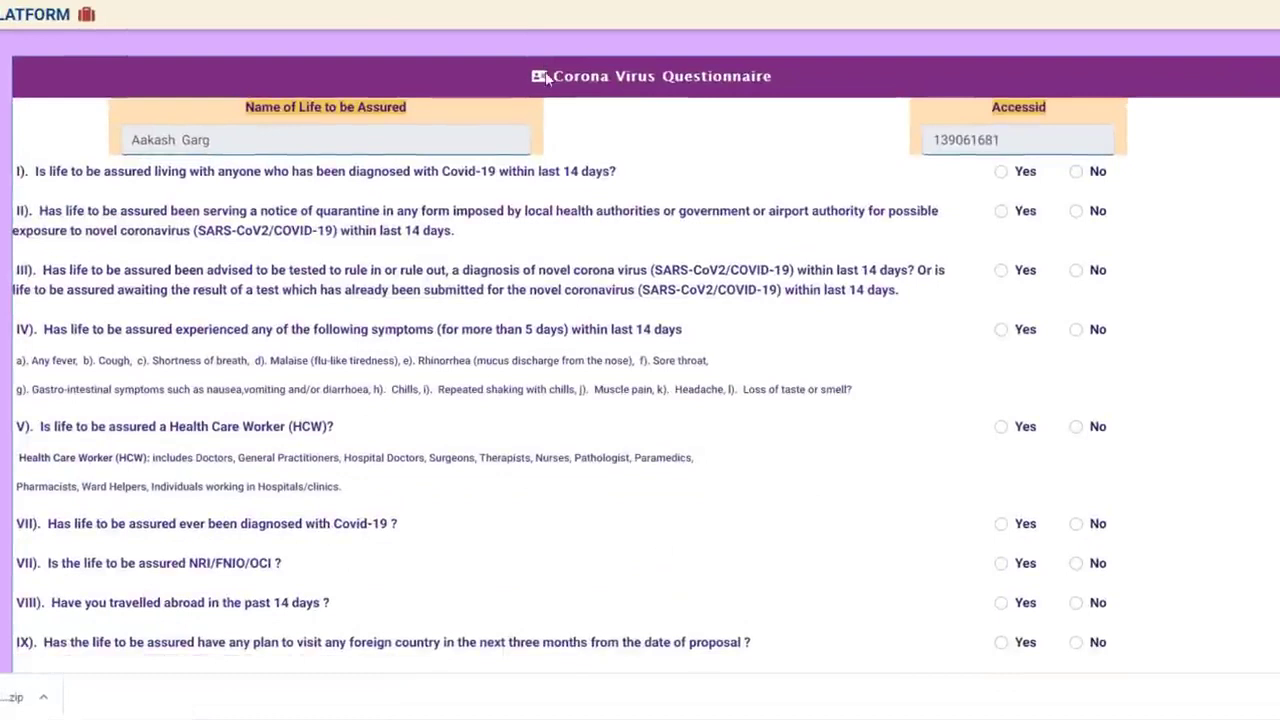
Review the Corona Virus Questionnaire, answer No to every Yes/No question, and save it to proceed to the declaration.
drag(553, 76, 772, 78)
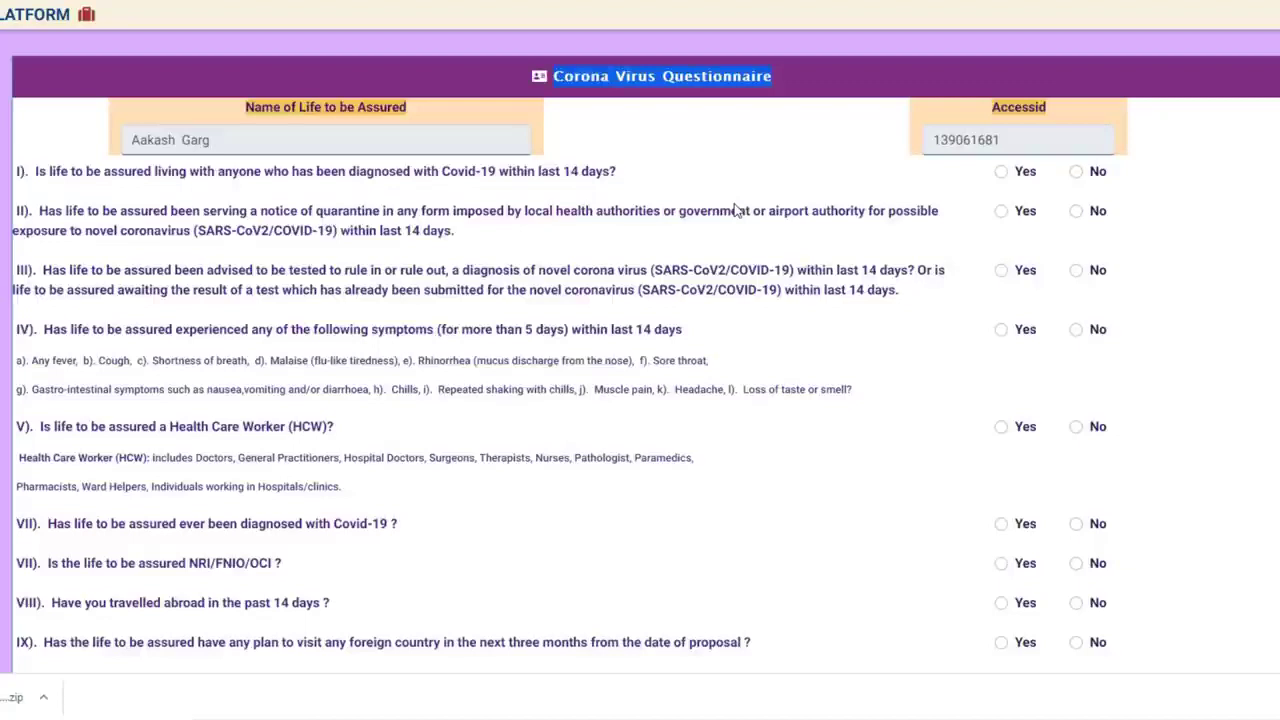
click(628, 82)
scroll(838, 372, down, 3)
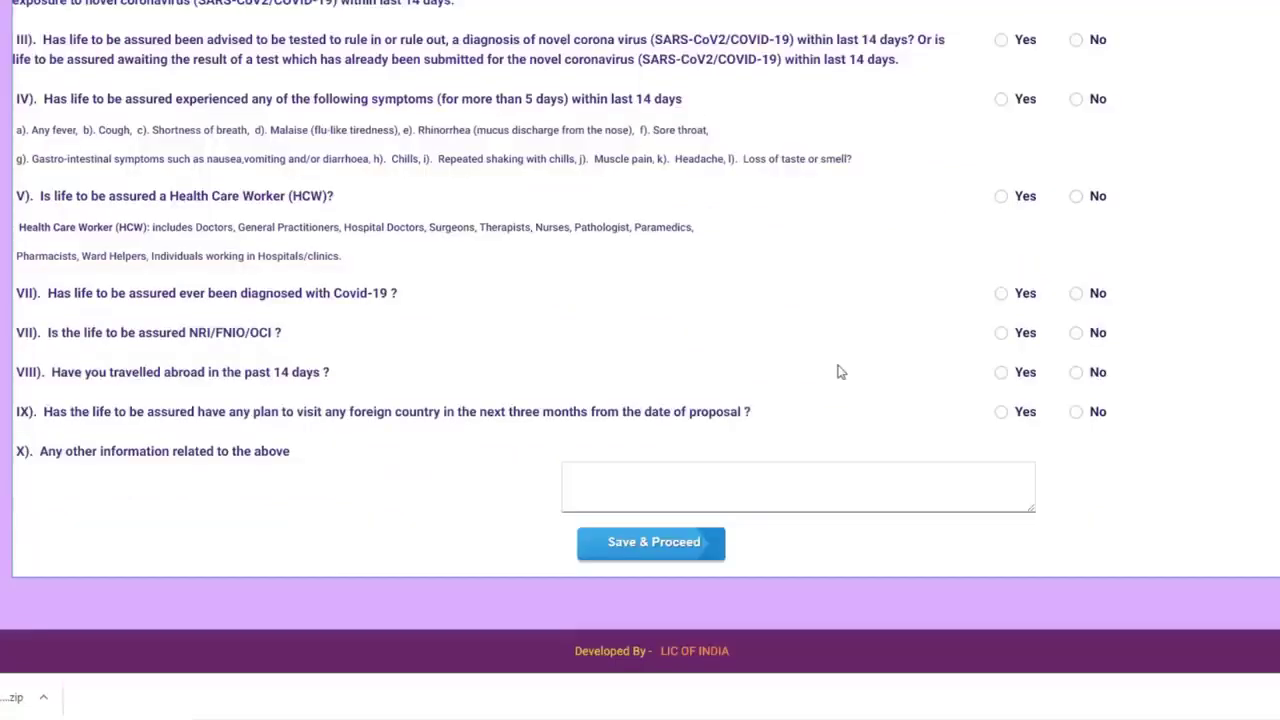
scroll(838, 372, up, 1)
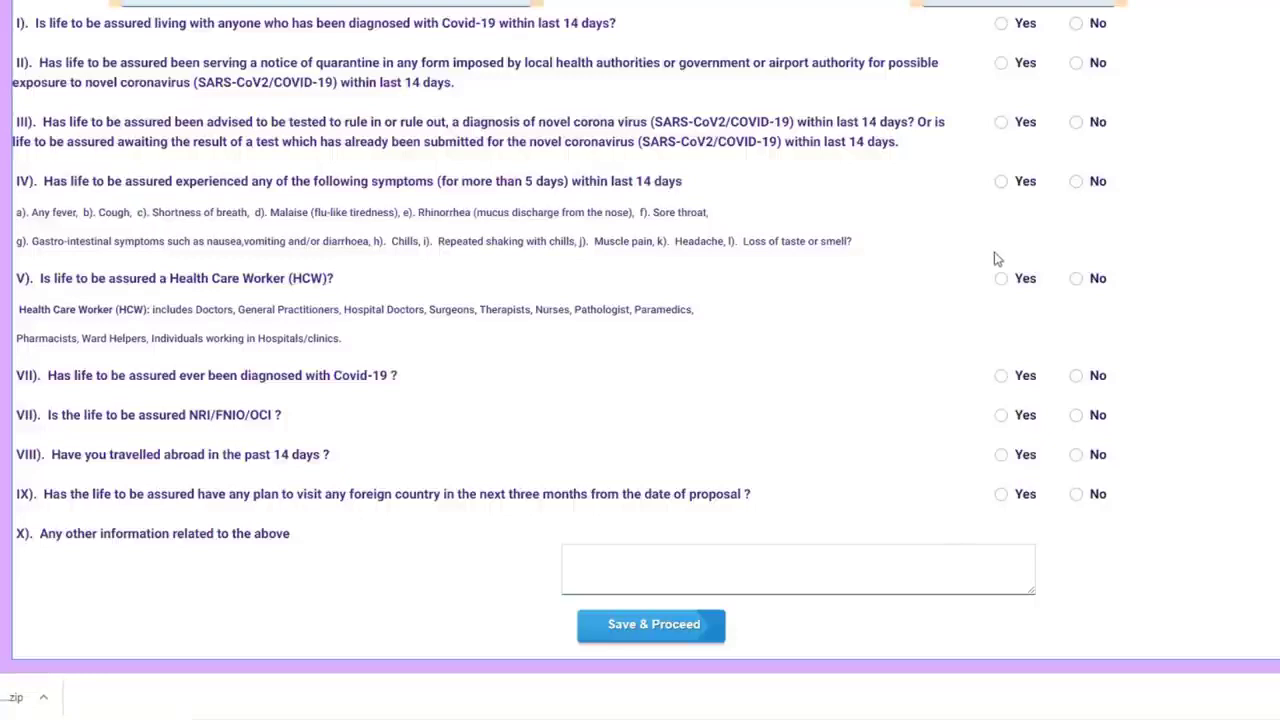
click(1077, 24)
click(1076, 63)
click(1076, 122)
click(1076, 181)
click(1076, 278)
click(1078, 376)
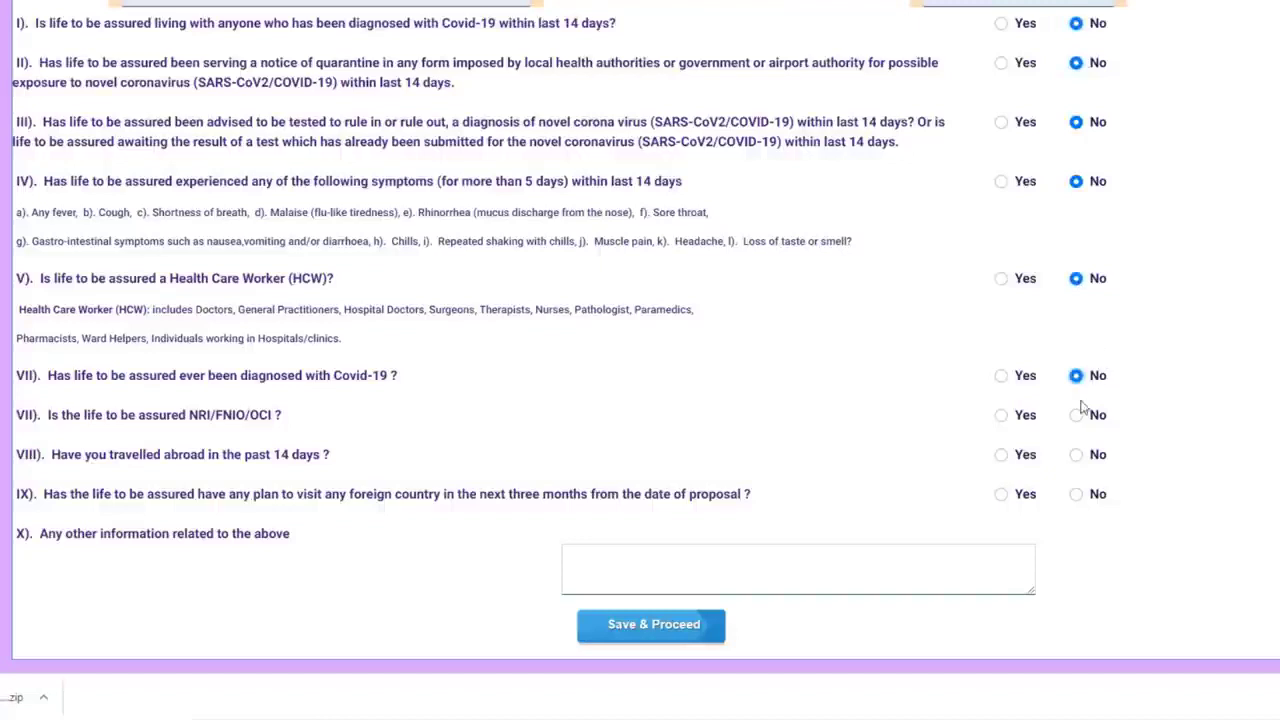
click(1077, 455)
click(1077, 494)
click(1077, 415)
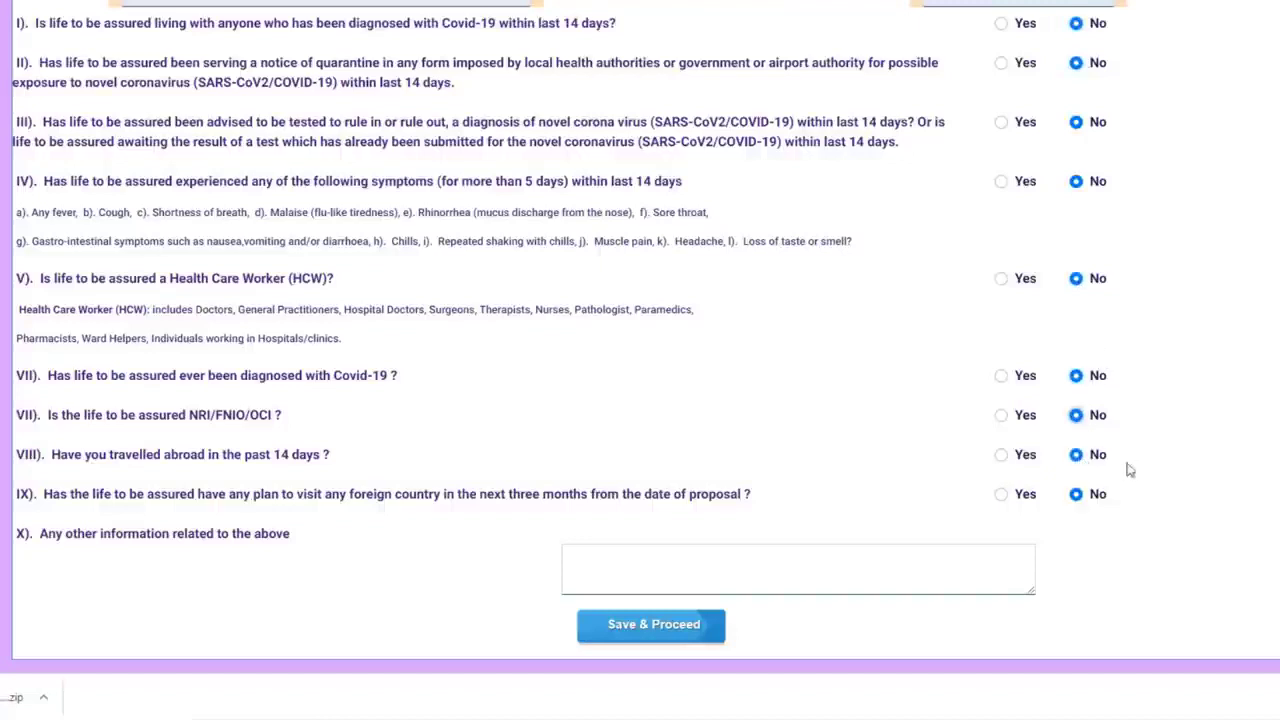
click(657, 645)
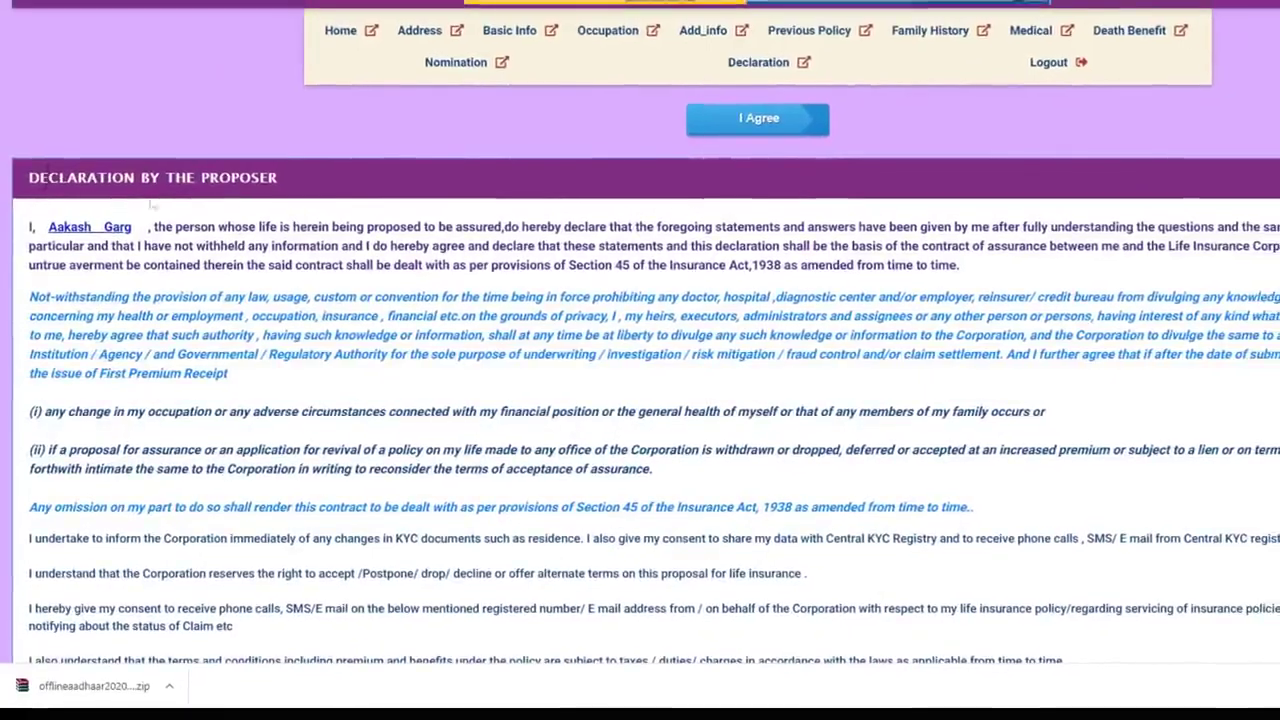
Go through the Declaration by the Proposer and agree to it to proceed to the Agents Confidential Report.
scroll(621, 298, down, 10)
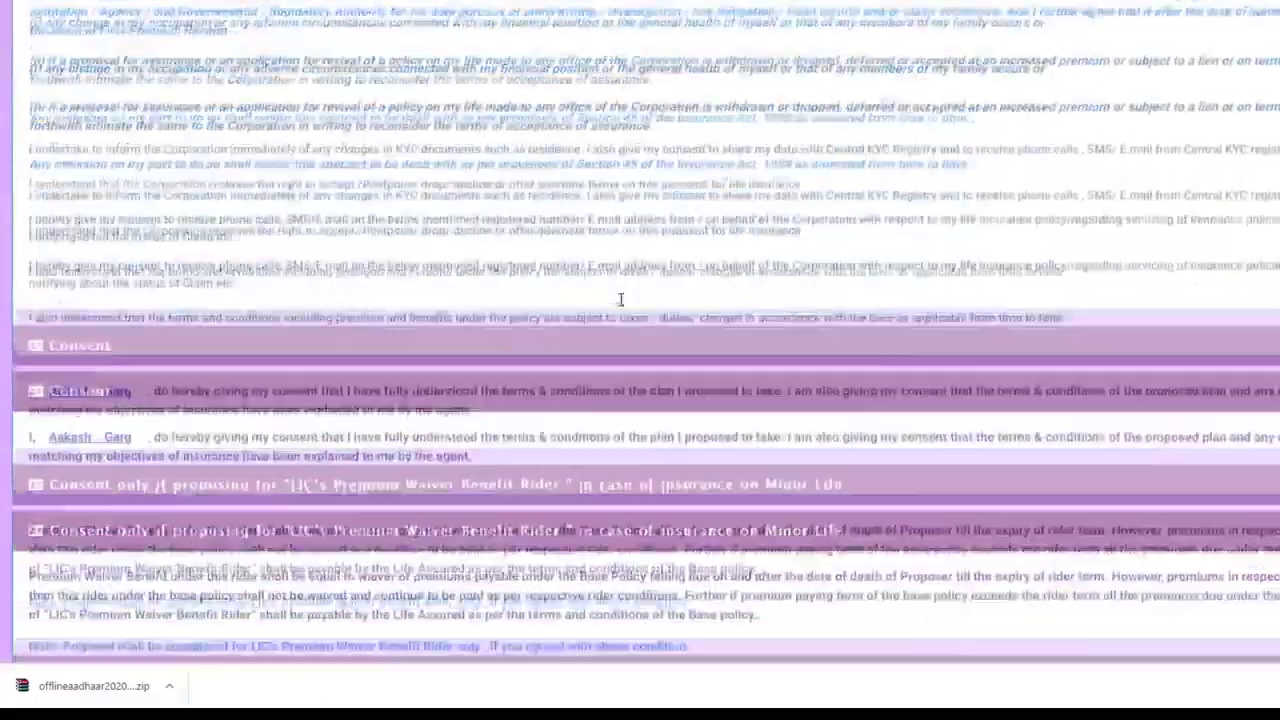
scroll(621, 298, down, 5)
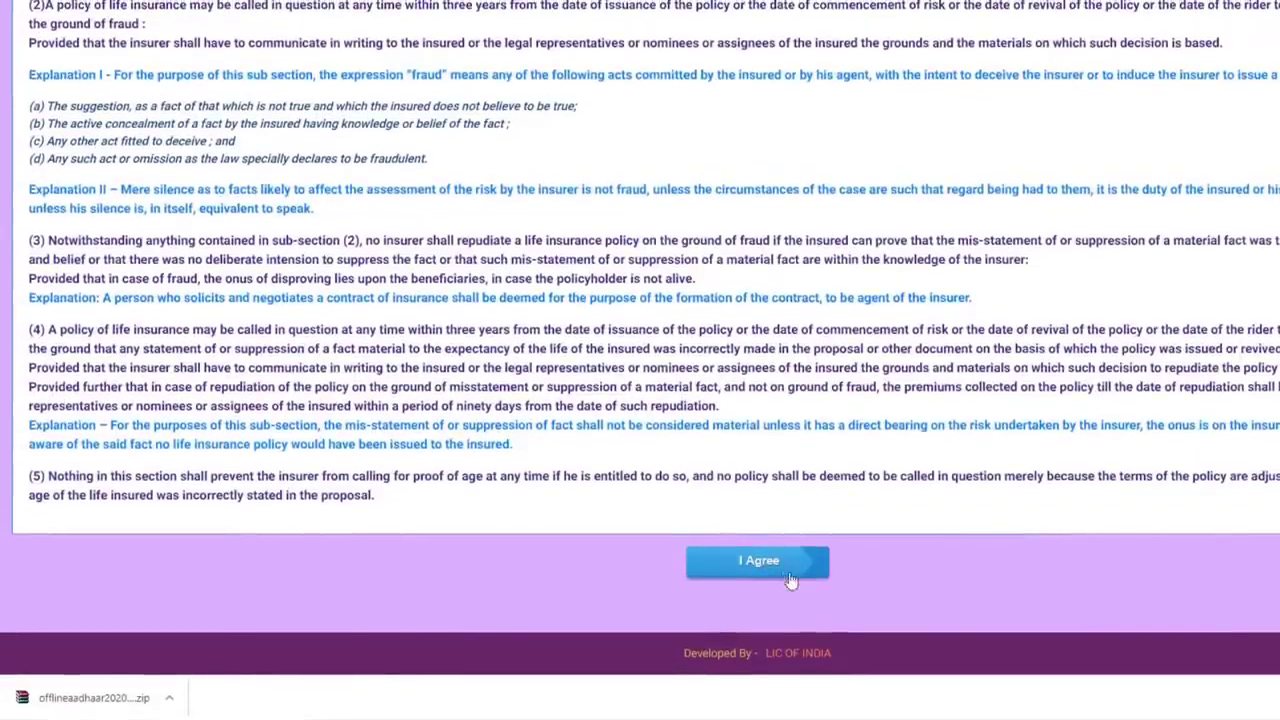
click(790, 578)
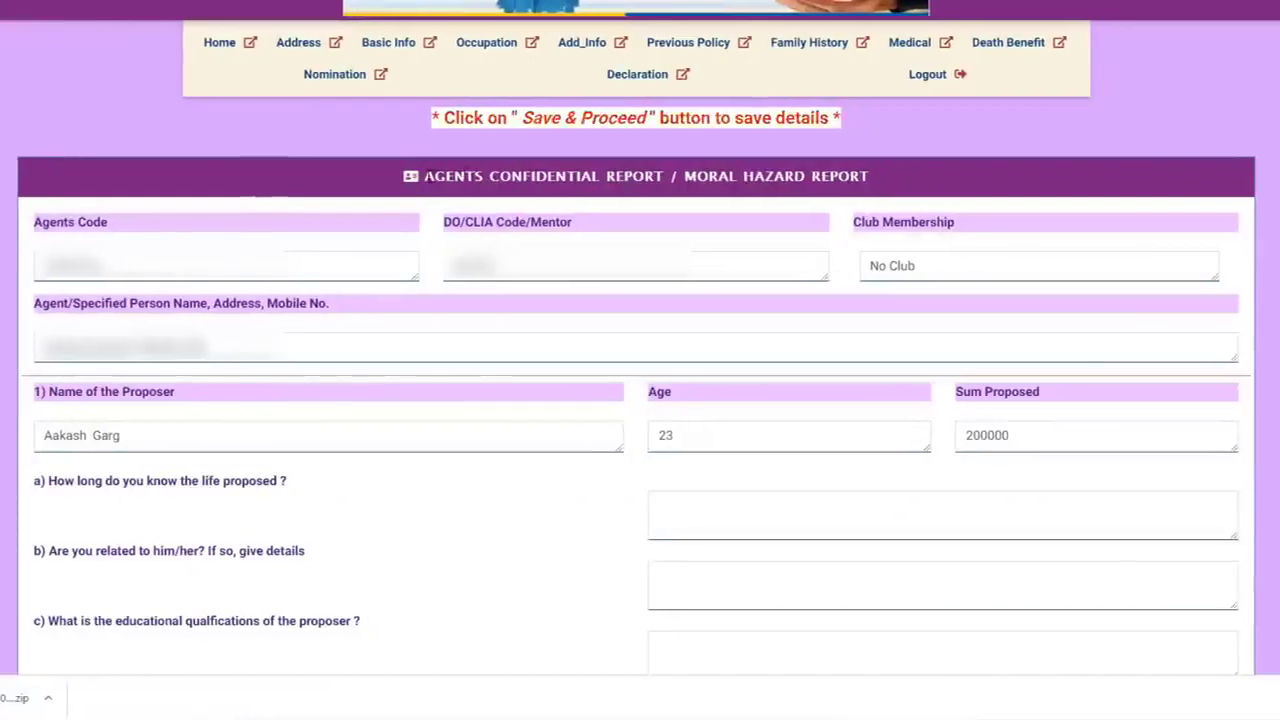
Fill in question 1 of the Agents Confidential Report: known for 5 yrs, not related, education graduation, and no for Politically Exposed Person.
drag(437, 176, 612, 176)
click(662, 177)
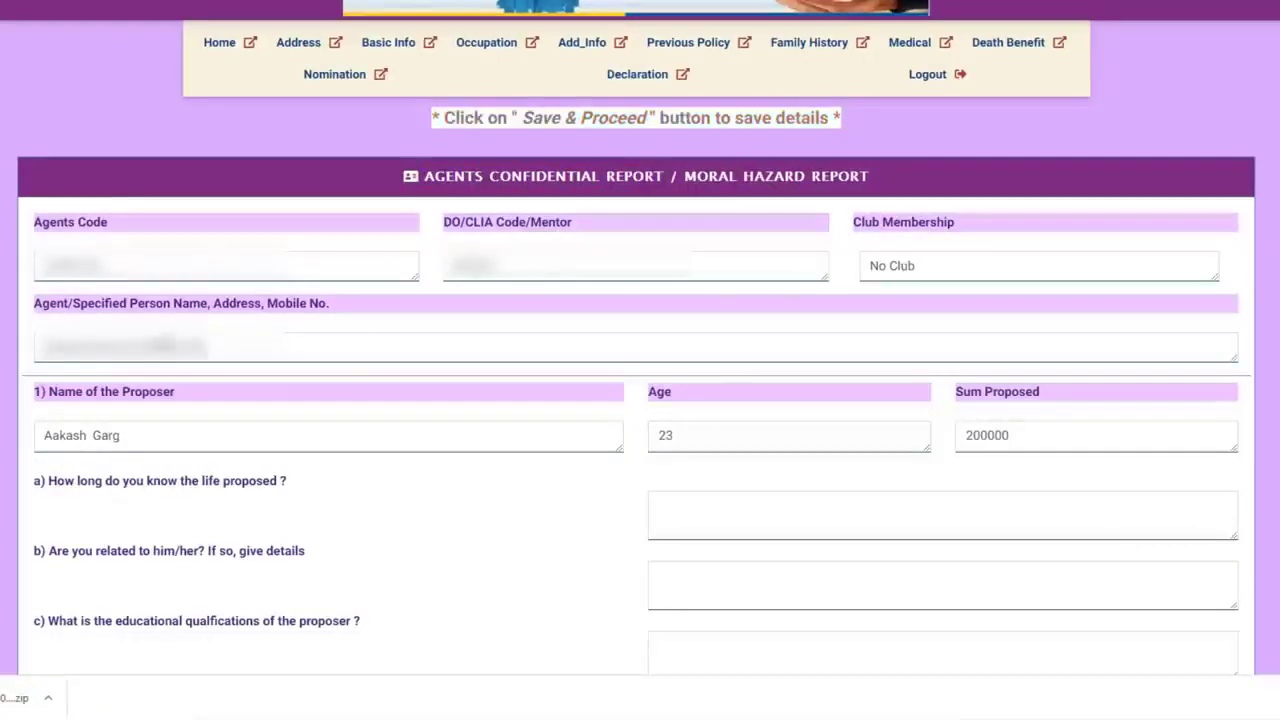
scroll(363, 433, down, 4)
scroll(363, 433, up, 1)
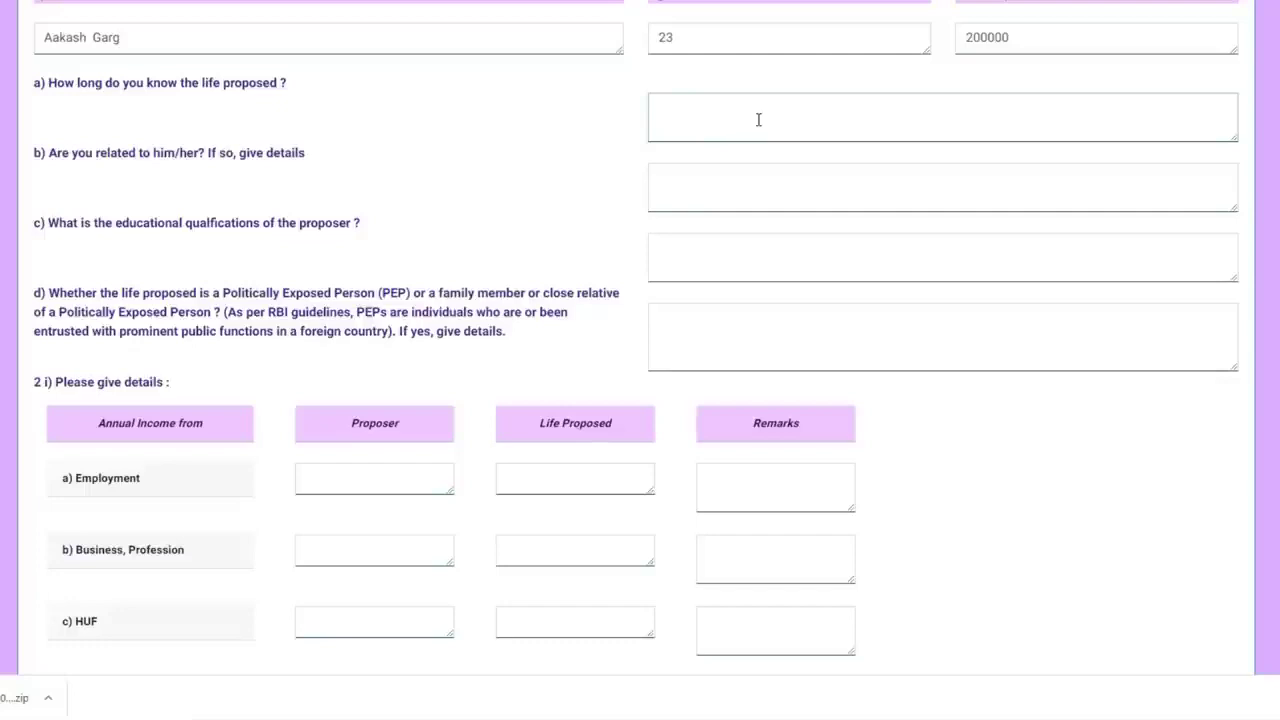
click(726, 183)
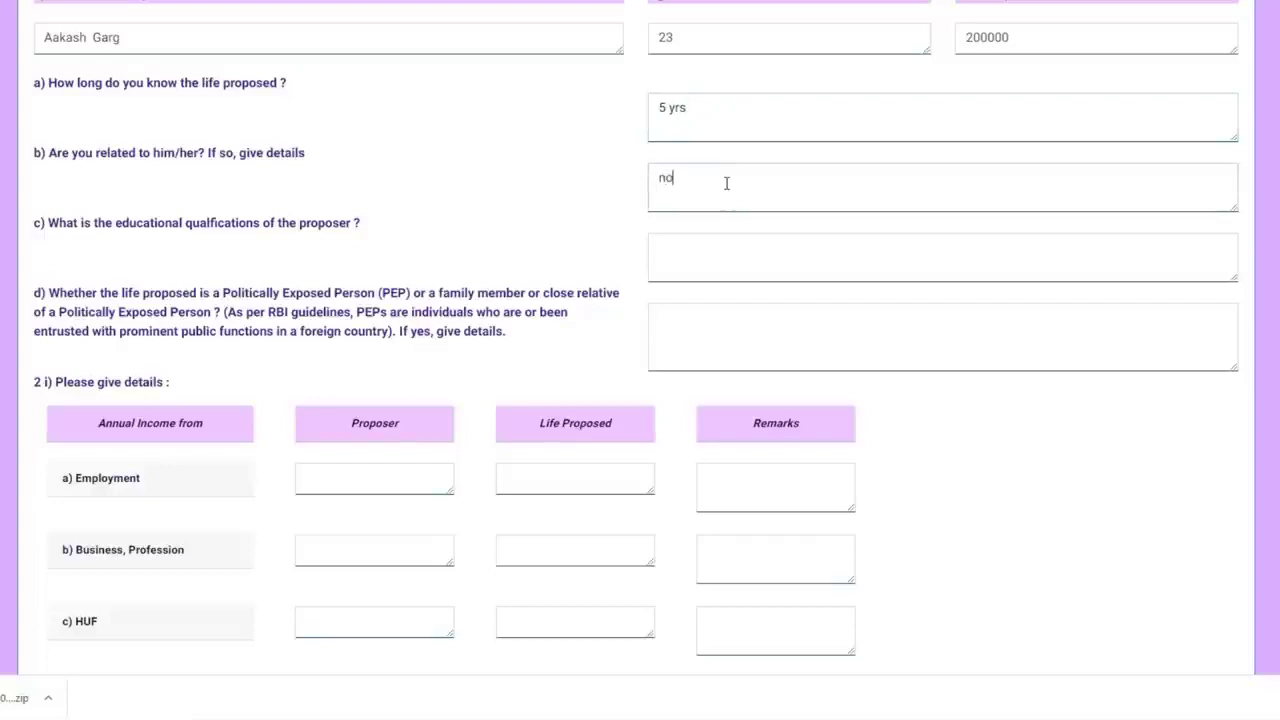
click(723, 266)
text(graduation)
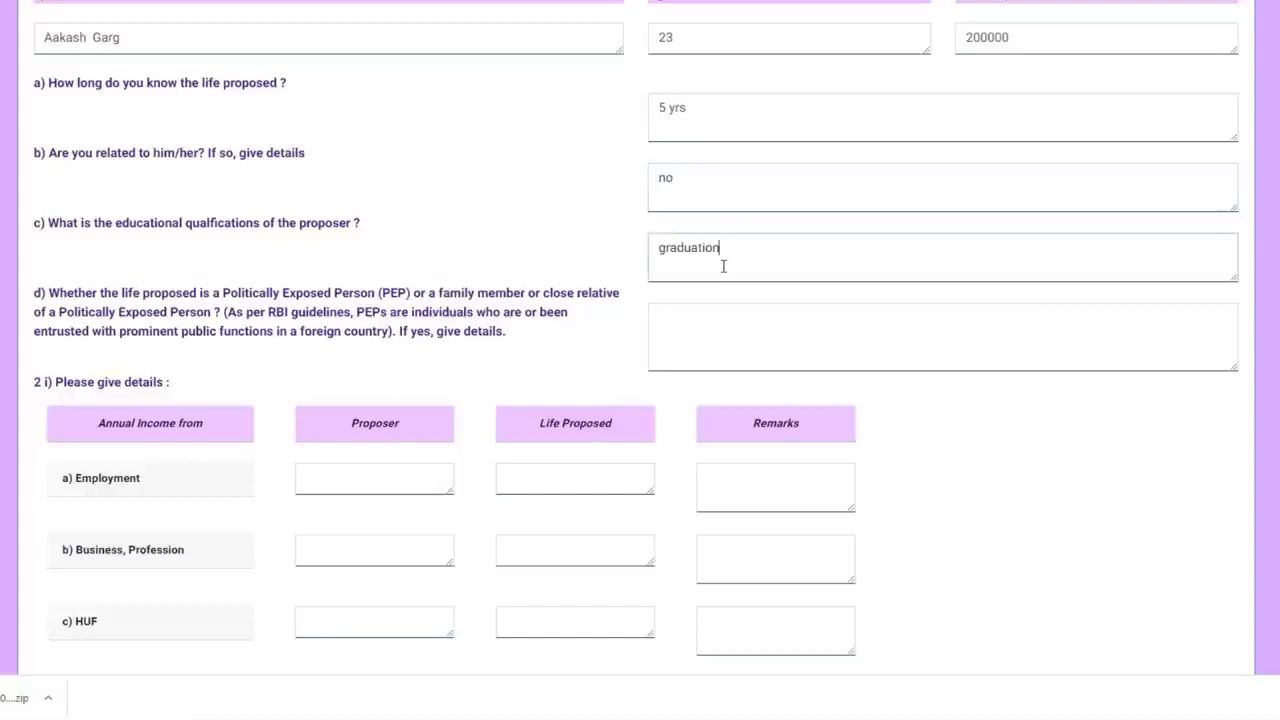
click(739, 339)
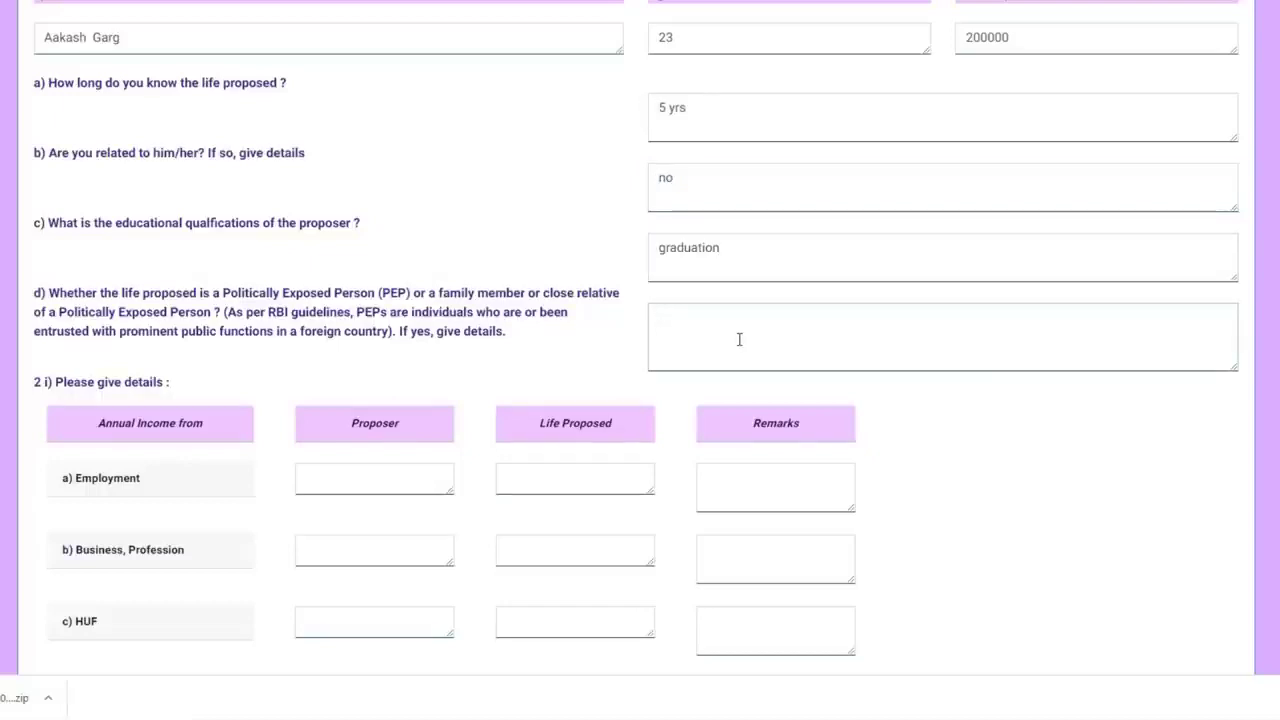
text(no)
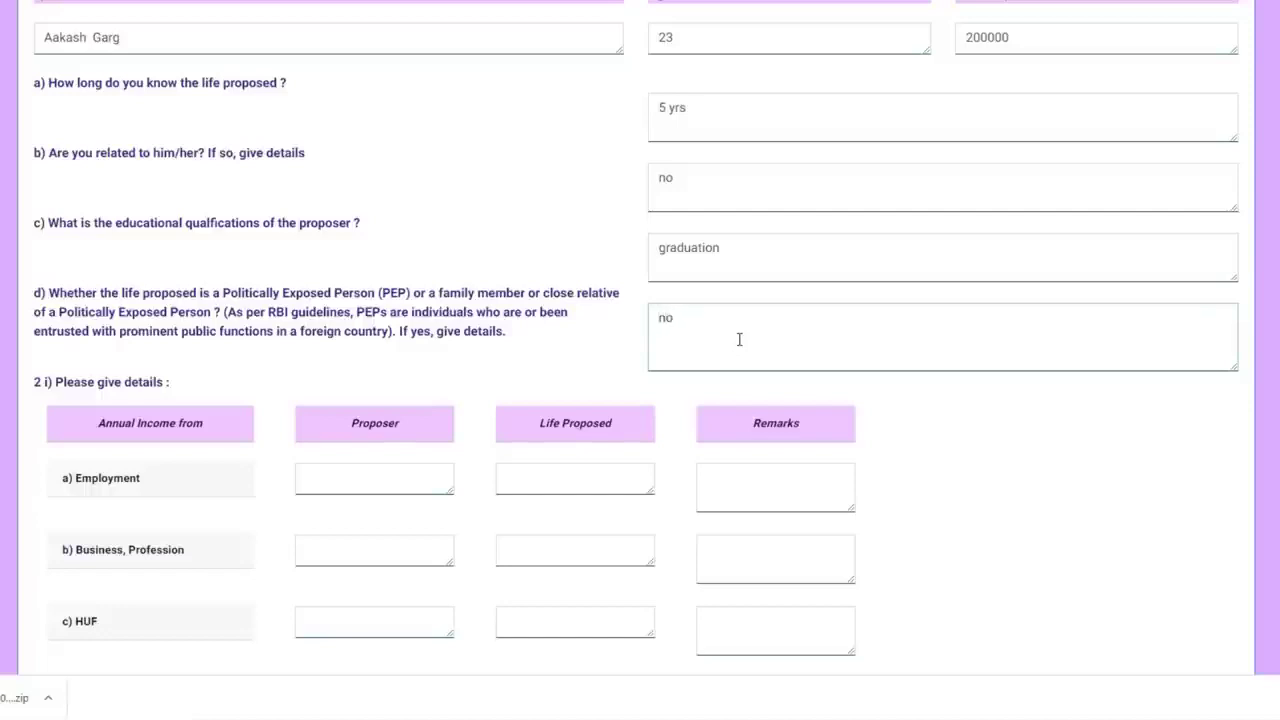
Enter 500000 as the proposer's annual income from business or profession.
scroll(926, 469, down, 3)
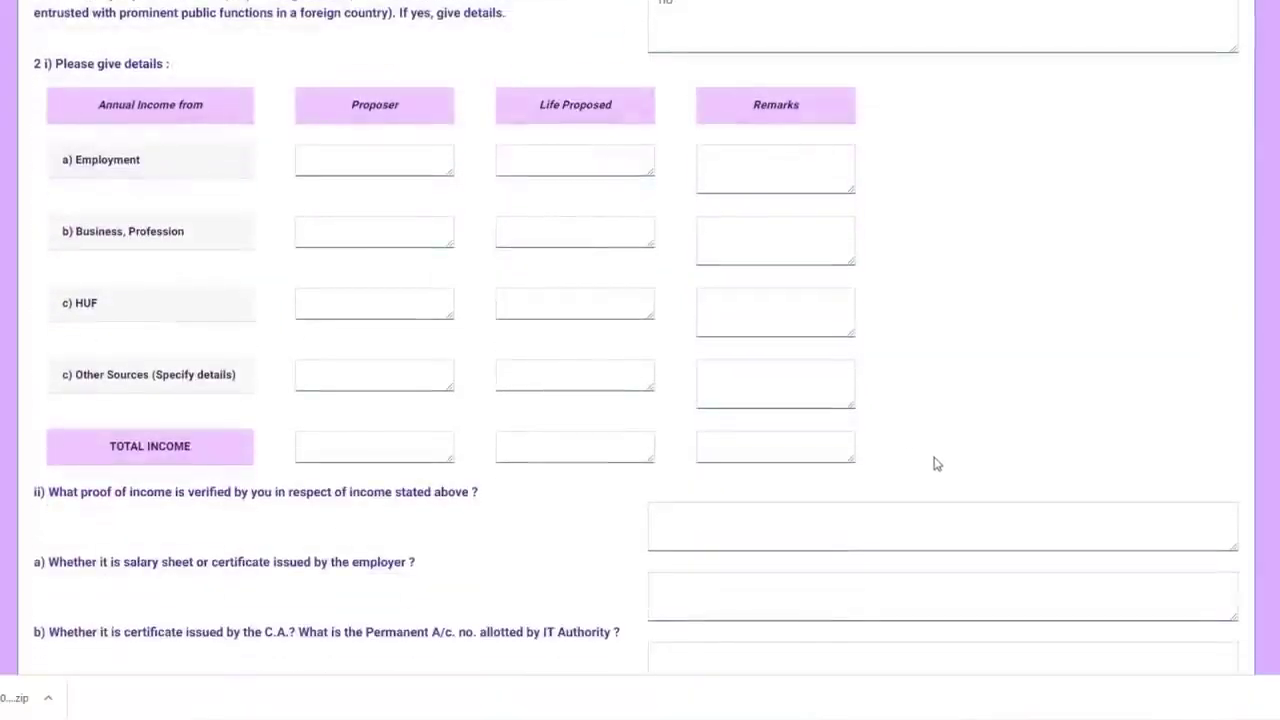
click(378, 239)
text(500000)
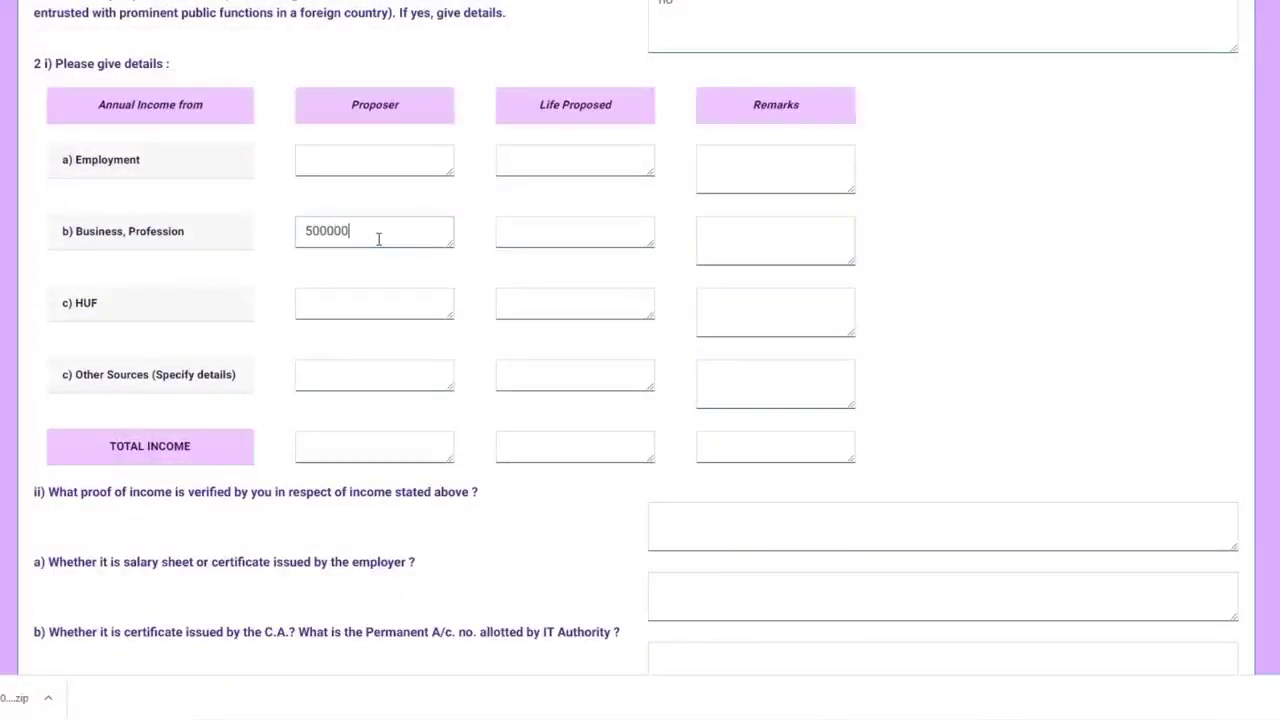
click(1020, 286)
scroll(1020, 286, down, 2)
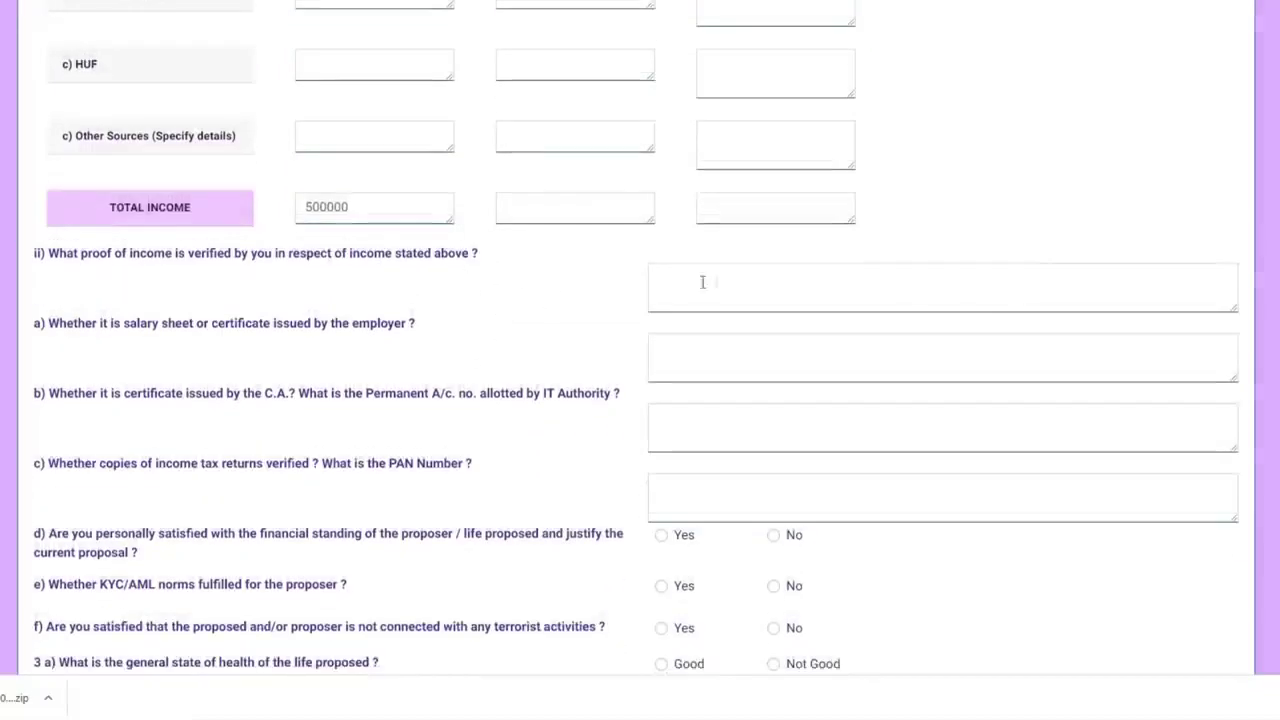
Answer the income proof questions yes for ii, a and b and no for c and d, then choose Yes for e and f and Good for health.
click(734, 271)
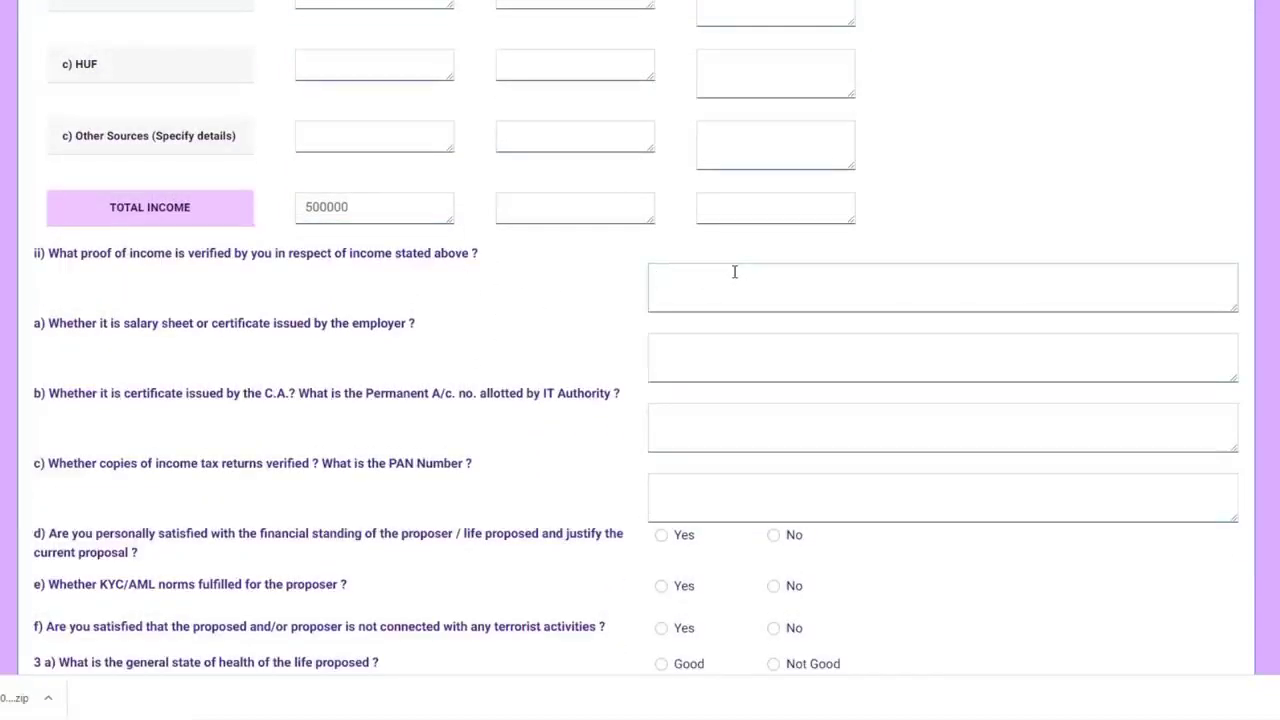
click(691, 343)
text(yes)
double_click(692, 343)
key(BackSpace)
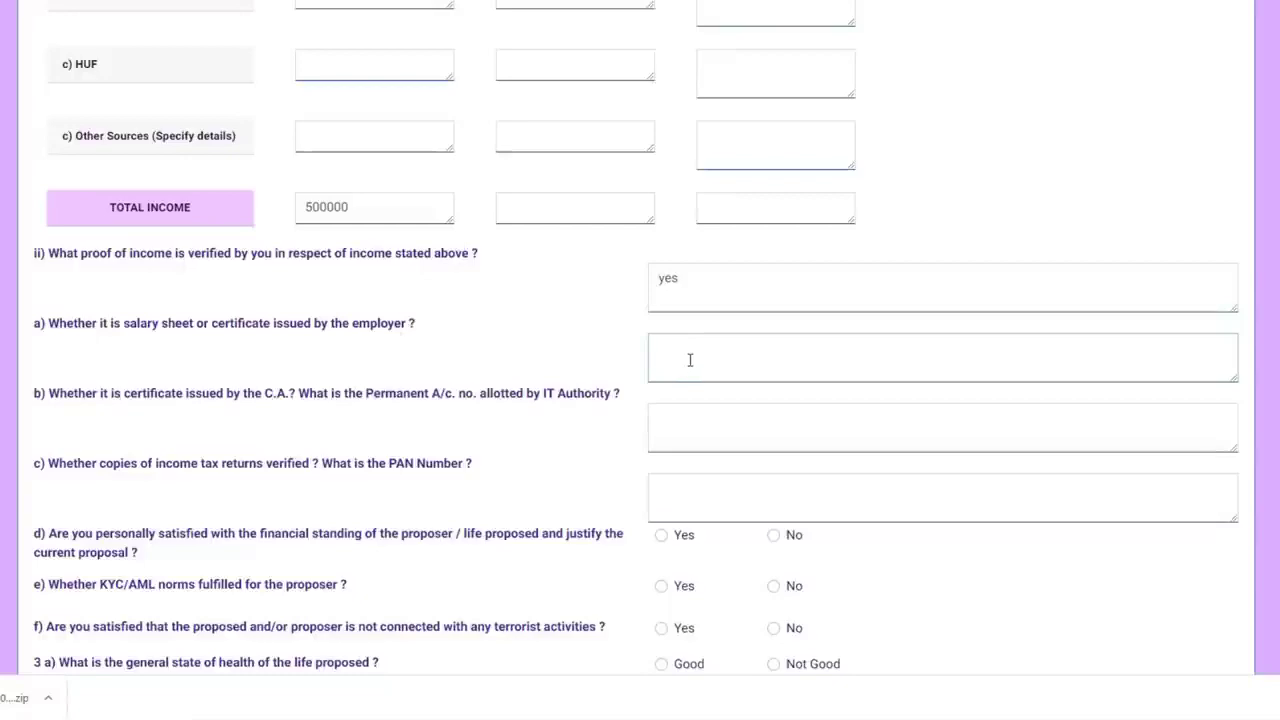
text(yes)
click(764, 437)
text(yes)
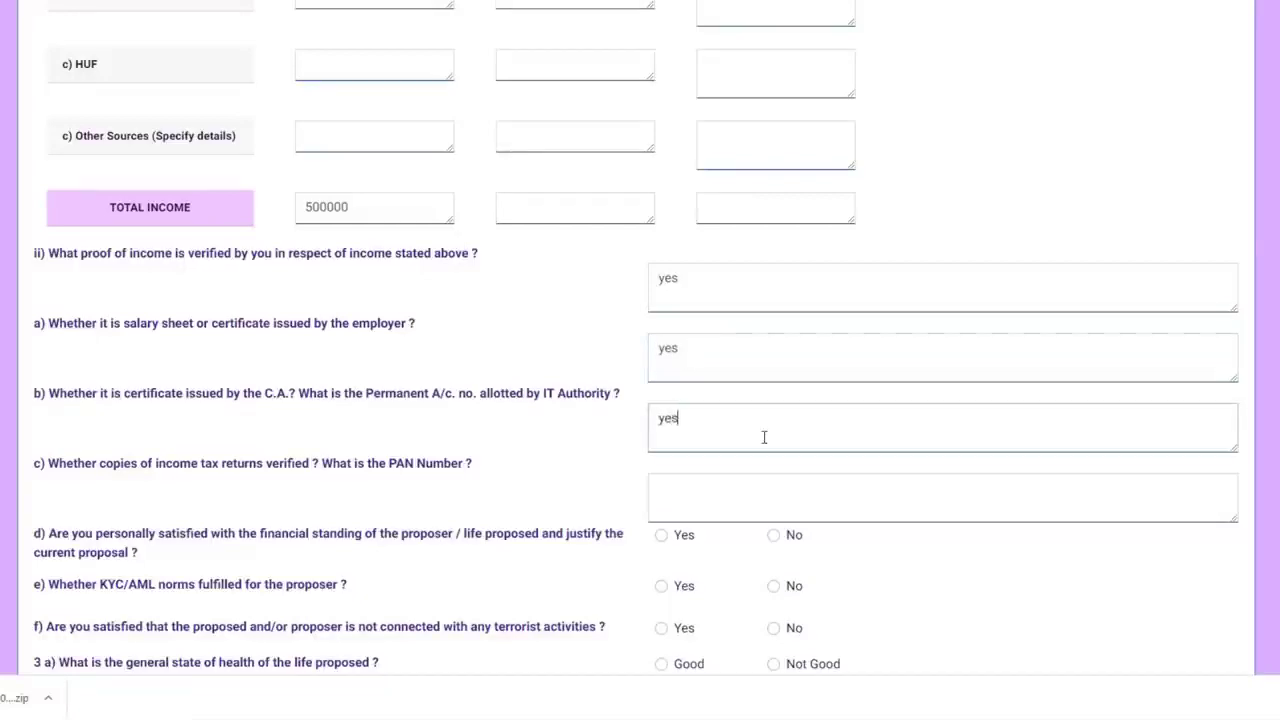
scroll(764, 437, down, 3)
Answer 3b with good, 3c with no and questions 4 to 7 with yes, leave identification marks blank, and save the report.
click(745, 331)
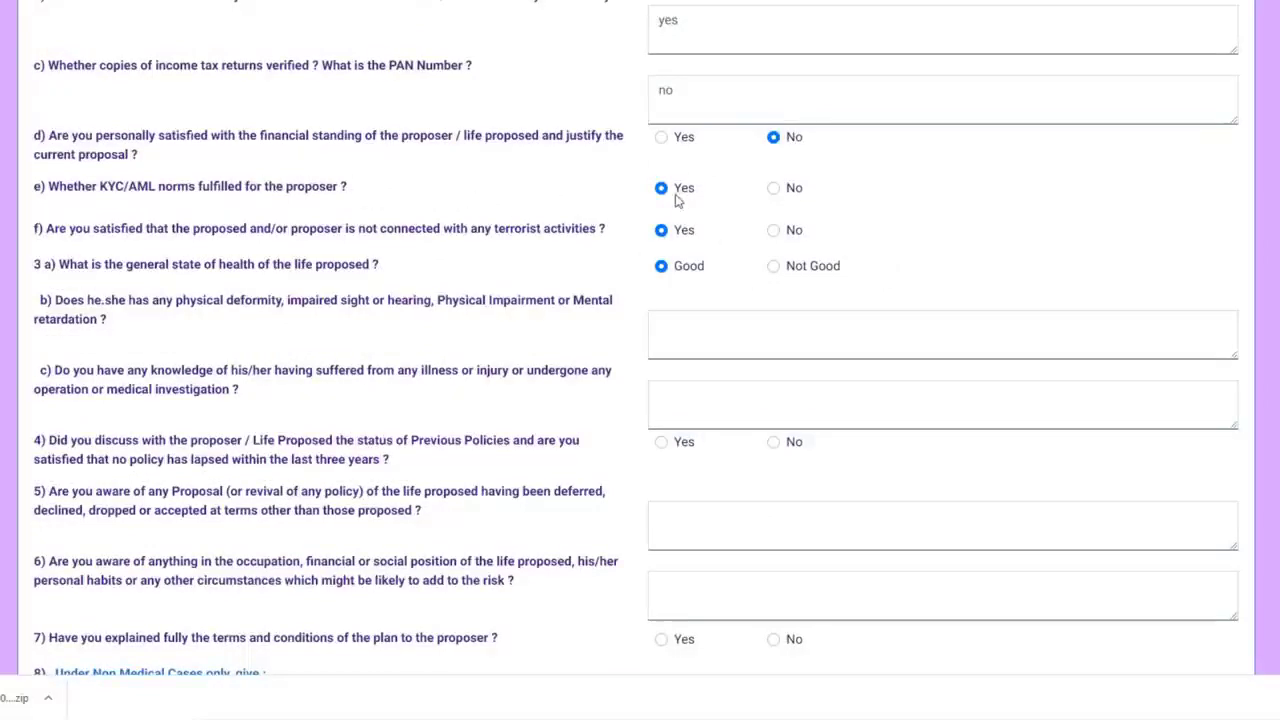
scroll(669, 243, down, 2)
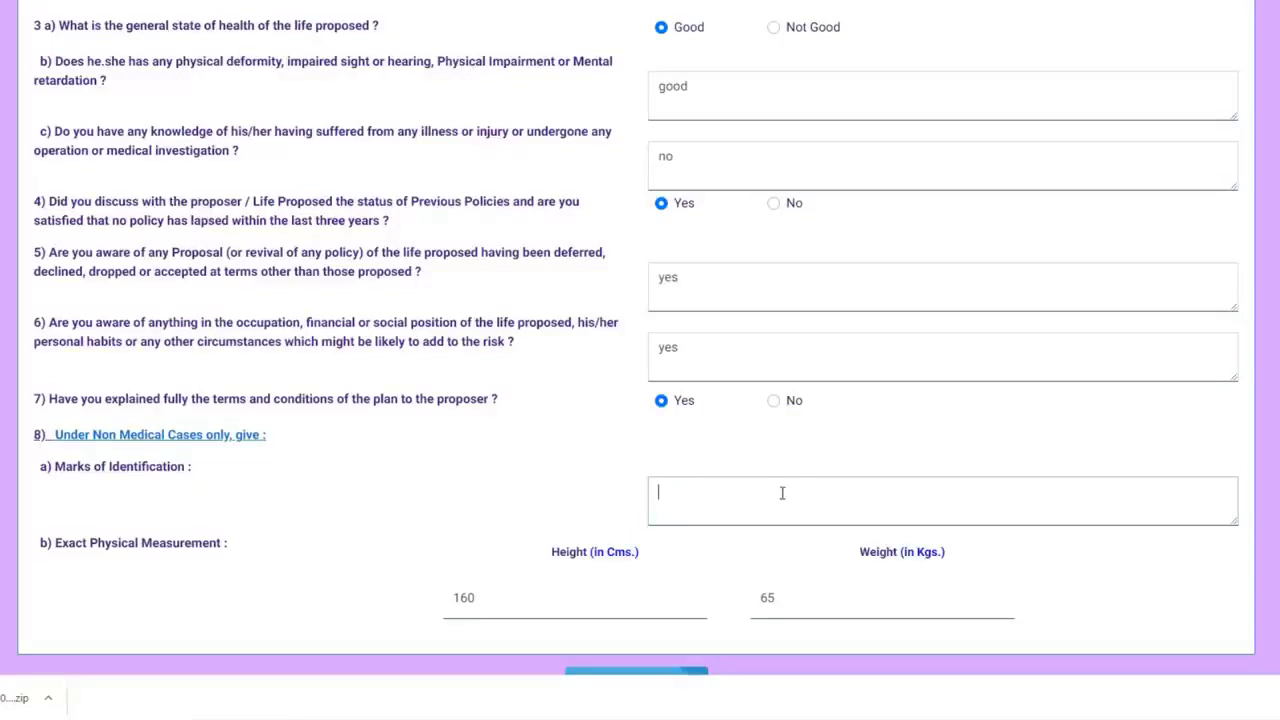
scroll(783, 493, down, 2)
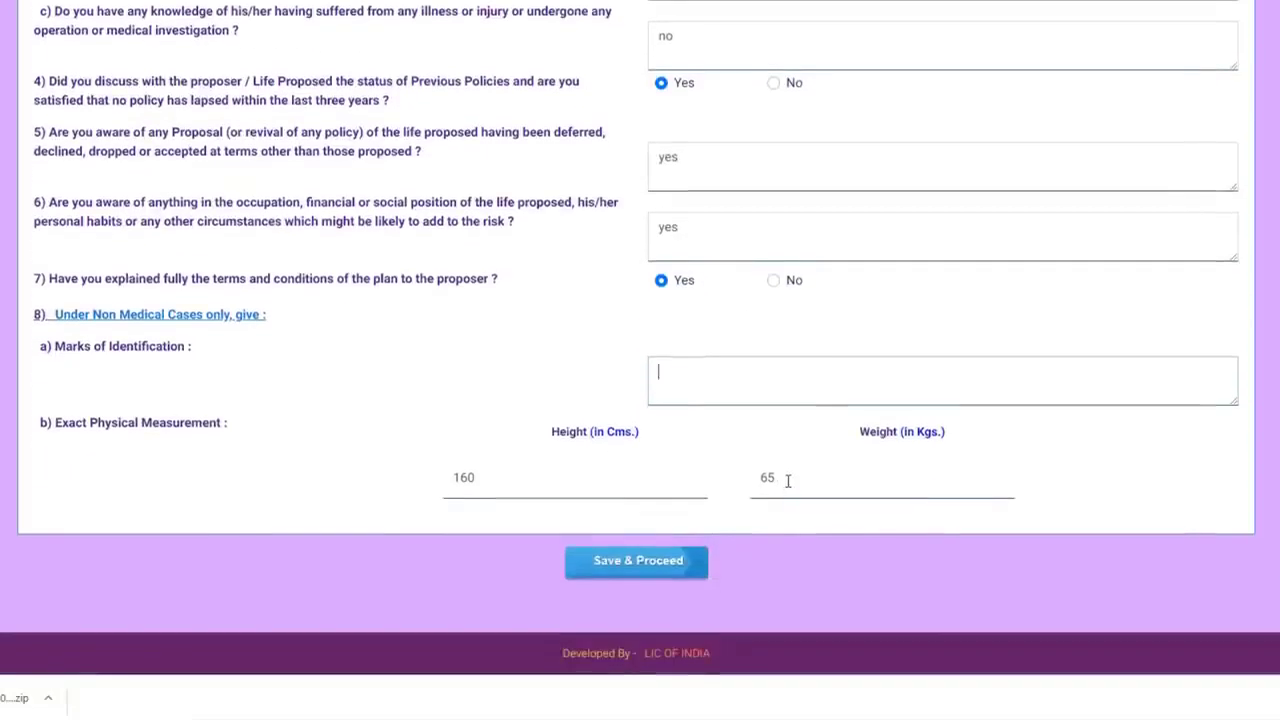
click(650, 568)
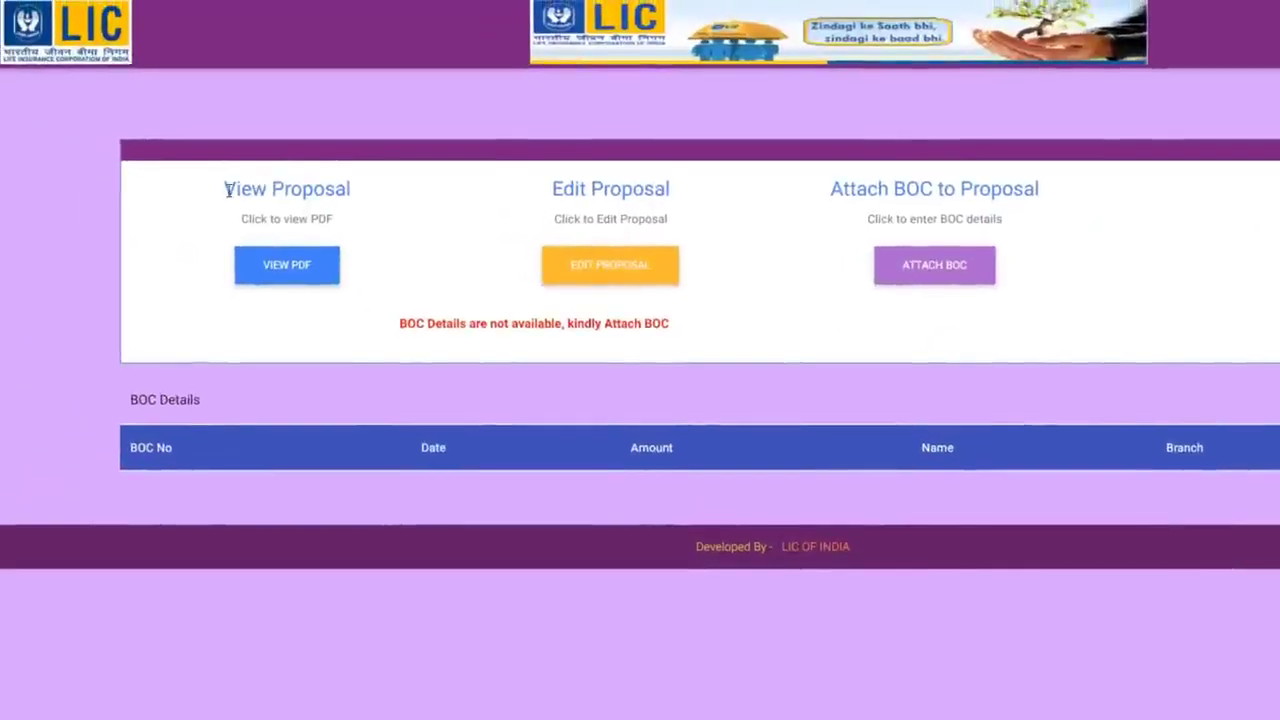
Open the PDF of the completed proposal and look through its pages.
drag(157, 155, 281, 156)
click(352, 190)
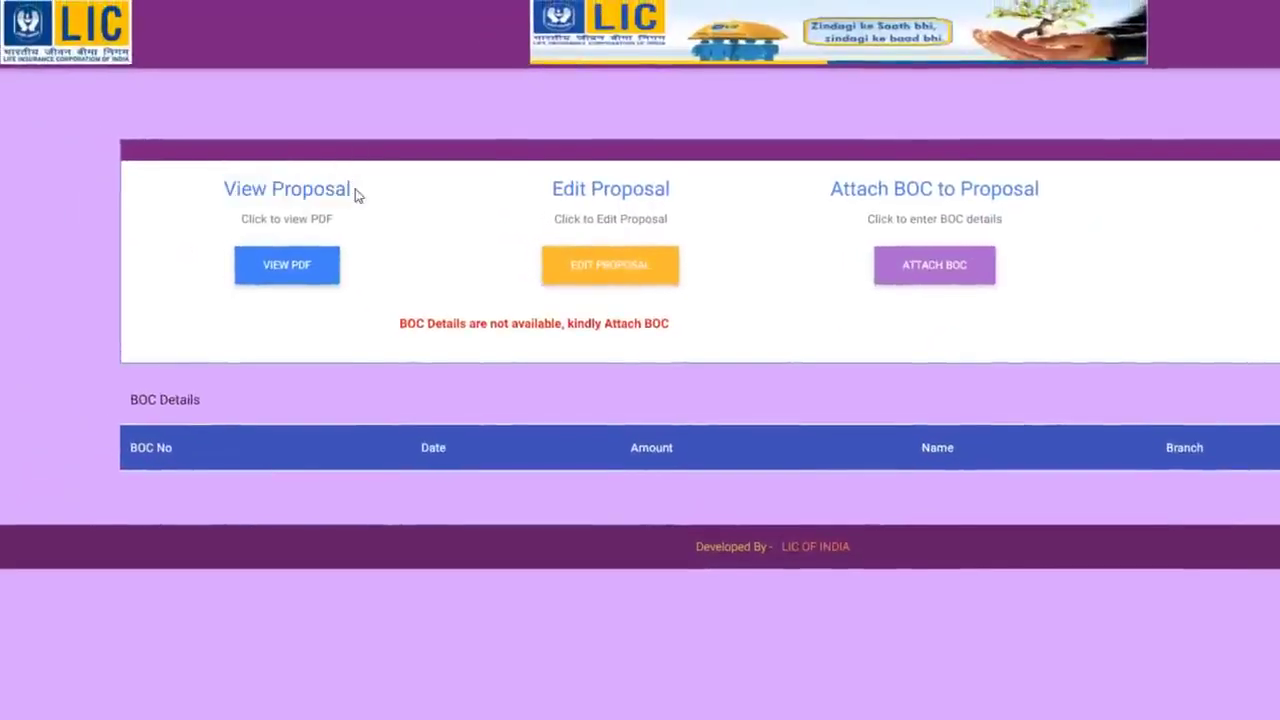
click(312, 272)
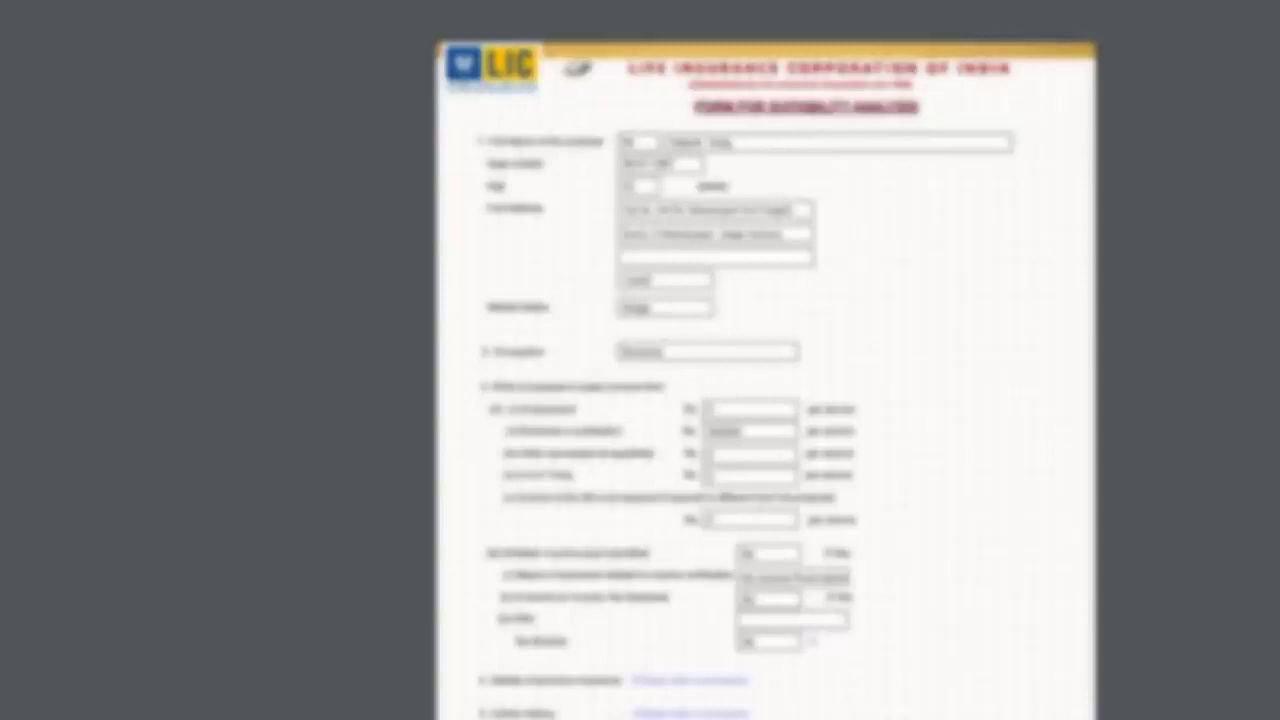
scroll(858, 543, down, 10)
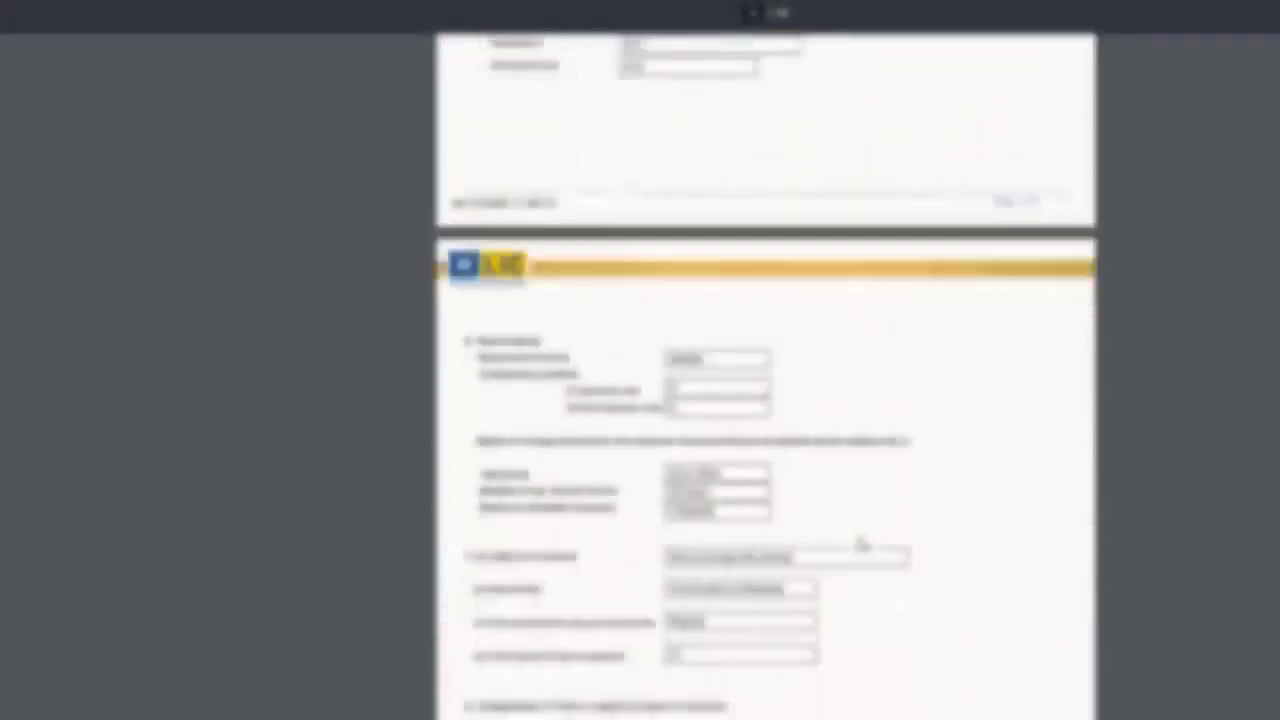
scroll(858, 543, down, 15)
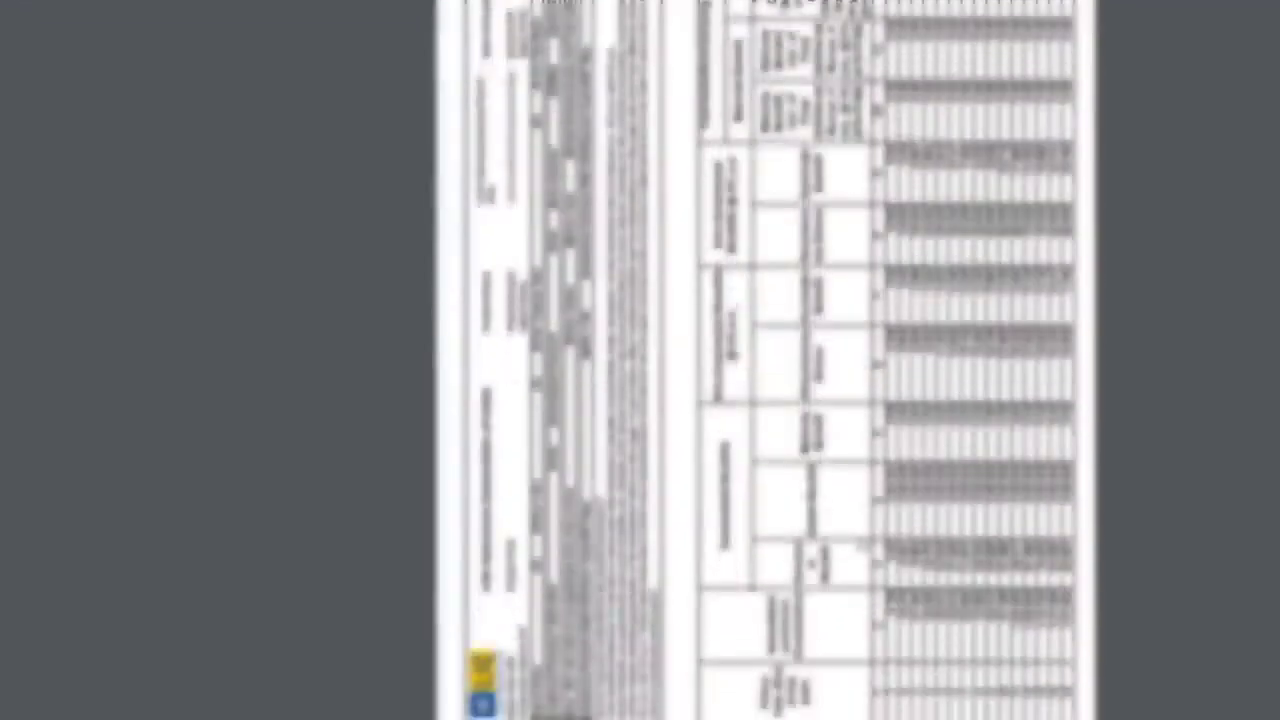
scroll(857, 537, down, 12)
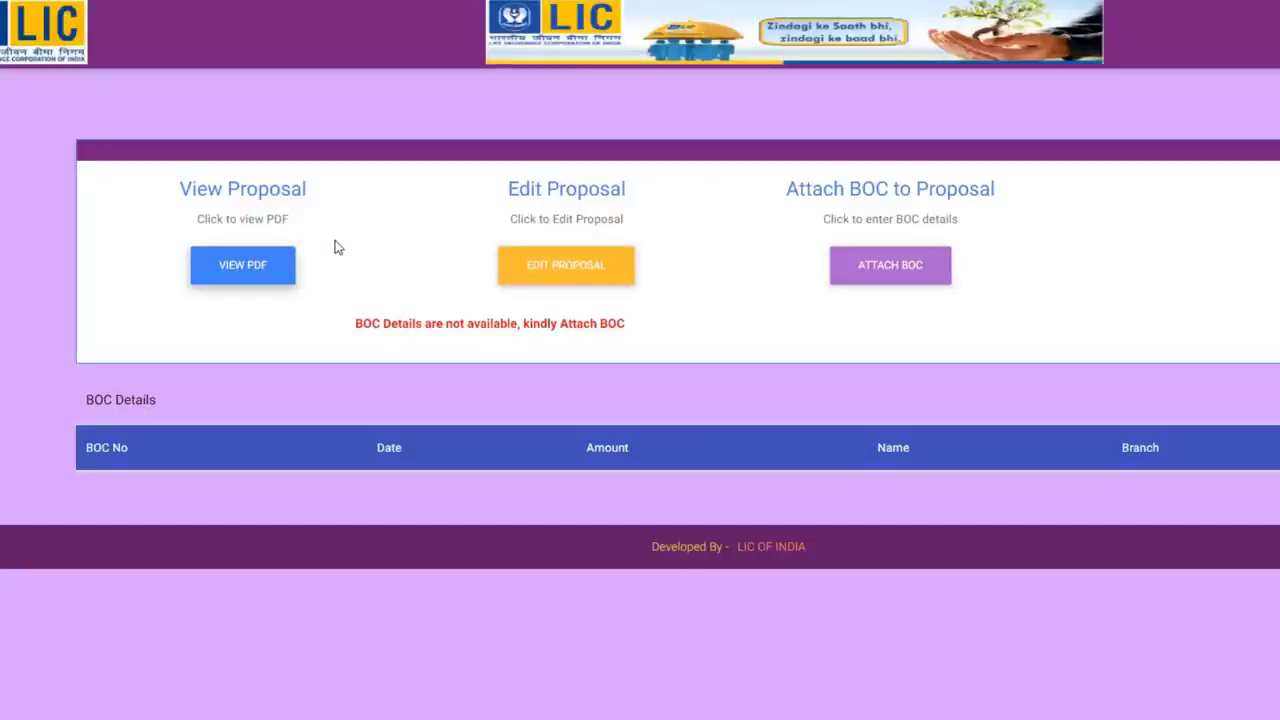
Attach BOC details to the proposal with the first BOC number, date 21-11-2020 and the required amount of 9755, and proceed.
click(890, 267)
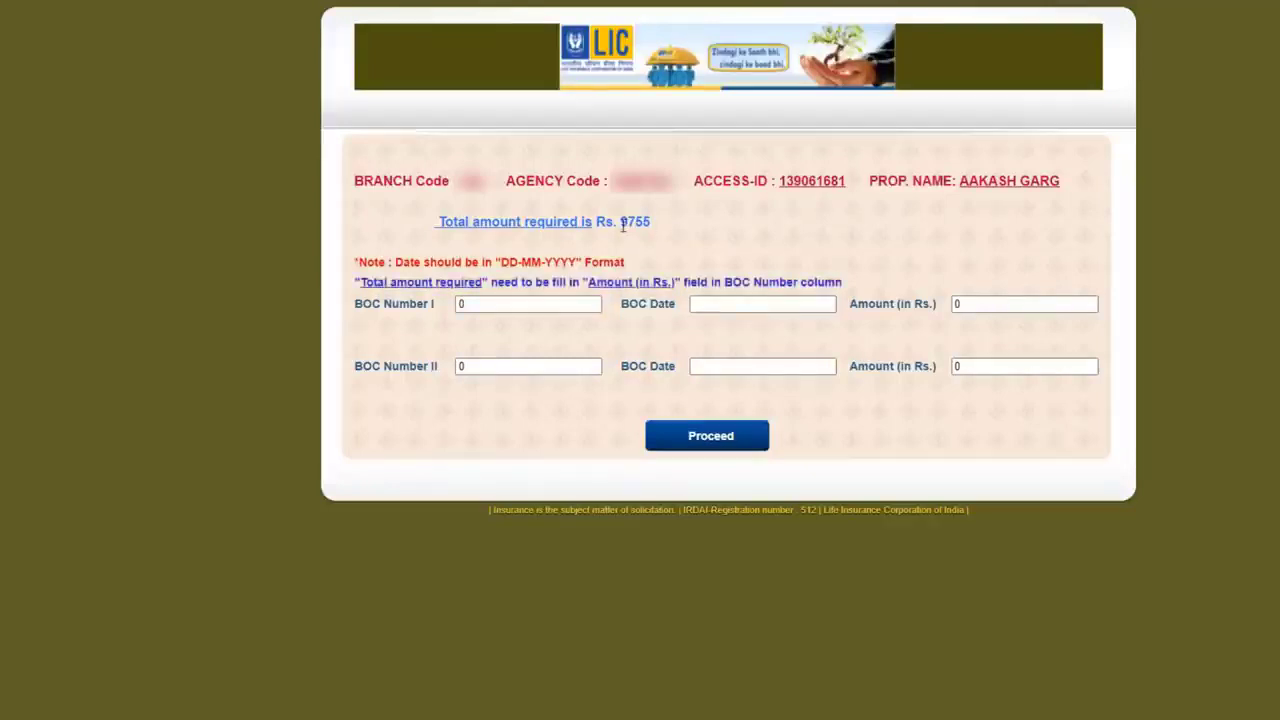
drag(622, 226, 651, 227)
click(482, 308)
key(BackSpace)
text(123)
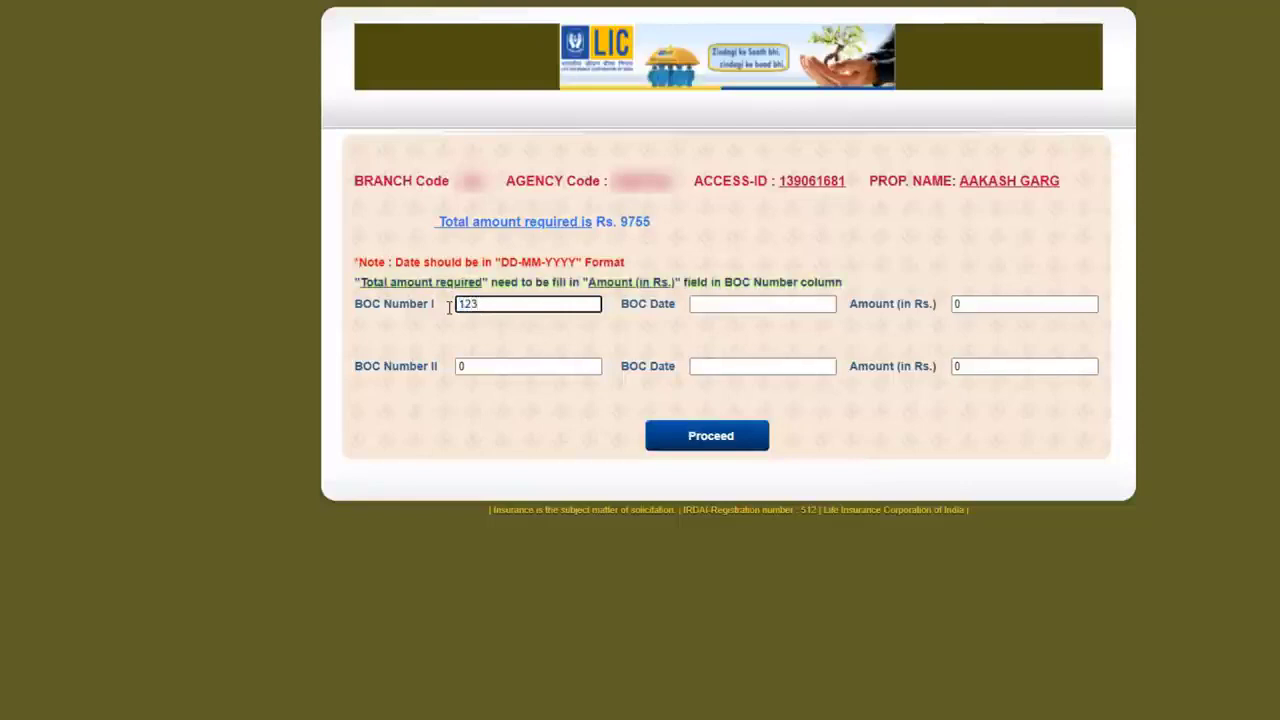
click(724, 306)
text(21-12-2020)
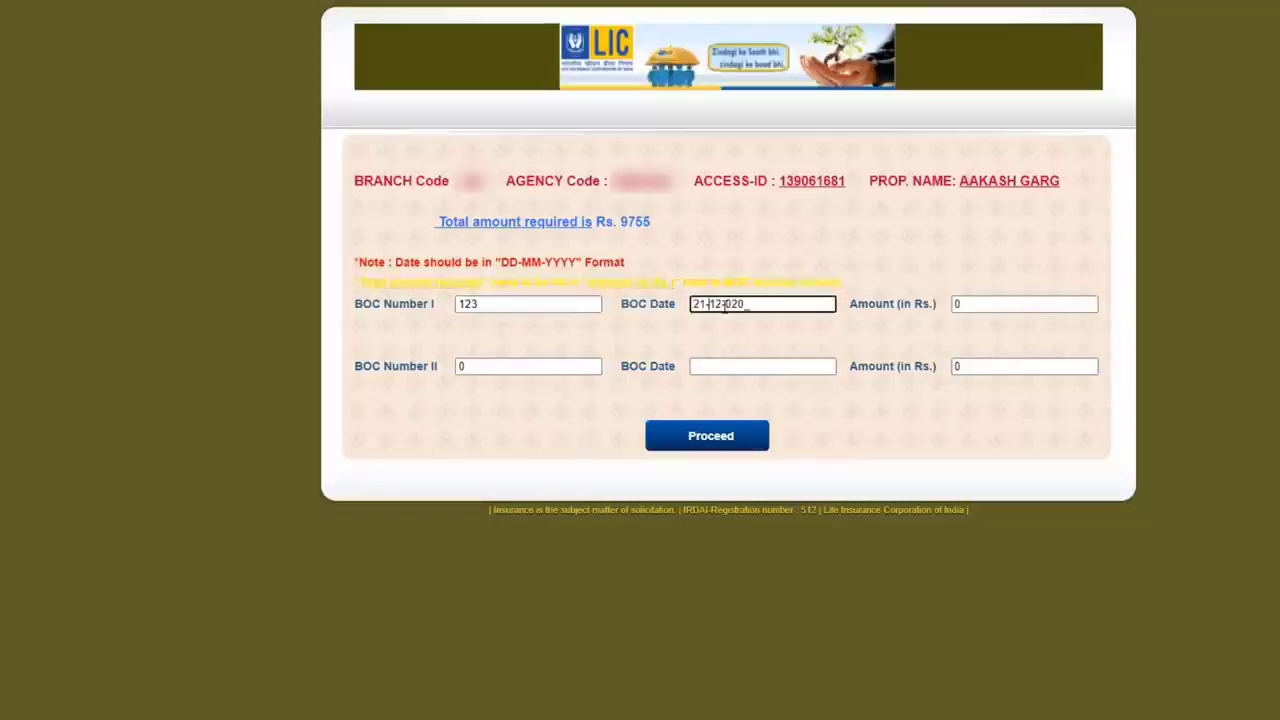
click(966, 310)
key(BackSpace)
text(9755)
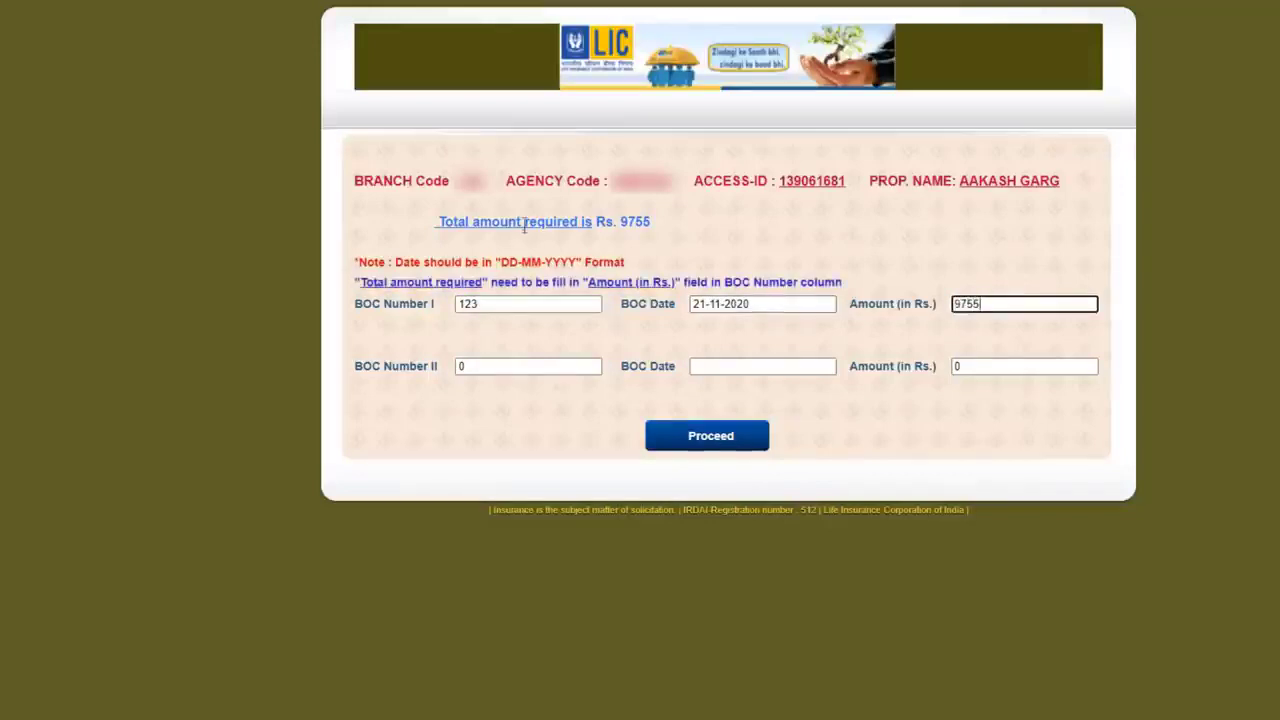
click(710, 437)
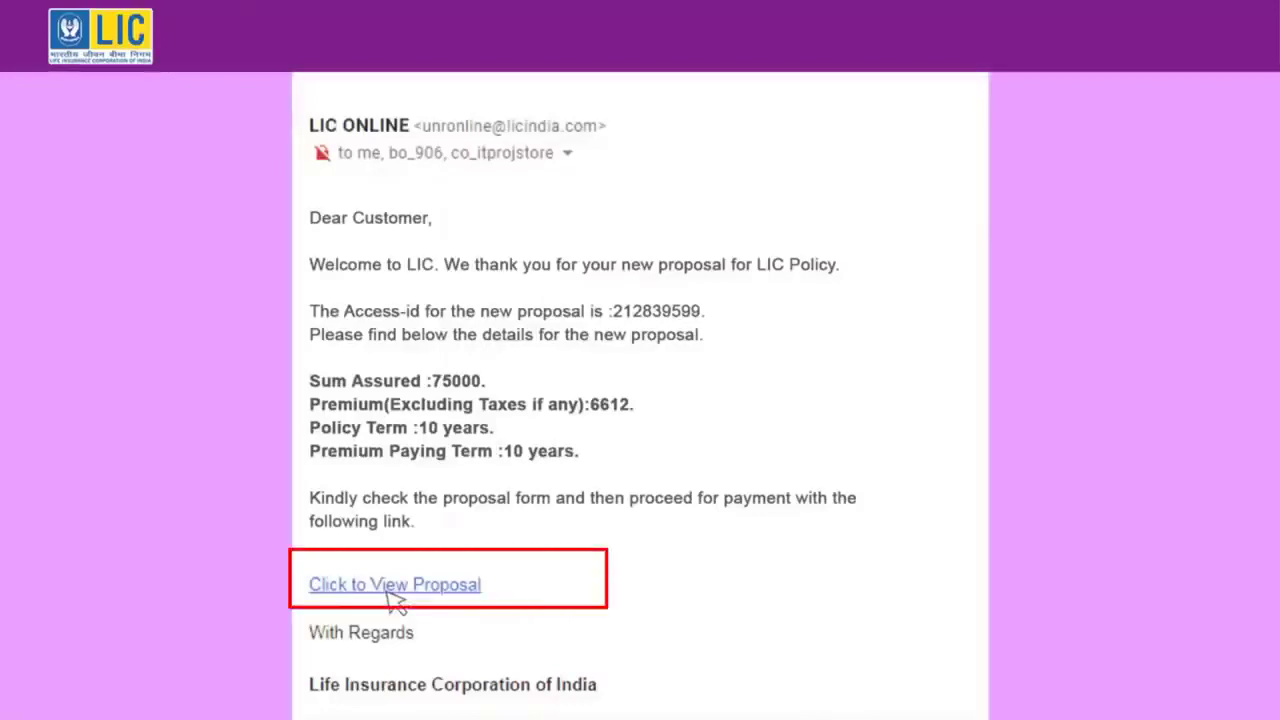
Open the proposal through the view link in the LIC ONLINE email to check it before payment.
click(395, 588)
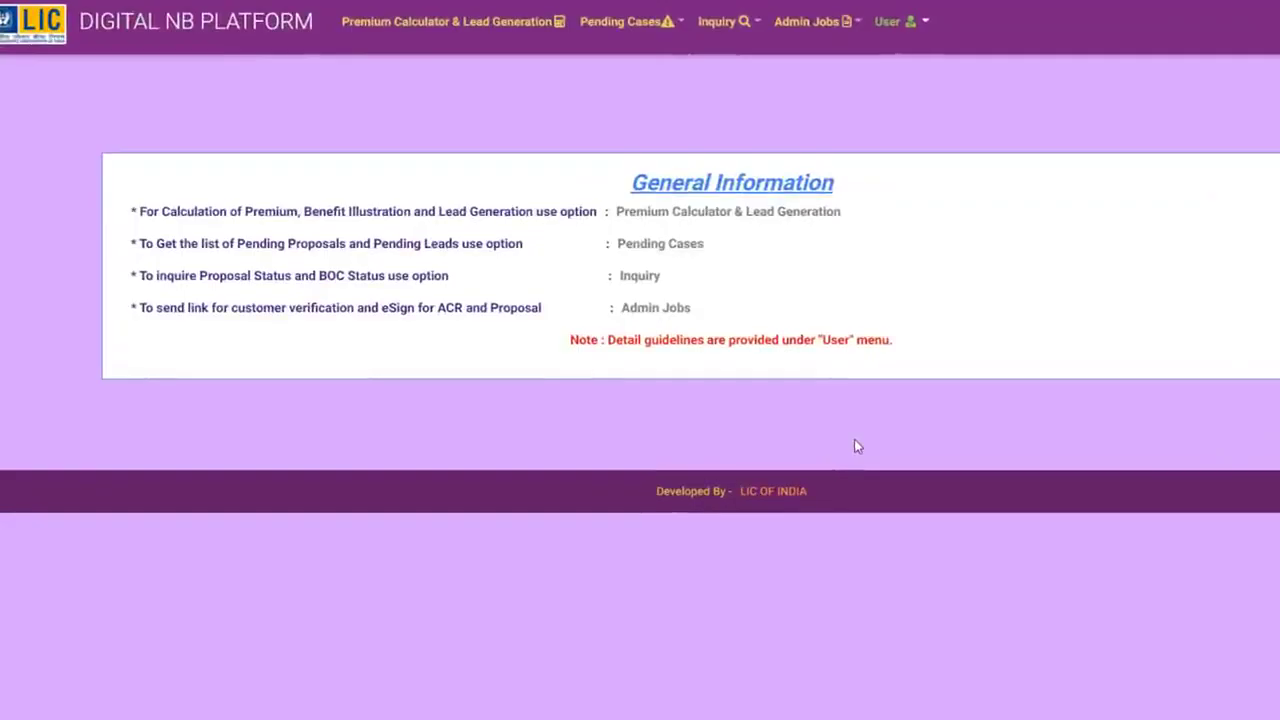
Open the eSign Proposal page of the Digital NB Platform, where the proposal's access id is requested.
click(816, 31)
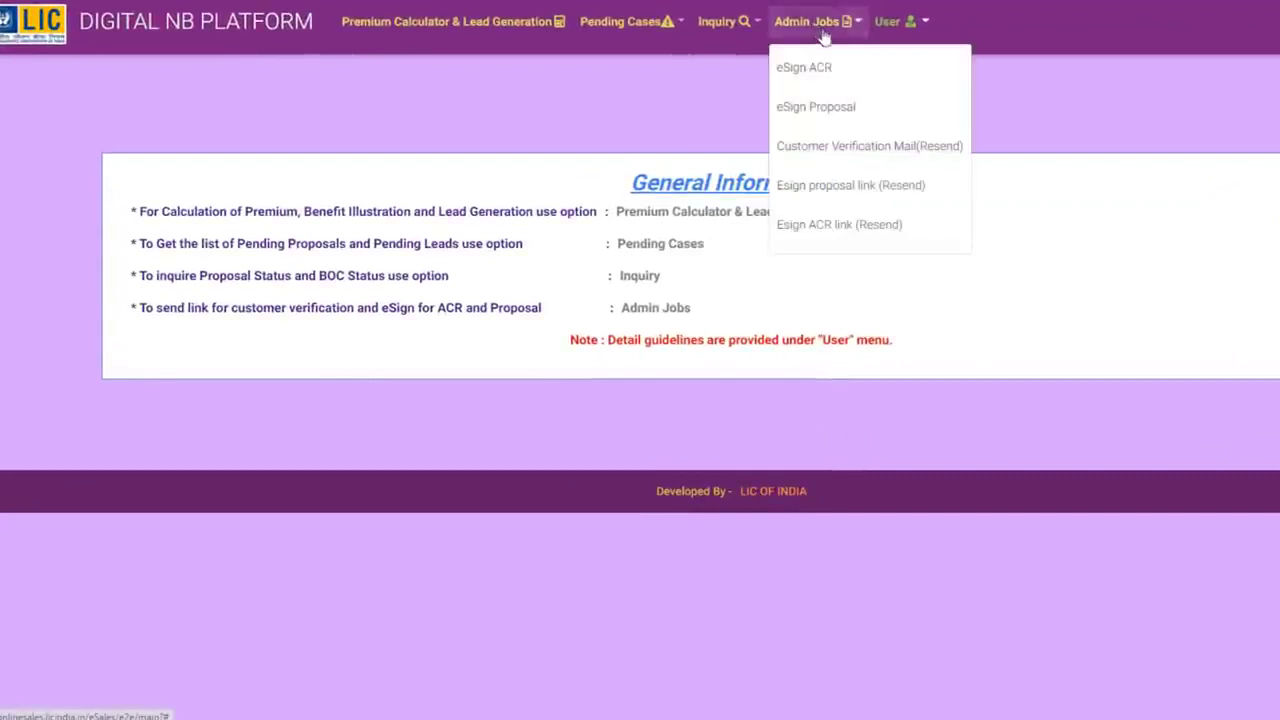
click(823, 114)
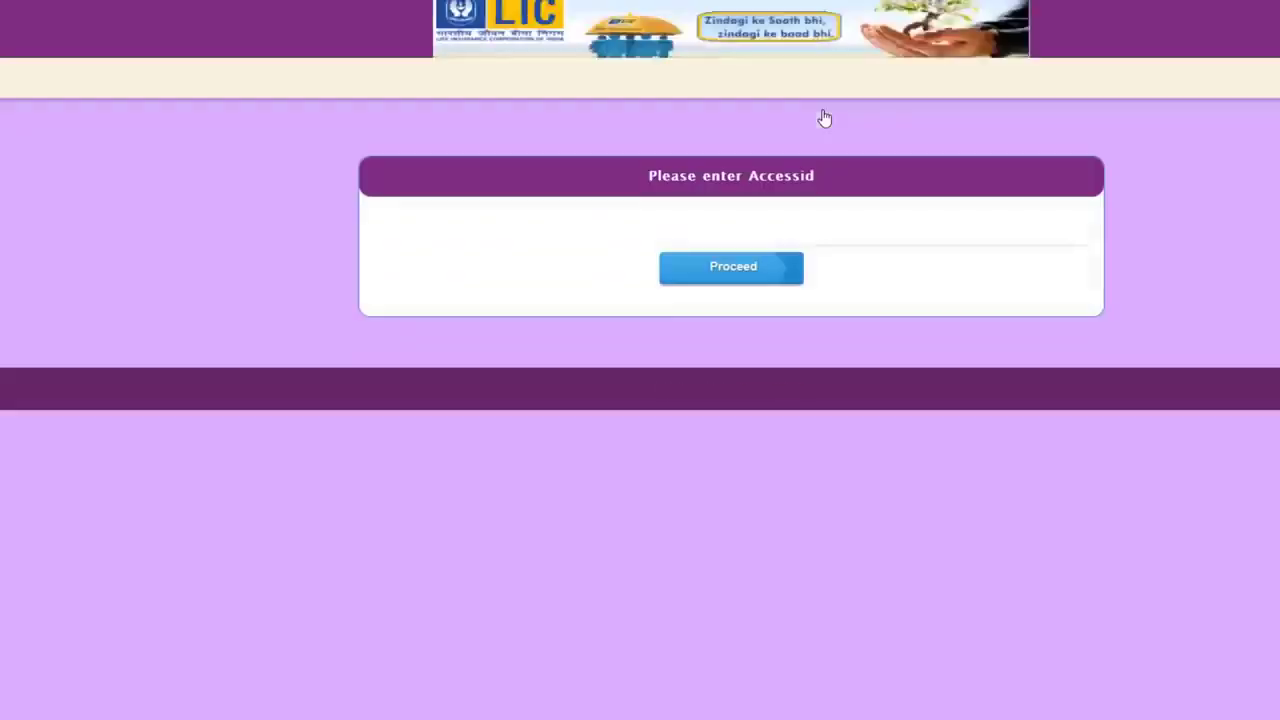
drag(652, 177, 822, 197)
click(857, 231)
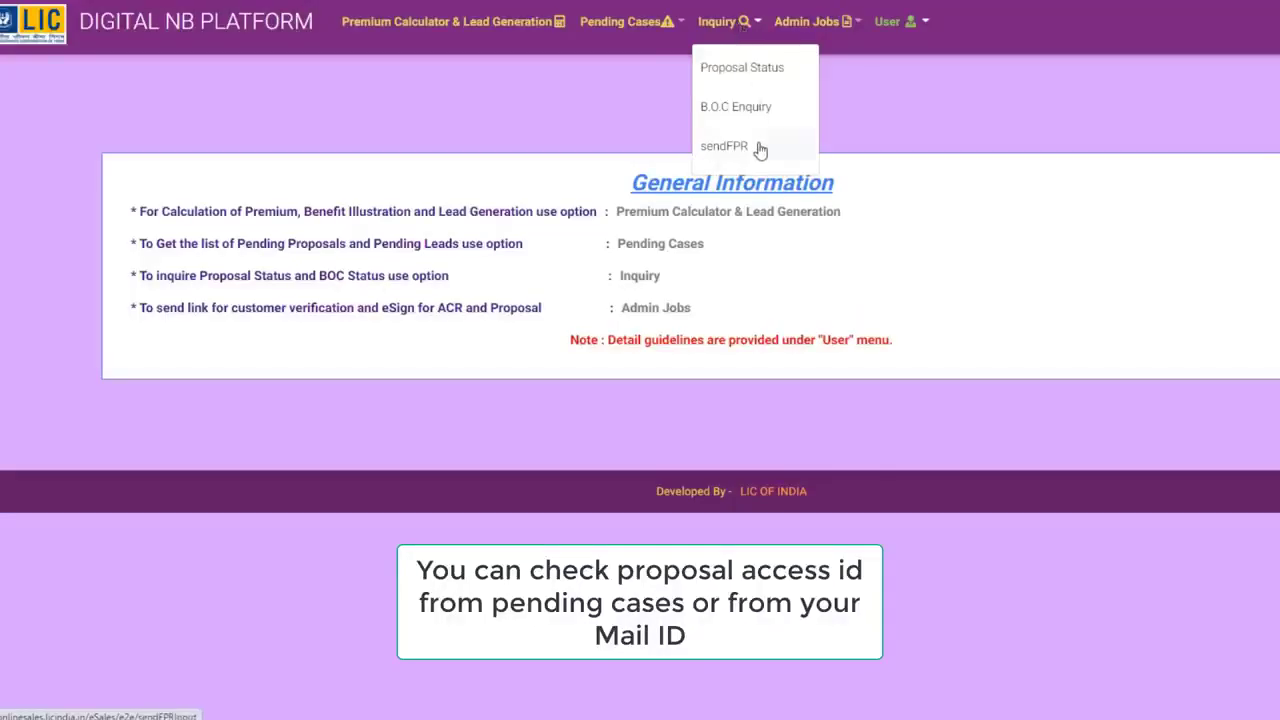
Open the sendFPR inquiry page of the Digital NB Platform.
click(752, 148)
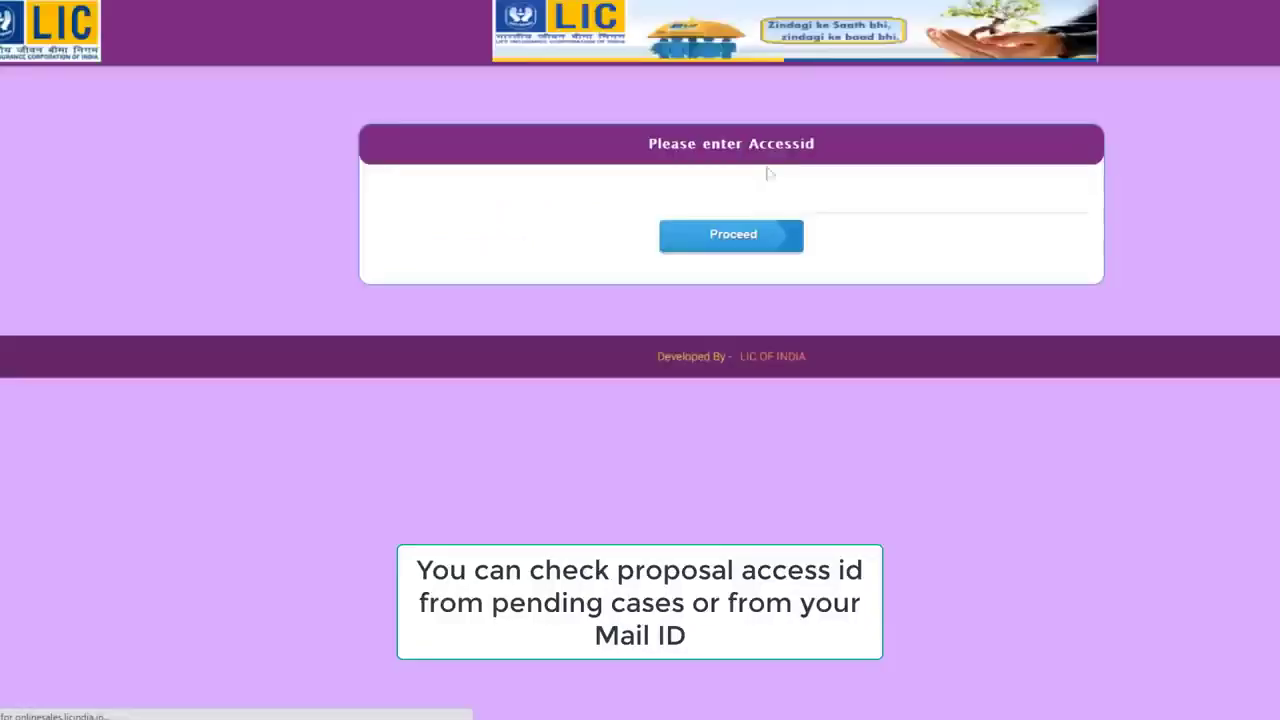
click(777, 198)
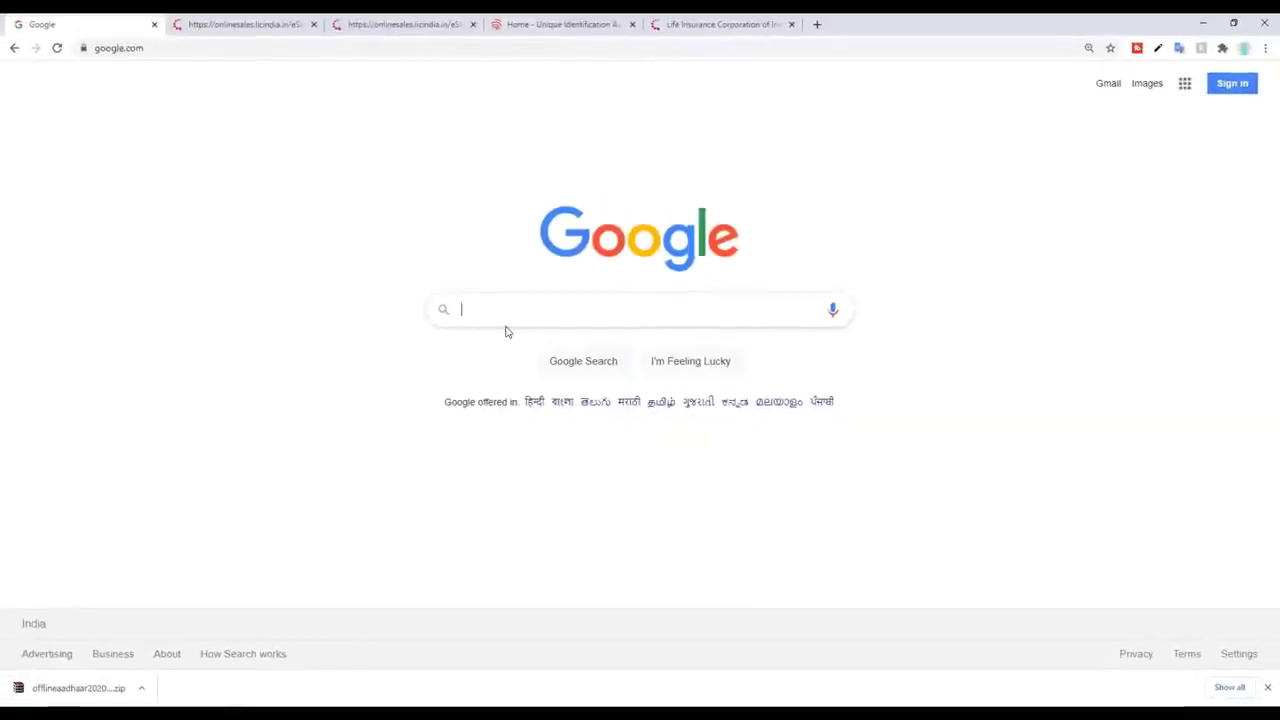
Search Google for "uidai vid generation" and open the Virtual ID (VID) Generator page of the UIDAI resident portal.
text(uid)
text(a)
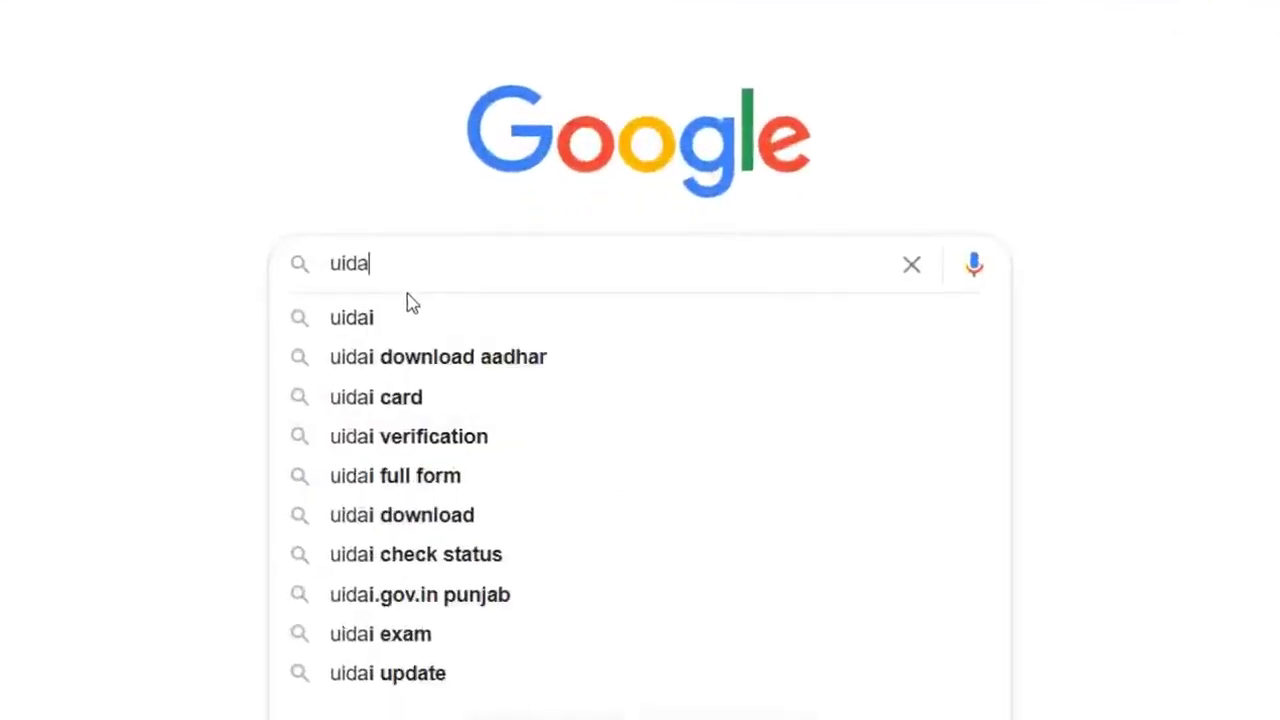
text(i vid generation)
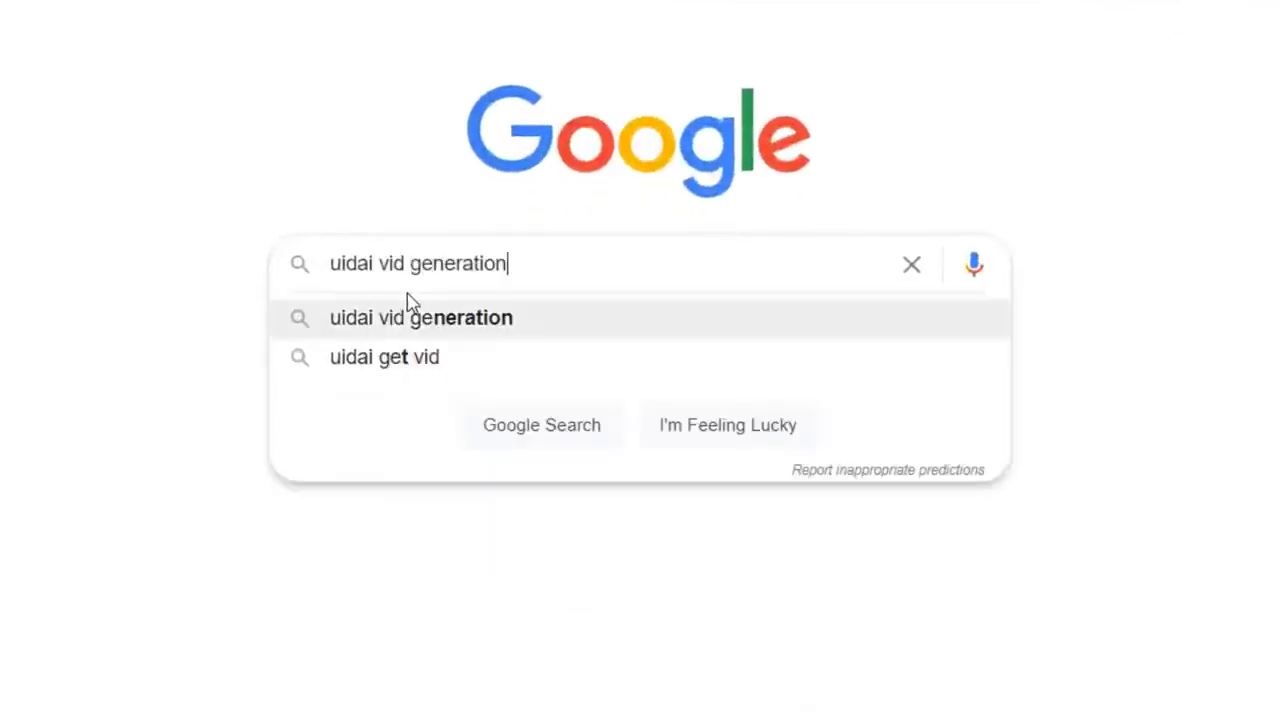
key(Return)
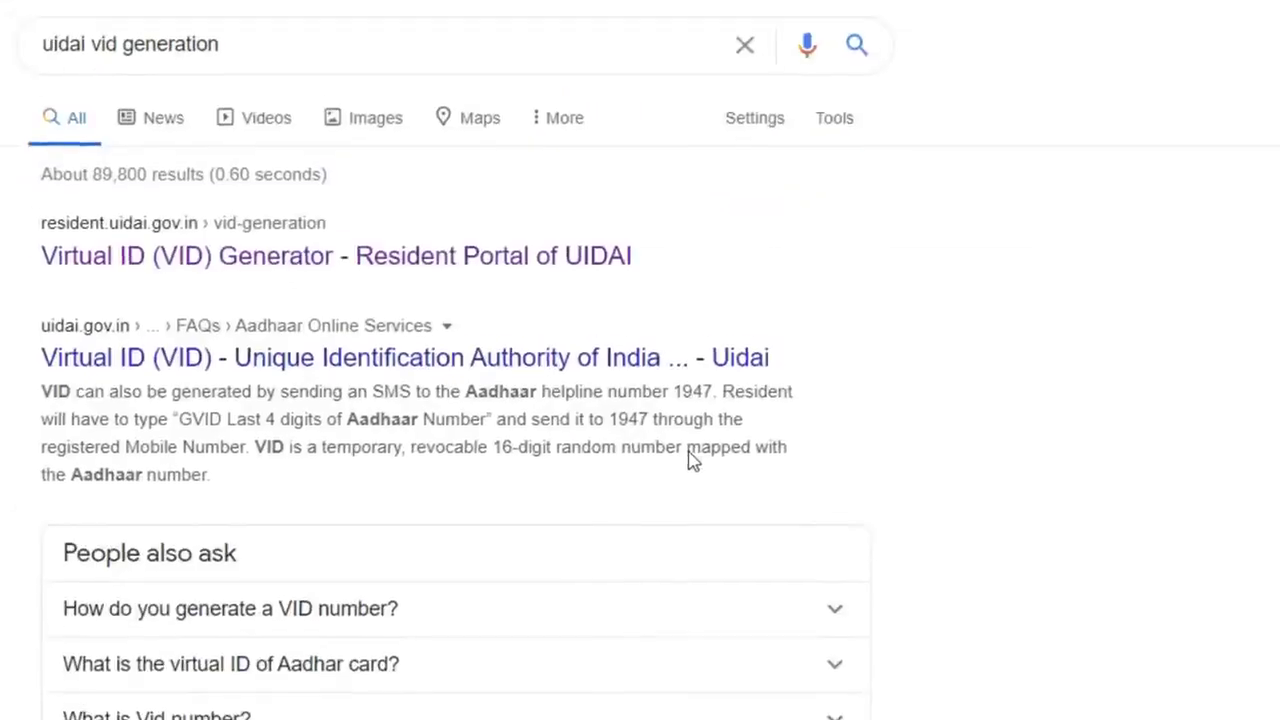
click(258, 257)
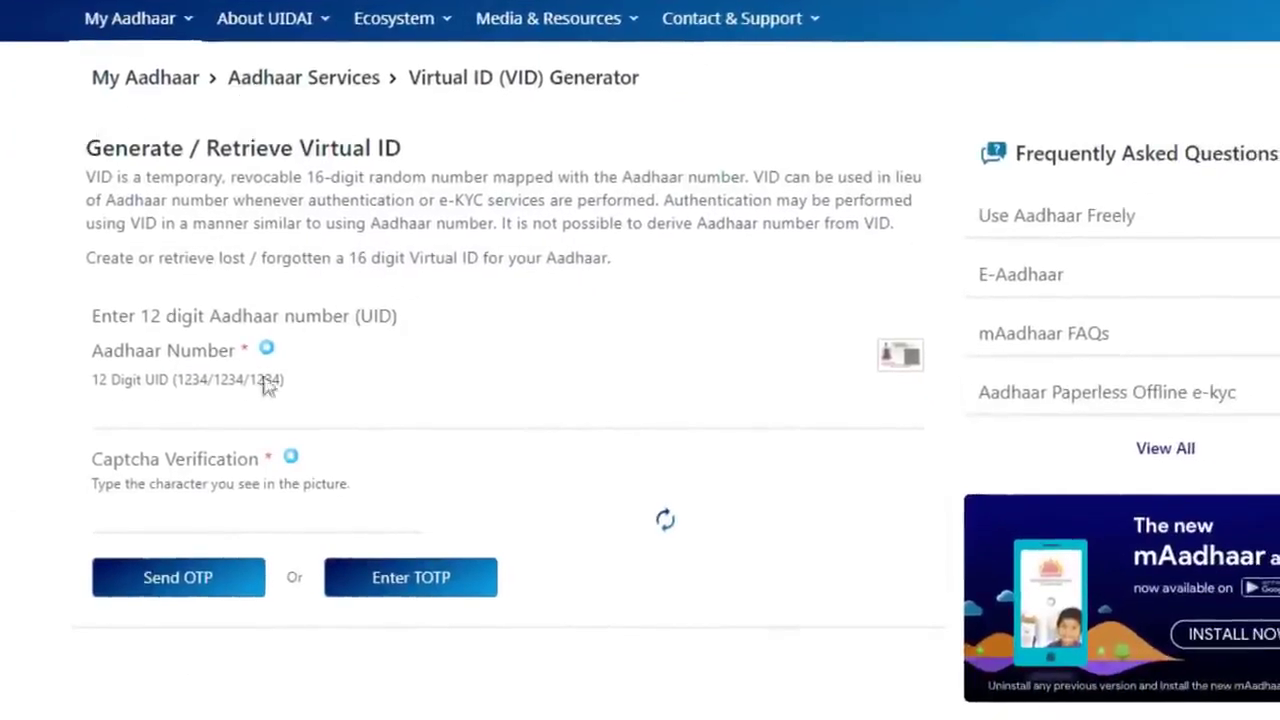
Enter the Aadhaar number and the captcha characters in the Virtual ID form and request an OTP.
click(254, 420)
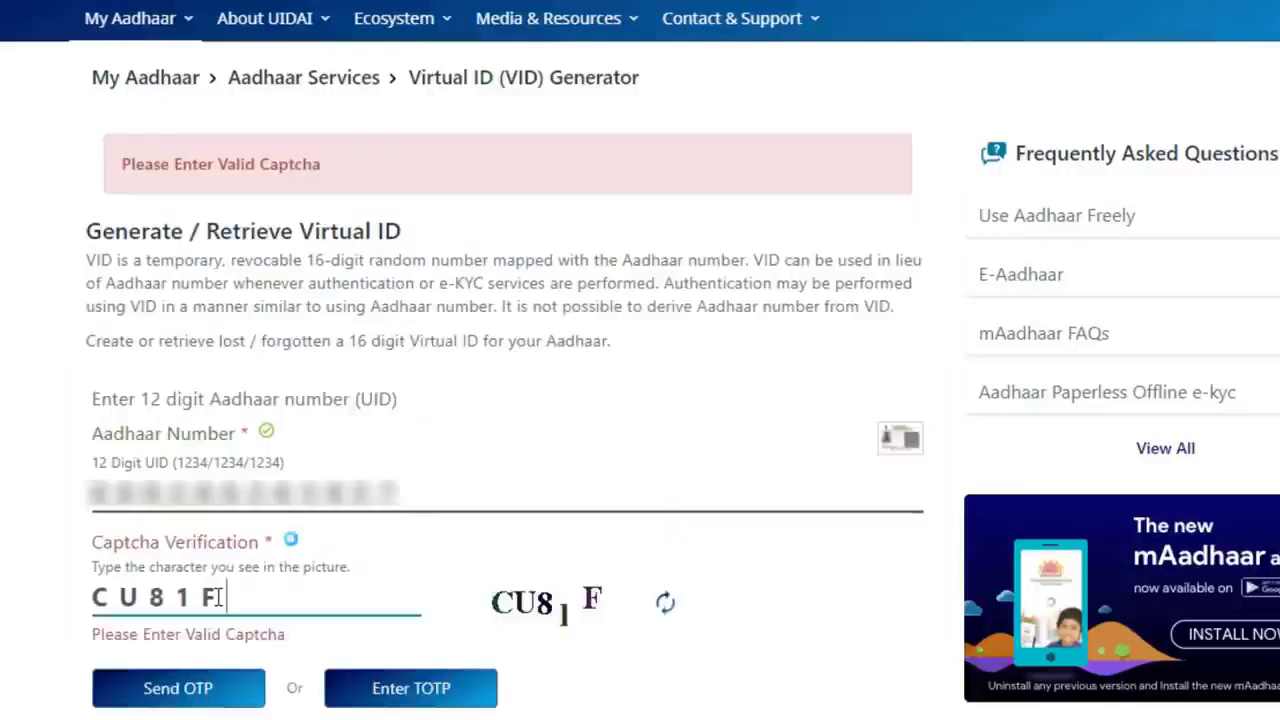
click(186, 662)
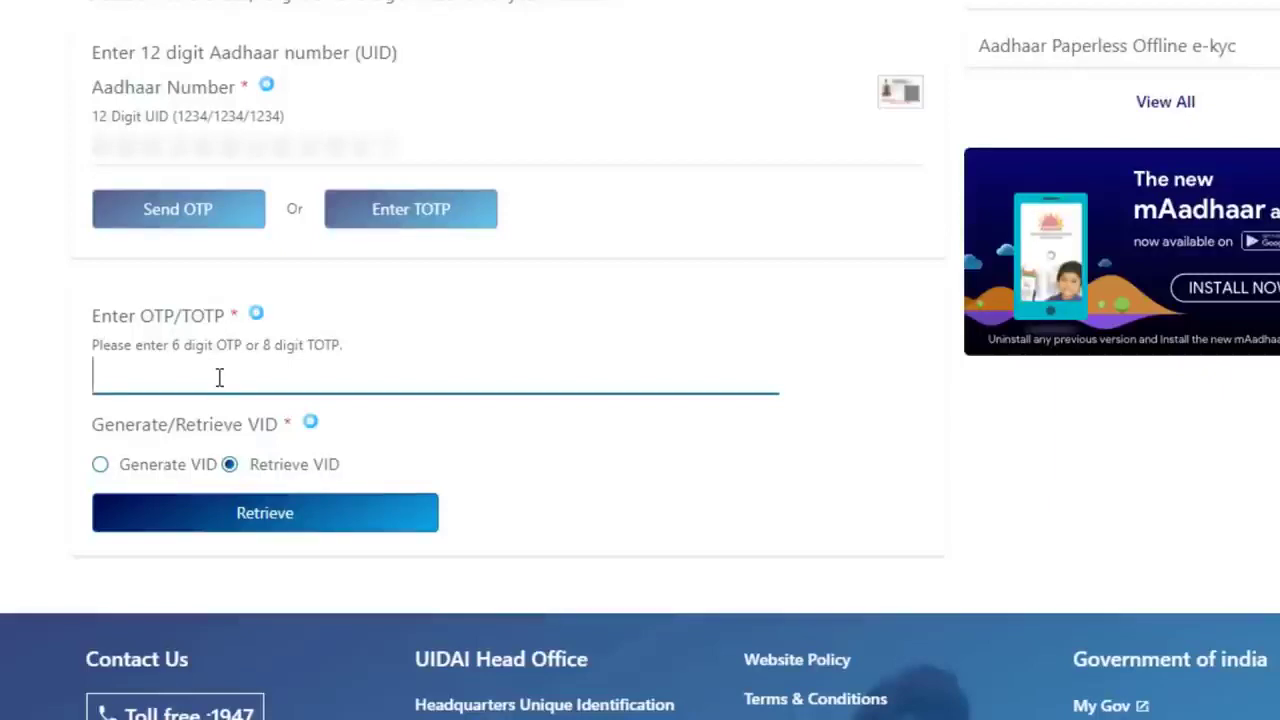
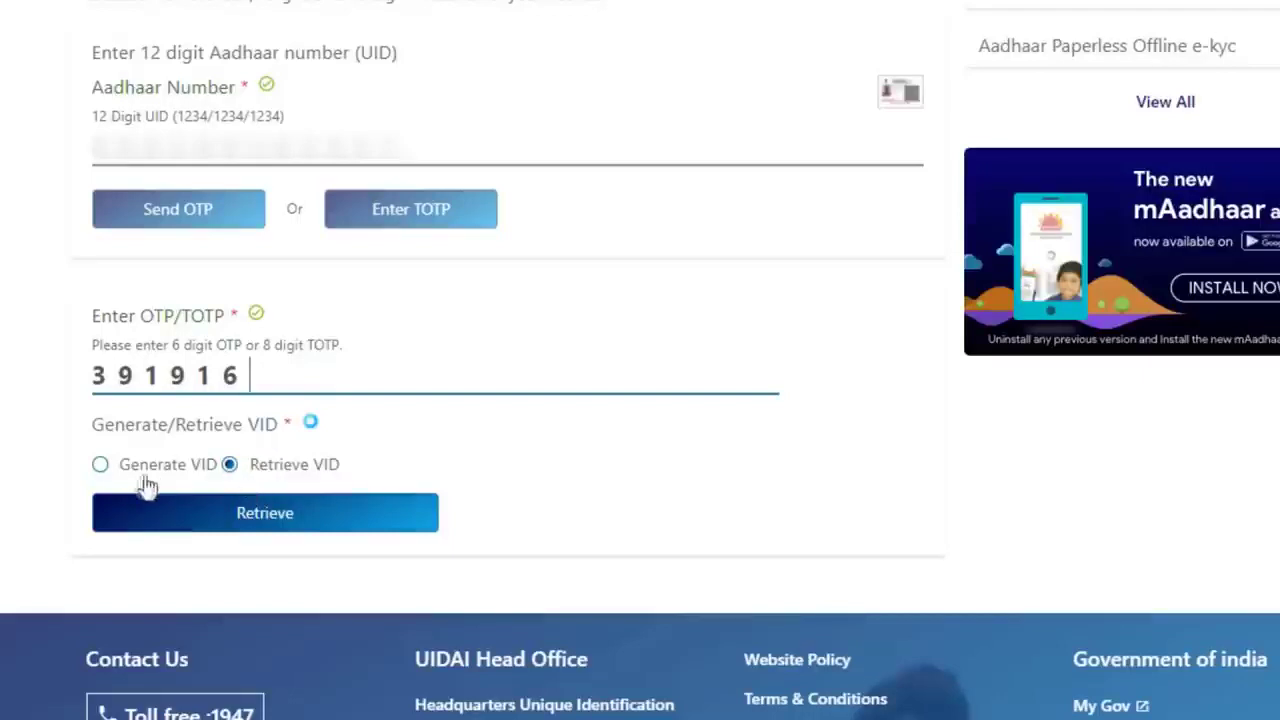
Enter the received OTP, choose Generate VID instead of Retrieve VID, and generate the Virtual ID.
click(100, 466)
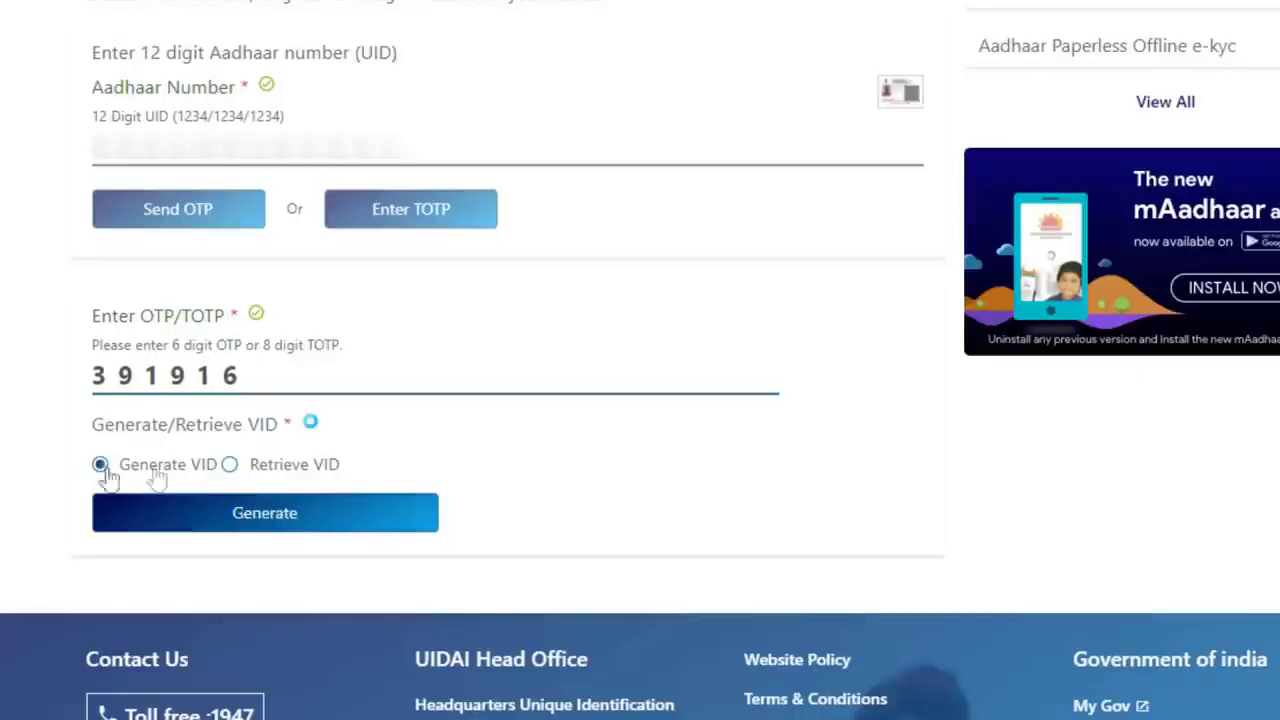
click(259, 530)
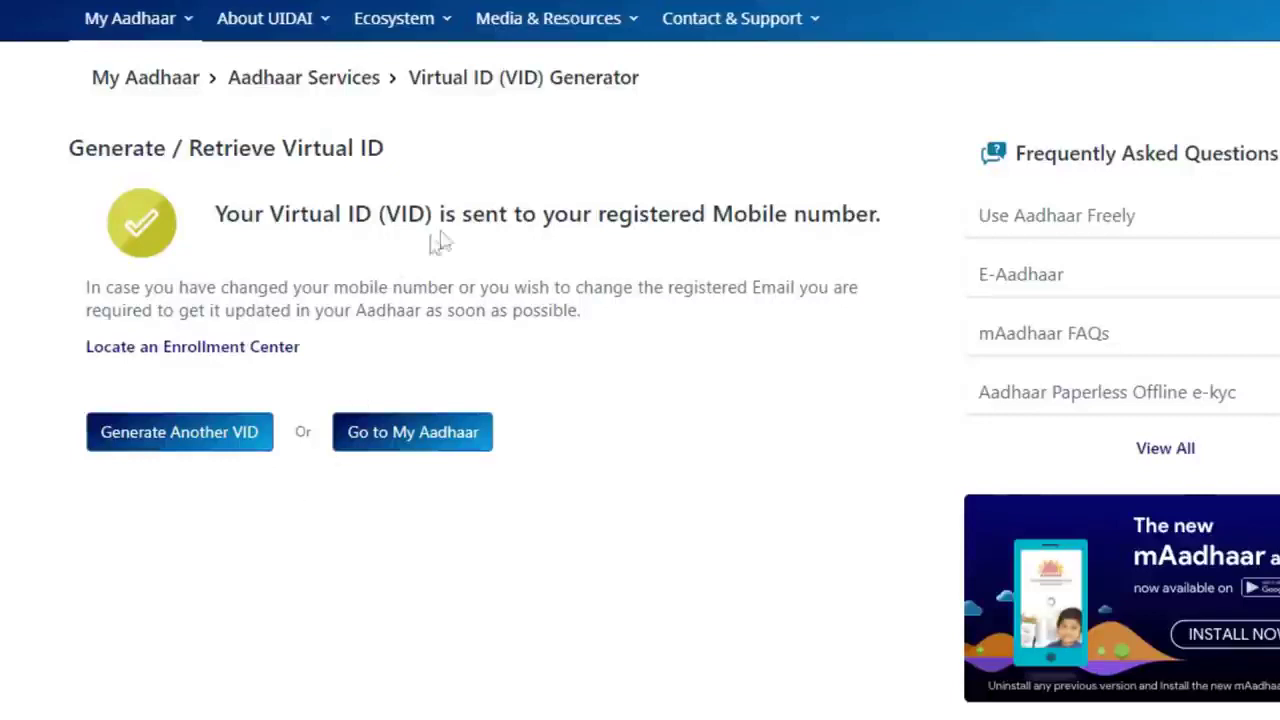
drag(470, 213, 877, 209)
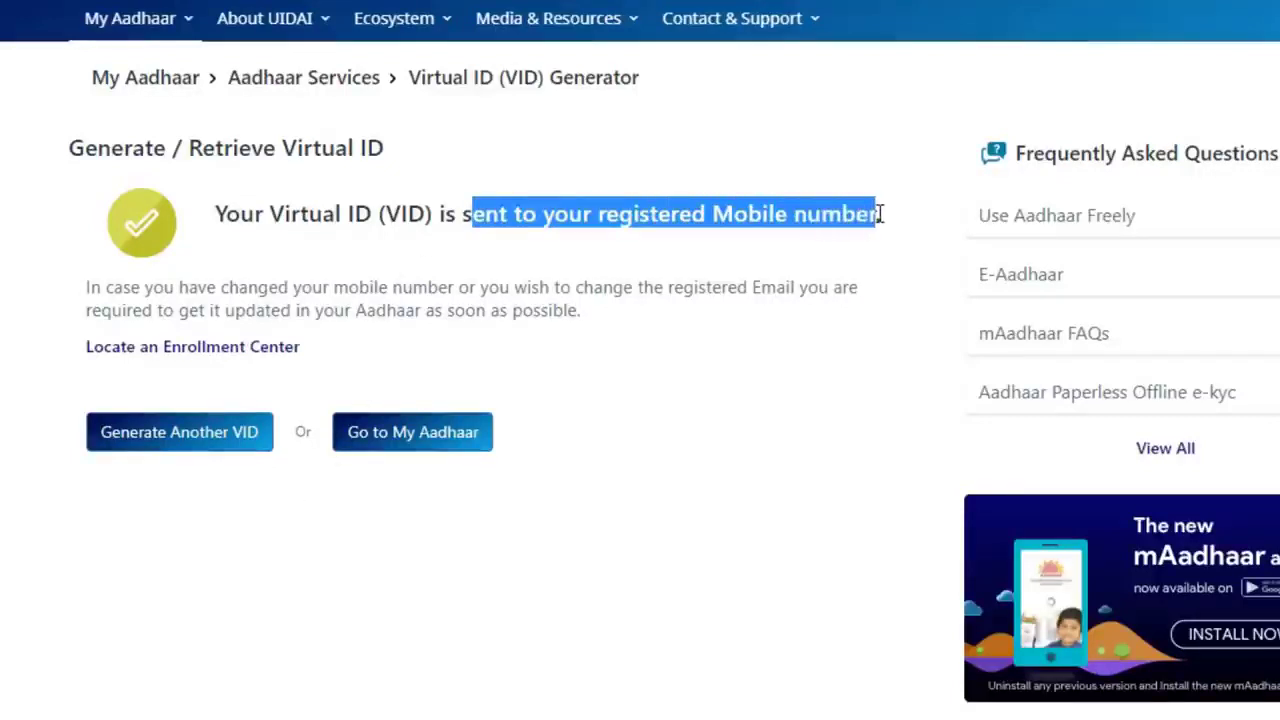
click(870, 215)
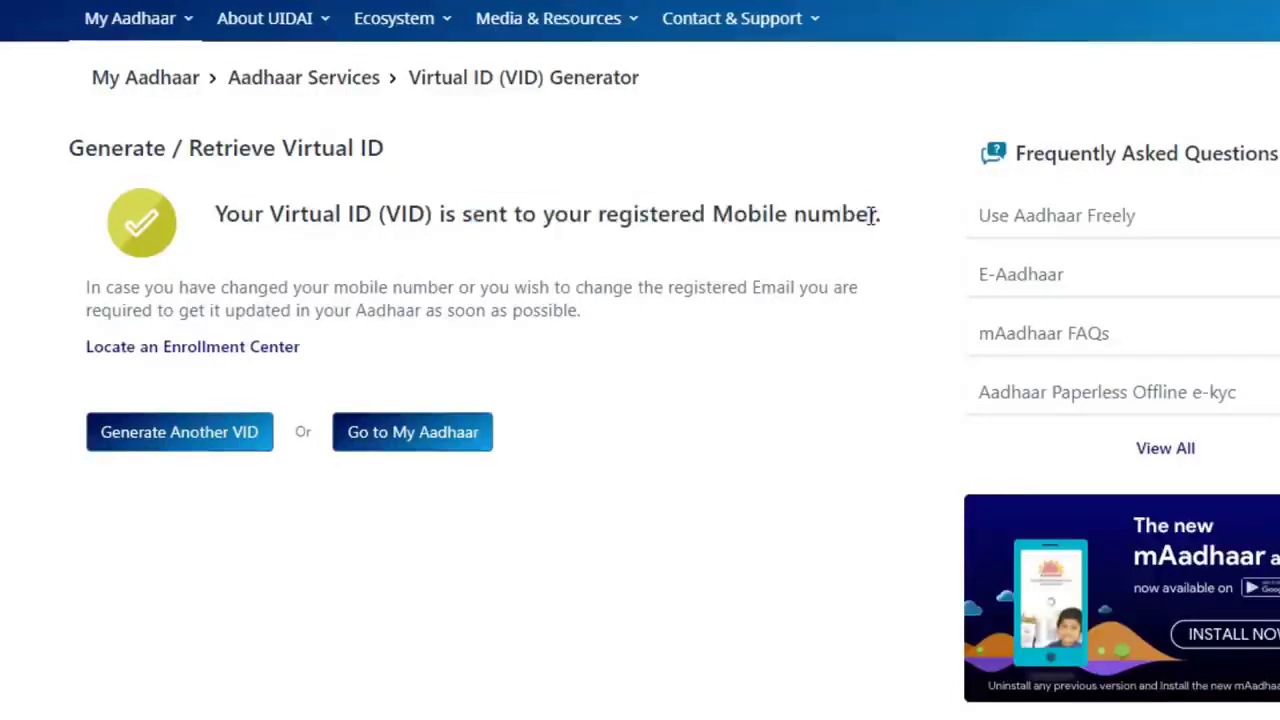